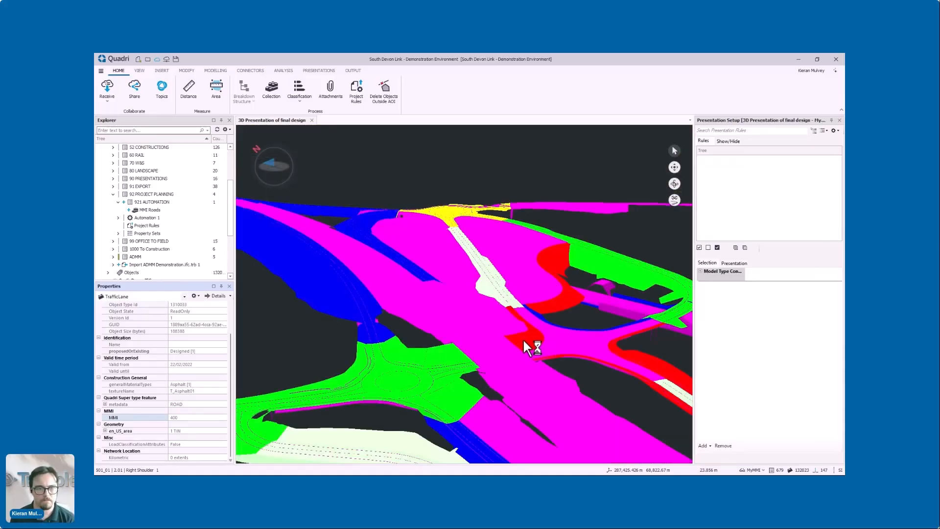
Step: Examine the MMI colour rules of the 3D presentation against the road model, collapsing the Default MMI rule
scroll(568, 316, down, 4)
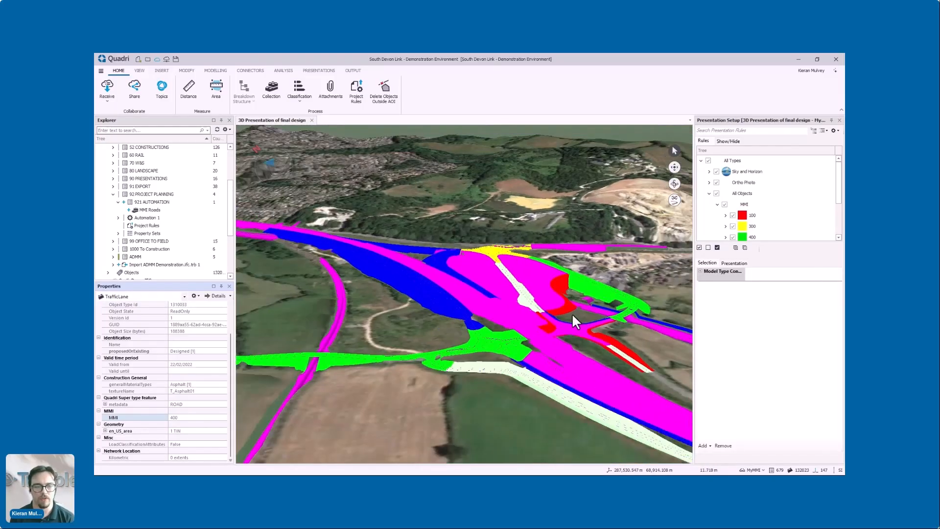
middle_drag(572, 315, 521, 302)
drag(838, 171, 839, 177)
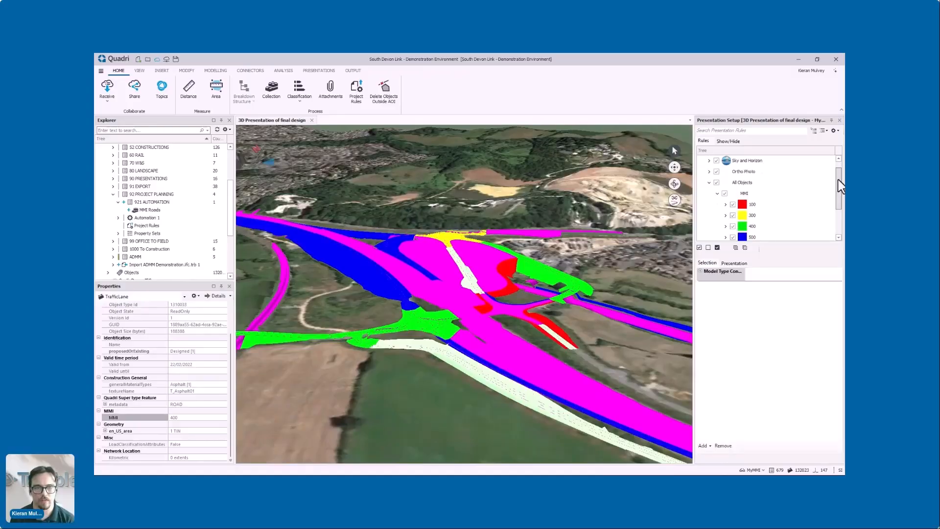
click(834, 131)
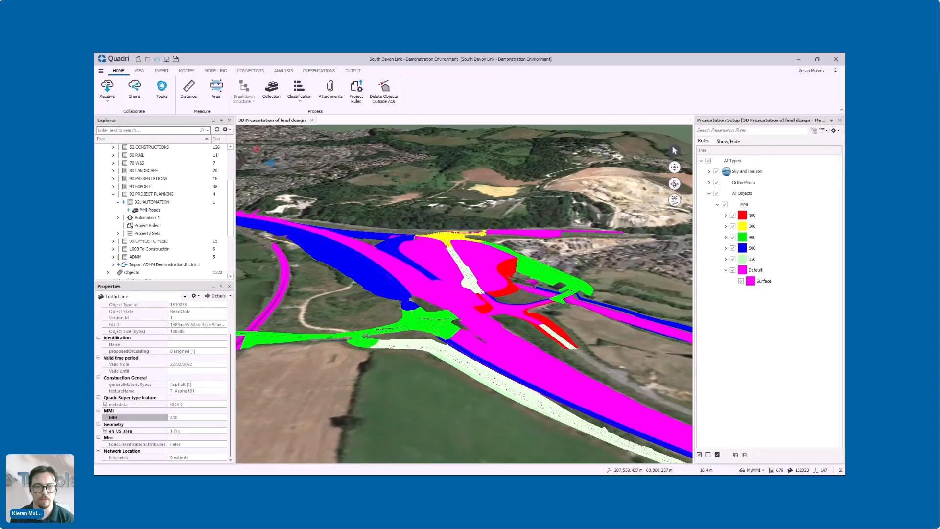
click(726, 270)
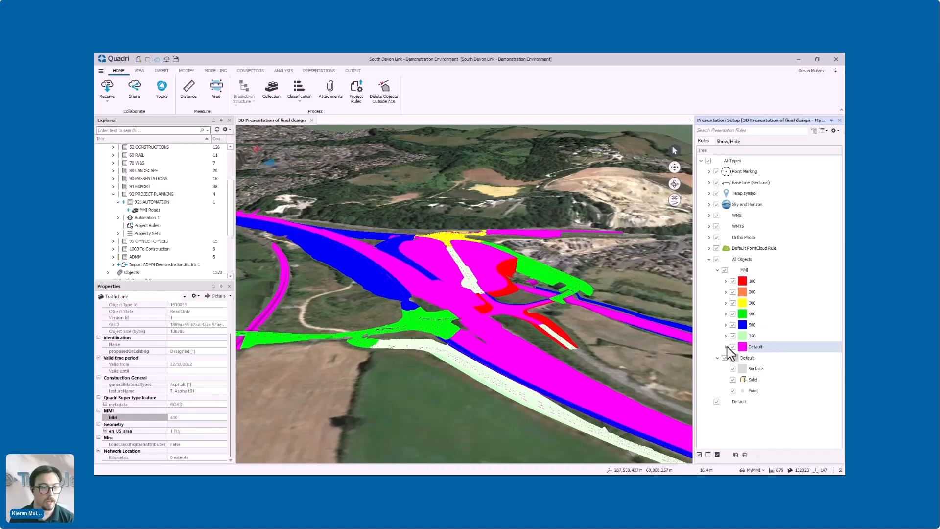
Step: Inspect the MMI attribute of the 501_01 Left Lane 2 object, with its empty properties shown as well
click(407, 275)
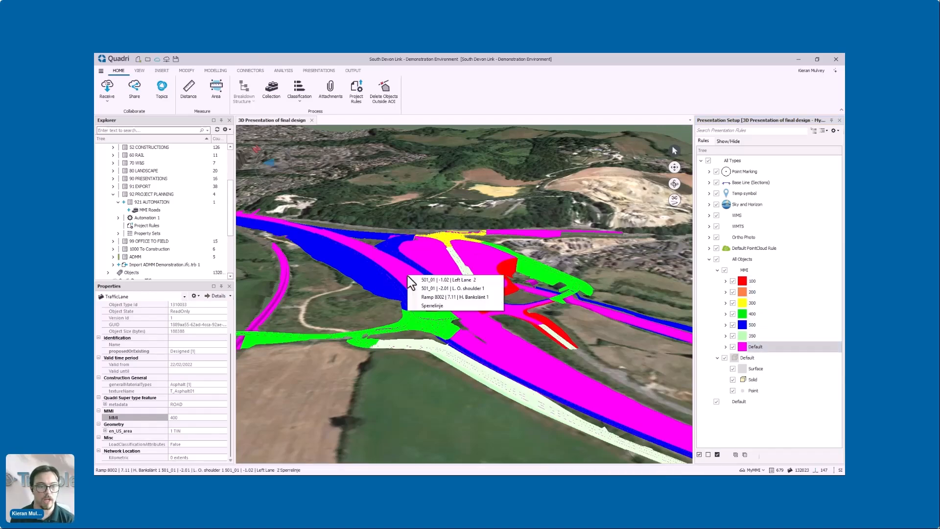
click(427, 281)
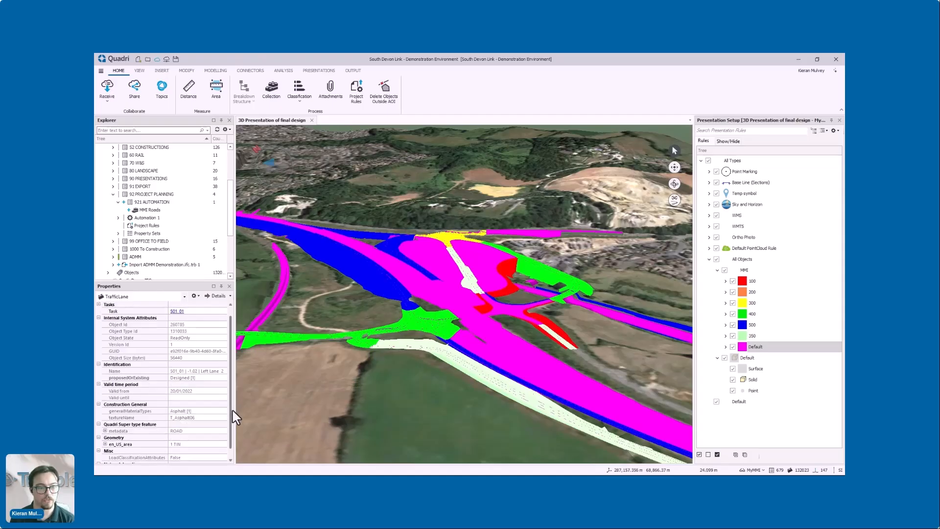
click(197, 296)
click(209, 308)
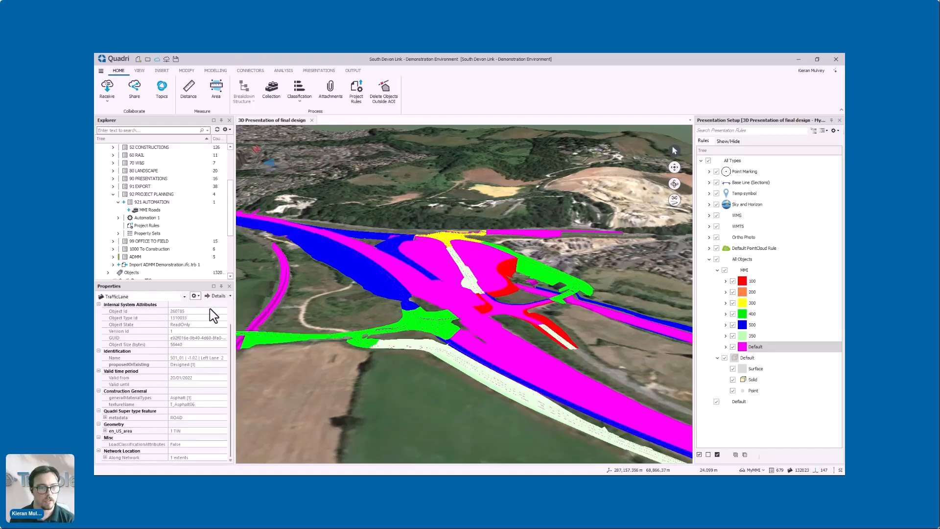
scroll(223, 372, down, 10)
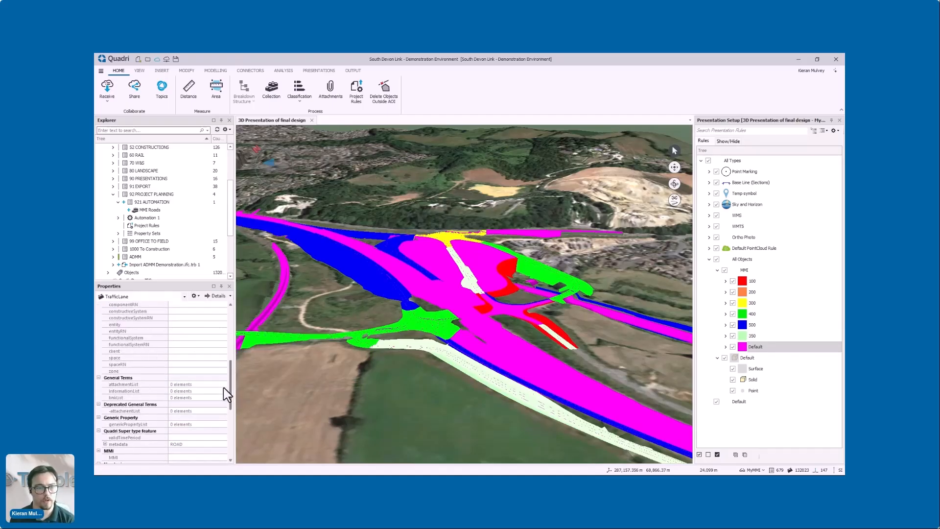
click(182, 412)
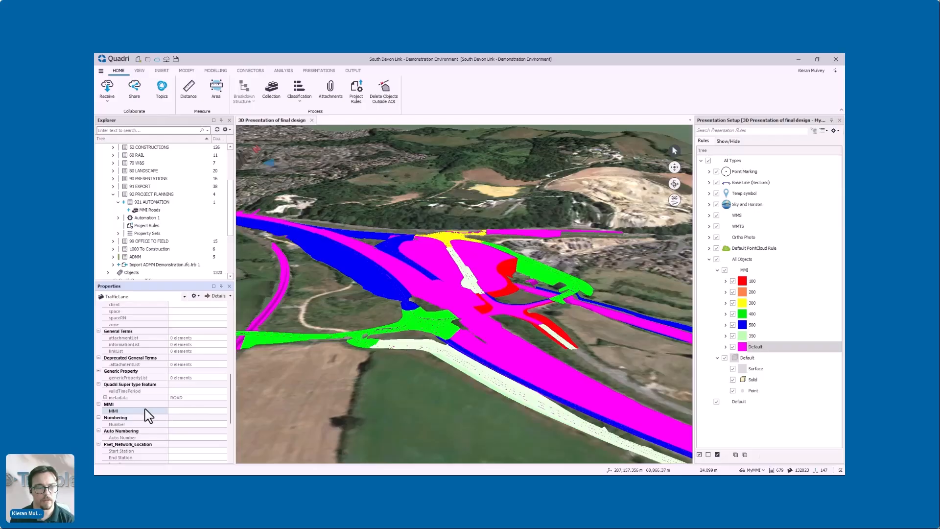
Step: Create an Automation task named MMI under the 921 AUTOMATION process
click(159, 202)
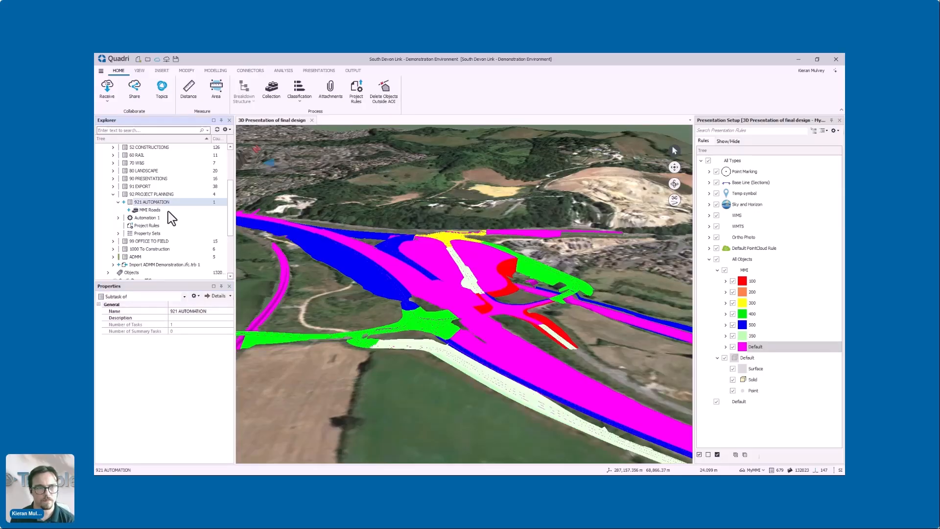
click(169, 72)
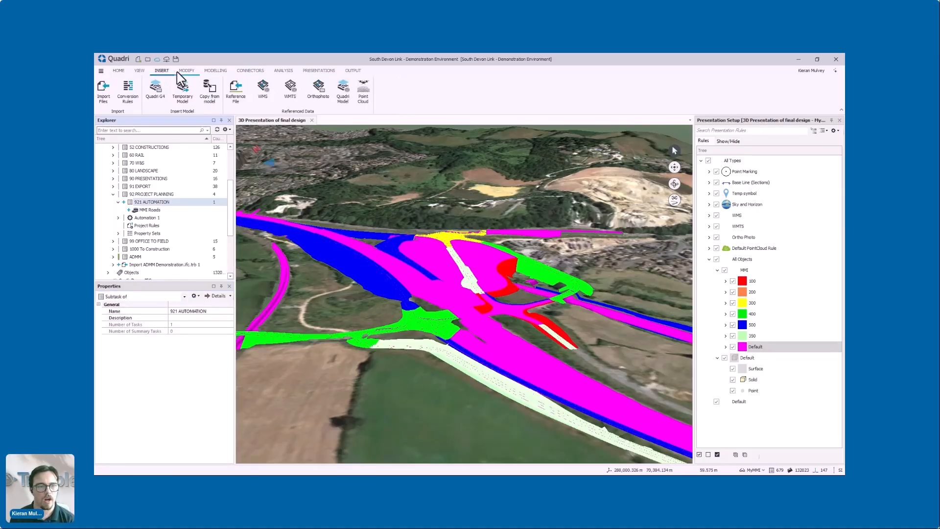
click(186, 71)
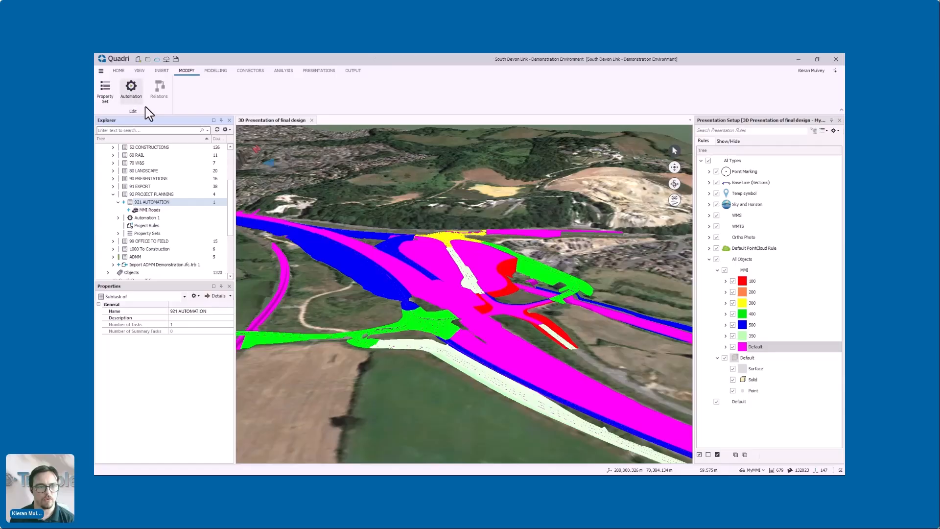
click(131, 89)
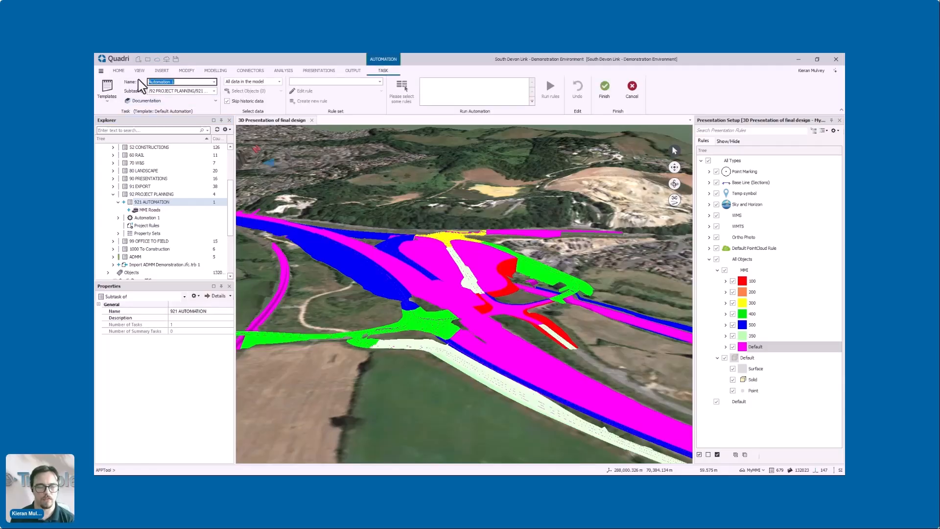
text(MMI)
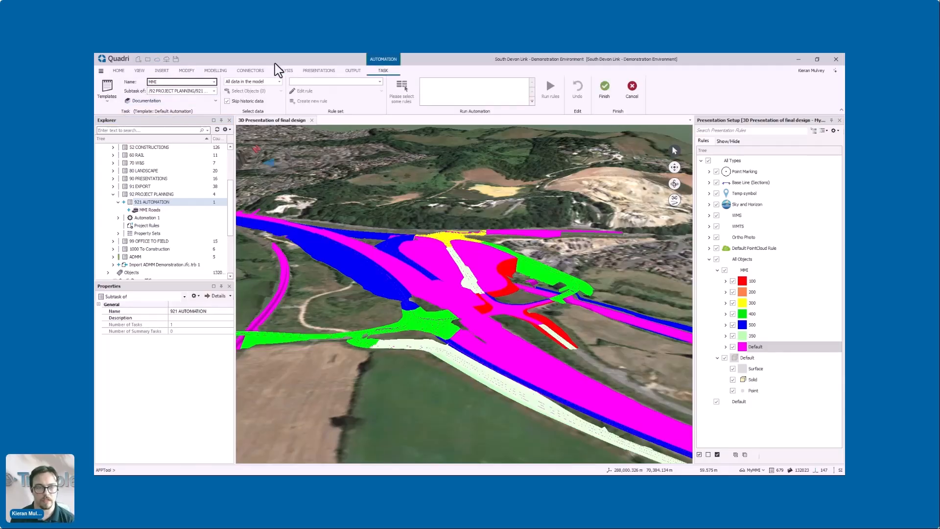
Step: Set the automation's data source to a dynamic query that includes the MMI Roads collection
click(281, 95)
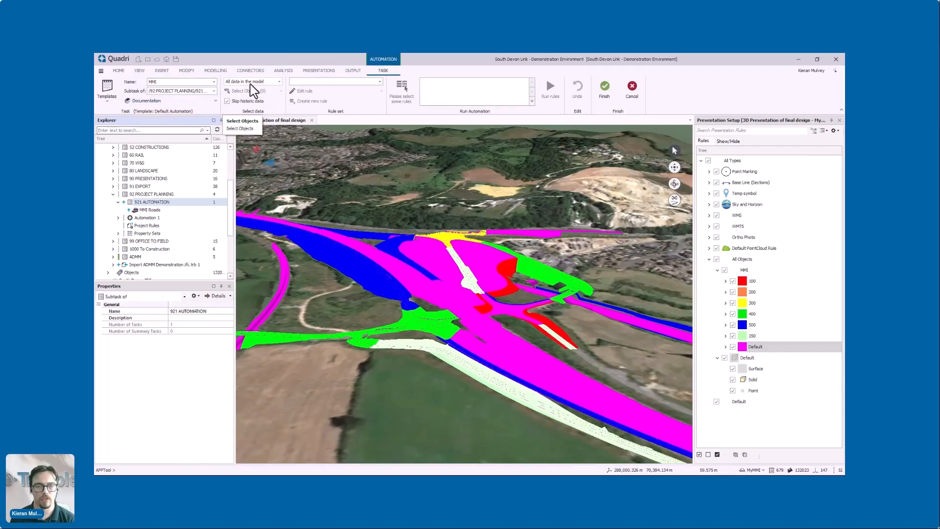
click(279, 81)
click(263, 101)
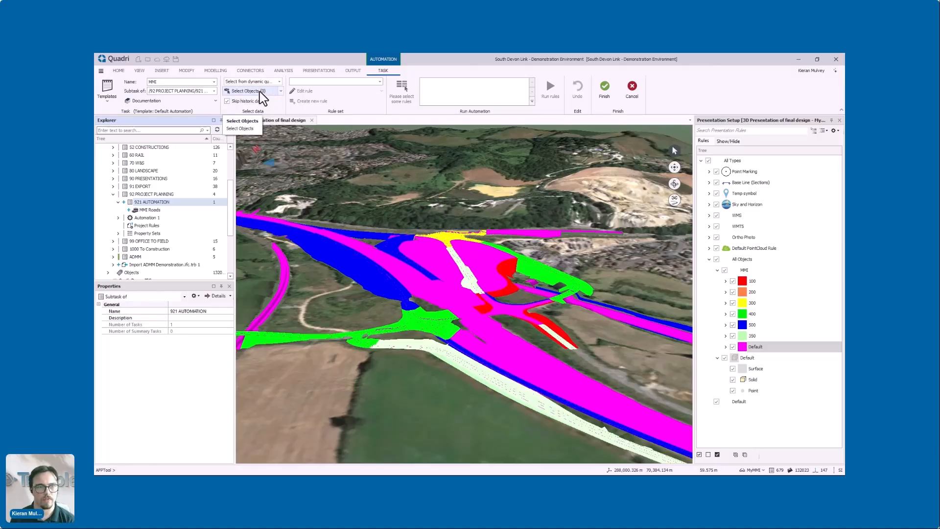
click(261, 92)
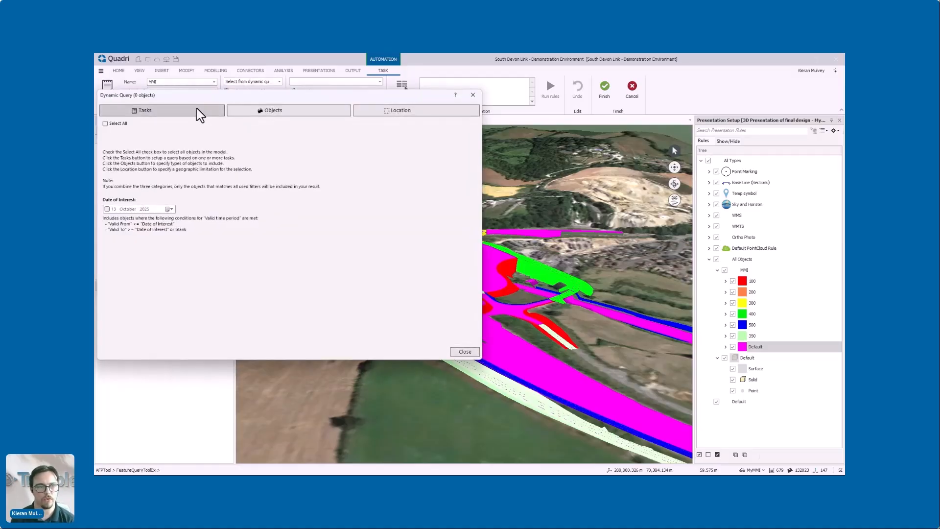
click(197, 109)
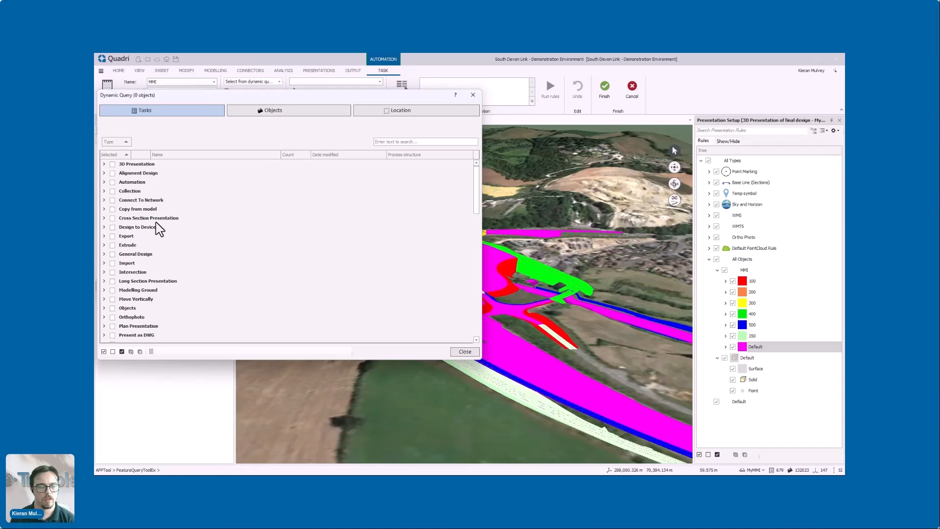
click(104, 192)
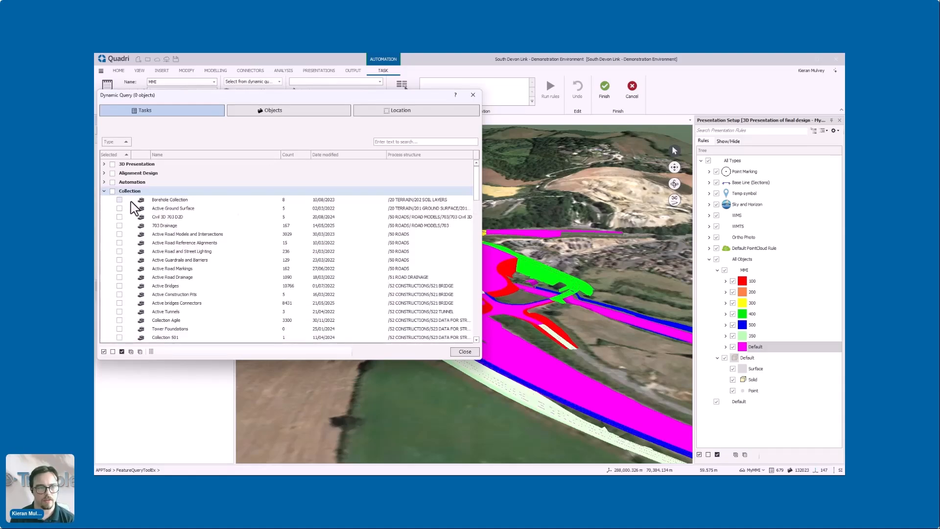
scroll(141, 296, down, 3)
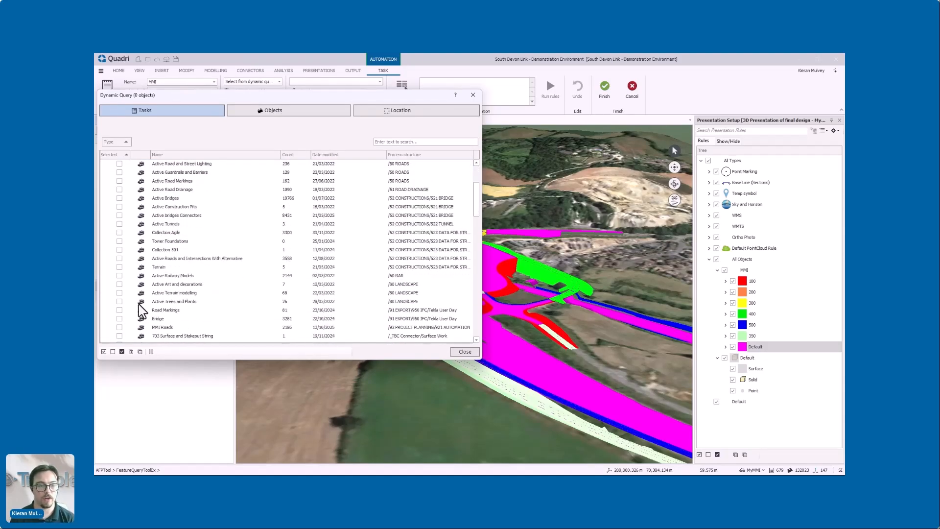
scroll(142, 310, down, 1)
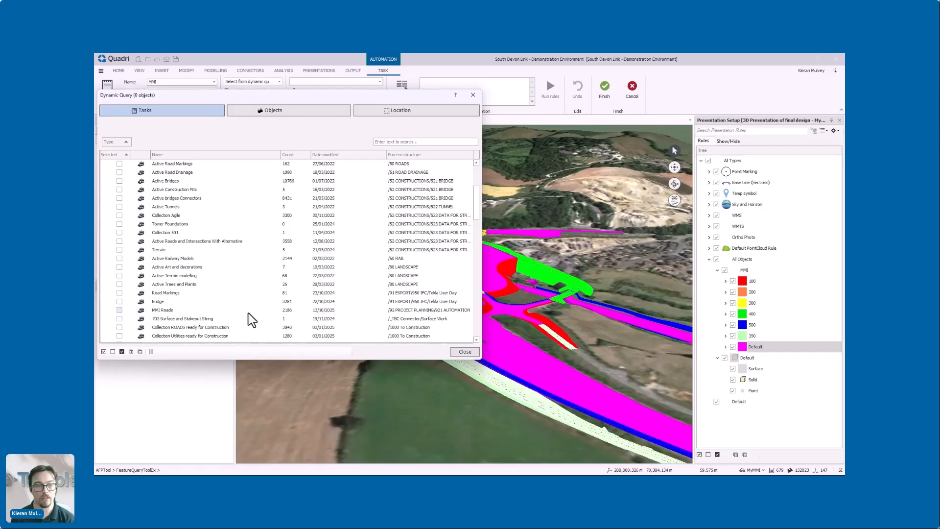
click(296, 311)
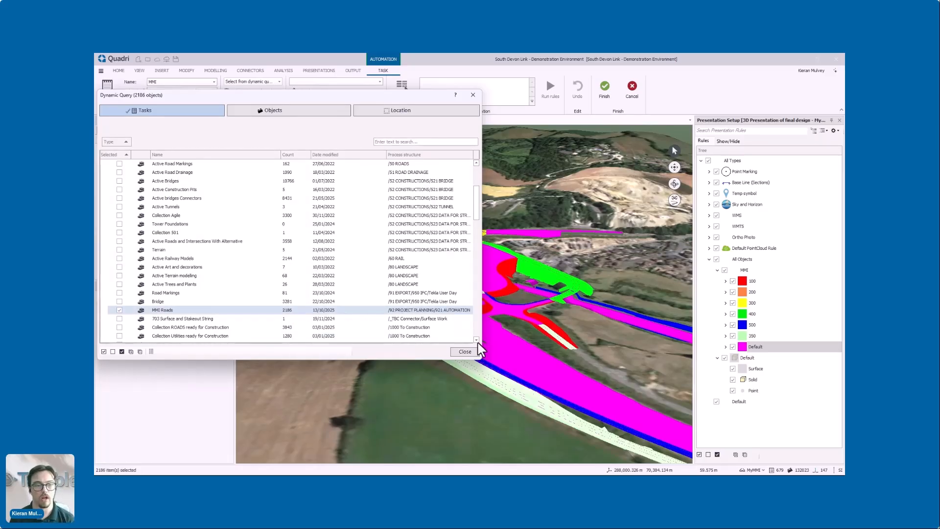
click(473, 350)
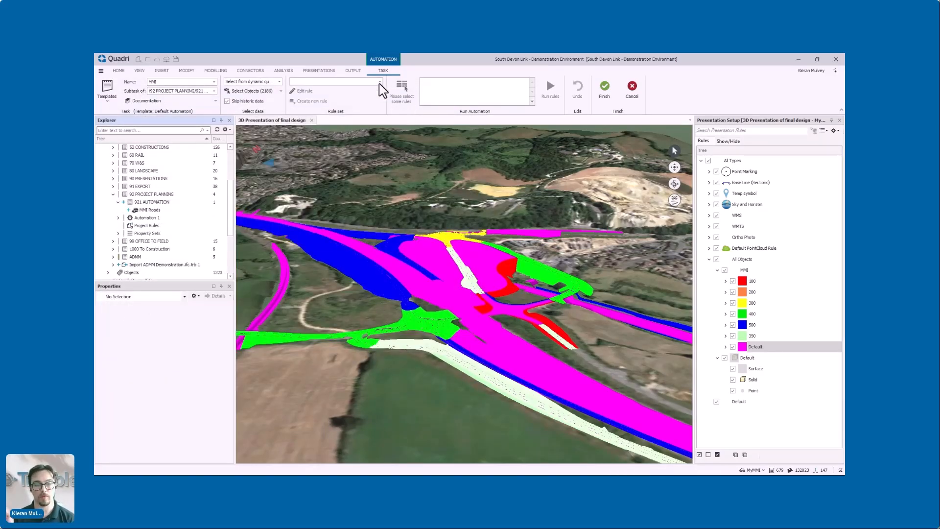
Step: Choose the Digital Day 2025 rule set and create a new rule in it named MMI Undefined
click(380, 82)
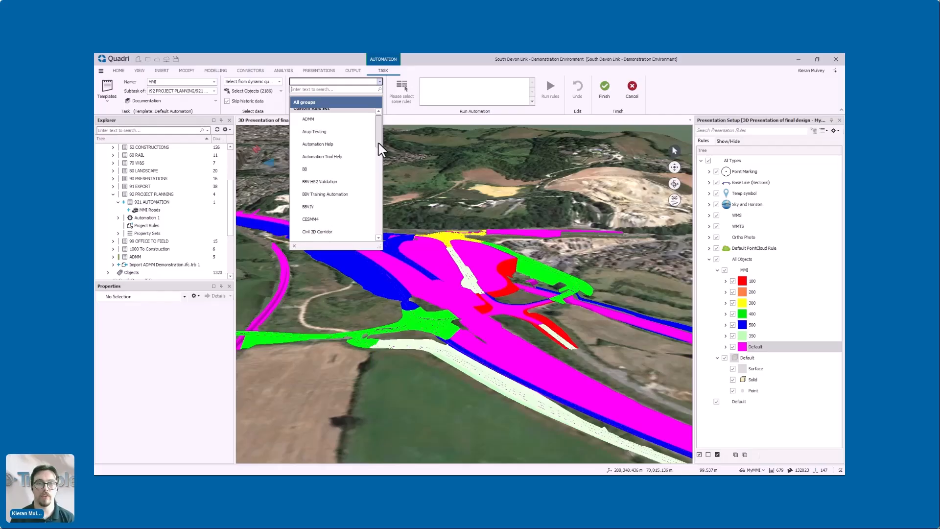
drag(379, 143, 377, 173)
click(356, 184)
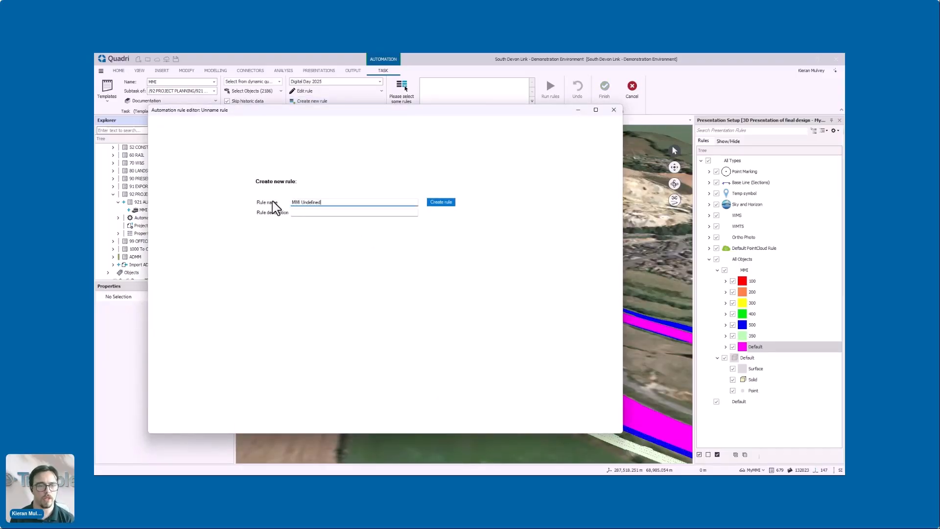
click(435, 203)
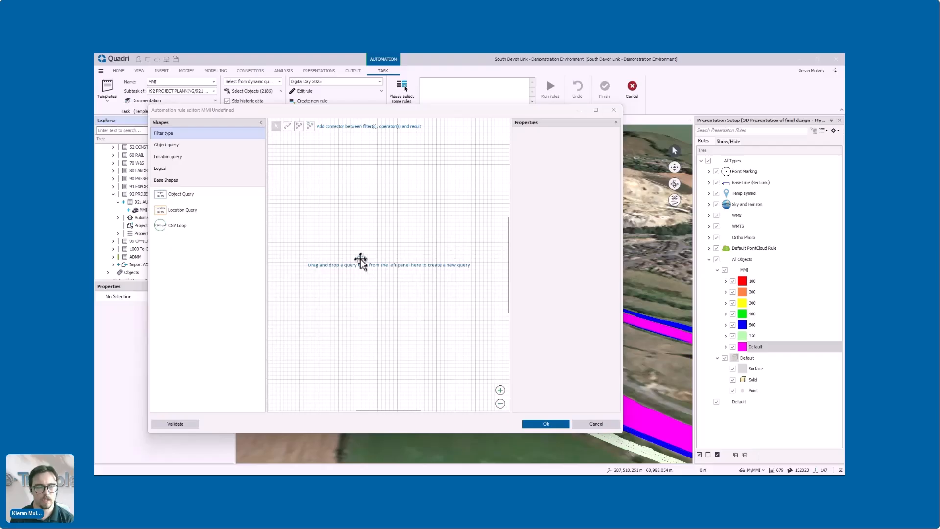
click(174, 145)
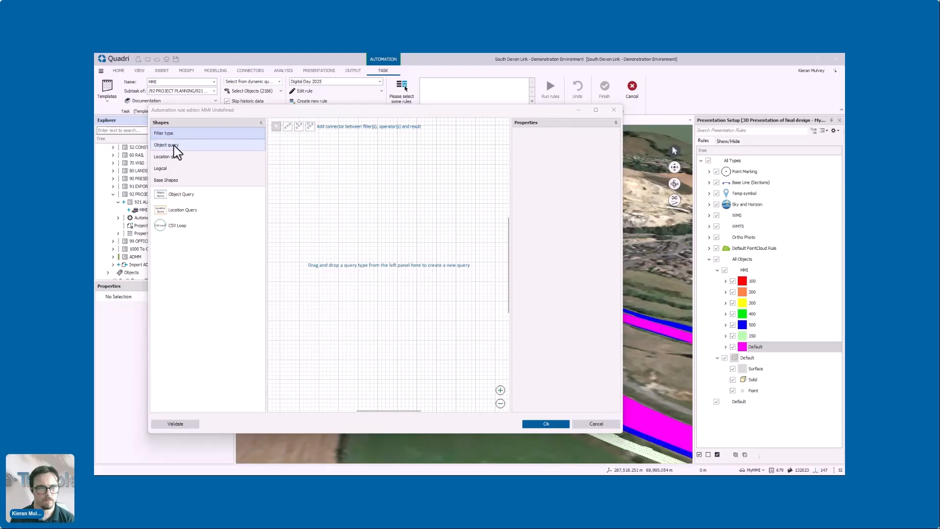
click(185, 157)
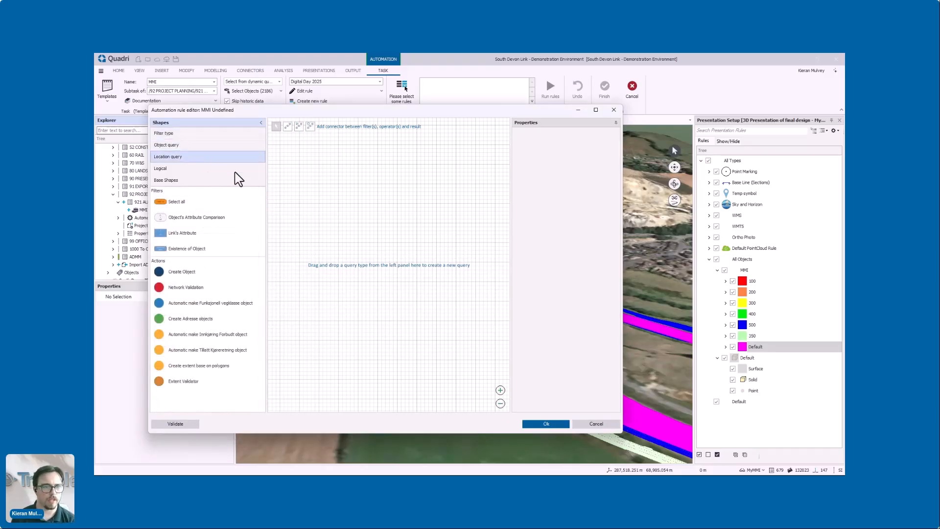
click(224, 169)
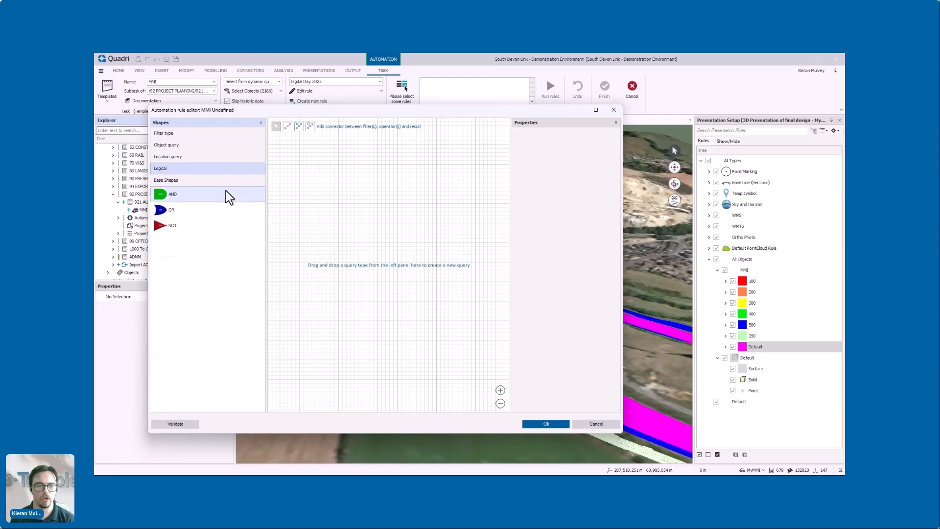
Step: Add an Object Query to the rule canvas and link an Object's Attribute Comparison filter to its object result
click(229, 134)
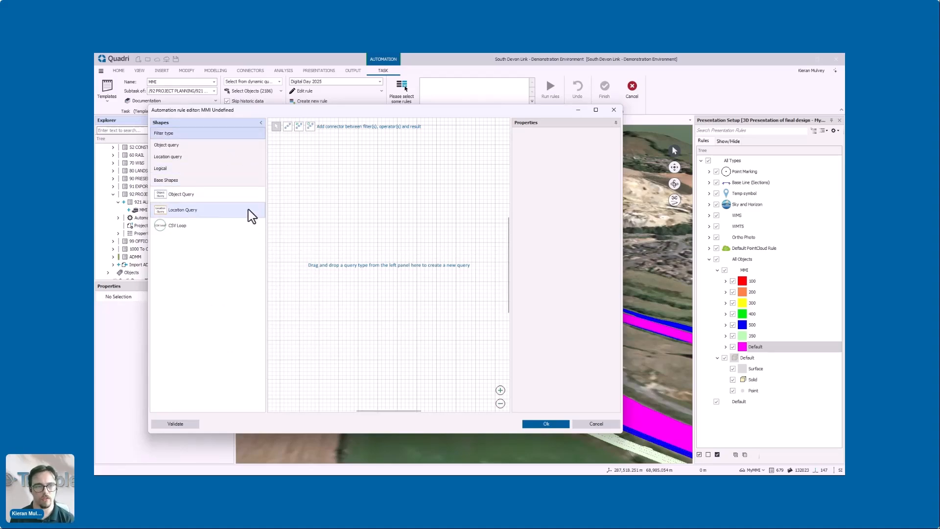
drag(194, 196, 395, 218)
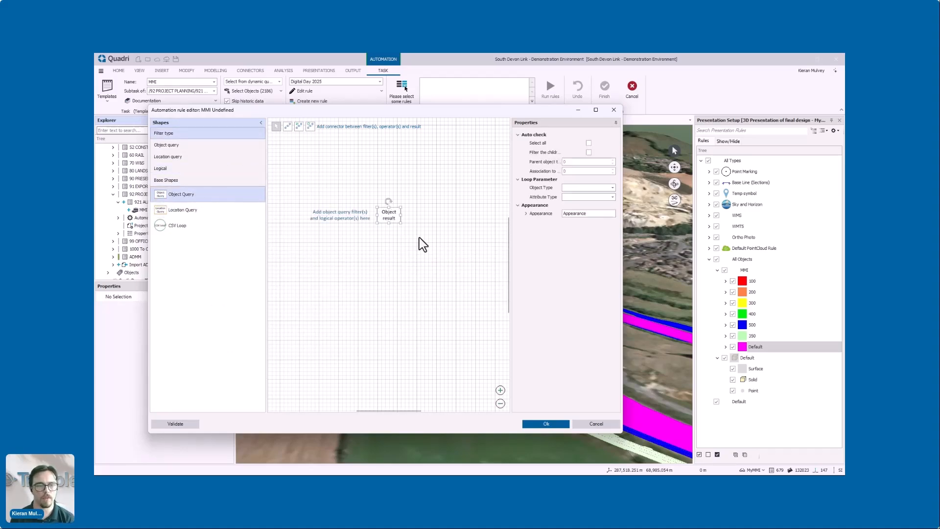
click(183, 146)
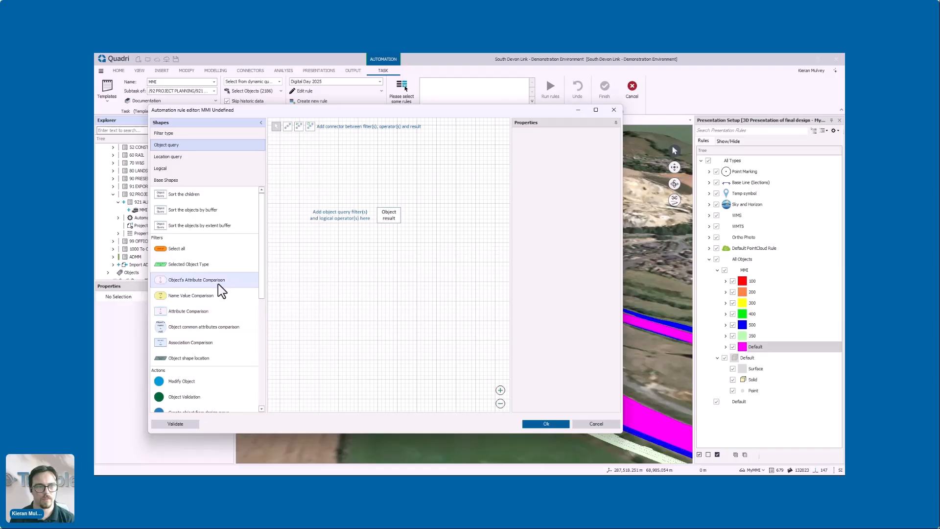
drag(216, 283, 309, 193)
click(329, 189)
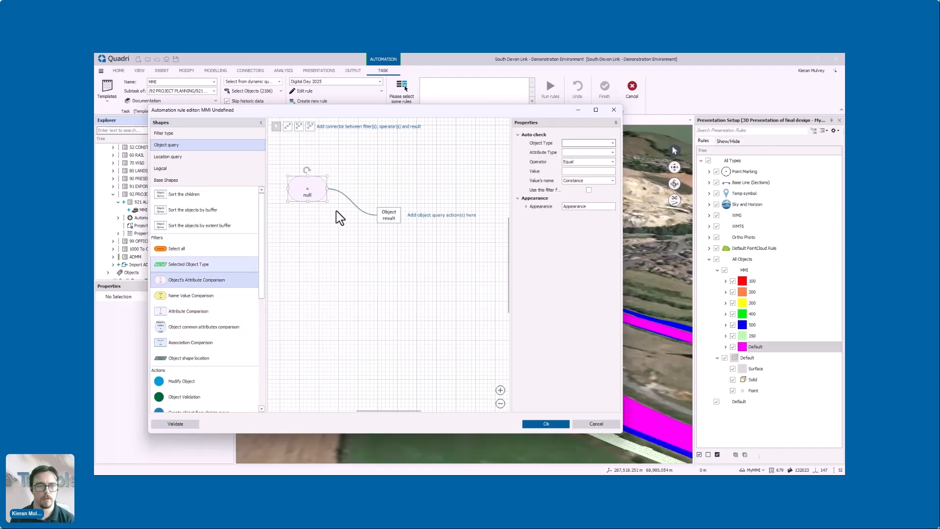
Step: Set the attribute comparison filter to be used for all object types and widen its properties area
click(612, 143)
click(530, 168)
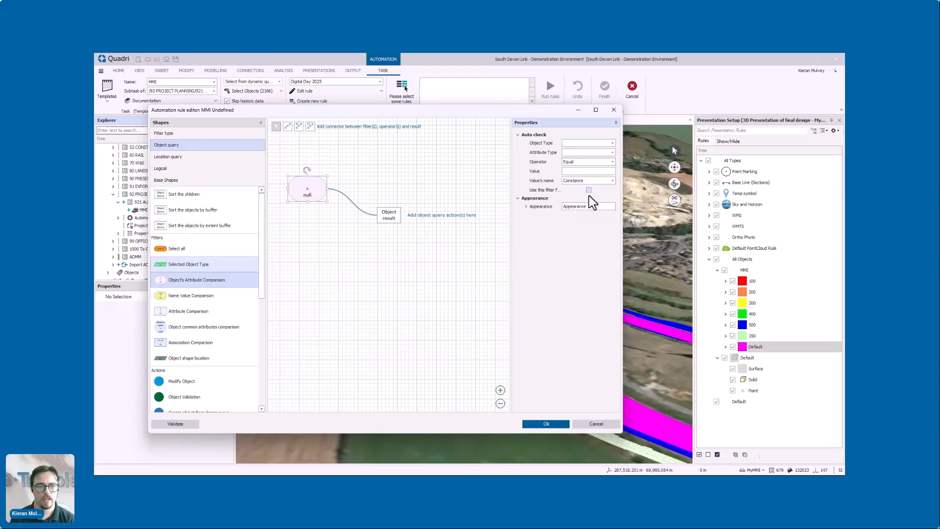
drag(511, 189, 421, 183)
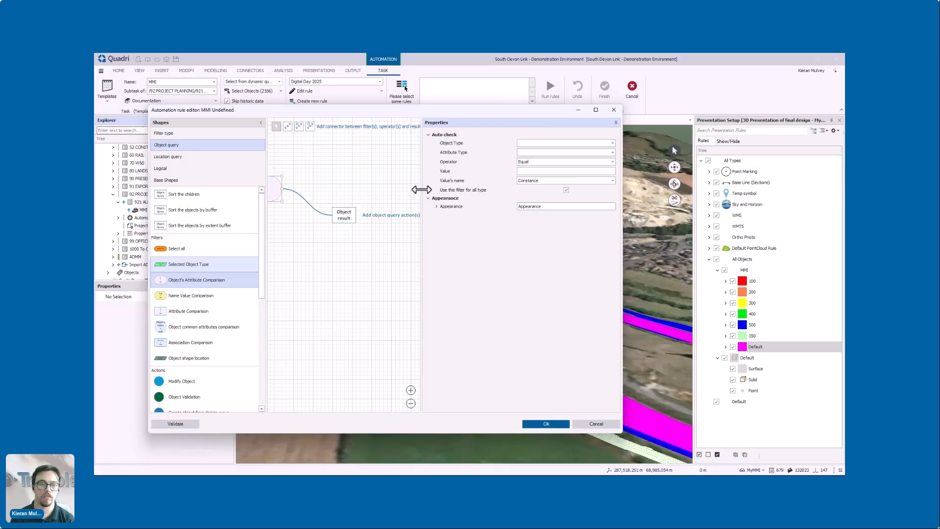
Step: Configure the attribute comparison filter with object type TrafficLane, attribute type MMI and operator IsNull
drag(421, 190, 490, 188)
click(612, 143)
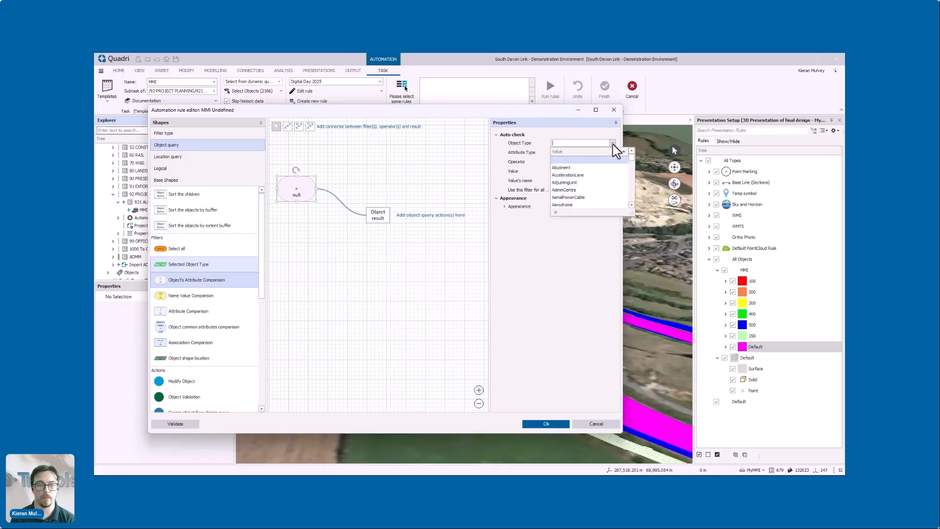
text(traffi)
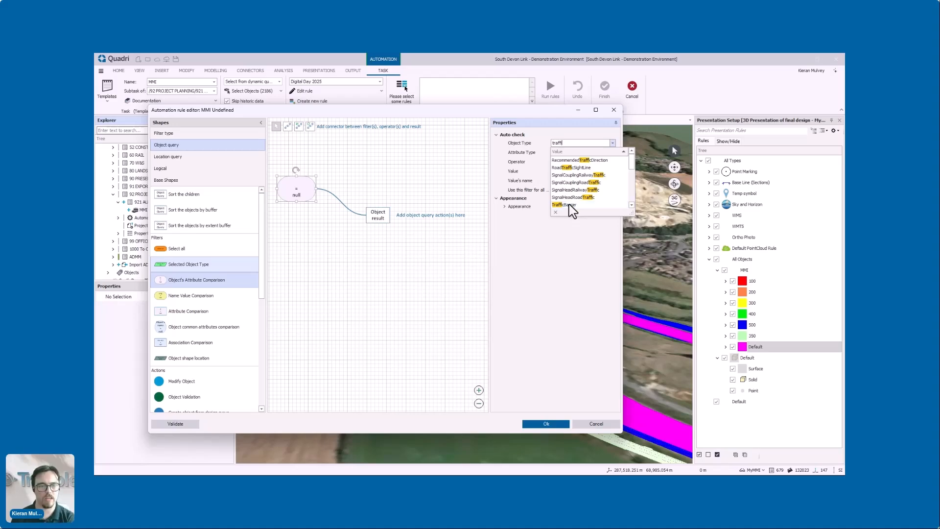
text(cl)
click(572, 160)
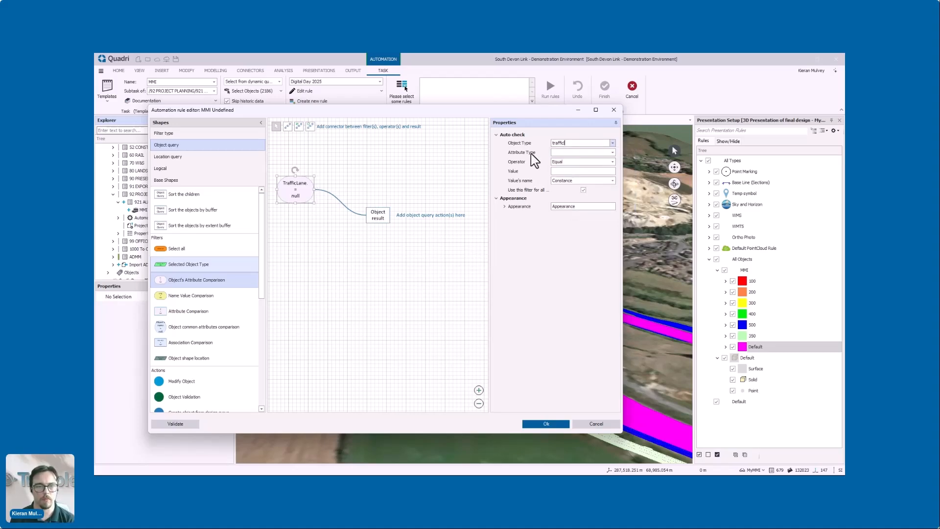
click(612, 152)
text(mmi)
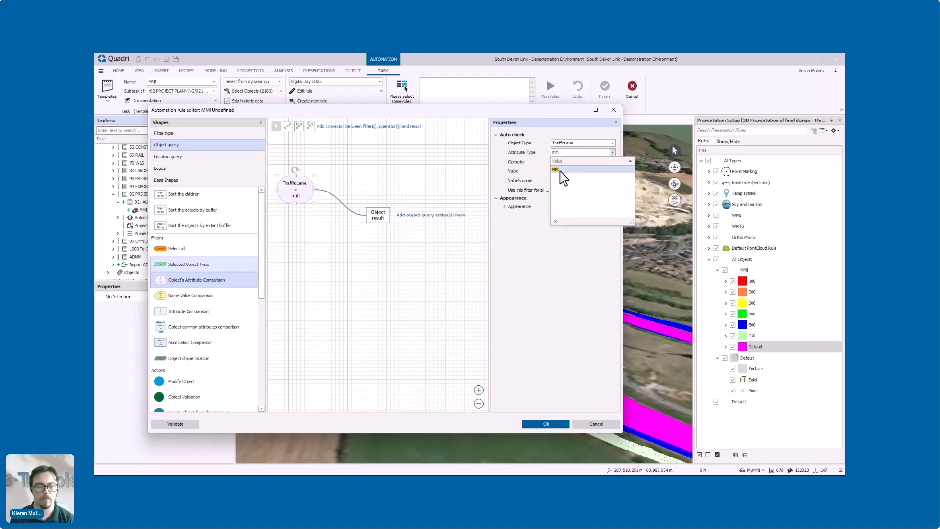
click(572, 161)
click(613, 162)
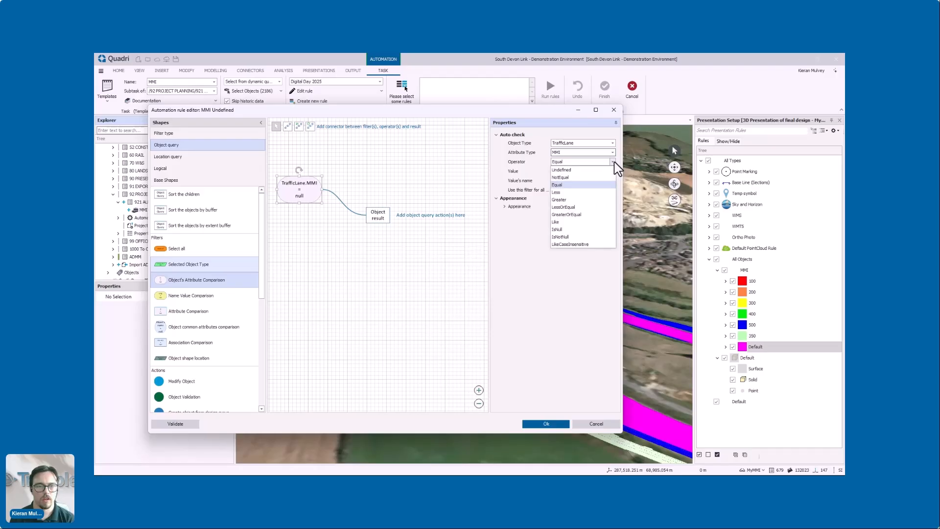
click(559, 229)
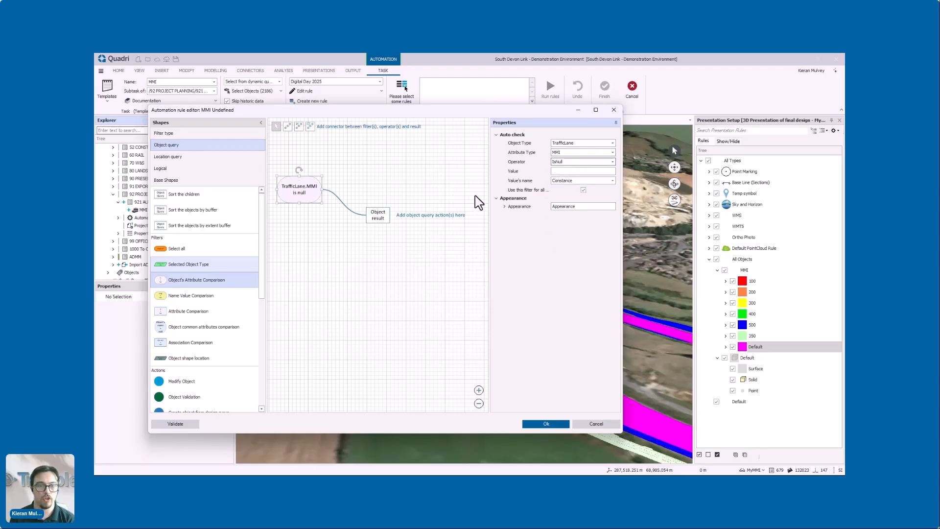
Step: Add a Modify Object action to the rule canvas and connect the object result to it
click(378, 215)
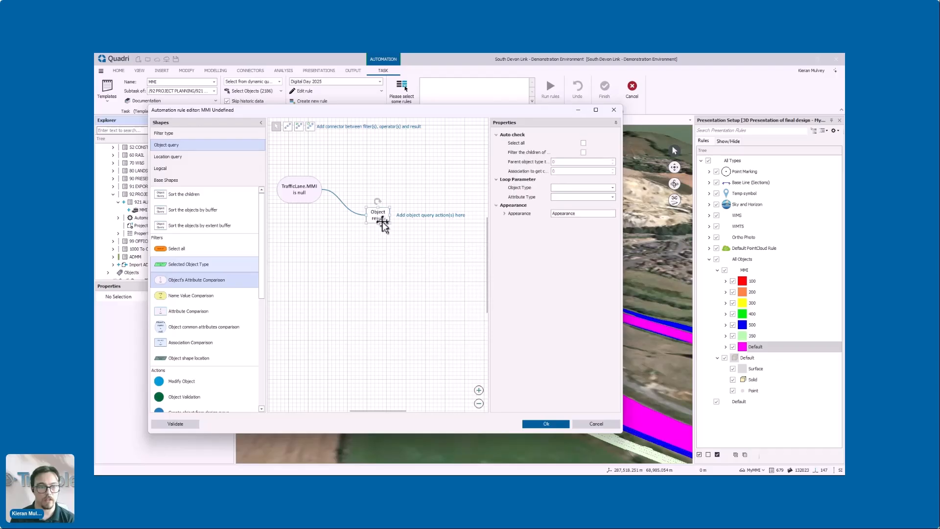
click(413, 250)
drag(214, 388, 426, 287)
click(288, 126)
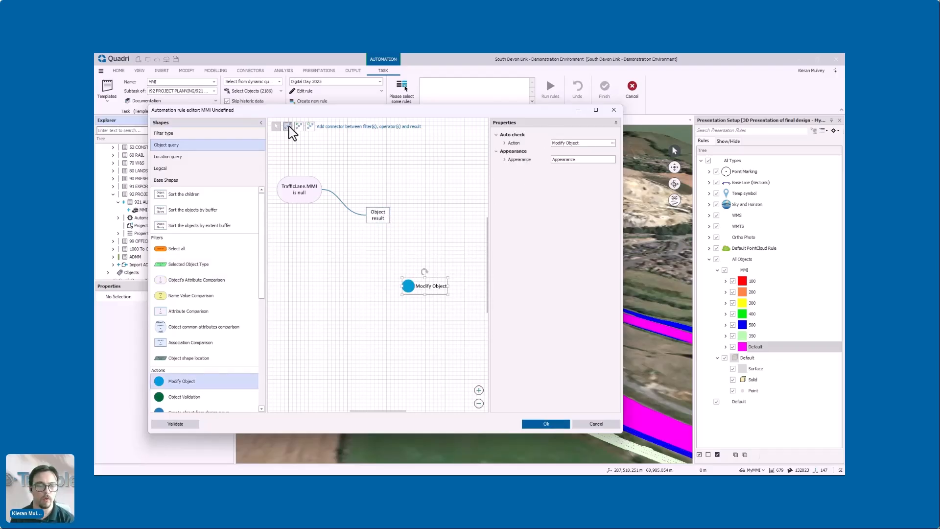
drag(381, 226, 425, 277)
click(276, 126)
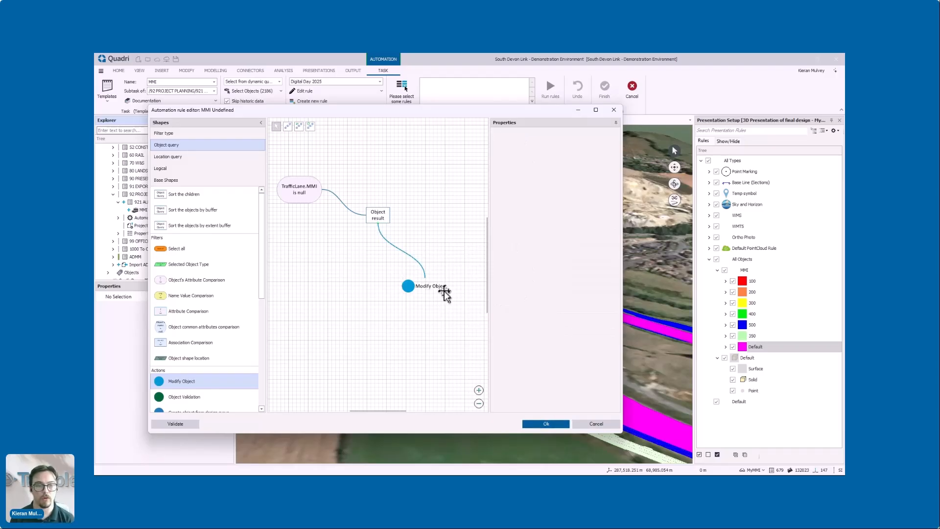
Step: Configure the Modify Object action to update all object types, with TrafficLane as its object type
click(426, 291)
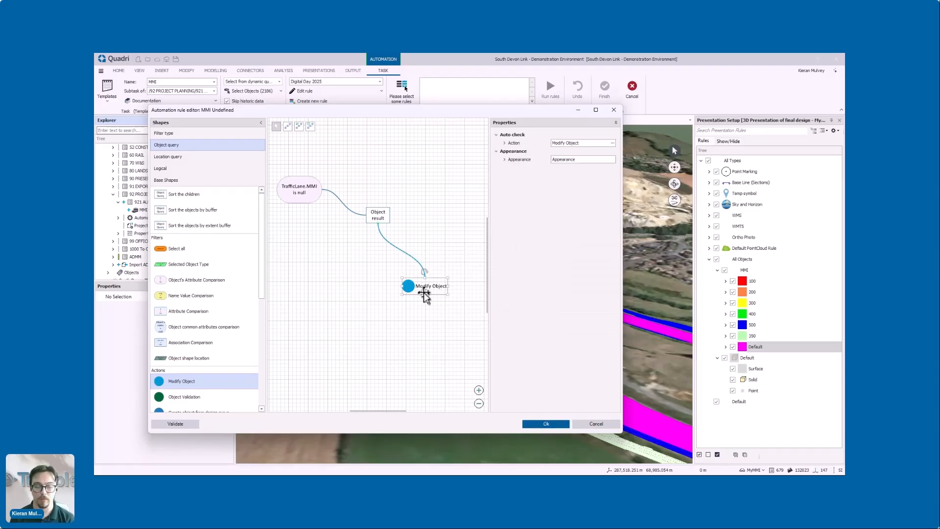
click(612, 143)
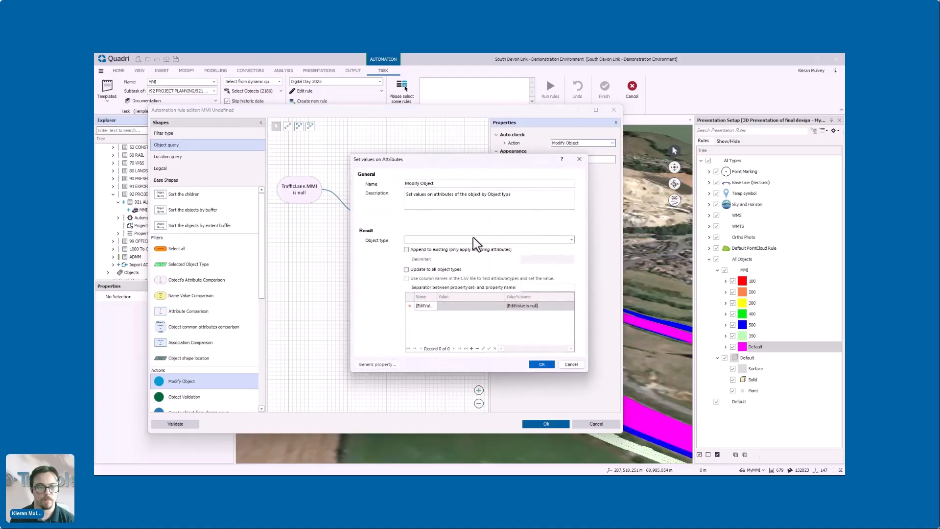
click(441, 199)
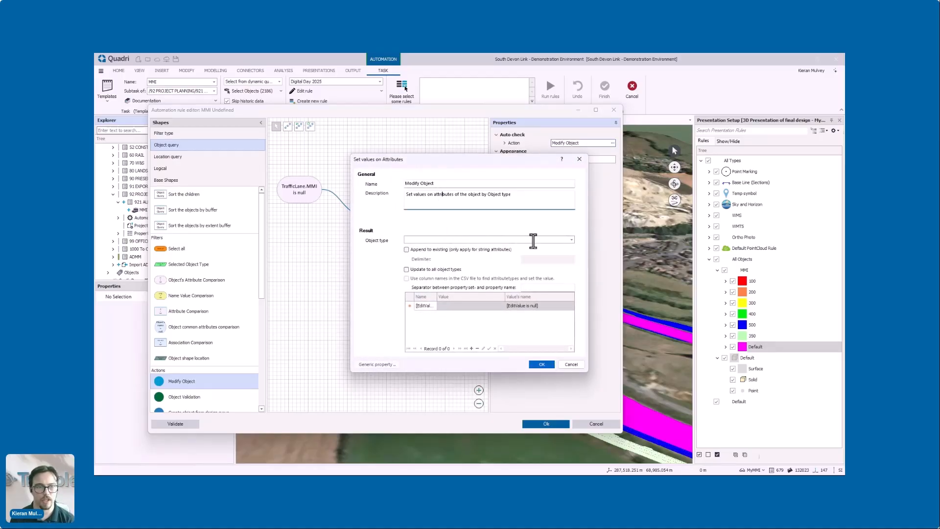
click(410, 270)
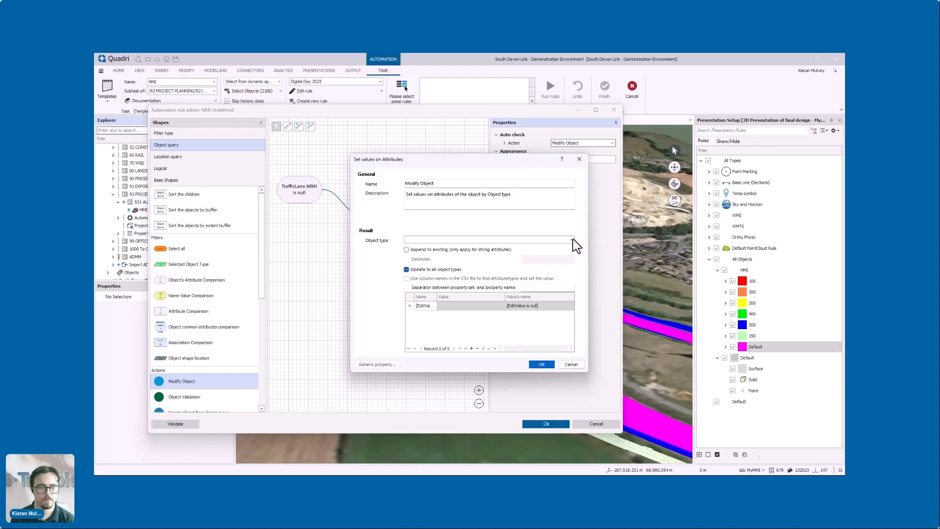
click(572, 240)
text(tra)
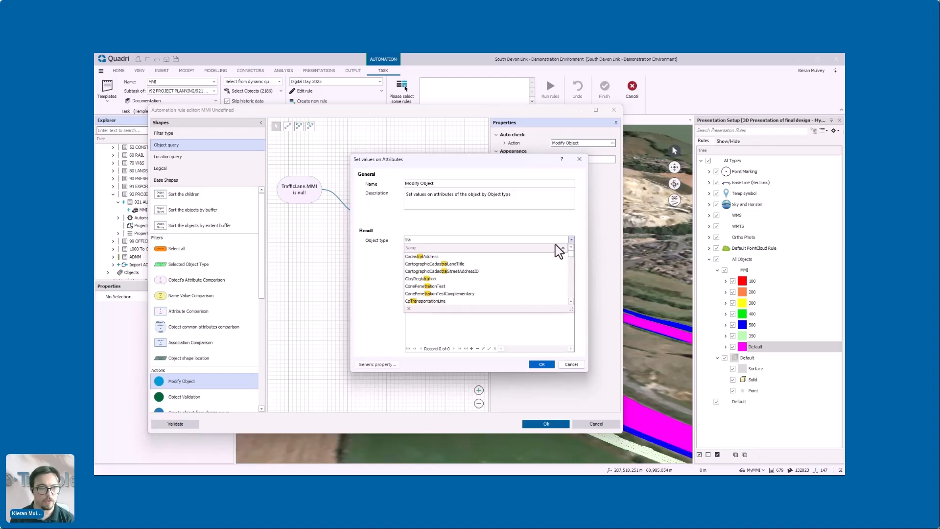
text(fficl)
click(428, 257)
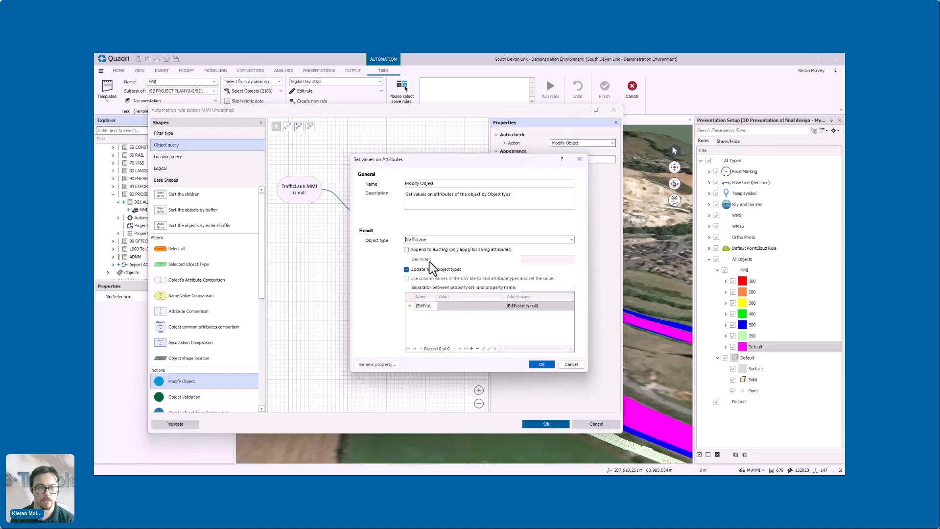
Step: Make the Modify Object action set the MMI.MMI attribute to 100, and accept the action and the rule
click(445, 305)
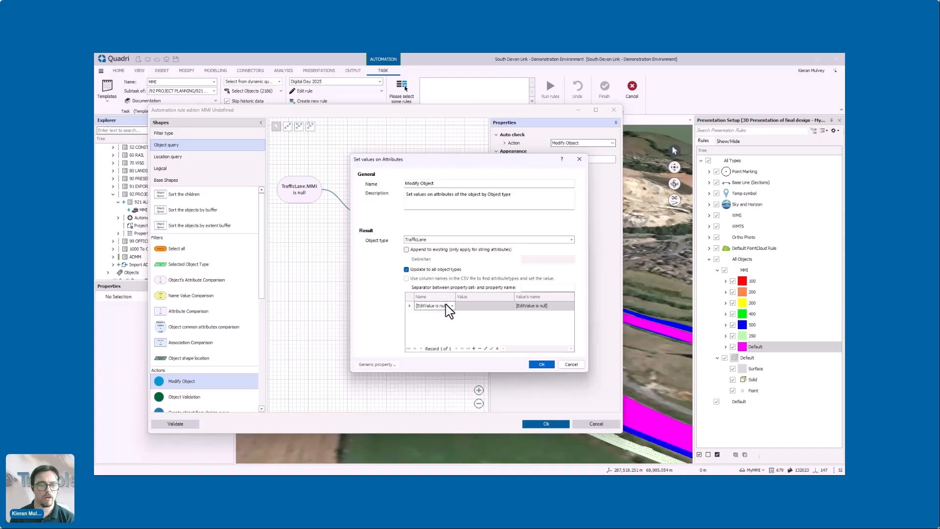
click(451, 305)
text(mmi)
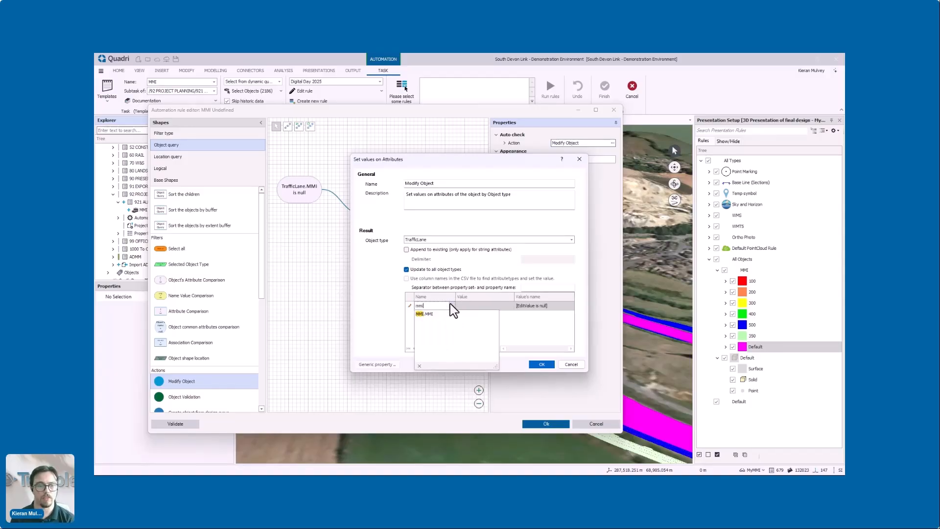
click(427, 314)
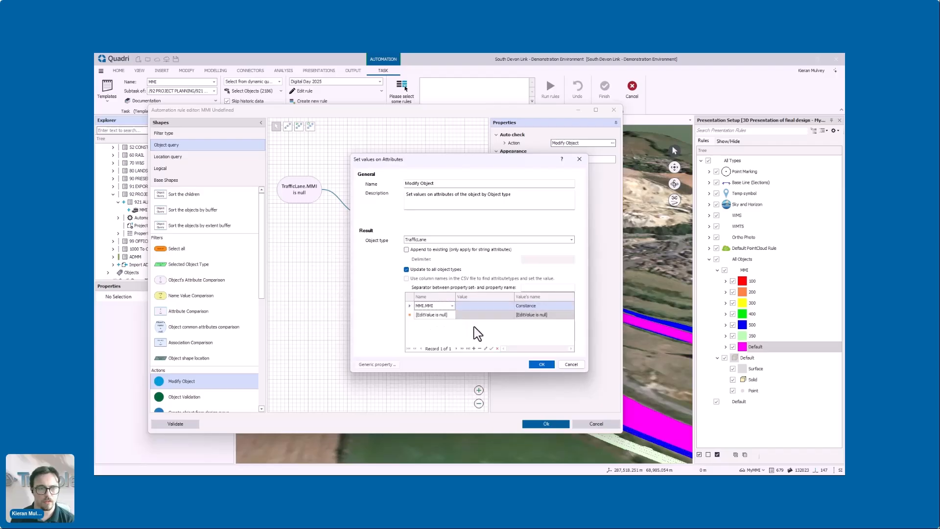
click(511, 305)
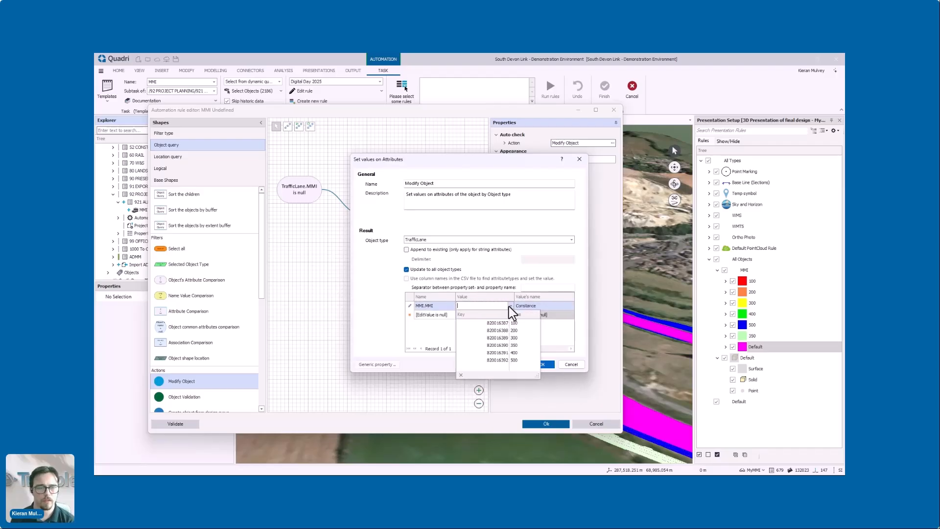
click(502, 323)
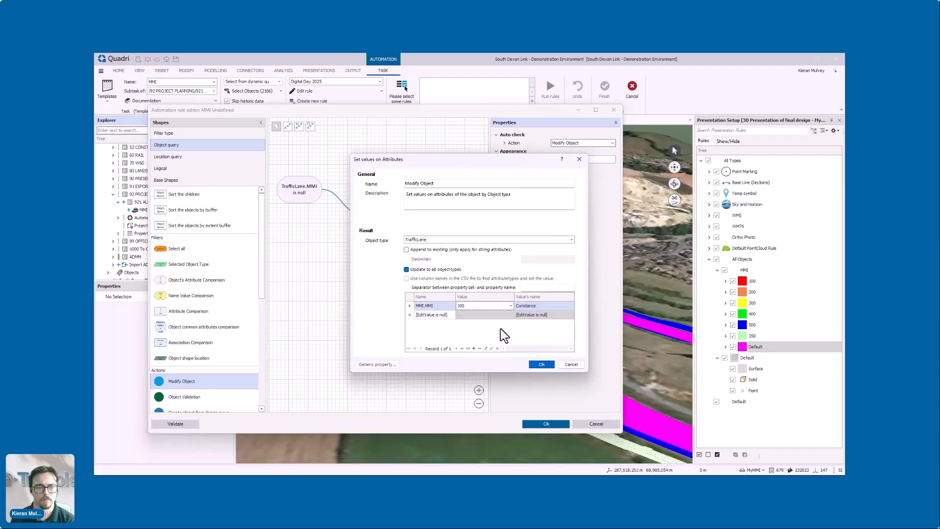
click(538, 365)
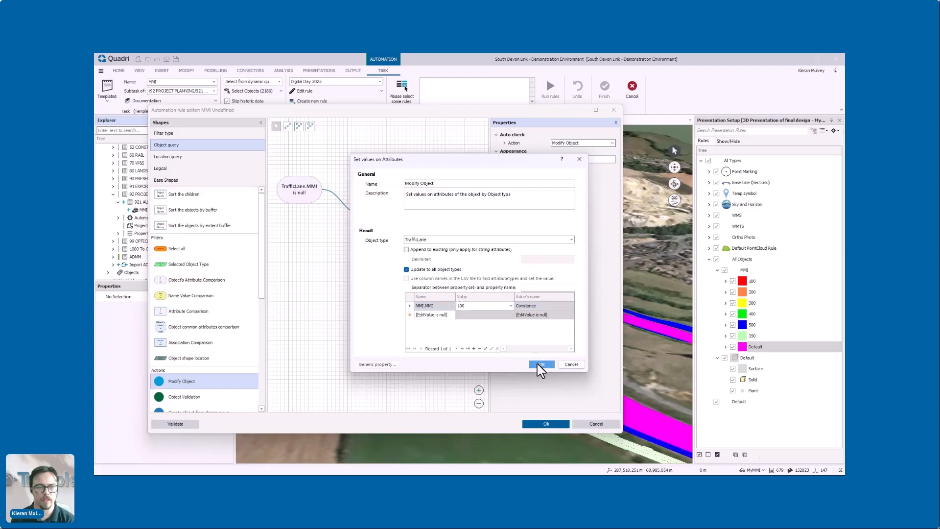
click(430, 196)
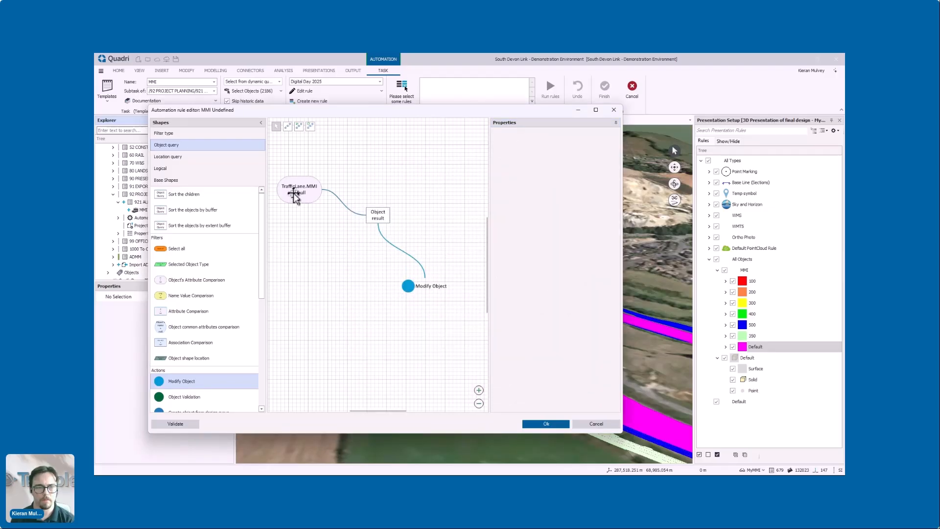
click(547, 424)
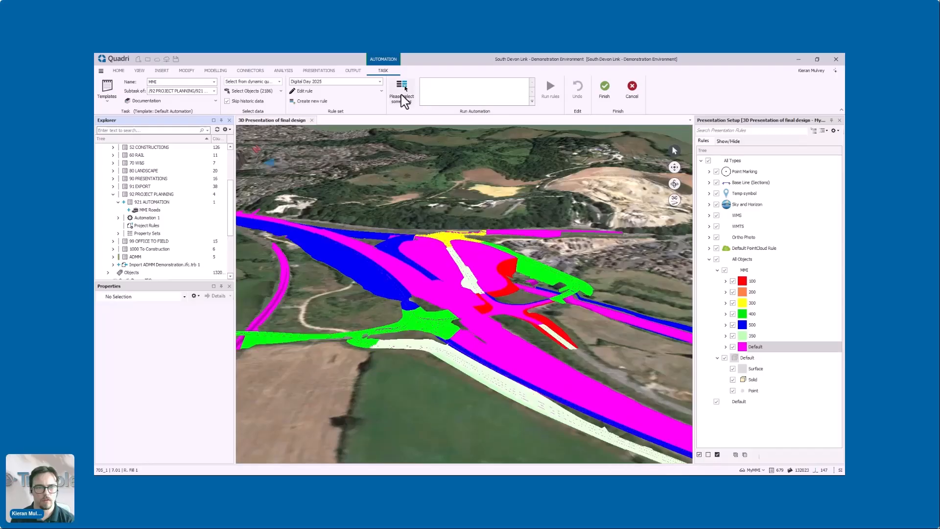
Step: Select the MMI Undefined rule for the automation task and run it
click(401, 94)
click(327, 206)
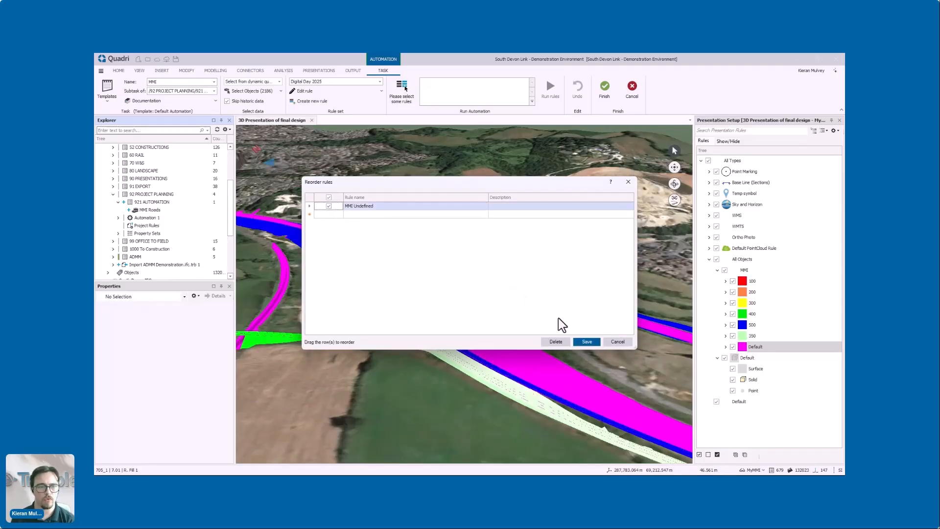
click(586, 342)
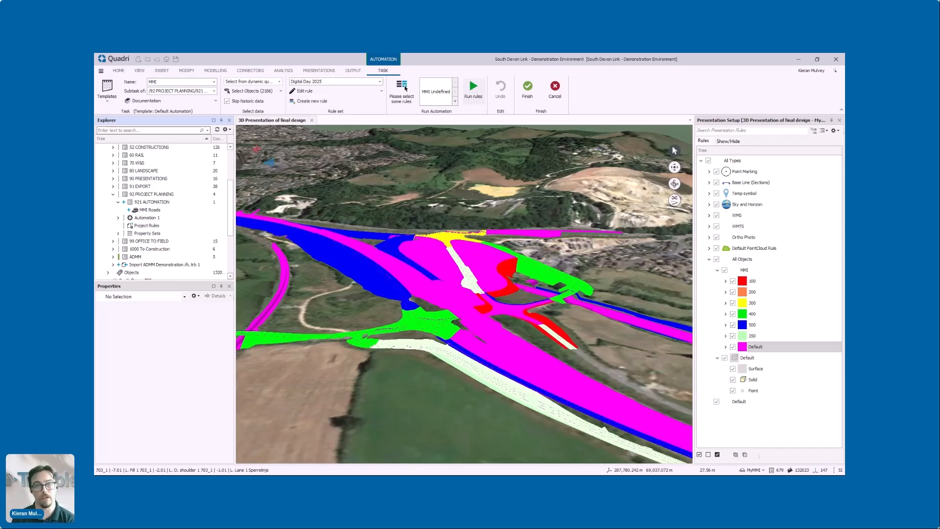
click(474, 90)
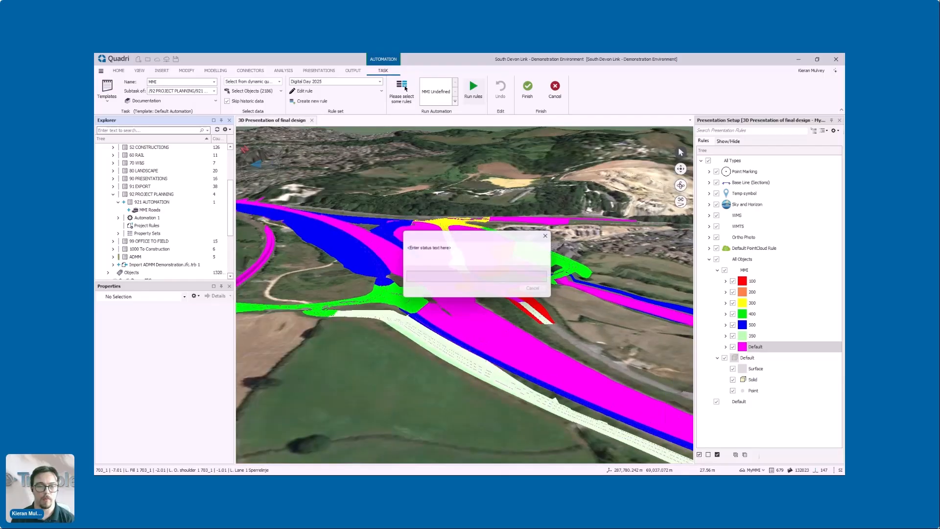
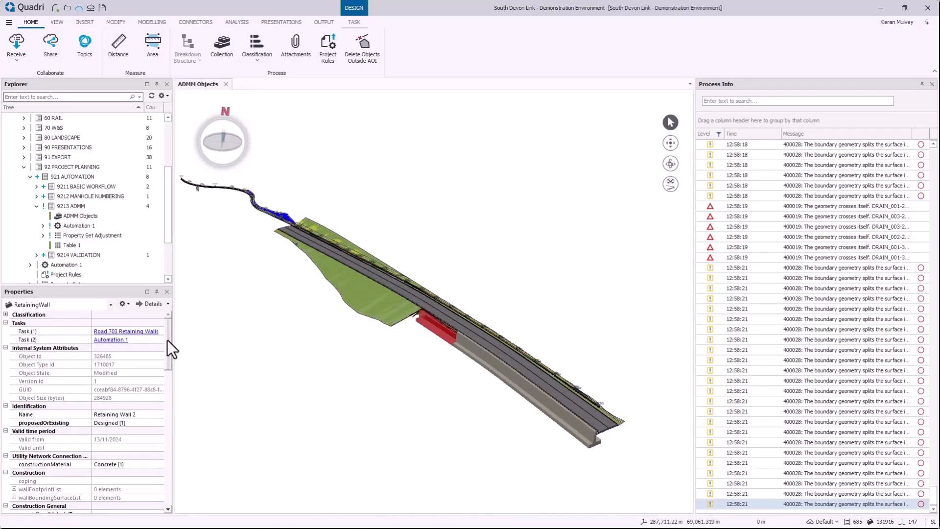
Step: Examine the PSet_ADMM property set in the selected retaining wall's properties
drag(167, 340, 167, 471)
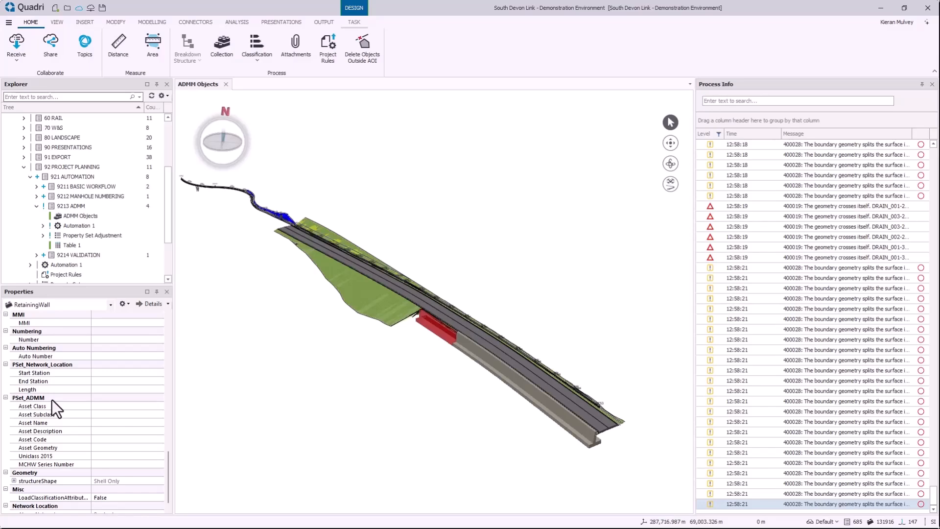
click(34, 398)
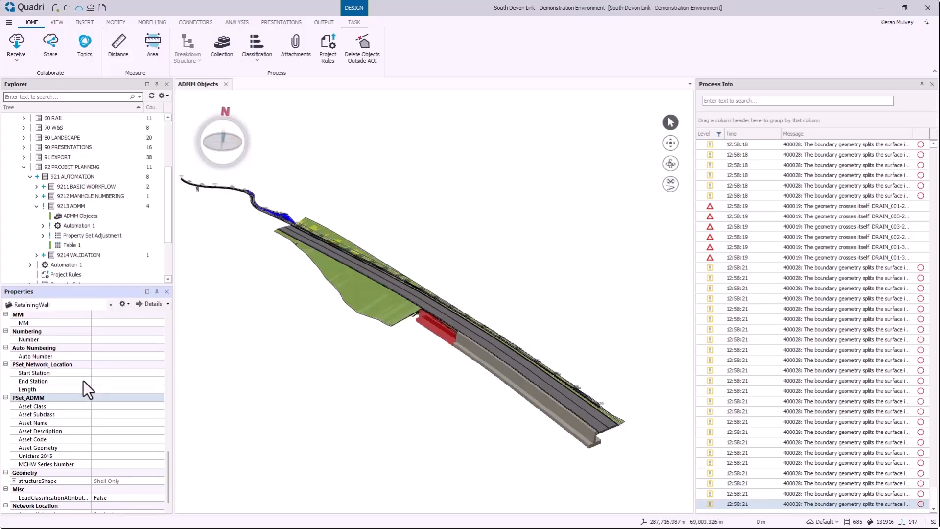
Step: Switch to the ADMM South Devon.txt sheet in Excel and widen column A to fit the Quadri object types
drag(939, 8, 527, 0)
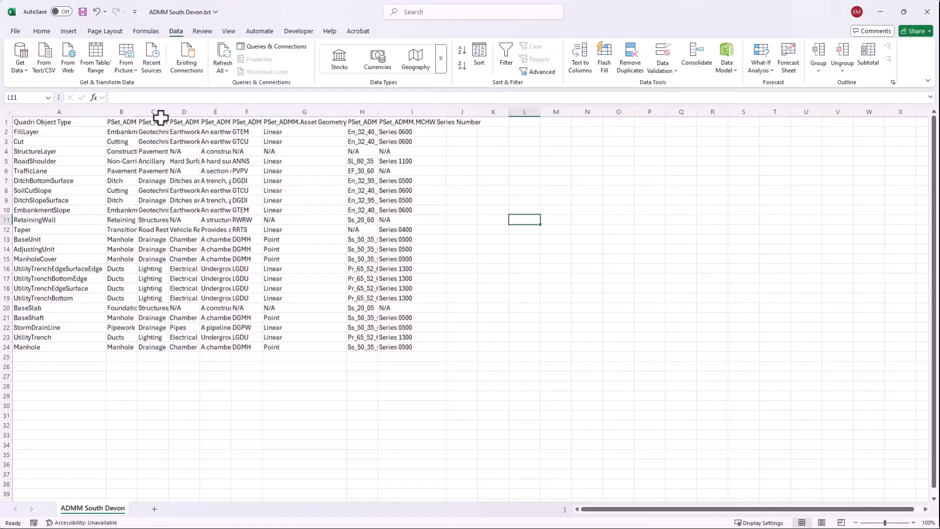
drag(106, 111, 112, 112)
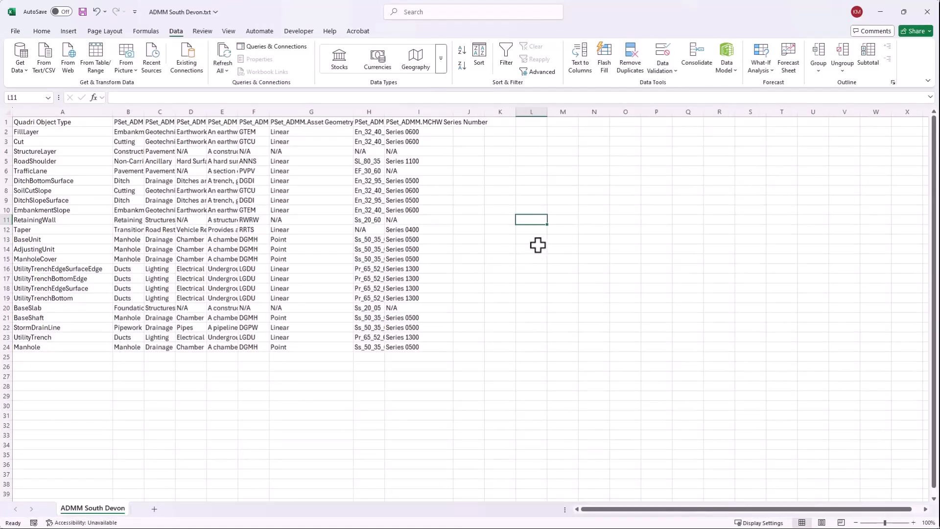
click(495, 438)
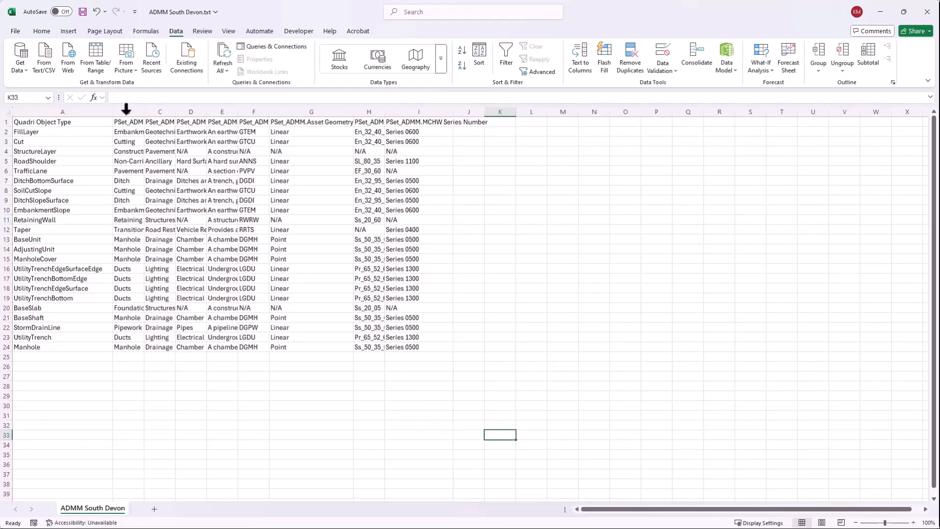
drag(113, 112, 118, 112)
click(500, 200)
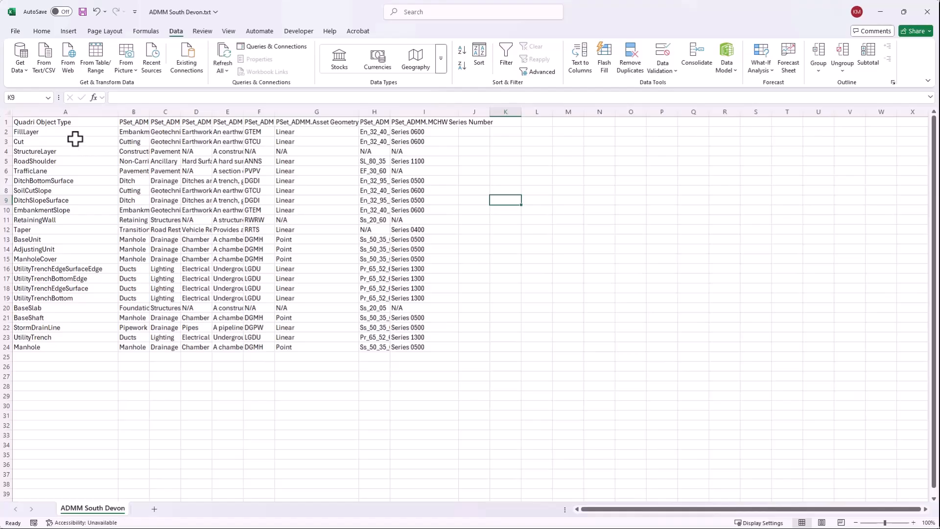
Step: Select the FillLayer object type in A2, widen column B to read the asset names, and select B2
drag(69, 133, 42, 133)
click(47, 153)
click(69, 130)
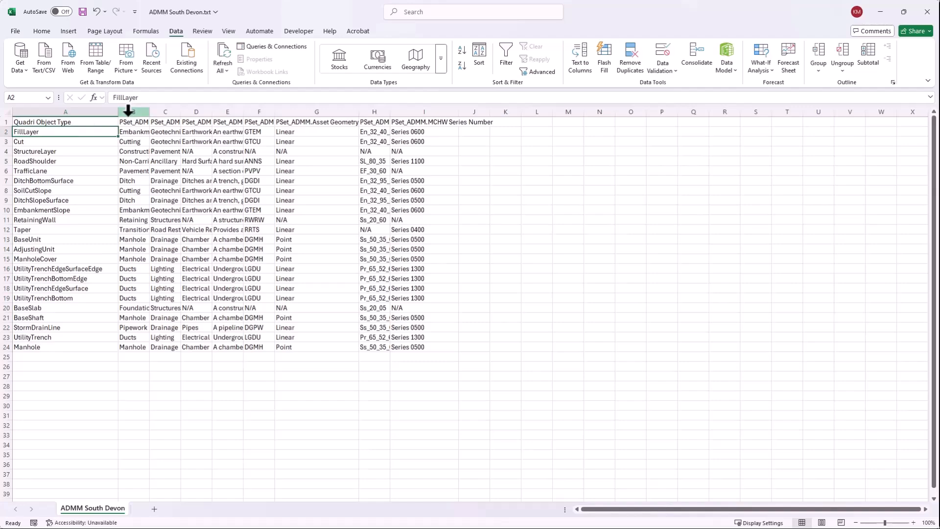
drag(150, 112, 185, 111)
click(144, 134)
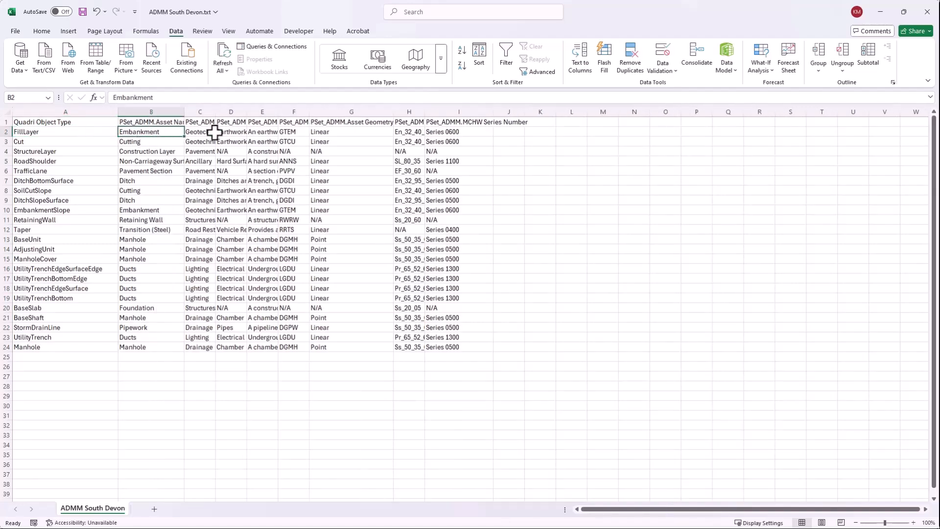
Step: Examine FillLayer's ADMM values across row 2 from C2 to I2, then return to Quadri
click(206, 133)
click(234, 132)
click(267, 131)
click(291, 130)
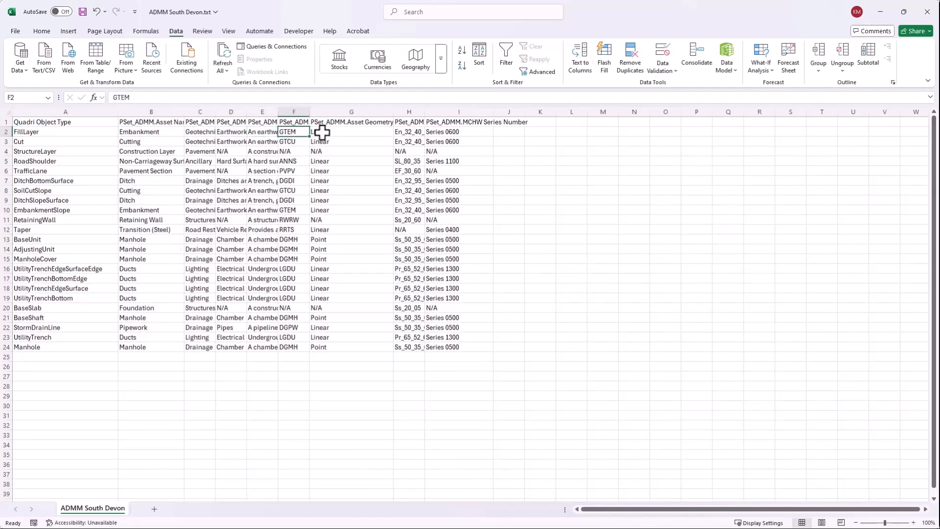
click(322, 131)
click(396, 132)
click(448, 132)
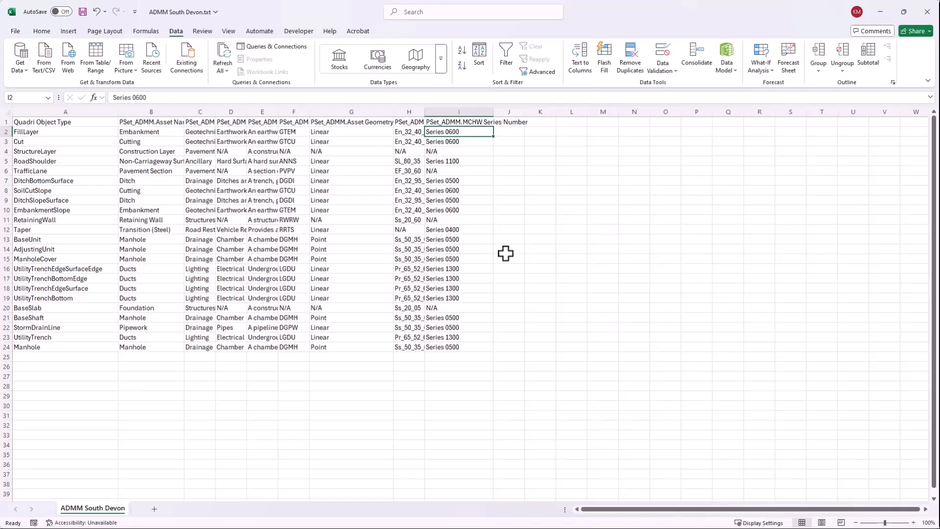
click(882, 12)
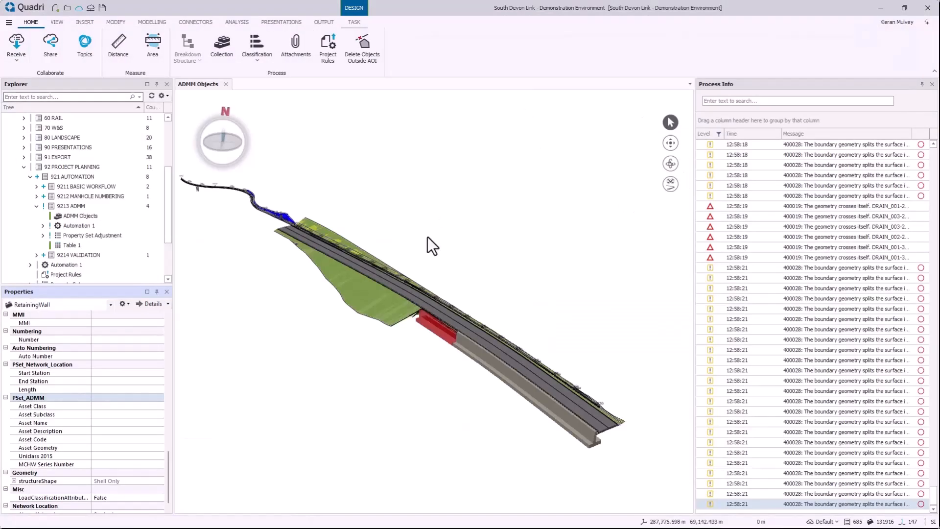
Step: Create a new automation task under 9213 ADMM and name it ADMM Automation
click(74, 207)
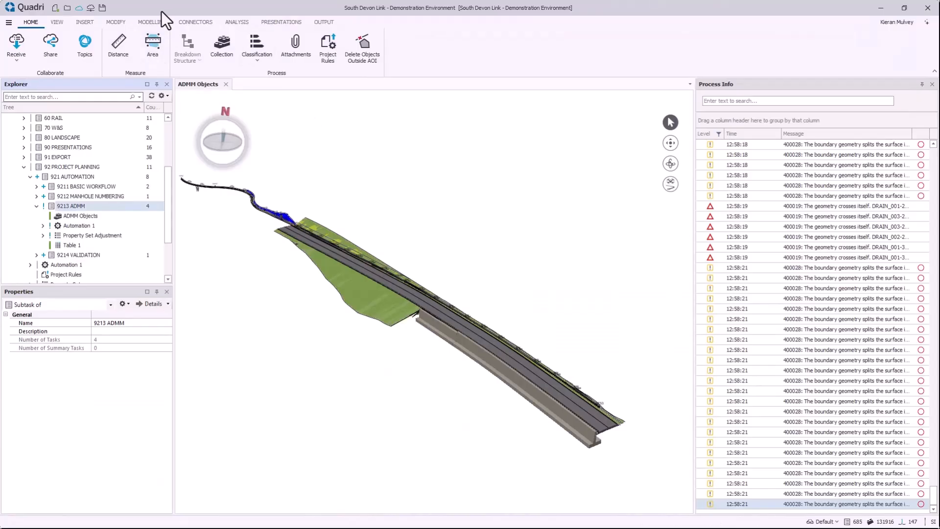
click(116, 22)
click(49, 55)
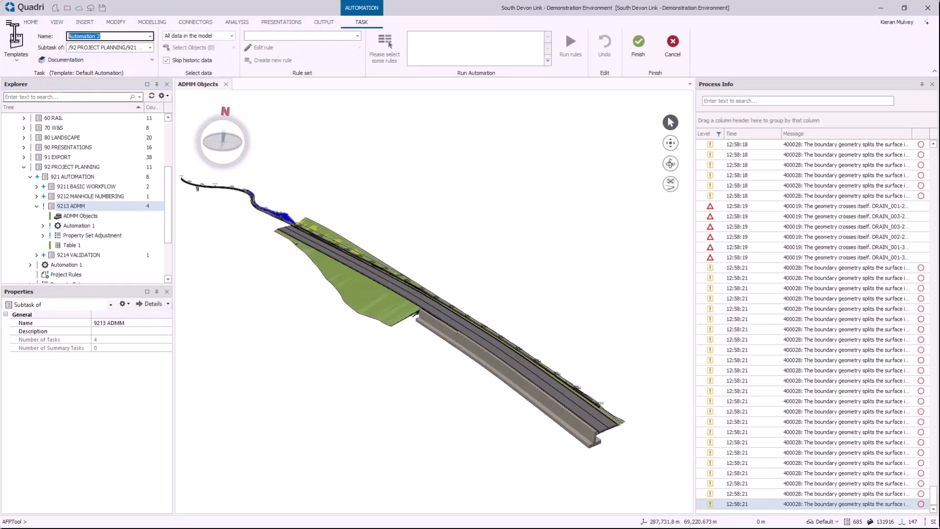
text(ADMM)
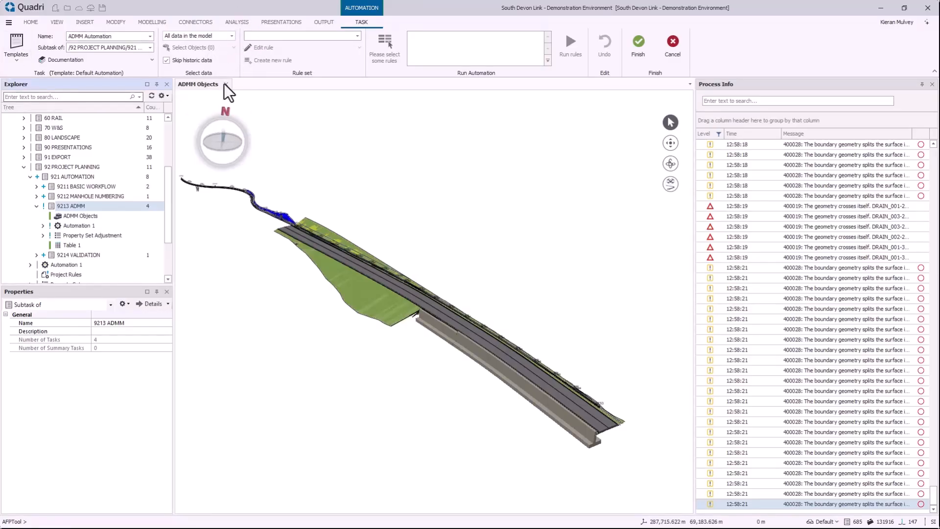
Step: Set the task's data selection to a dynamic query, filter its tasks by admm, and include the ADMM Objects collection
click(232, 36)
click(196, 57)
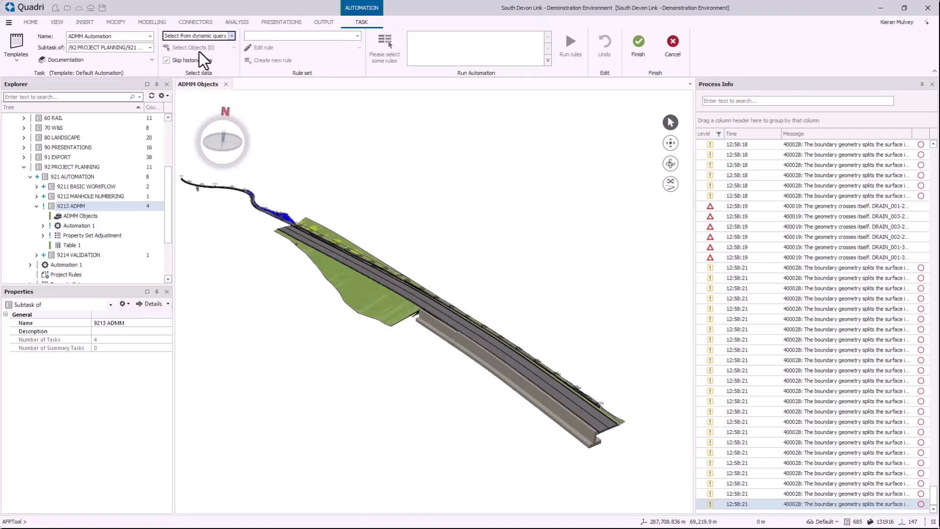
click(208, 49)
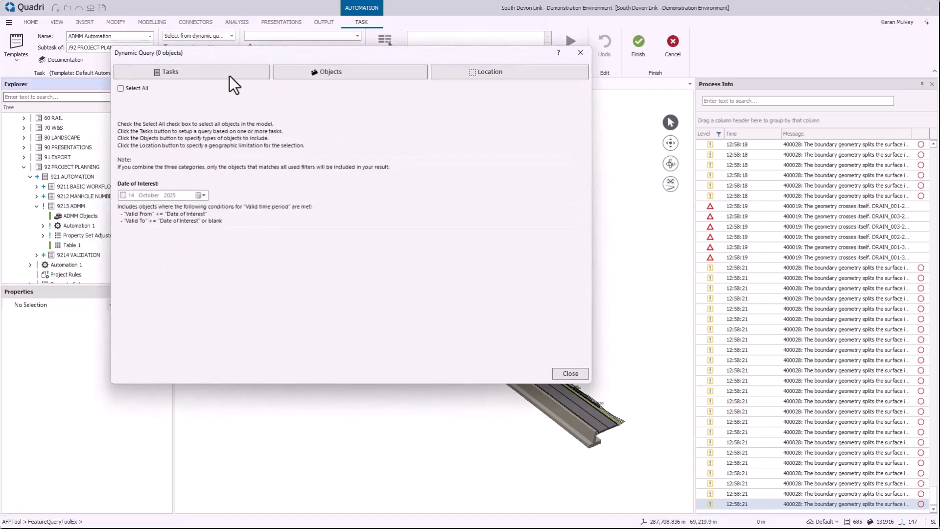
click(233, 76)
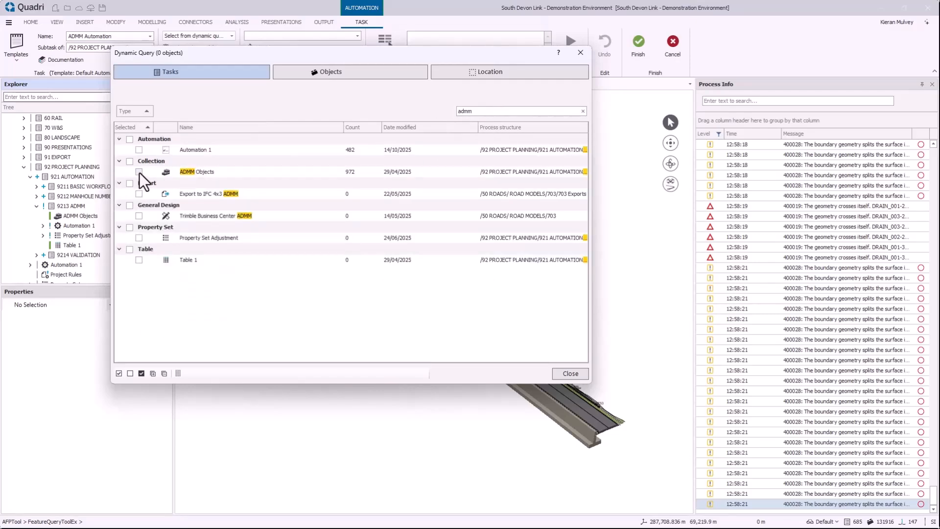
click(138, 171)
click(571, 373)
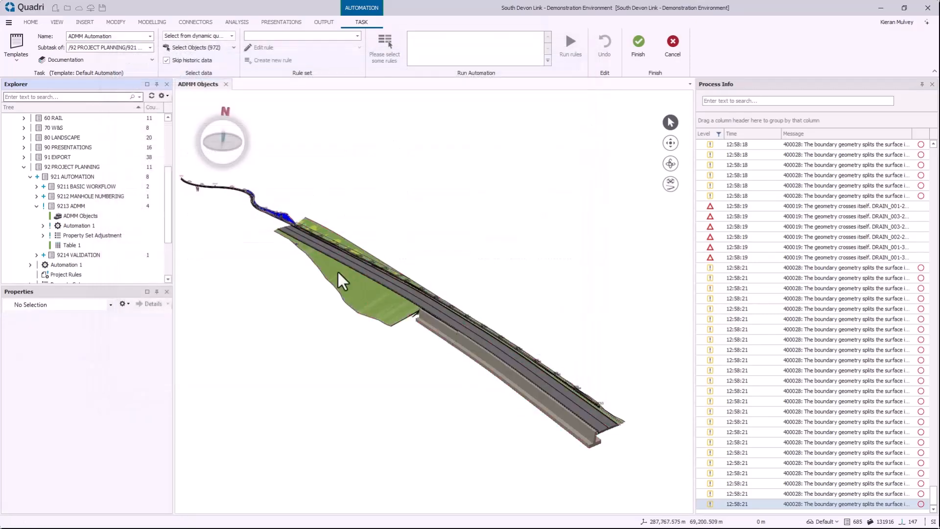
Step: Search the rule sets for digi and assign Digital Day 2025 to the automation task
click(358, 36)
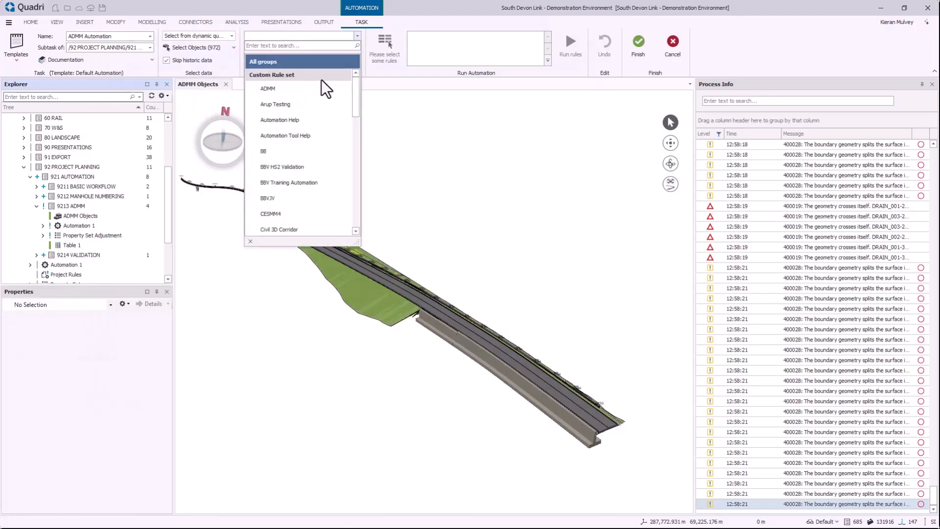
text(digi)
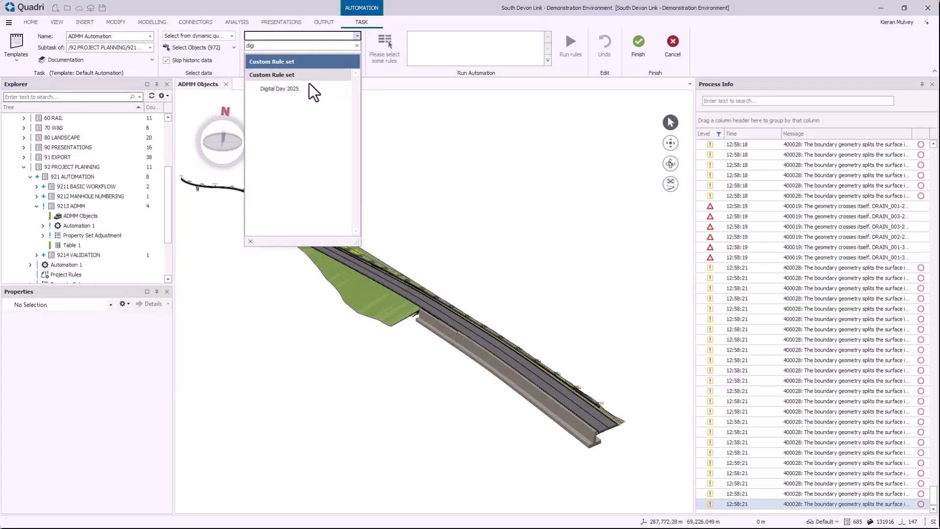
click(269, 89)
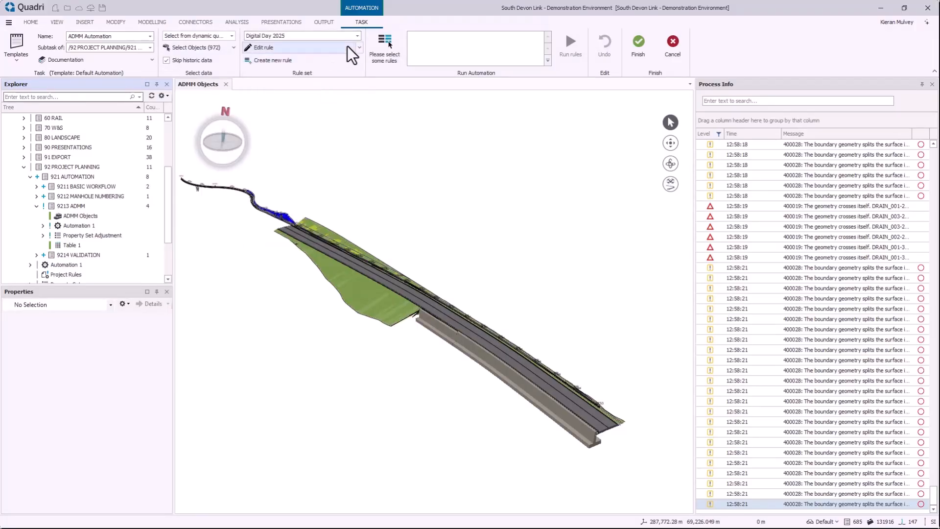
Step: Create a new rule named CSV Properties in the Digital Day 2025 rule set
click(337, 61)
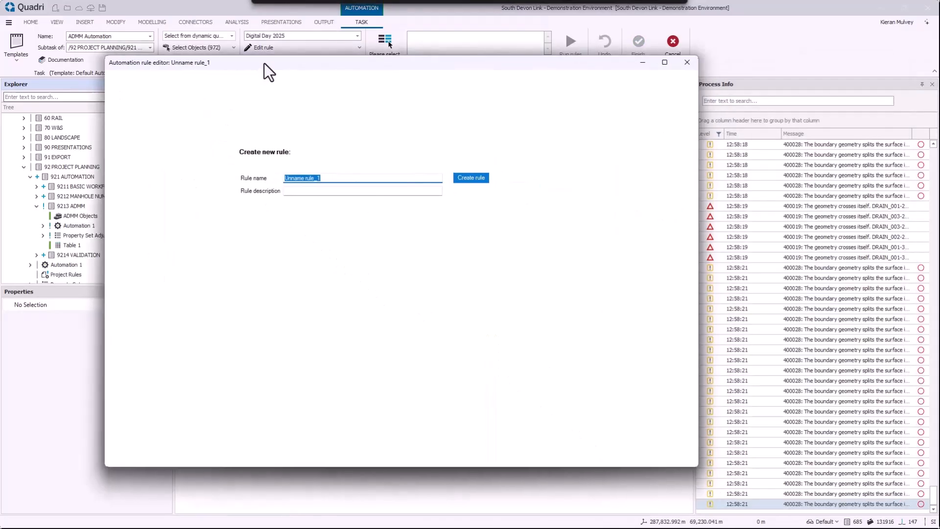
click(349, 180)
drag(349, 179, 200, 186)
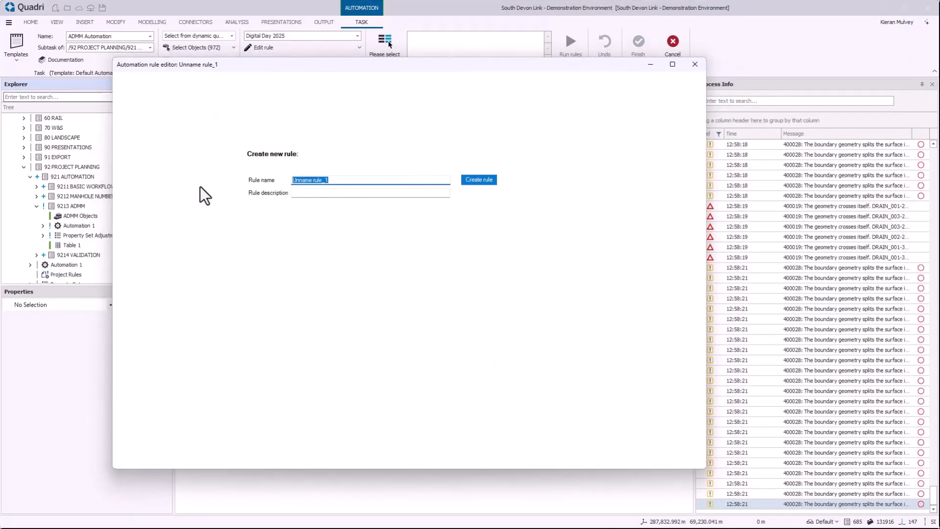
text(CSV Properties)
click(484, 180)
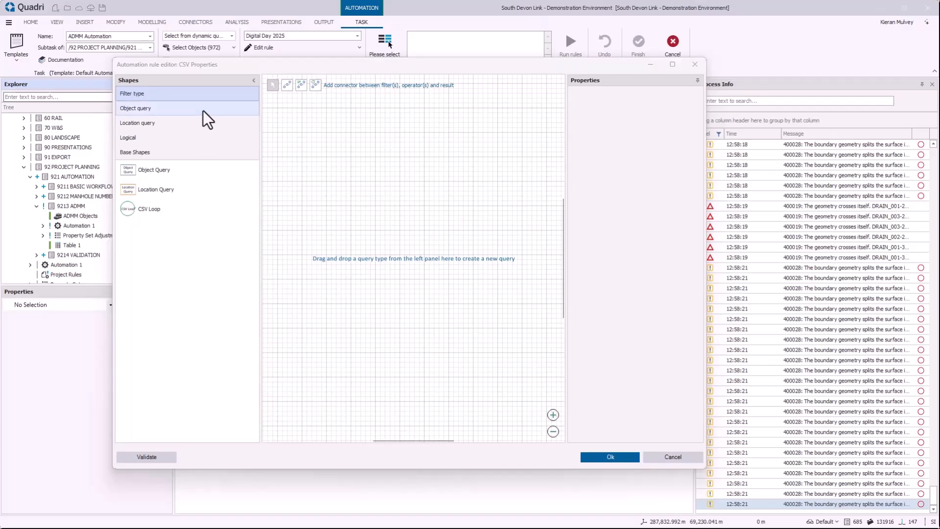
Step: Add an Object Query to the rule canvas and delete its filter container, keeping the object result shape
drag(191, 174, 437, 268)
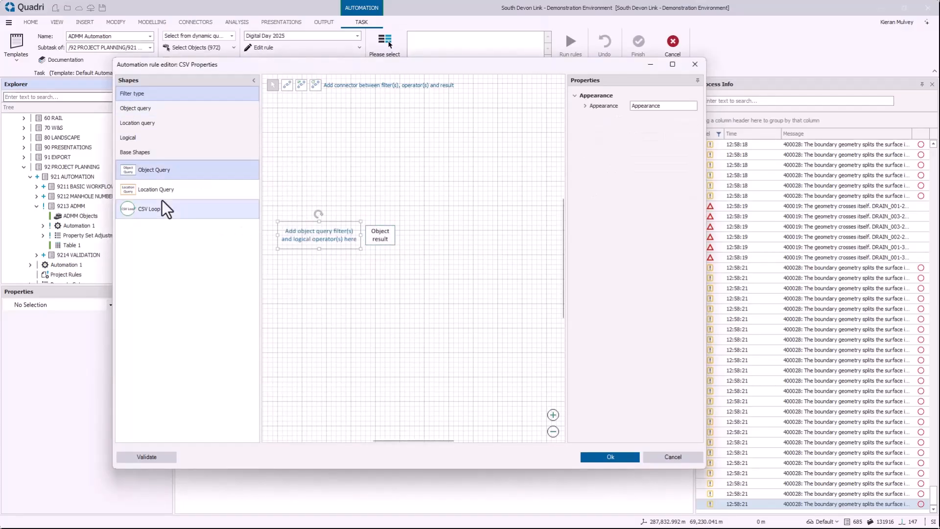
click(318, 240)
click(321, 241)
key(Delete)
Step: Place a CSV Loop above the object result on the canvas and select the object result to show its properties
drag(178, 212, 429, 176)
click(449, 218)
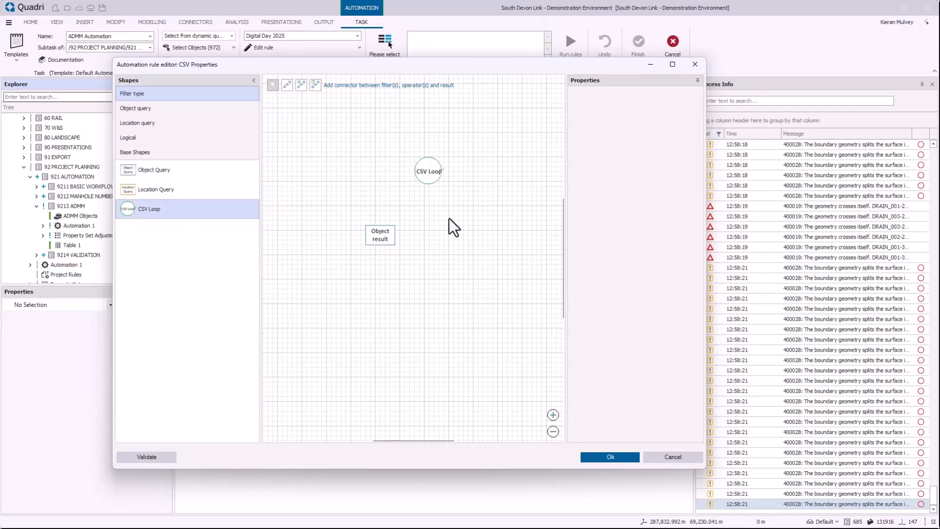
click(386, 239)
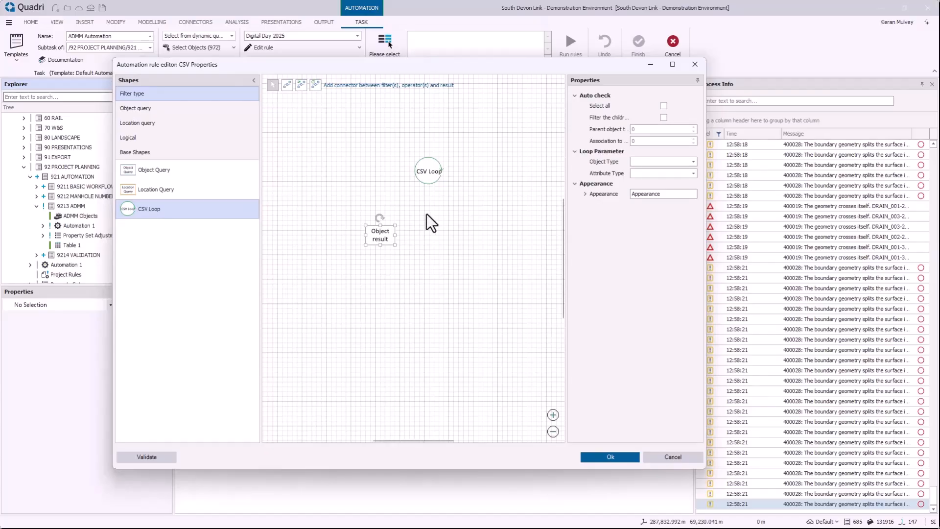
Step: Load ADMM South Devon.txt from the Digital Day 2025 Automation\ADMM folder as the CSV Loop's file
click(431, 174)
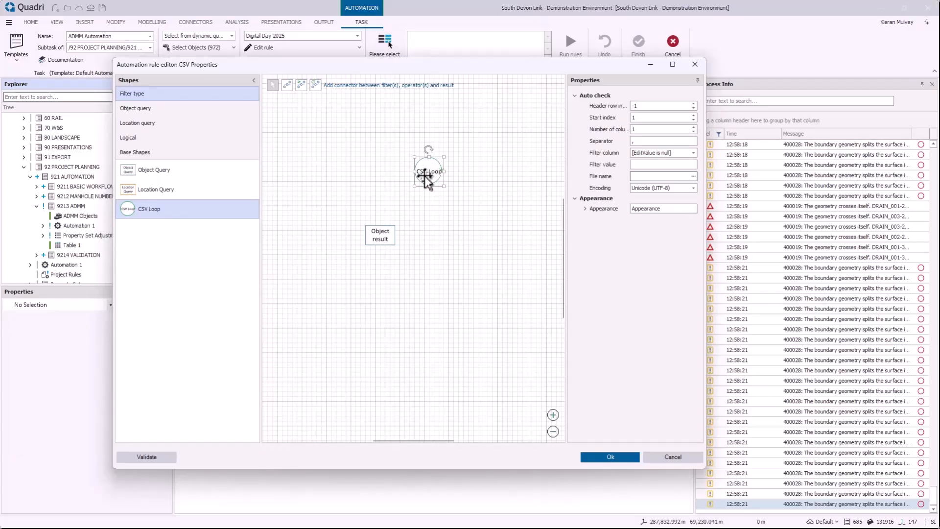
click(693, 176)
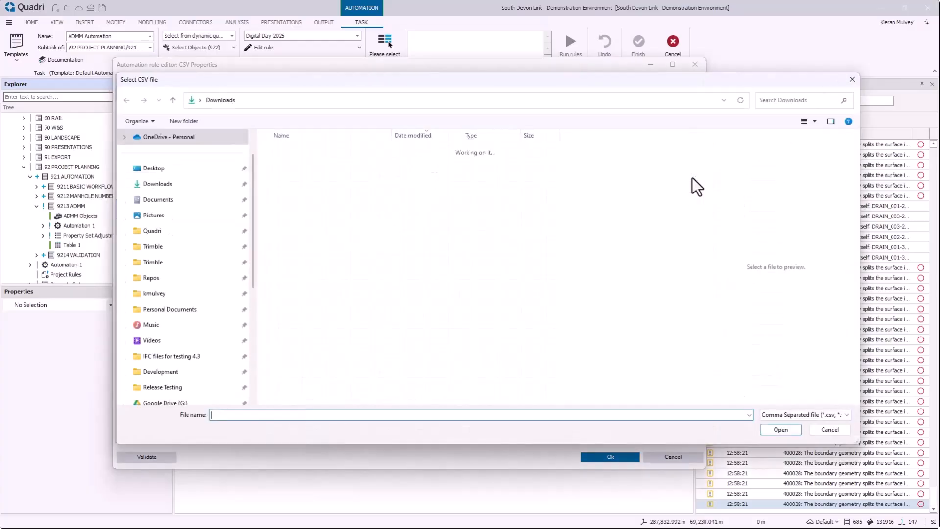
scroll(209, 277, down, 3)
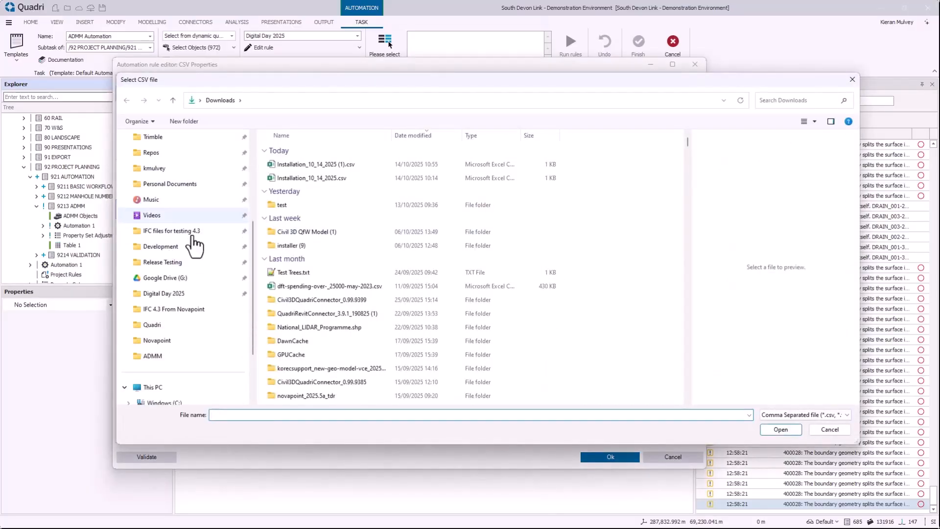
click(185, 296)
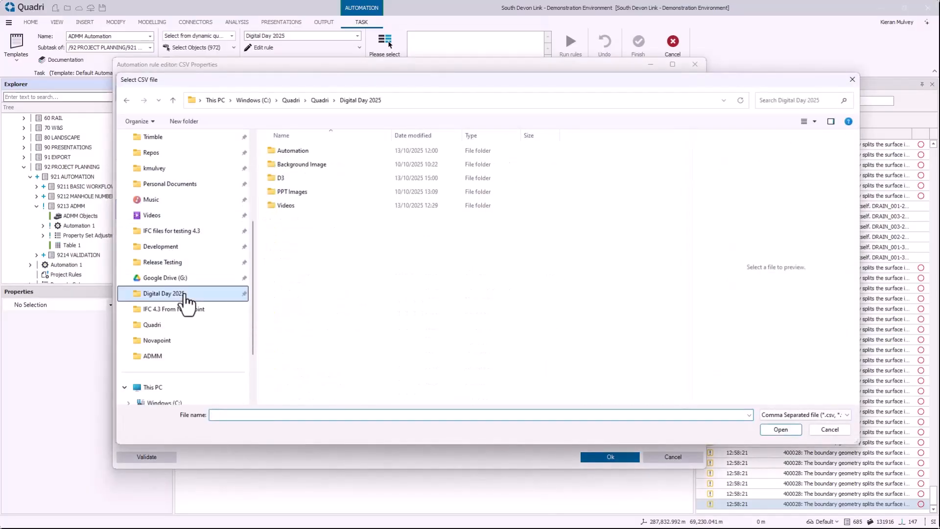
double_click(311, 153)
double_click(316, 152)
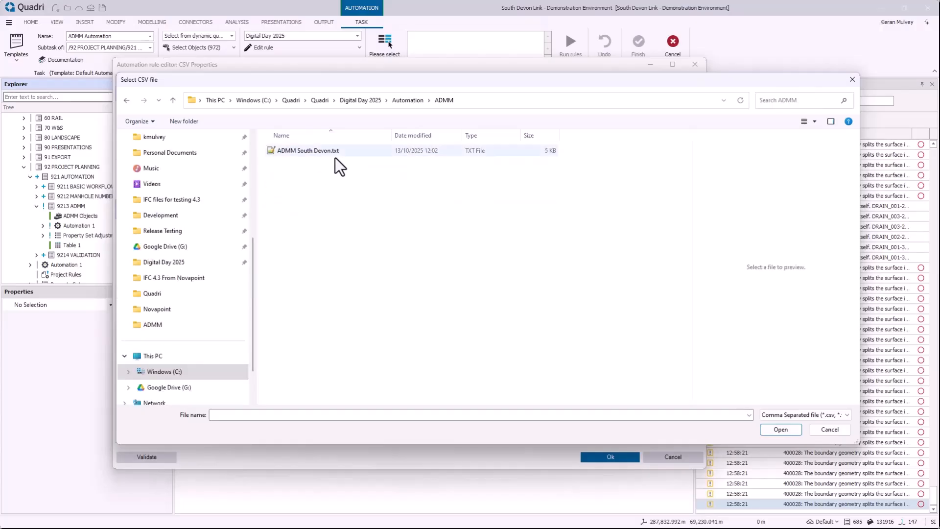
click(335, 152)
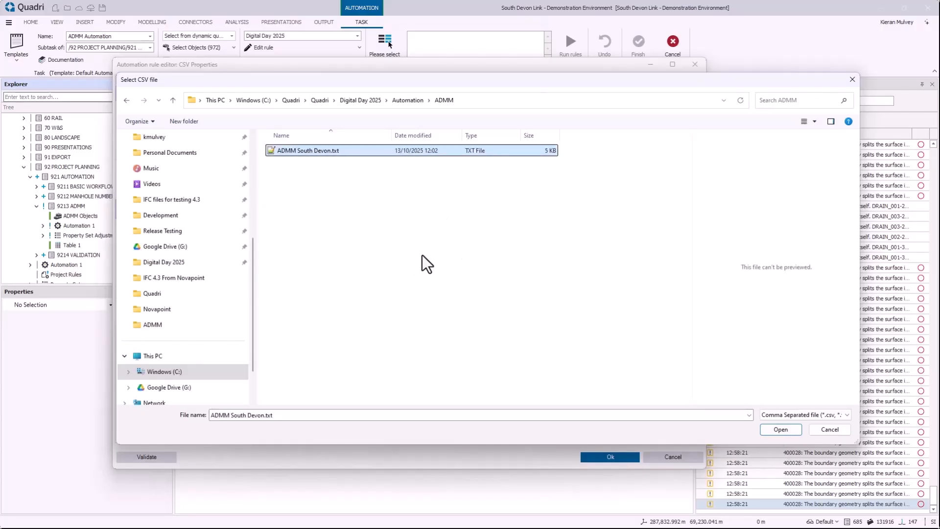
click(800, 416)
click(801, 423)
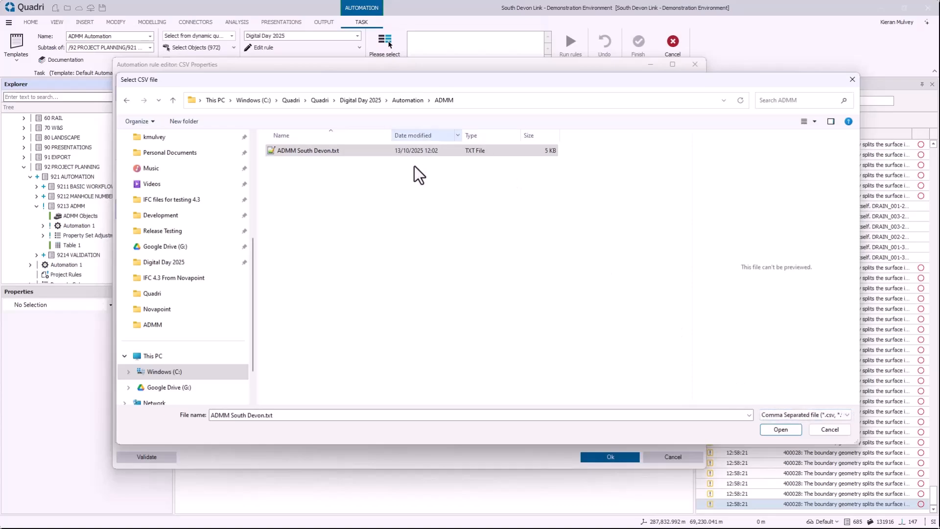
click(385, 154)
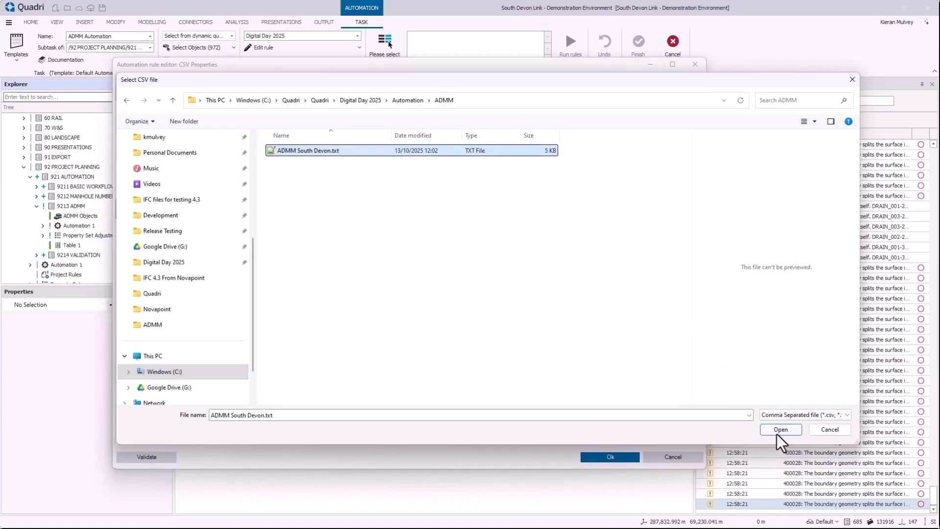
drag(629, 78, 583, 128)
key(Return)
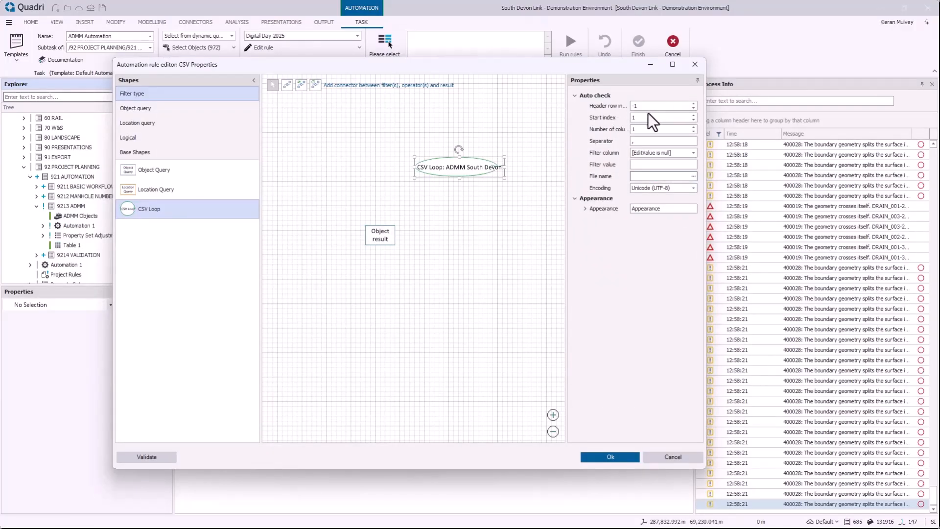
Step: Switch to the ADMM South Devon sheet in Excel, check the header cells A1 and B1, and return to Quadri
key(super)
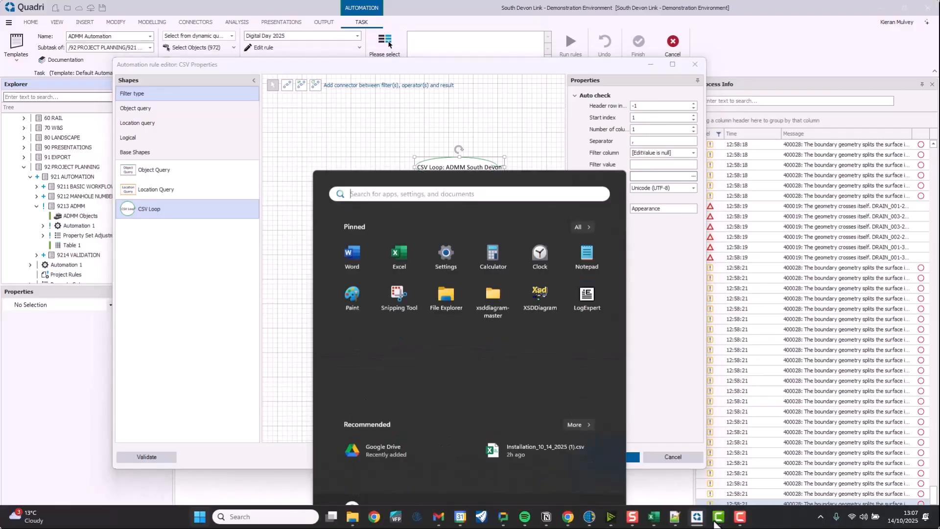
mouse_move(675, 519)
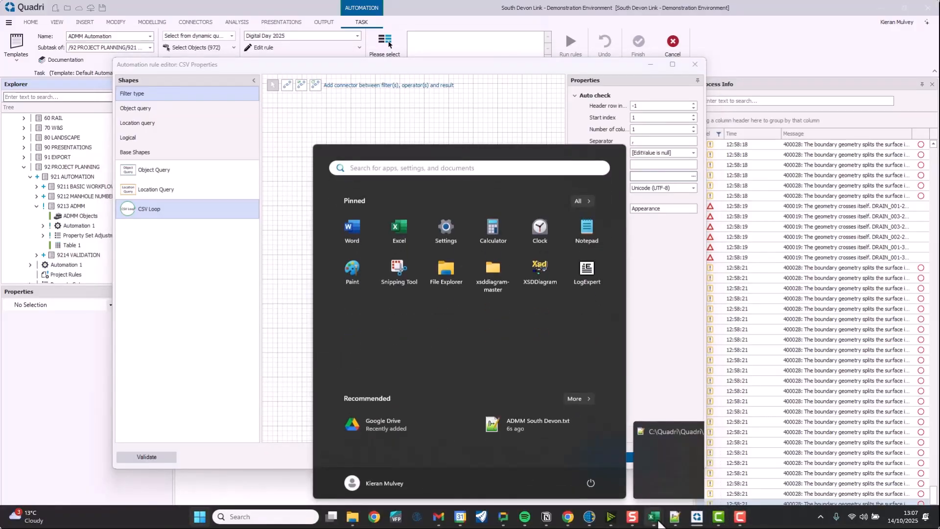
click(693, 473)
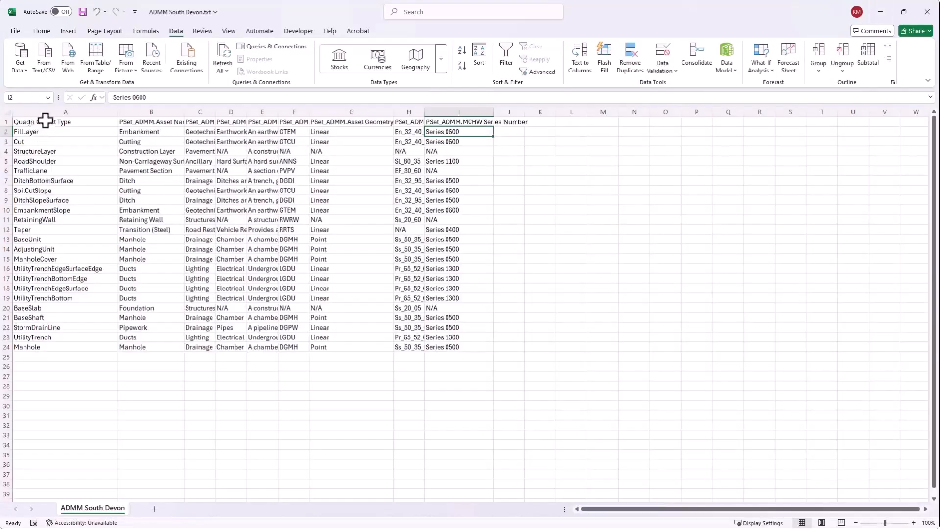
click(46, 122)
click(125, 122)
click(881, 12)
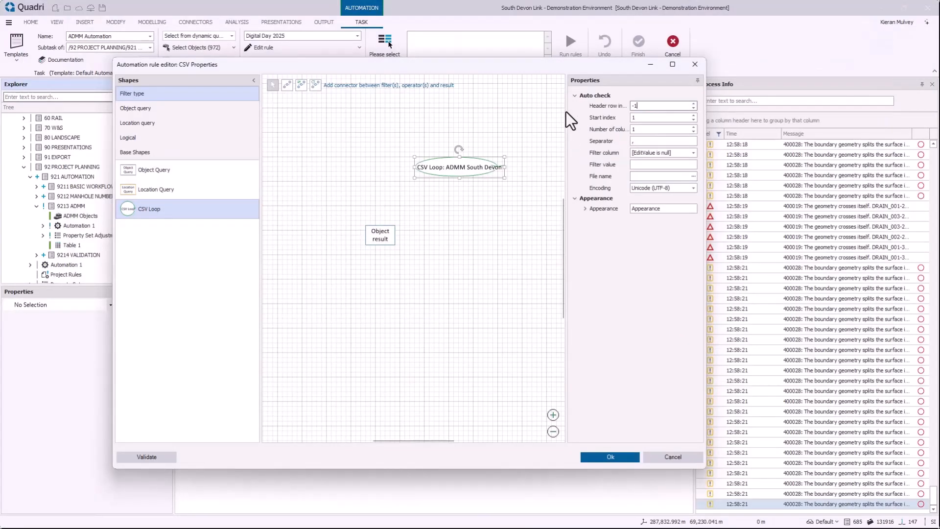
Step: Widen the property area and set the CSV Loop to header row index 1, start index 2, 9 columns and a semicolon separator
drag(566, 112, 514, 110)
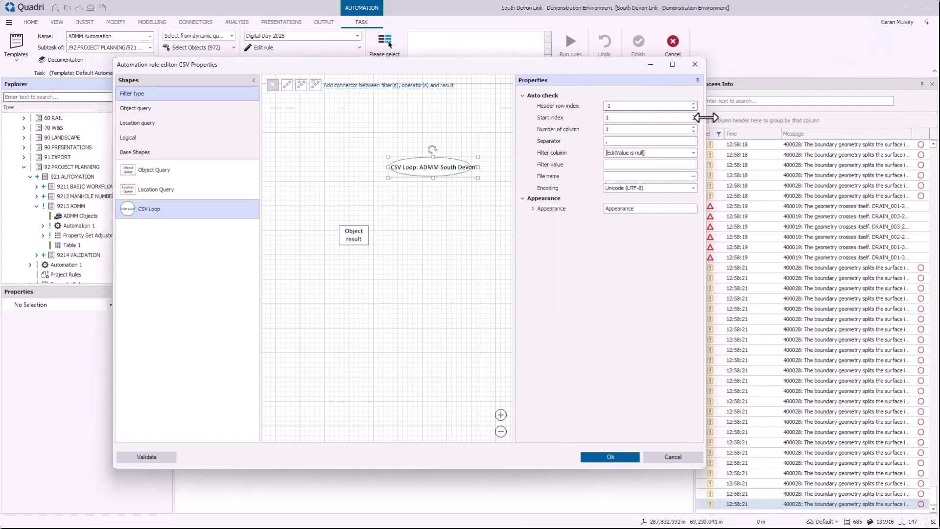
drag(706, 118, 746, 115)
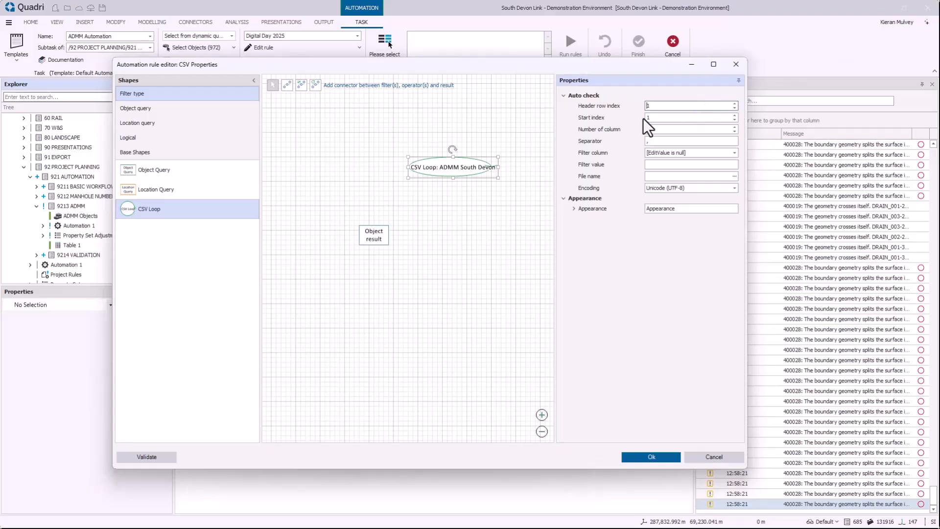
click(723, 117)
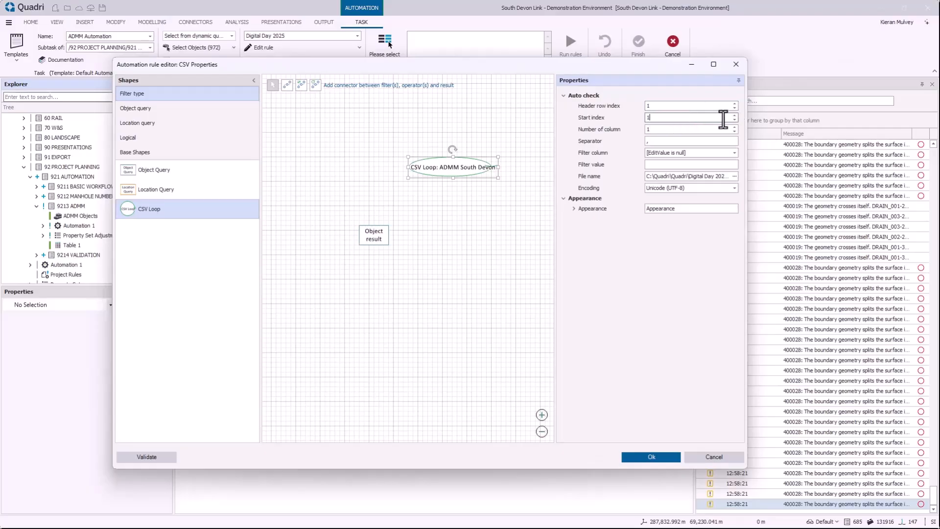
click(664, 129)
click(666, 141)
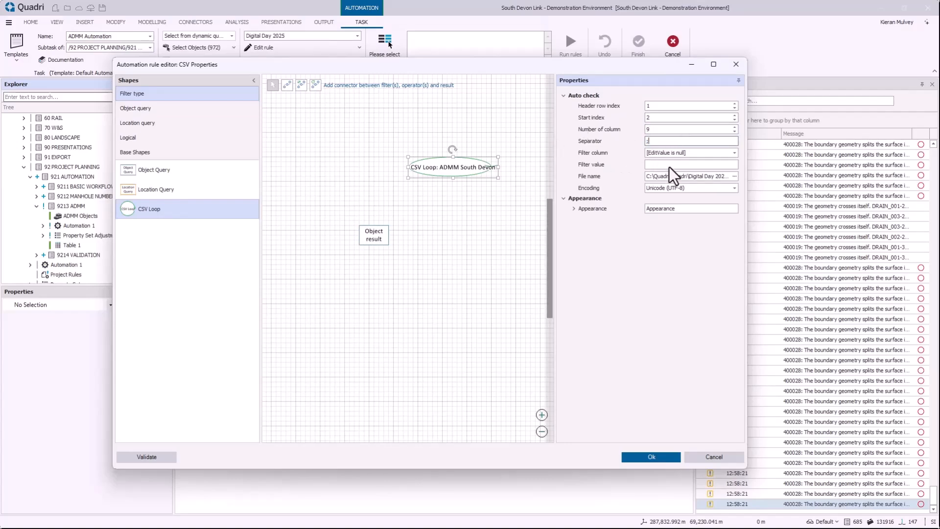
Step: Refresh the CSV Loop's column names by reapplying header row index 1, and set its filter column to Quadri Object Type
click(735, 153)
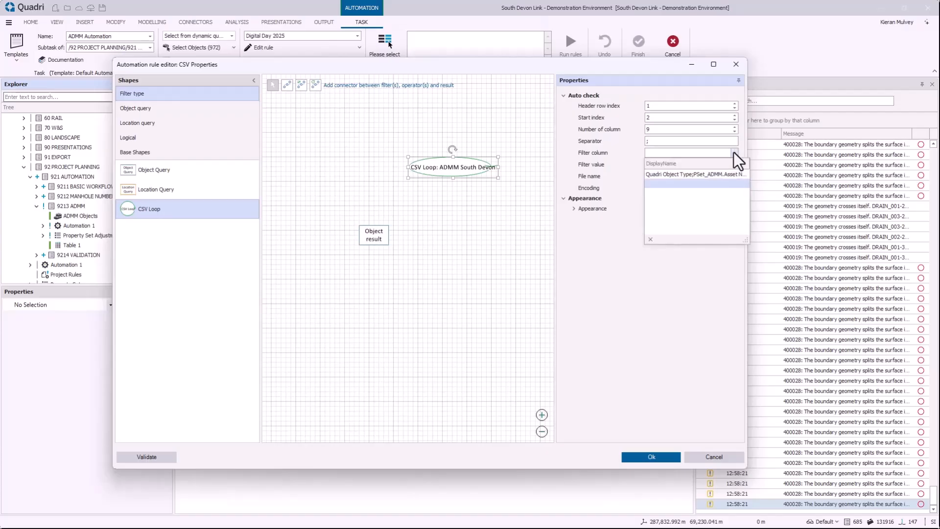
click(699, 141)
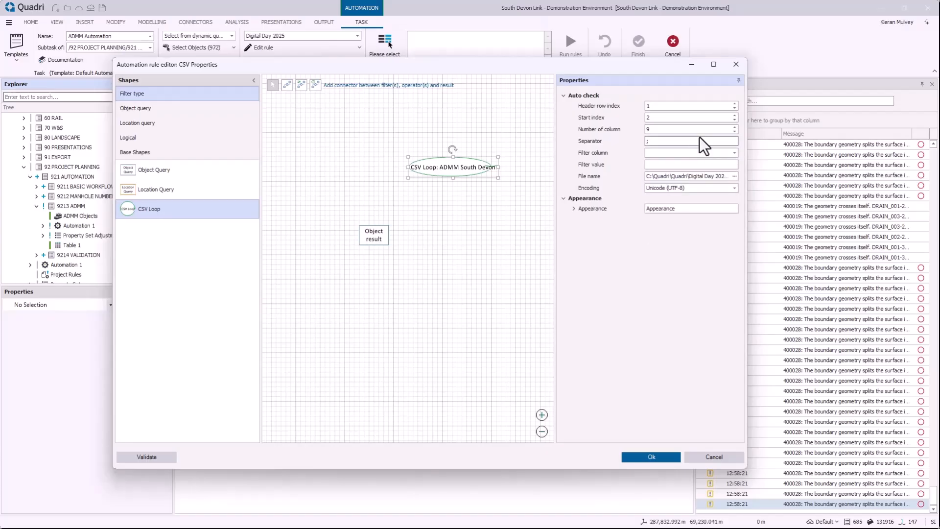
click(736, 109)
click(735, 103)
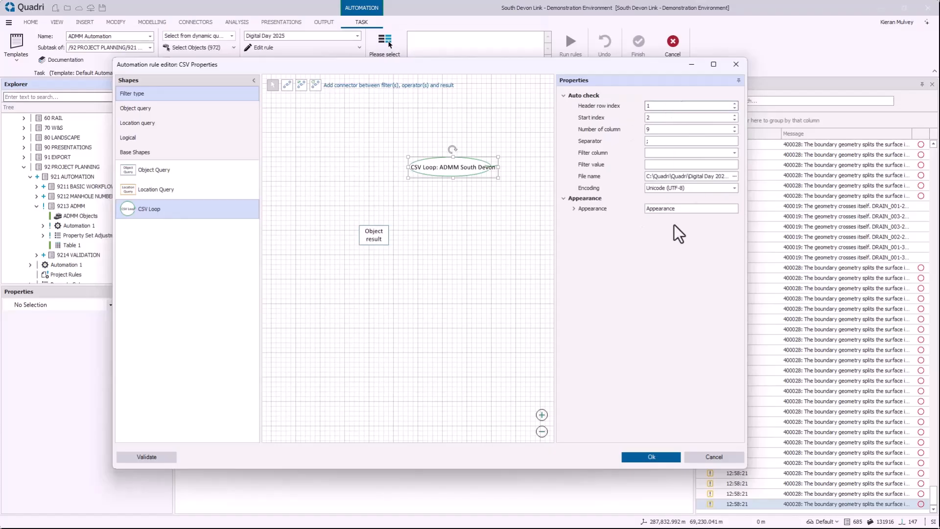
click(734, 153)
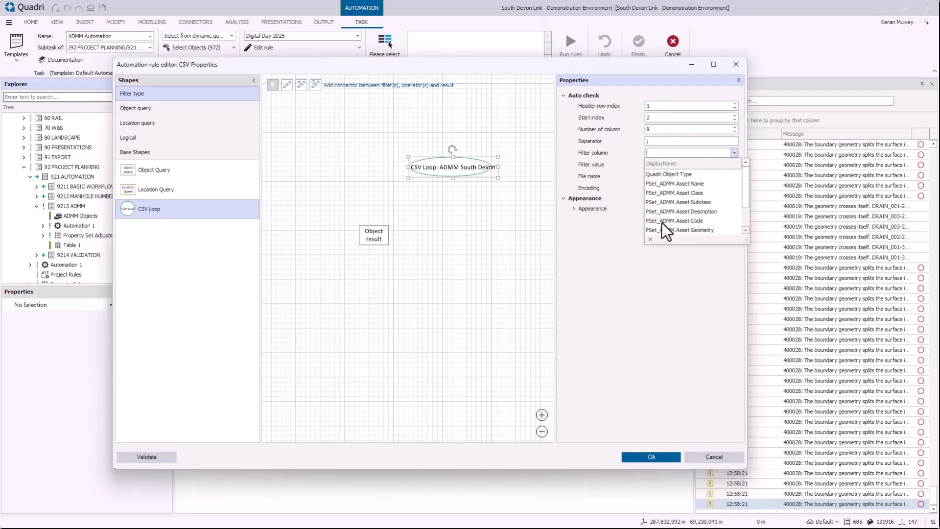
click(701, 176)
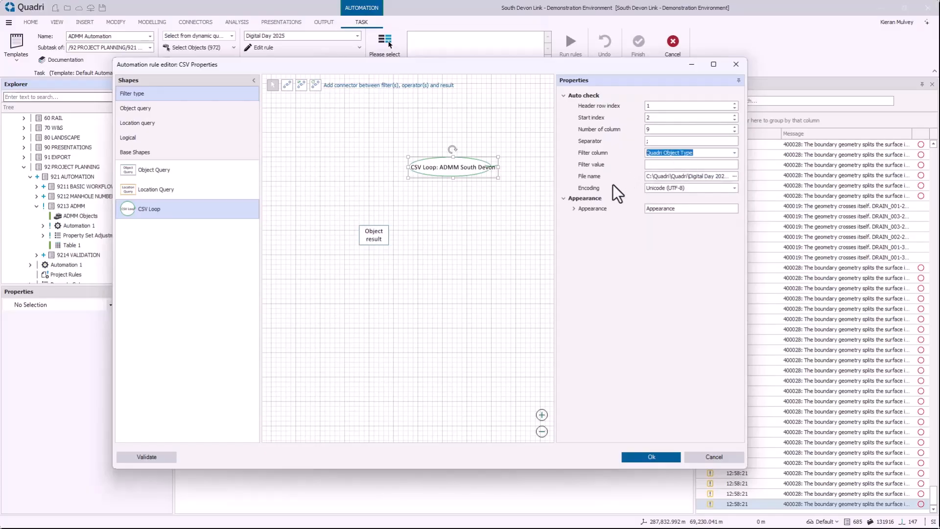
Step: Link the CSV Loop to the object result with a Loop connector
click(418, 181)
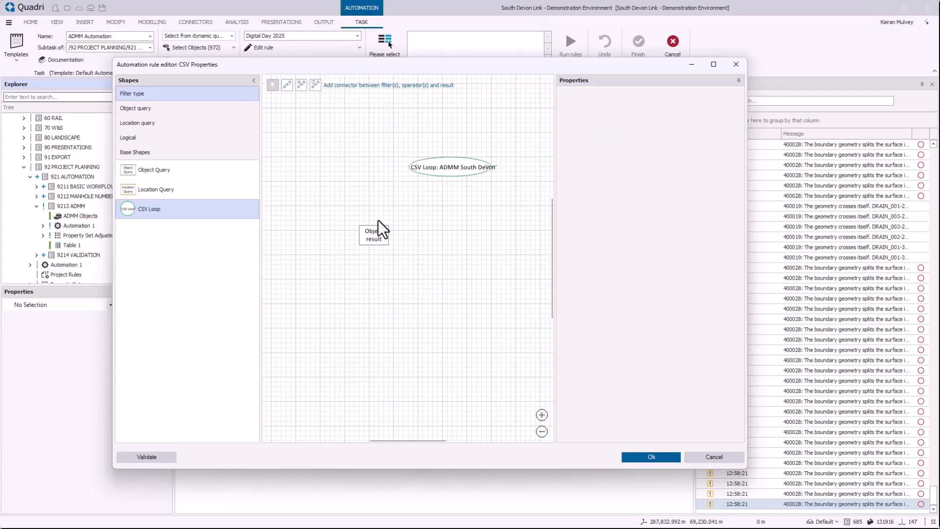
click(439, 167)
click(375, 236)
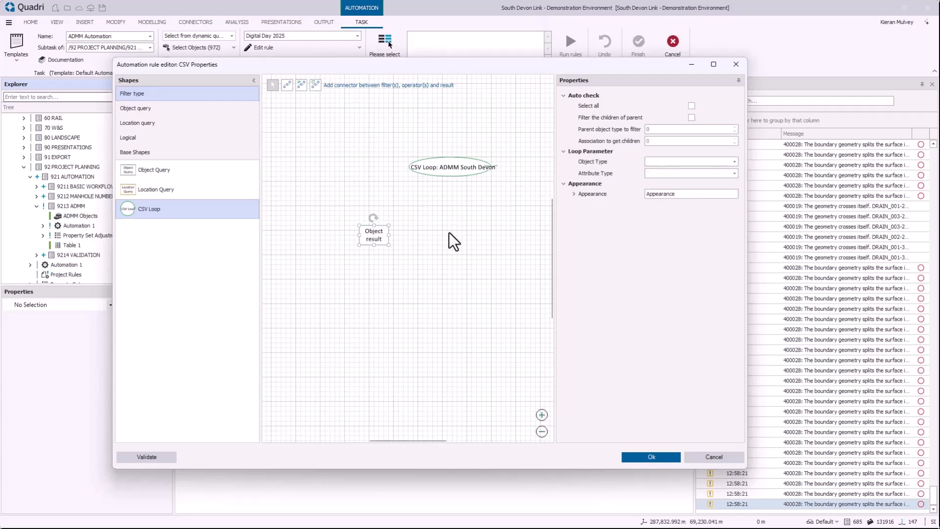
click(448, 232)
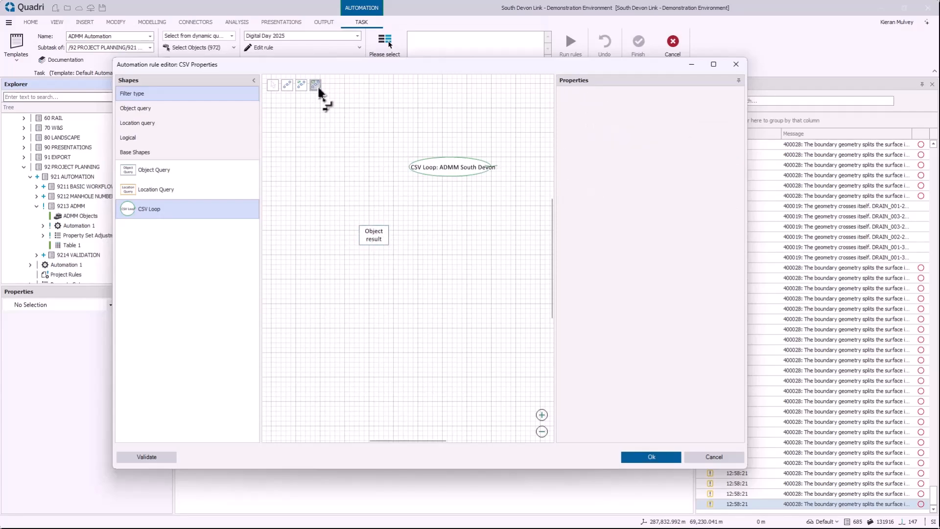
drag(453, 177, 389, 235)
click(272, 85)
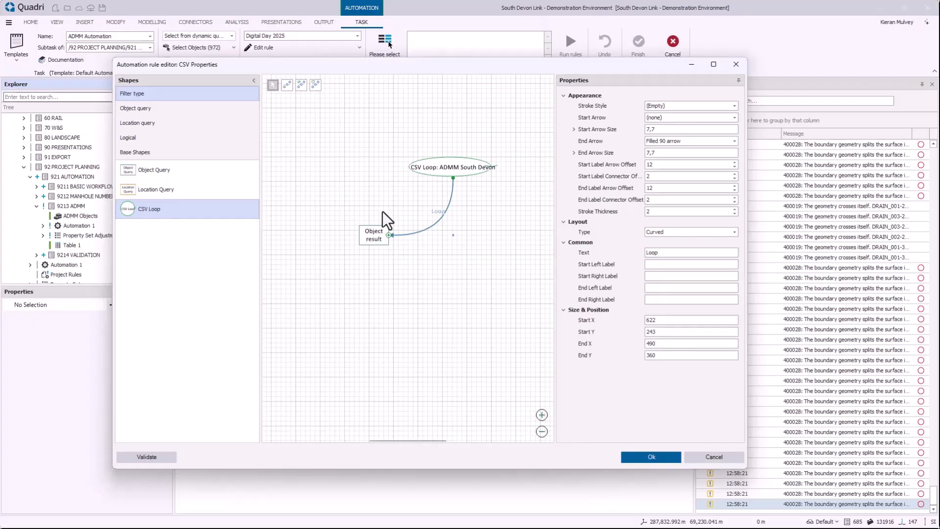
click(375, 196)
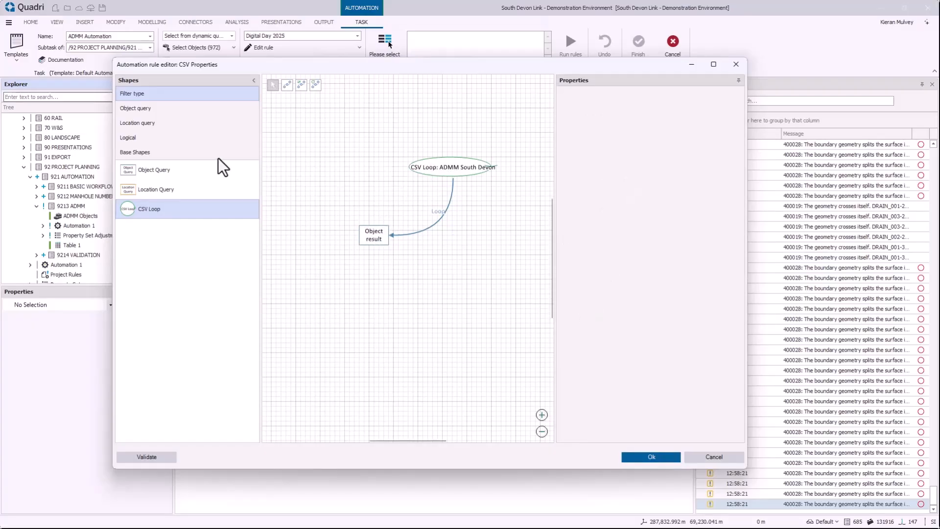
Step: Add a Selected Object Type filter beside the object result and connect the filter to it
click(181, 109)
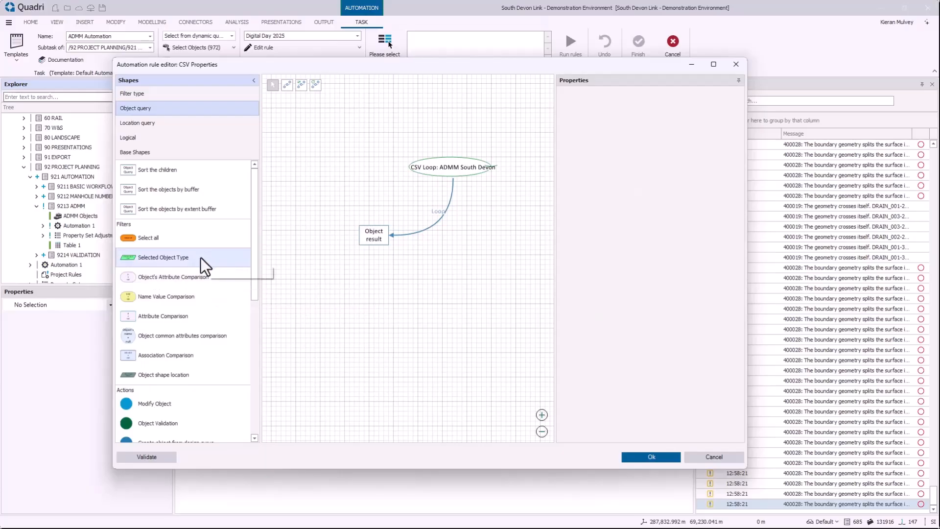
drag(201, 258, 310, 216)
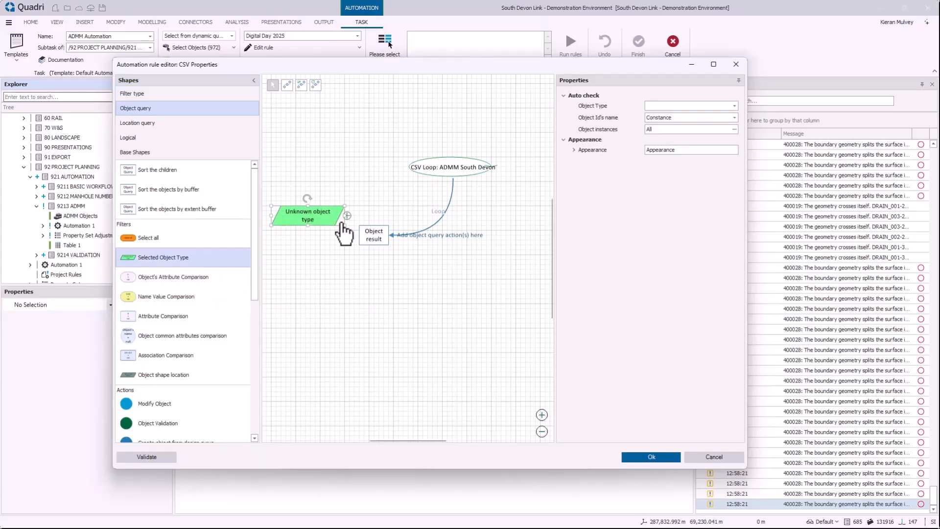
click(287, 90)
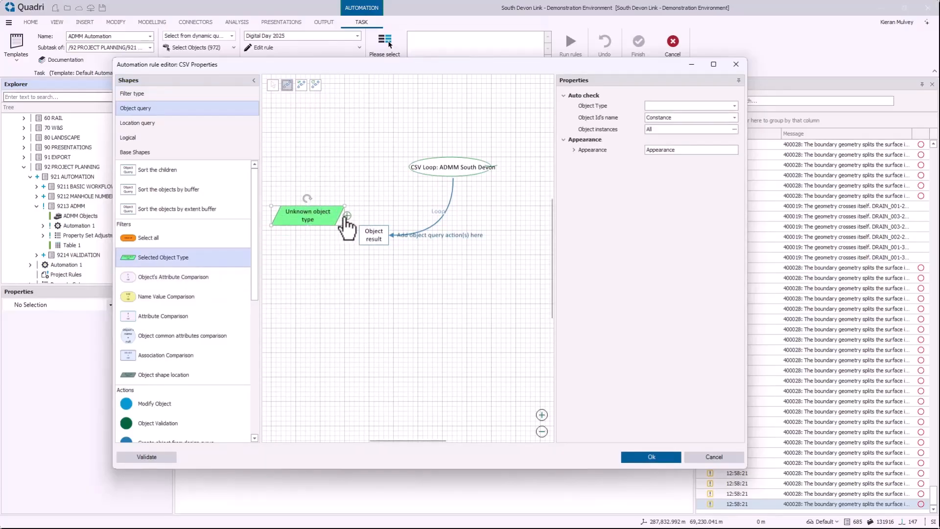
click(268, 82)
middle_drag(354, 186, 377, 179)
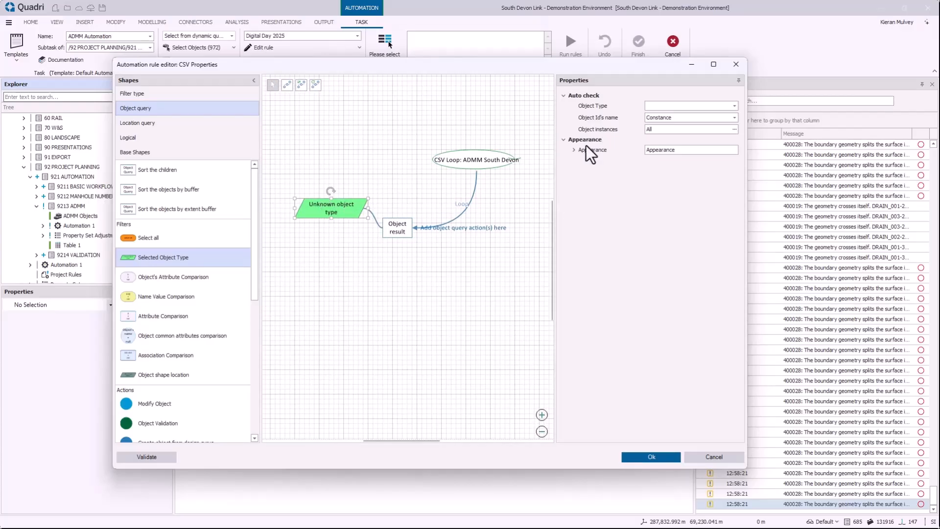
Step: Set the object type filter's Object Id's name to the CSV column Quadri Object Type
click(737, 119)
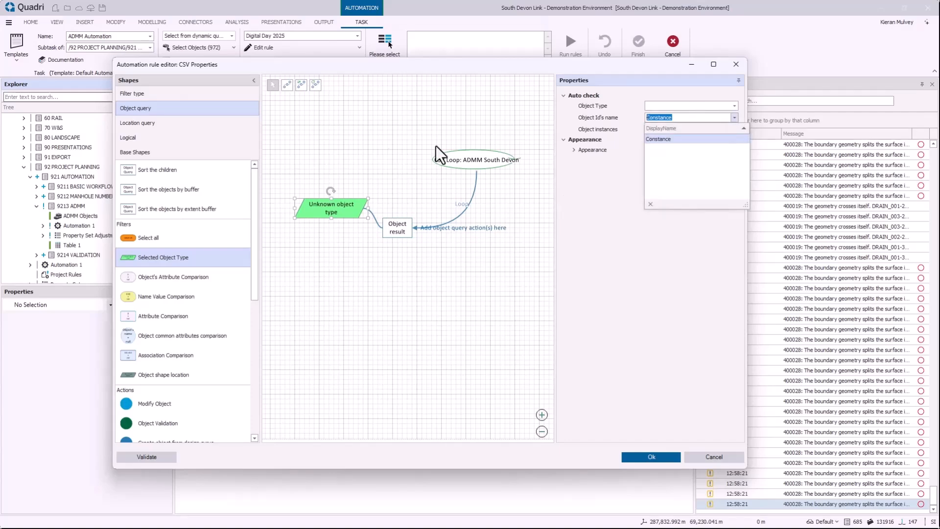
click(403, 158)
click(331, 208)
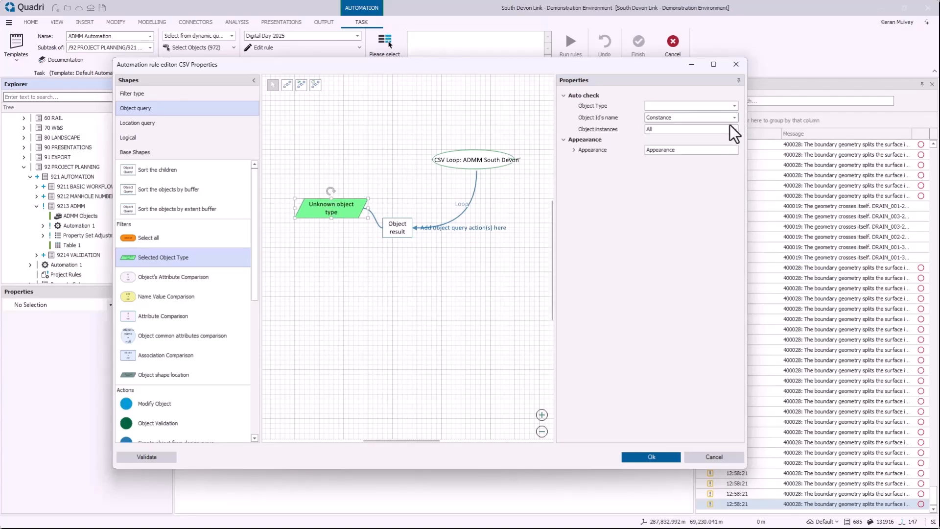
click(734, 118)
drag(745, 145, 746, 182)
click(689, 194)
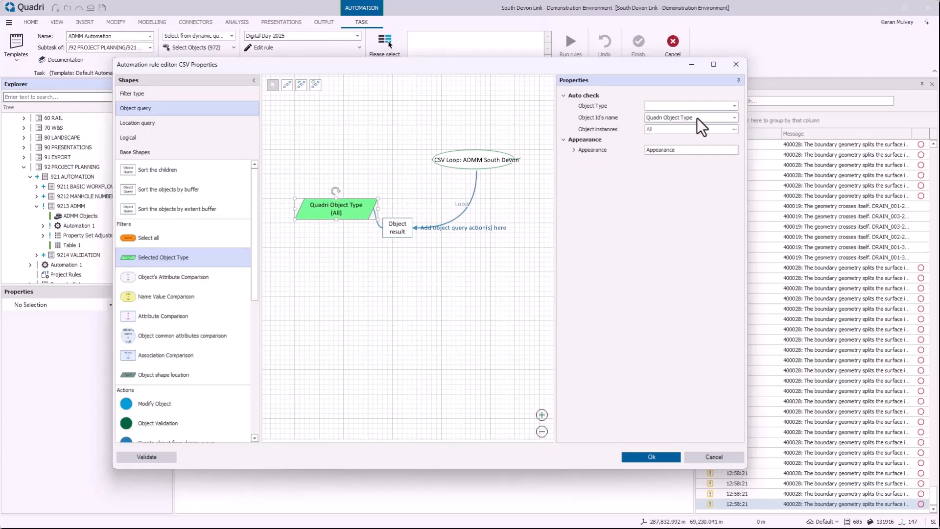
Step: Review the filter and CSV Loop properties and shift the Quadri Object Type filter slightly away from the object result
click(362, 145)
click(338, 212)
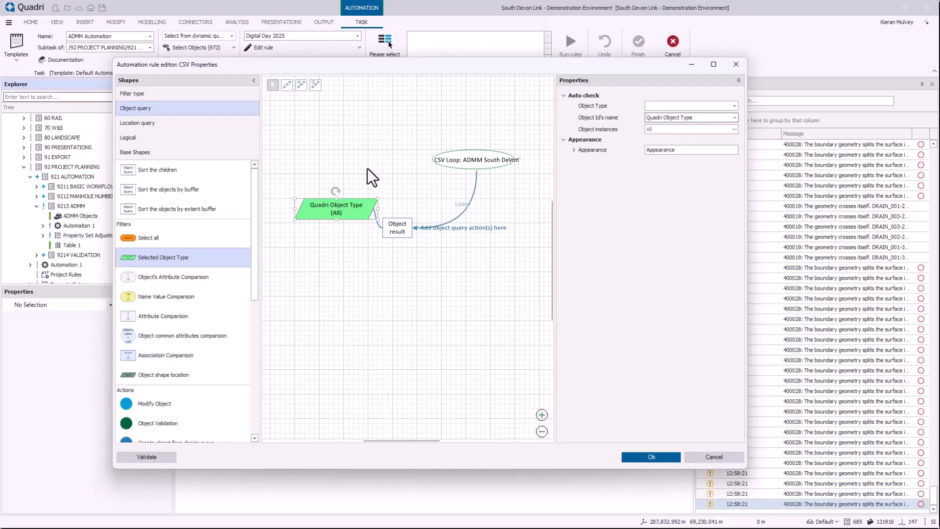
click(479, 162)
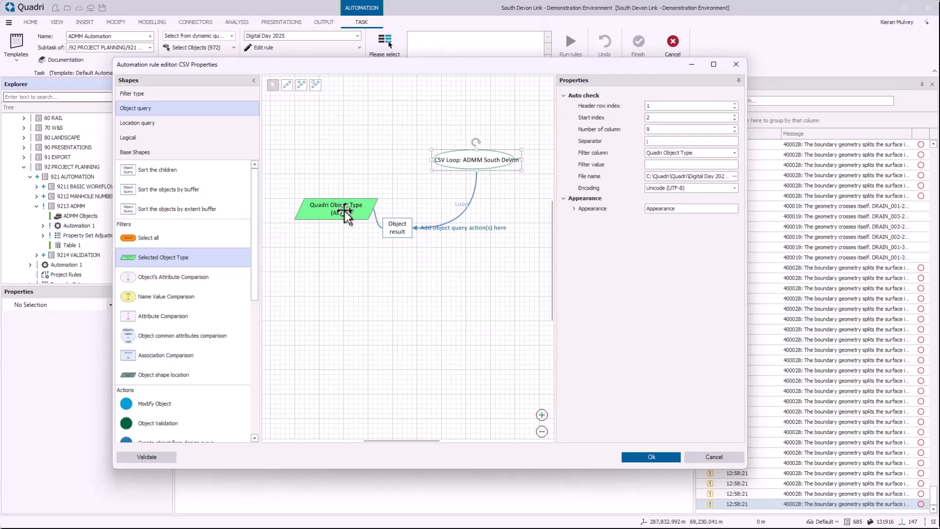
drag(345, 214, 331, 208)
click(368, 169)
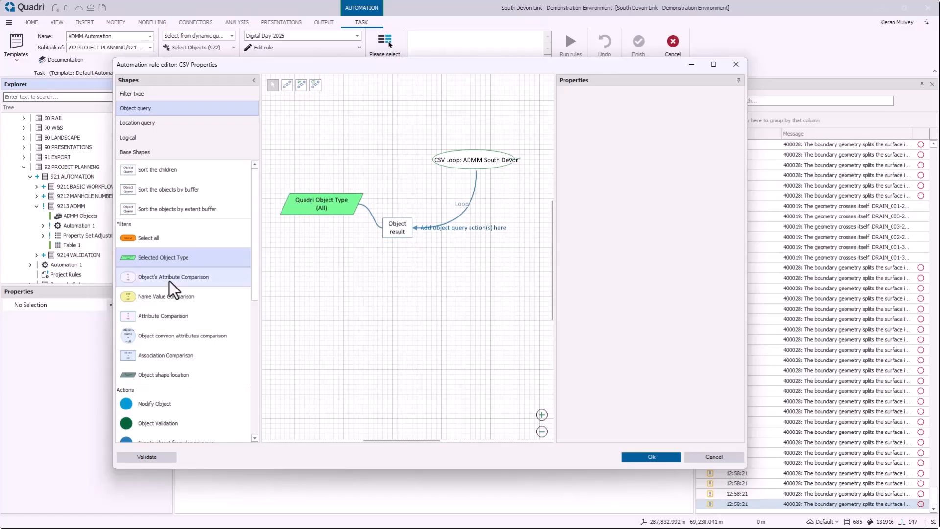
Step: Place a Modify Object action below the object result and connect the object result to it
drag(201, 404, 433, 299)
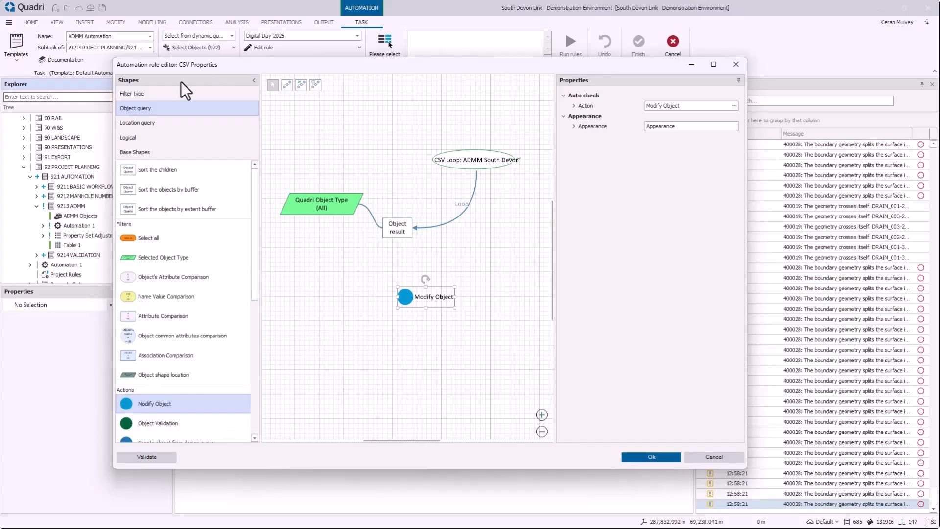
click(287, 84)
drag(398, 238, 426, 287)
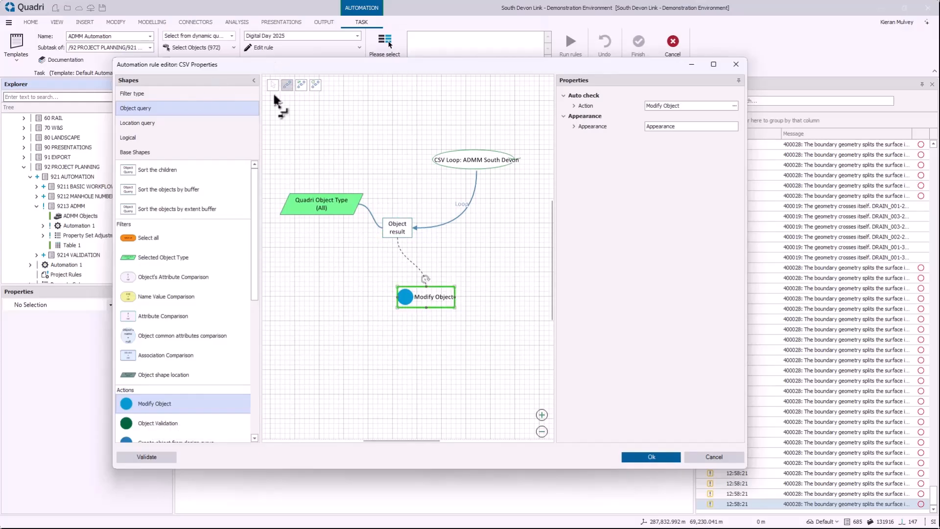
click(273, 85)
Step: Configure the Modify Object action with object type Manhole and updating to all object types, and add an empty attribute row
click(437, 297)
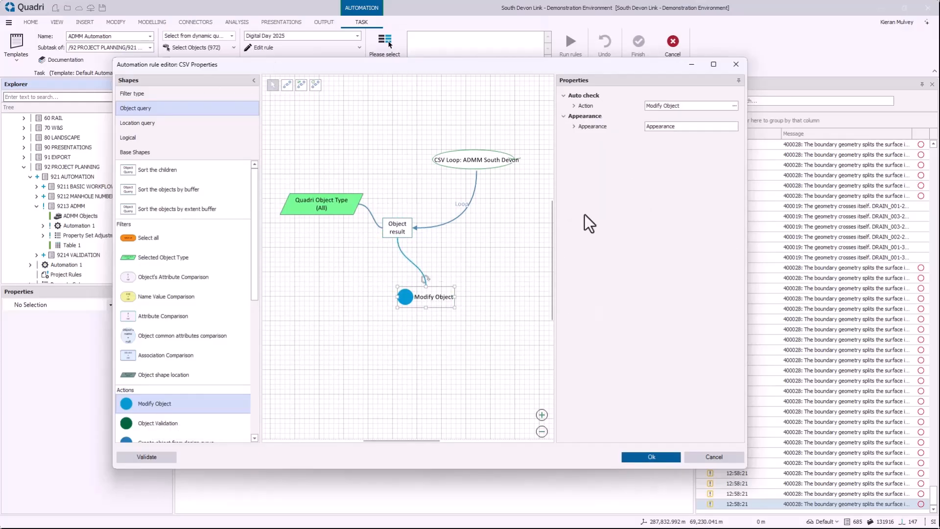
click(734, 106)
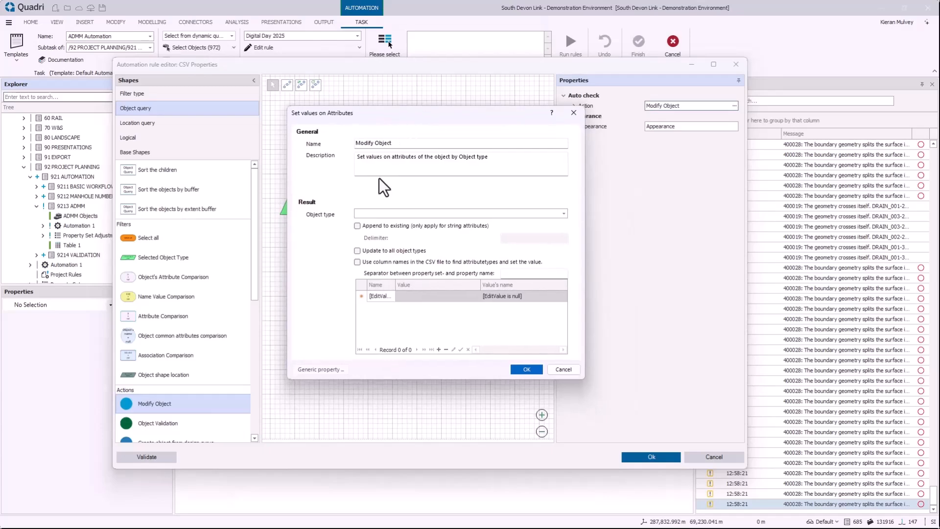
click(405, 250)
click(564, 214)
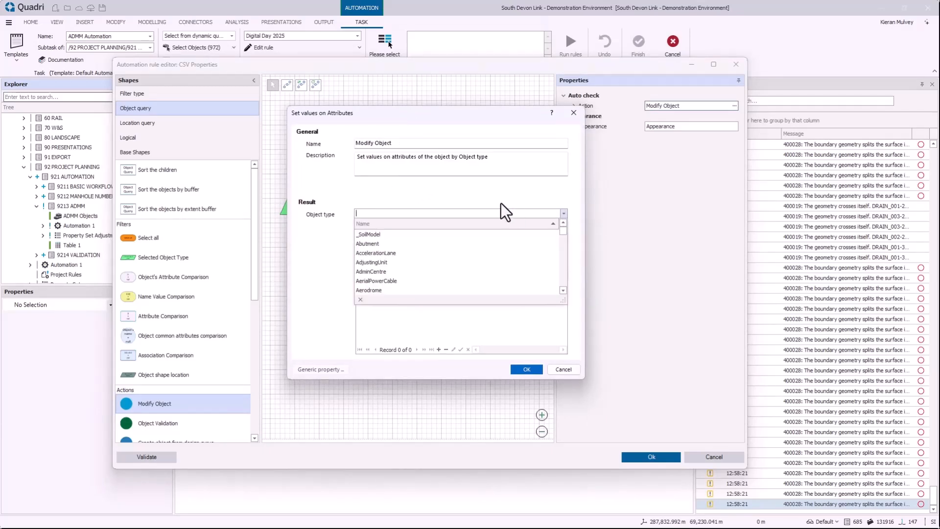
text(manhol)
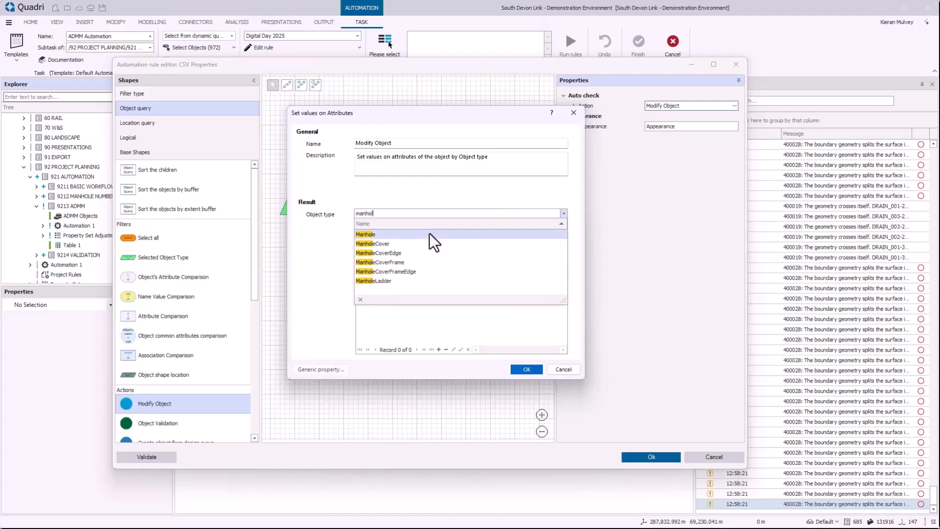
click(418, 308)
click(439, 350)
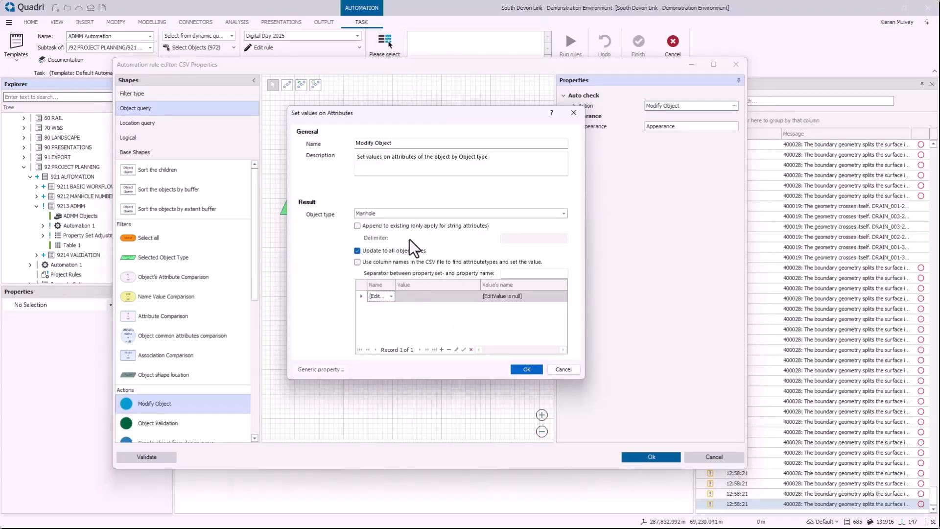
Step: Map a PSet_ADMM asset attribute to the CSV column PSet_ADMM.Asset Description in the Modify Object action's attribute row
drag(451, 114, 654, 82)
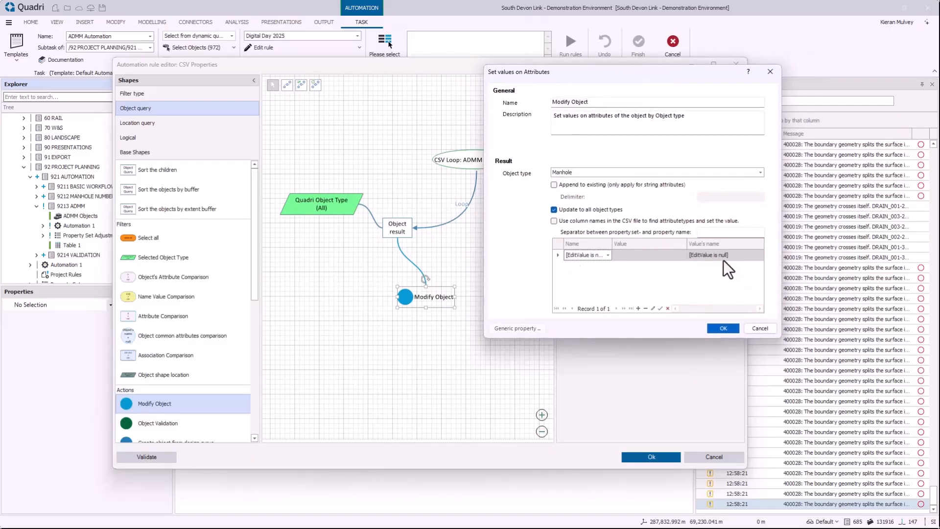
drag(613, 243, 621, 245)
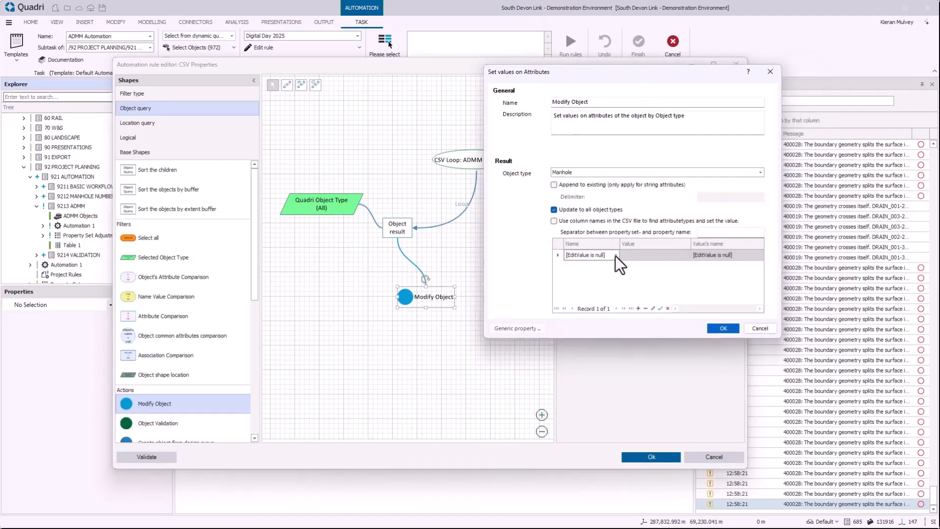
click(616, 256)
scroll(622, 284, down, 10)
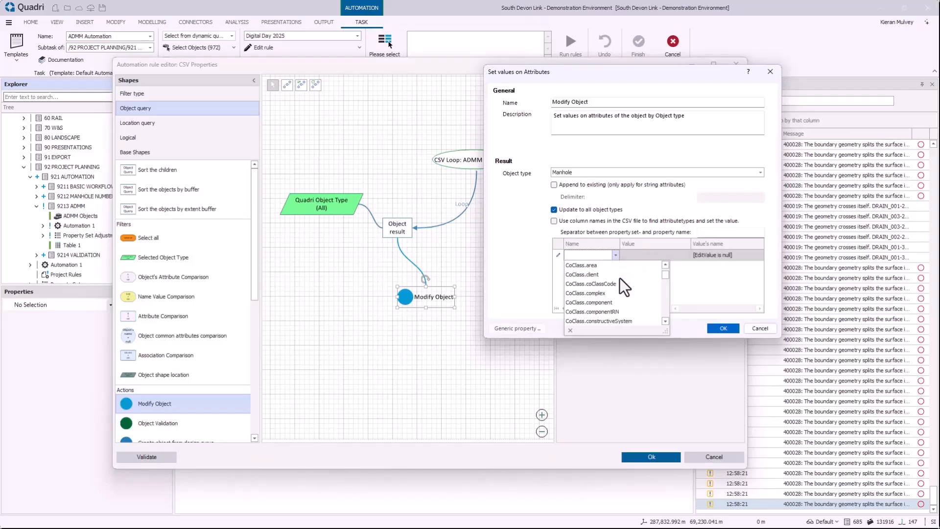
scroll(623, 294, down, 3)
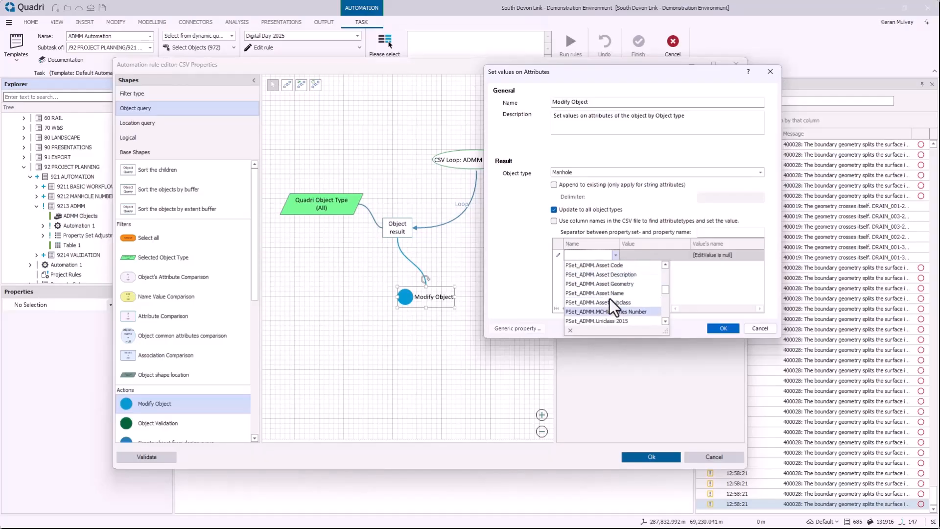
click(632, 293)
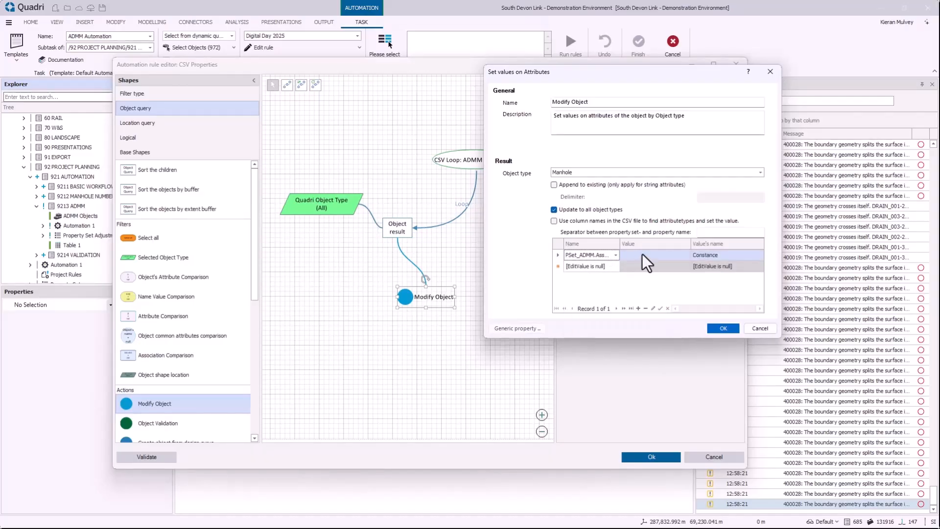
click(715, 256)
click(759, 255)
scroll(783, 279, down, 5)
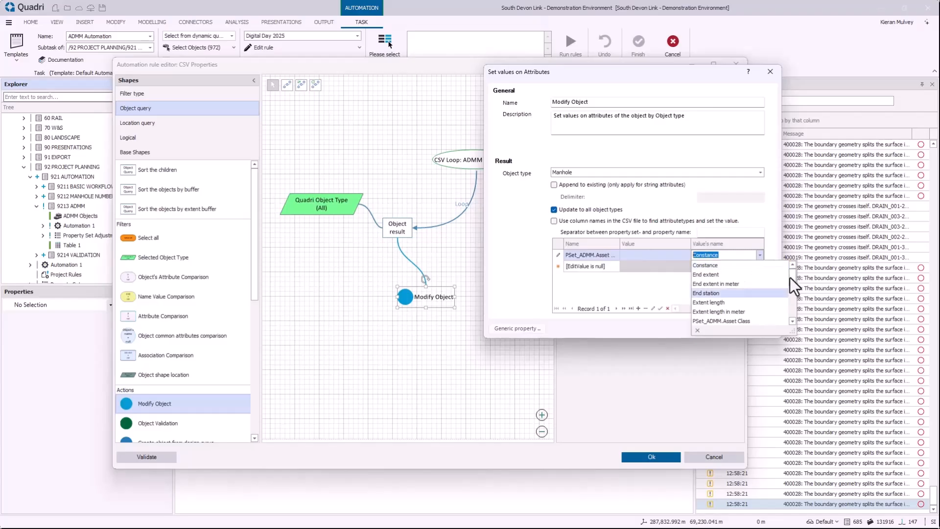
click(764, 302)
click(665, 282)
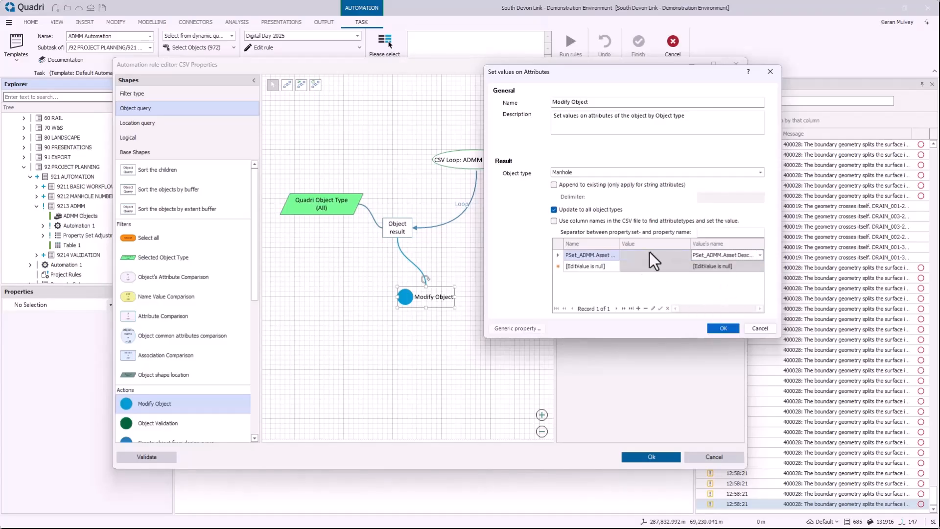
Step: Make the Modify Object action set attributes from the CSV column names, excluding Quadri Object Type, and save the rule
click(575, 221)
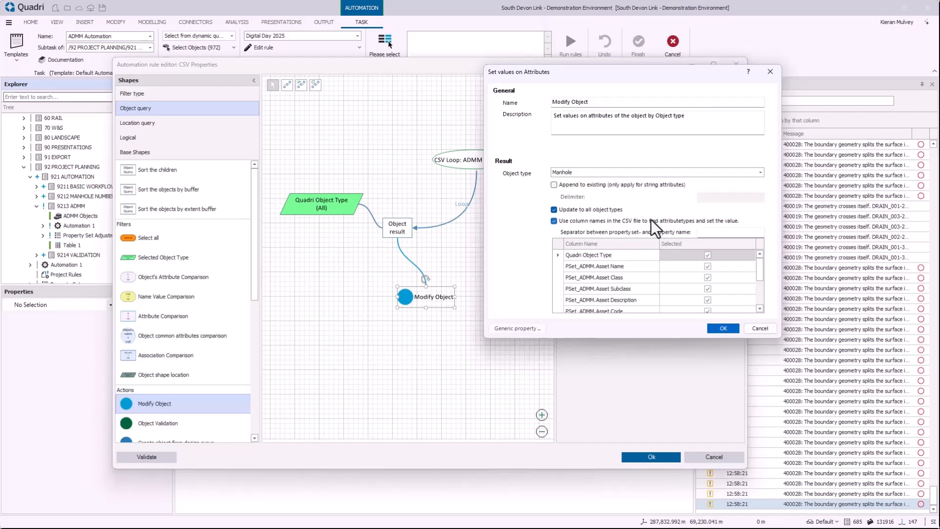
click(708, 255)
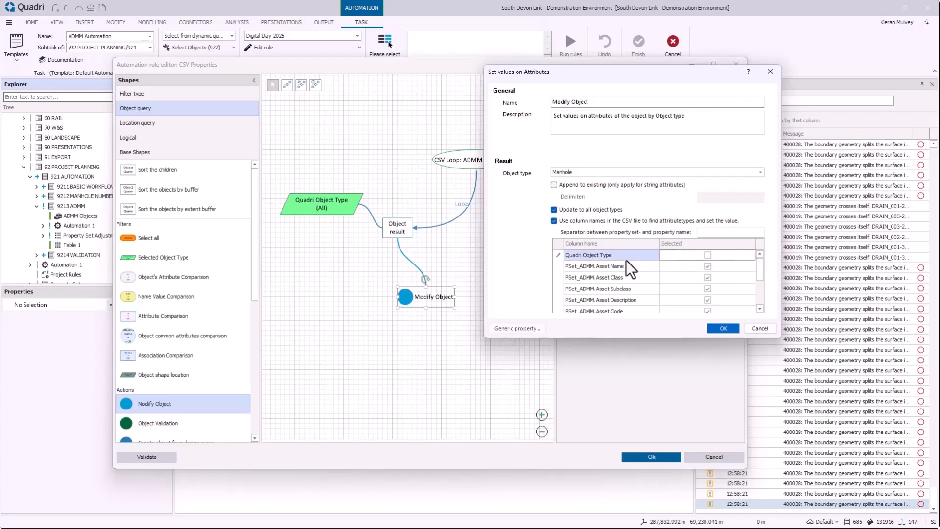
click(593, 268)
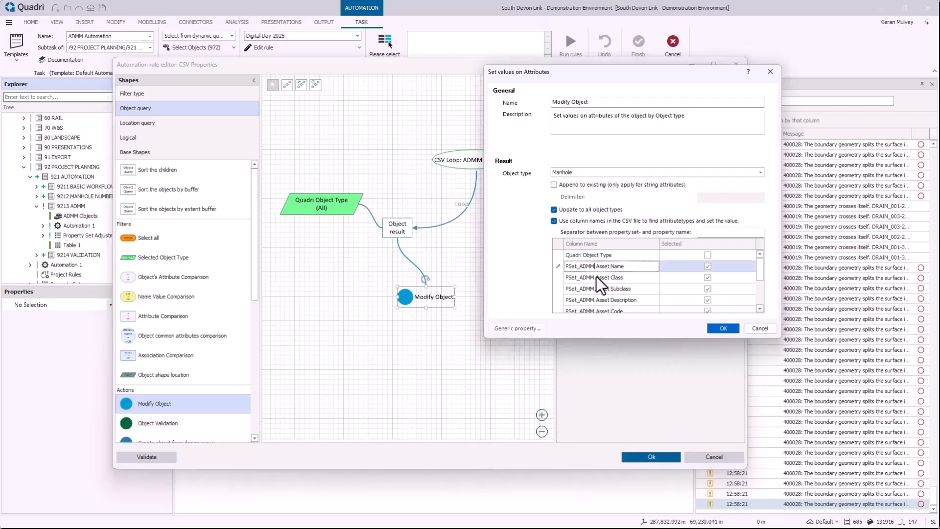
click(634, 290)
click(636, 289)
click(639, 277)
click(632, 266)
mouse_move(759, 264)
mouse_down()
mouse_move(759, 295)
mouse_move(758, 259)
mouse_up()
click(723, 328)
click(490, 279)
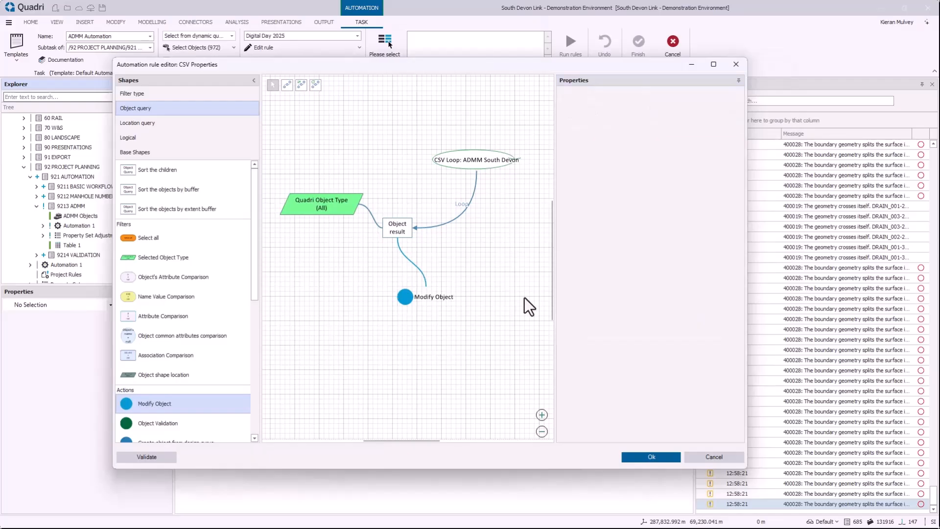
click(651, 457)
Step: Select only the CSV Properties rule for the ADMM Automation task and run it
click(386, 44)
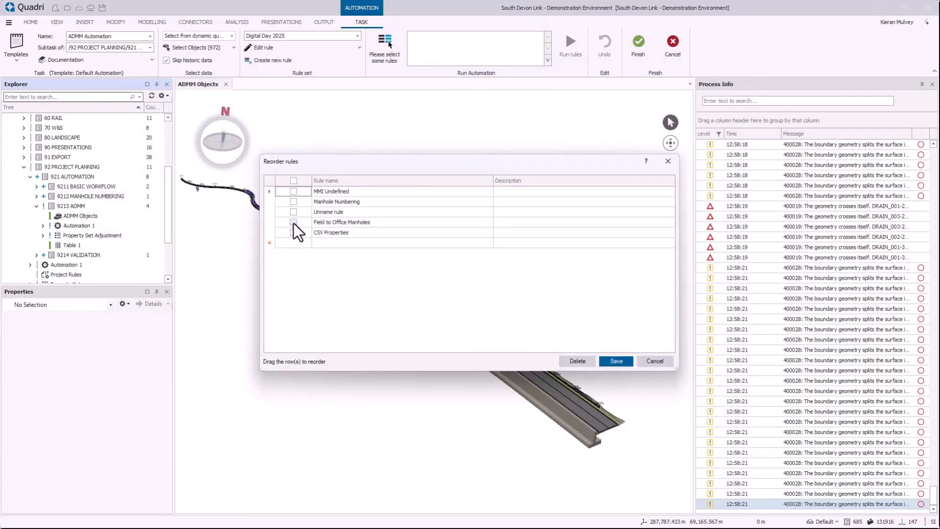
click(293, 232)
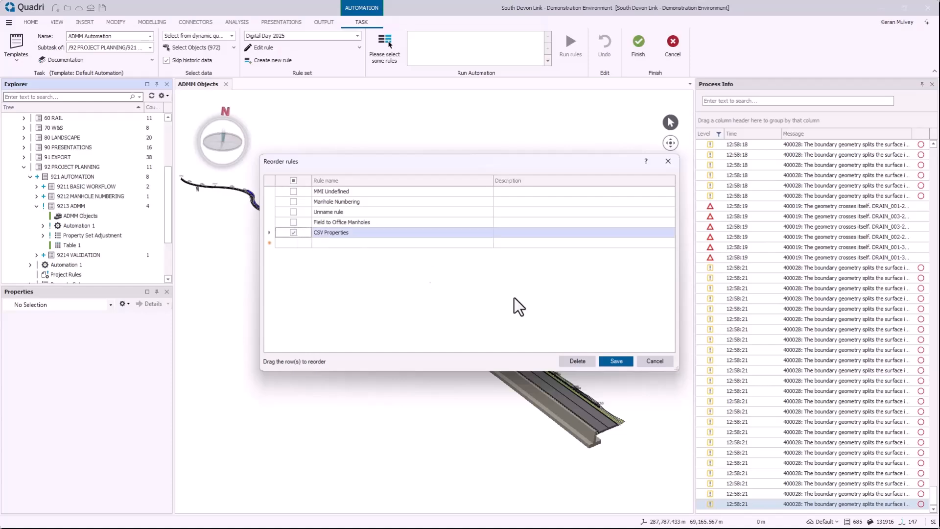
click(617, 361)
click(477, 51)
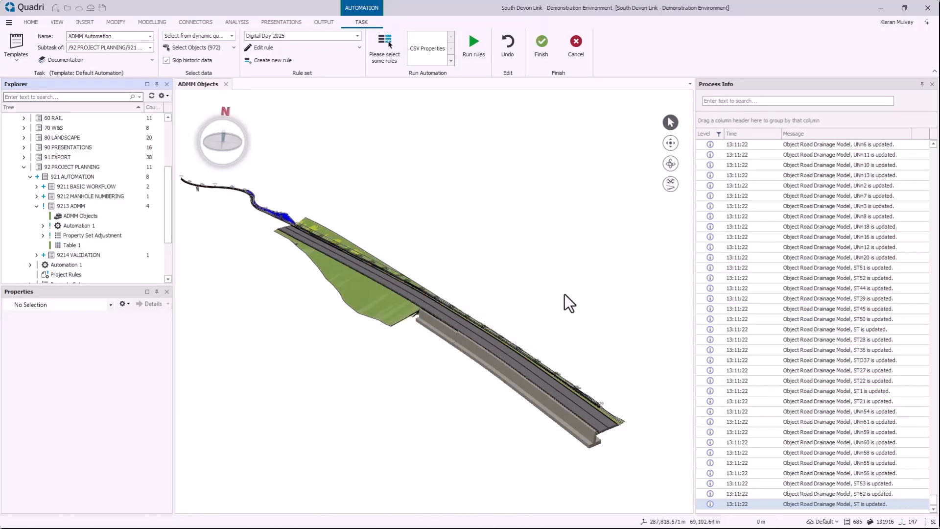
Step: Select the long retaining wall beside the road, widen its property list and inspect the PSet_ADMM attributes
click(588, 437)
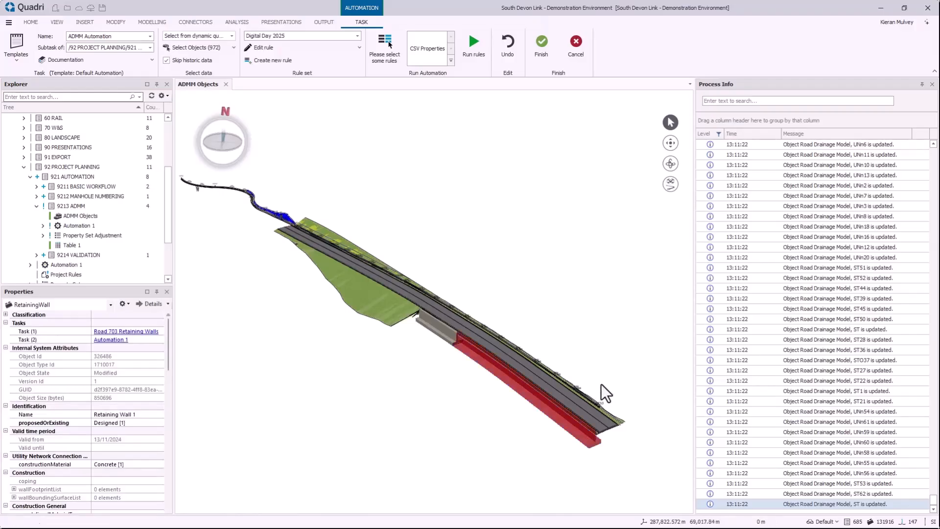
click(128, 305)
click(168, 345)
drag(168, 334, 242, 392)
drag(128, 379, 109, 392)
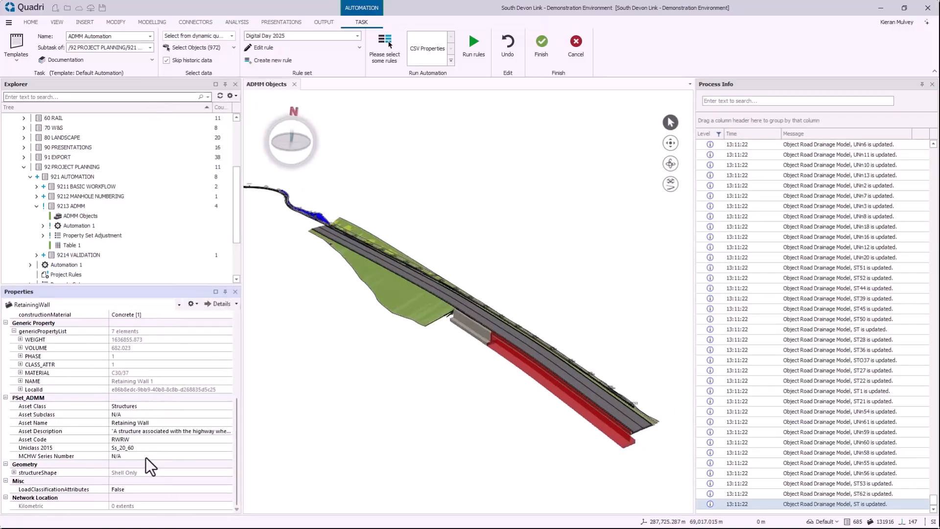
scroll(456, 348, up, 1)
Step: Inspect the PSet_ADMM attributes of the green embankment slope and of the traffic lane 703_1 | -1.01 | L. Lane 1
click(419, 312)
click(446, 319)
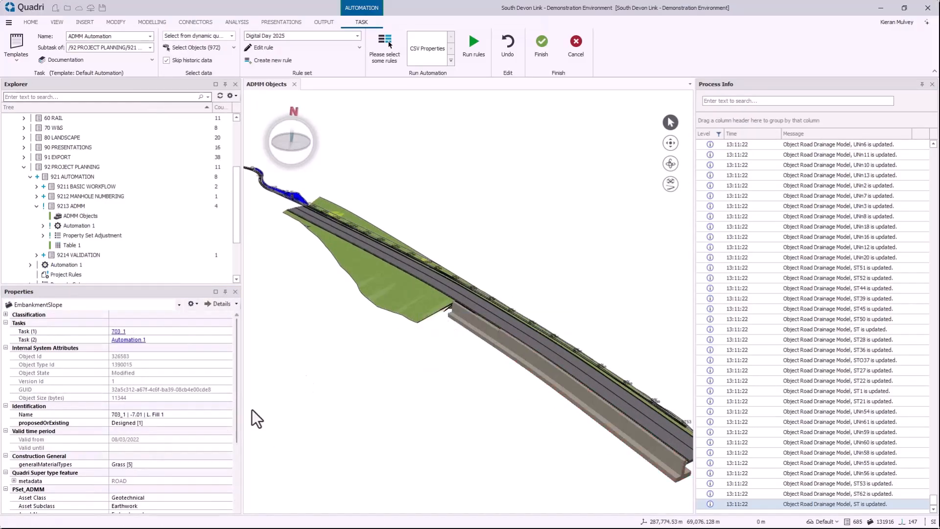
drag(237, 390, 237, 451)
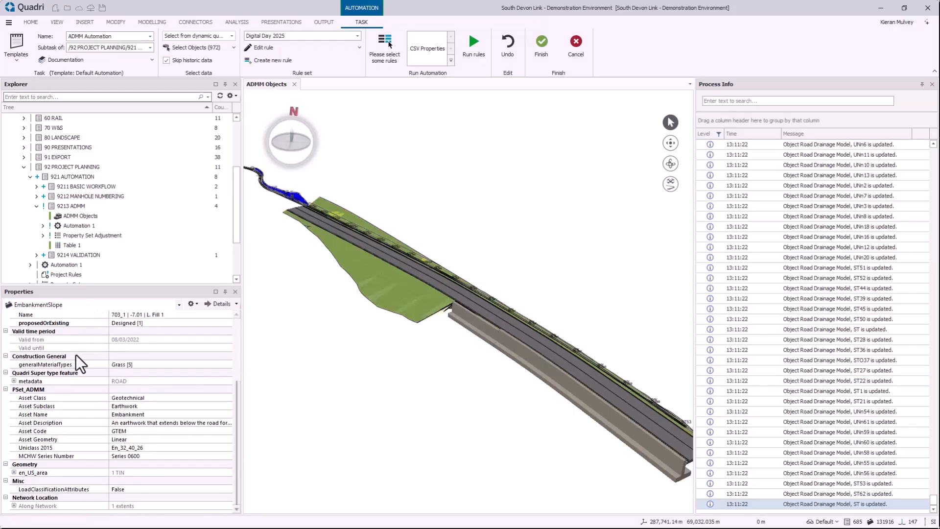
click(363, 246)
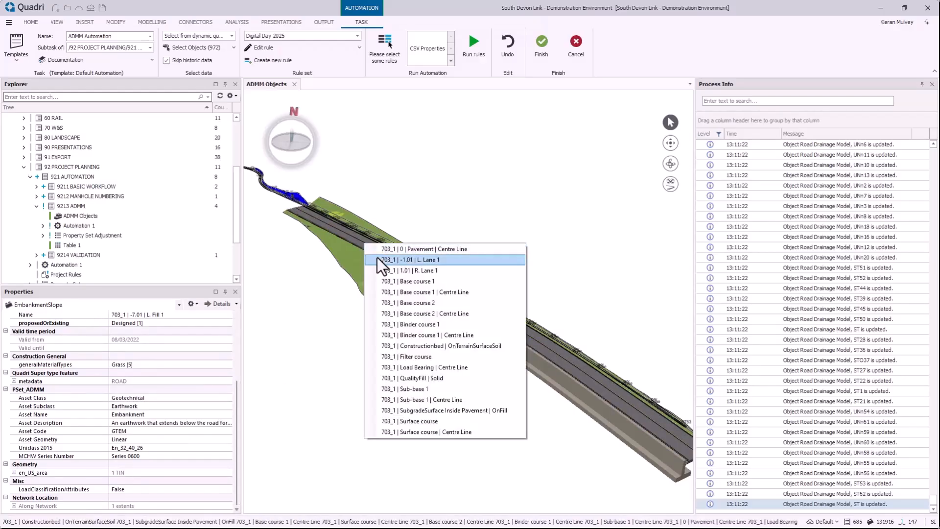
click(382, 257)
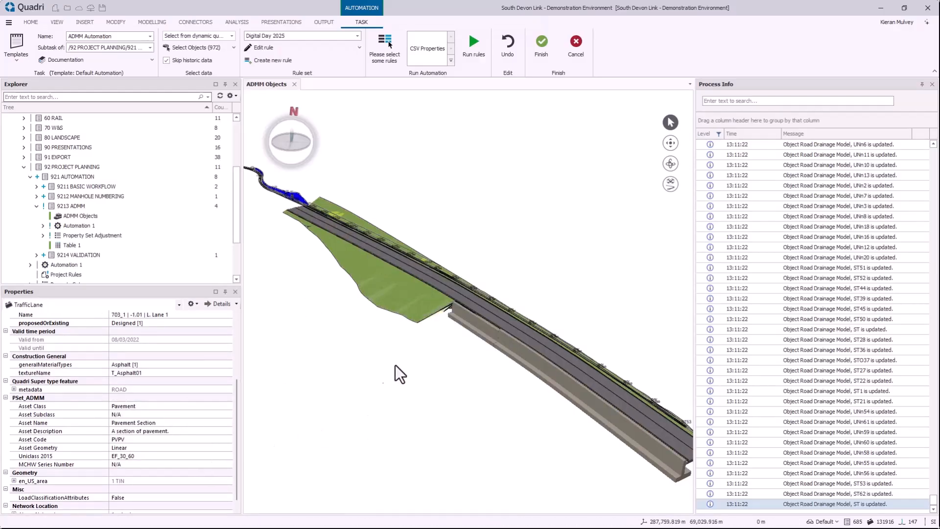
middle_drag(397, 372, 381, 379)
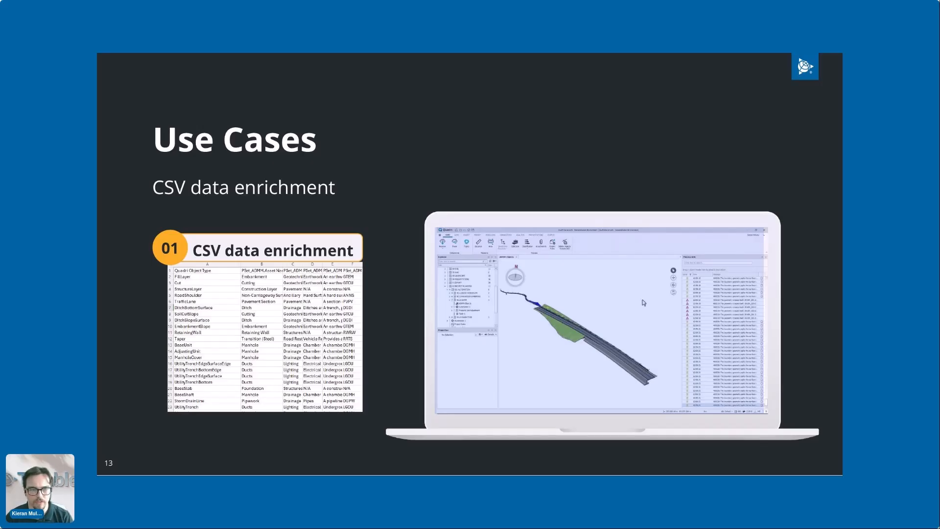
key(Right)
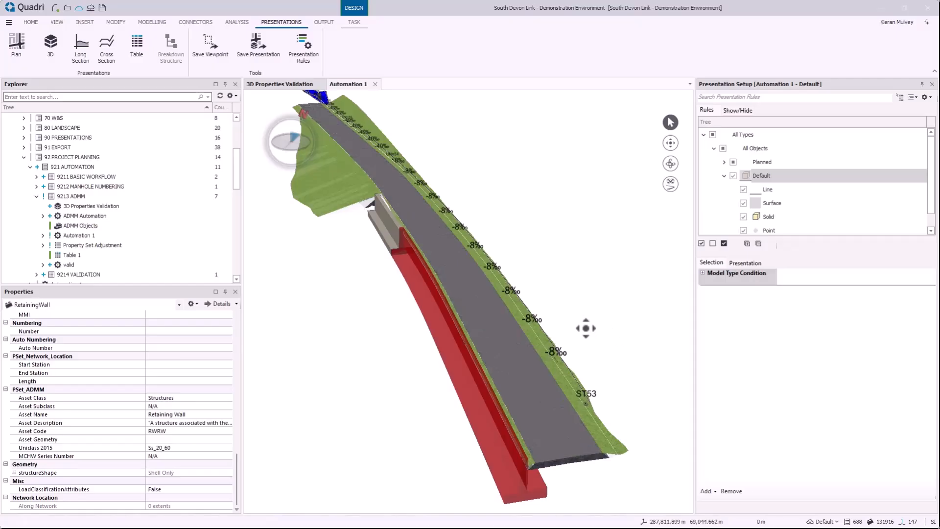
Step: Select the traffic lane 703_1 | -1.01 | L. Lane 1 and list the overlapping objects at manhole ST53
click(354, 154)
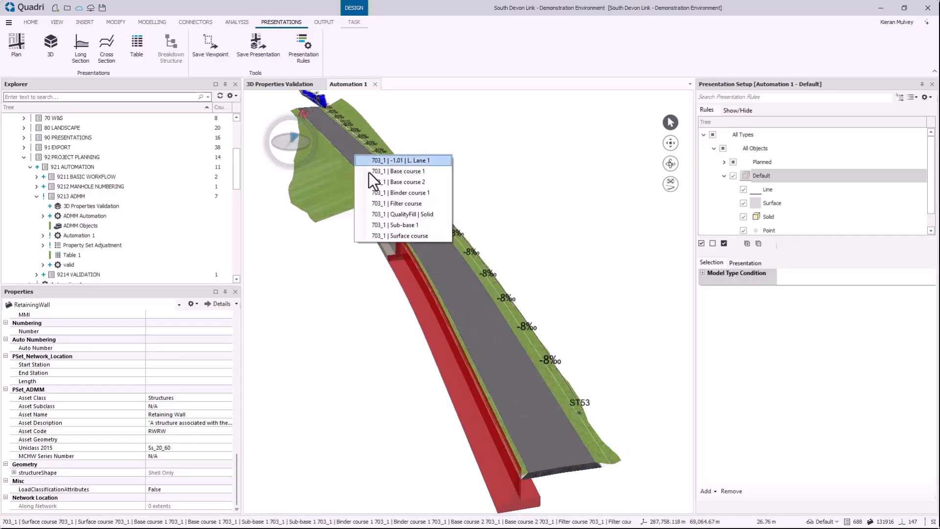
click(381, 162)
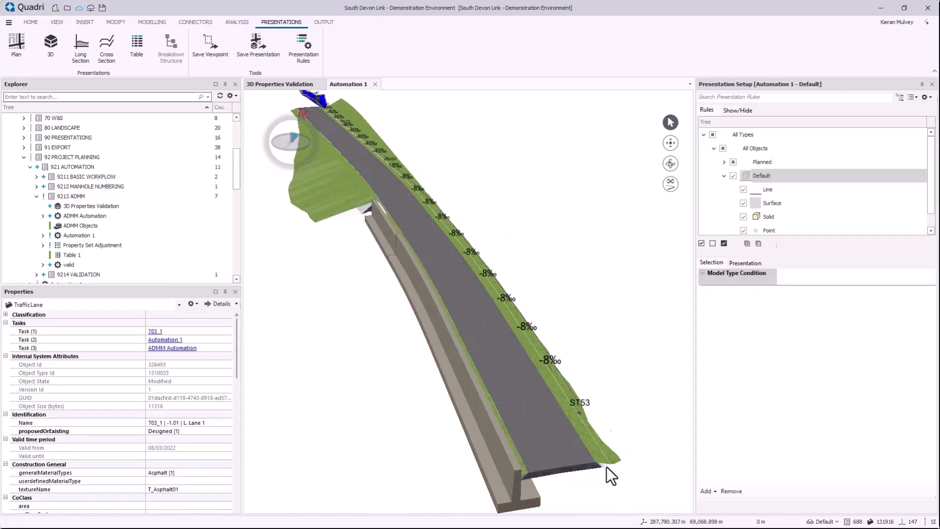
scroll(567, 481, up, 3)
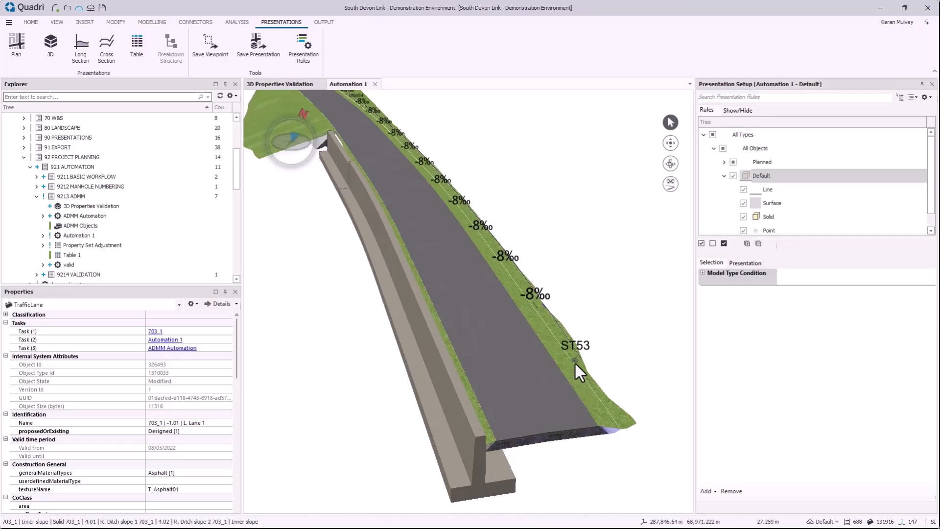
click(574, 360)
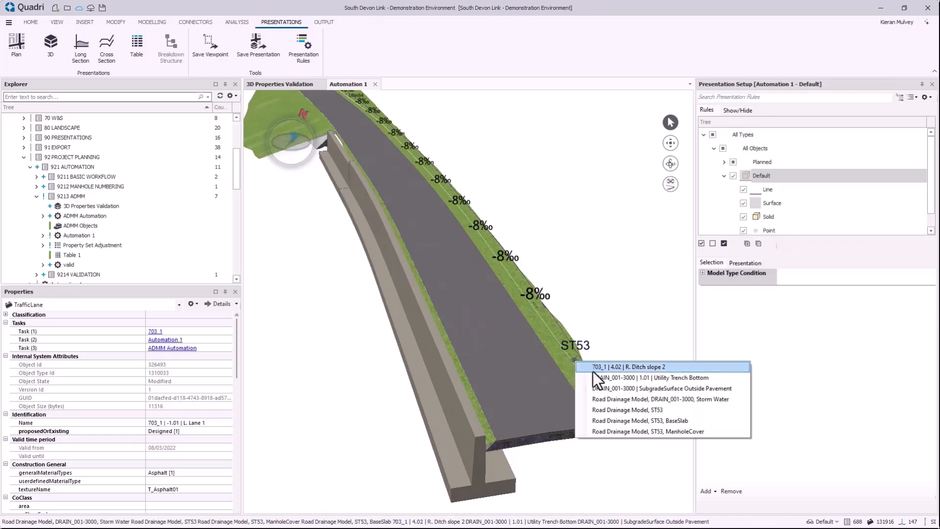
Step: Select the retaining wall and examine its PSet_ADMM attributes, including the options for the empty Asset Geometry
click(480, 472)
drag(236, 356, 234, 495)
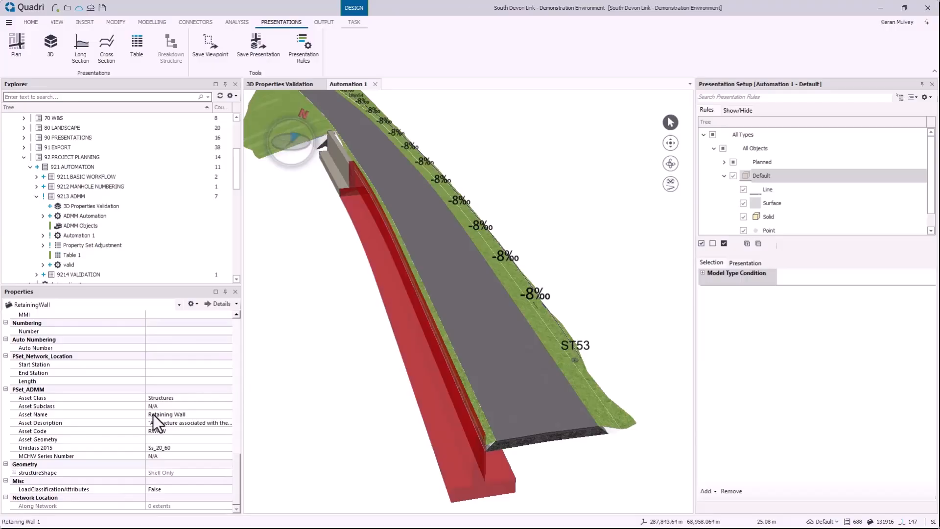
click(54, 391)
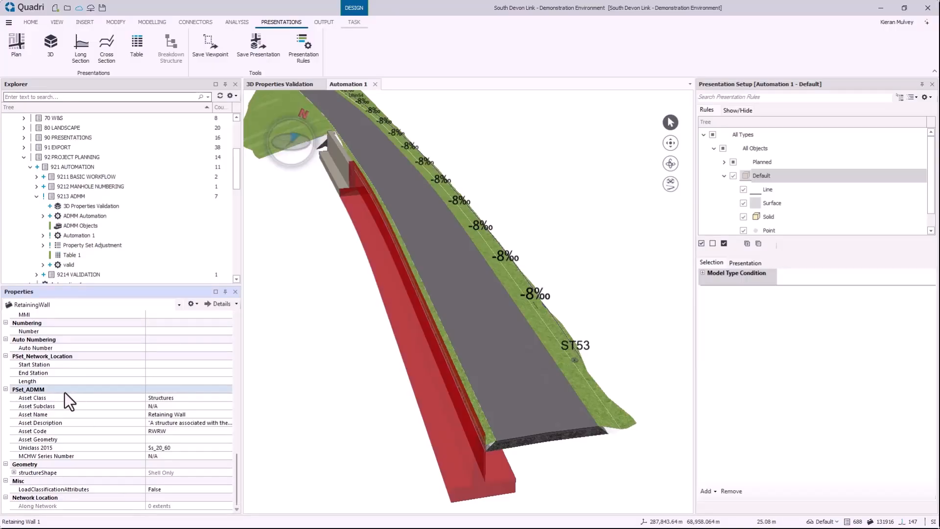
click(71, 442)
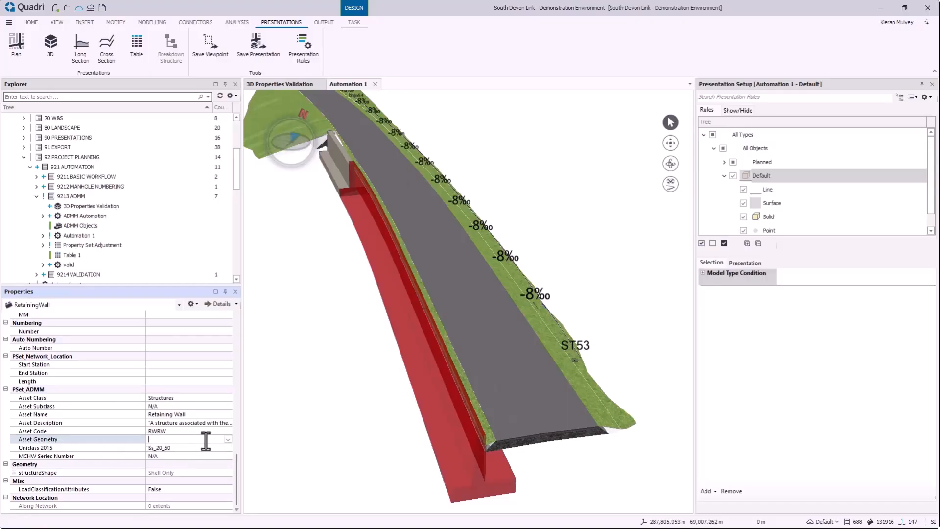
click(227, 439)
click(228, 440)
middle_drag(304, 247, 299, 310)
Step: Select the road layer 703_1 | Base course 1 and examine its PSet_ADMM Asset Class, Asset Description and Asset Geometry
click(350, 173)
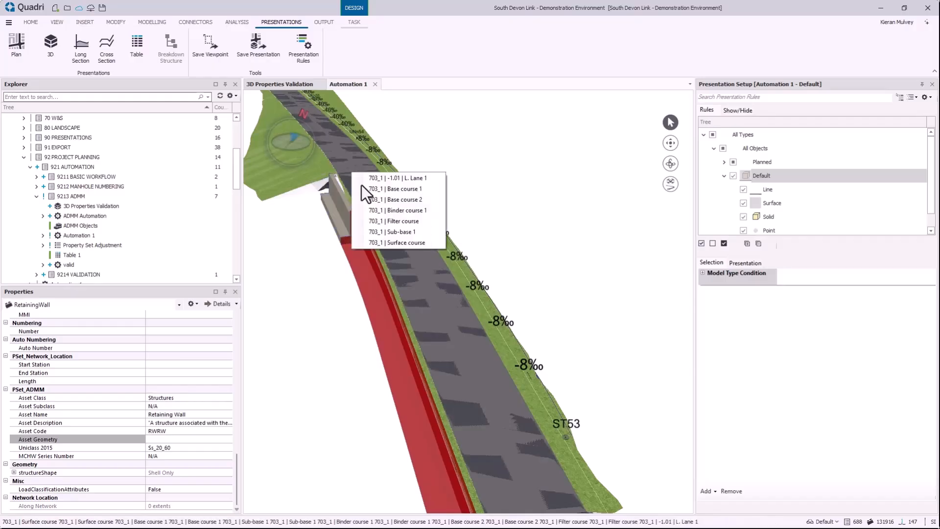
click(361, 186)
drag(236, 345, 232, 471)
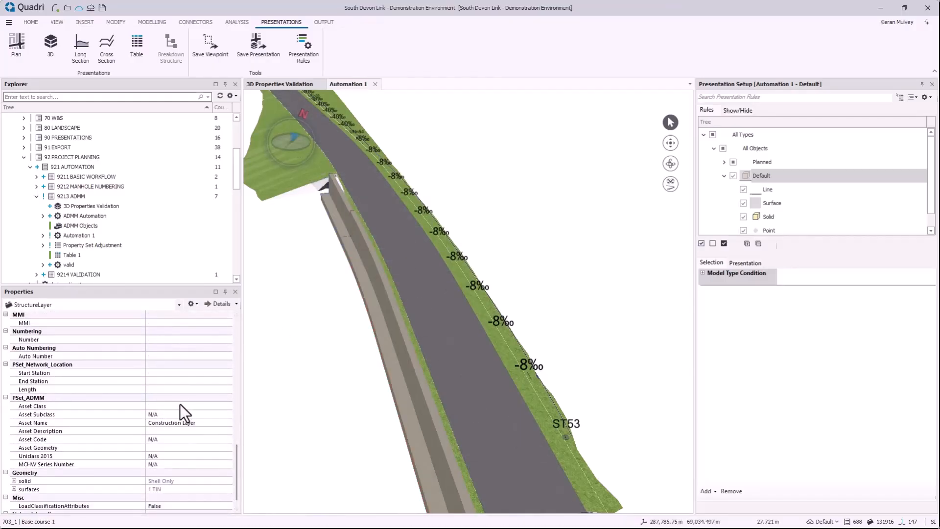
click(181, 405)
click(194, 433)
click(186, 450)
click(191, 431)
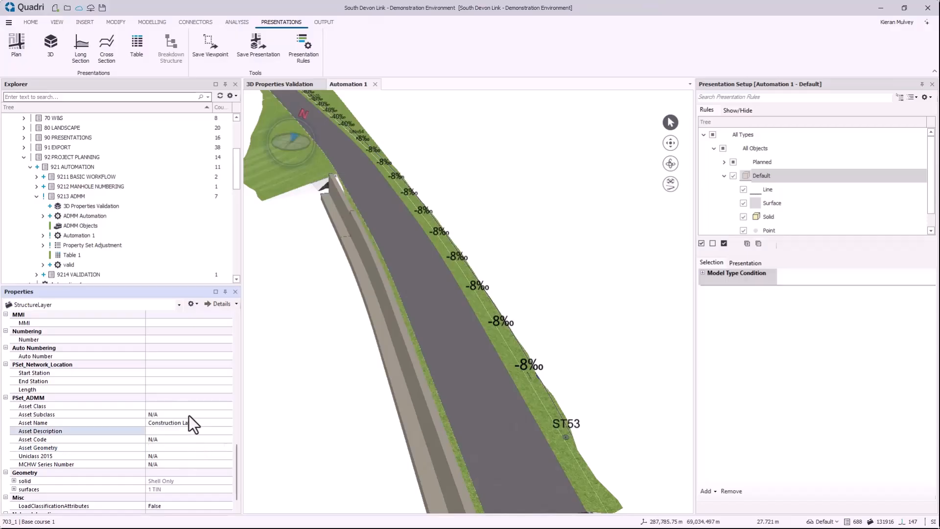
click(189, 406)
Step: Clear the selection and examine the whole road corridor with its retaining wall and embankment in 3D
click(349, 381)
drag(349, 381, 355, 359)
scroll(355, 359, down, 2)
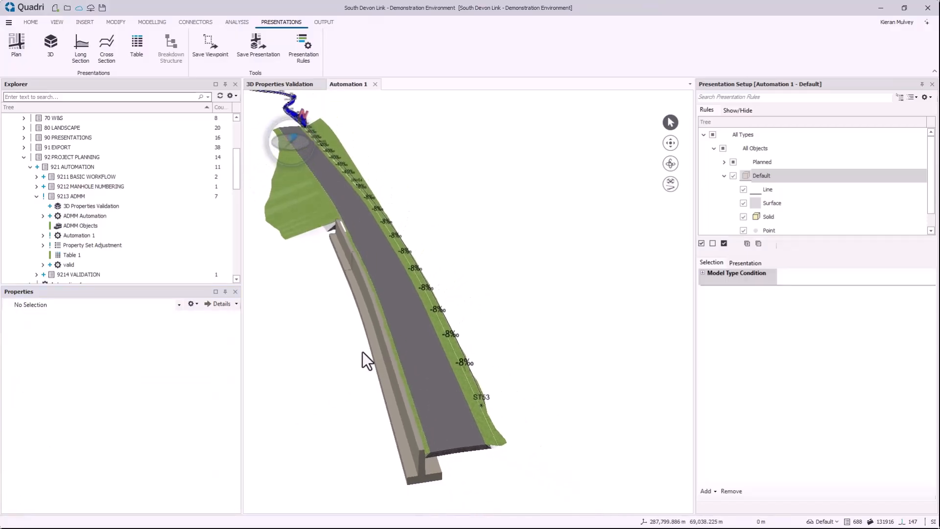
middle_drag(380, 303, 430, 336)
scroll(446, 308, down, 3)
middle_drag(464, 287, 468, 283)
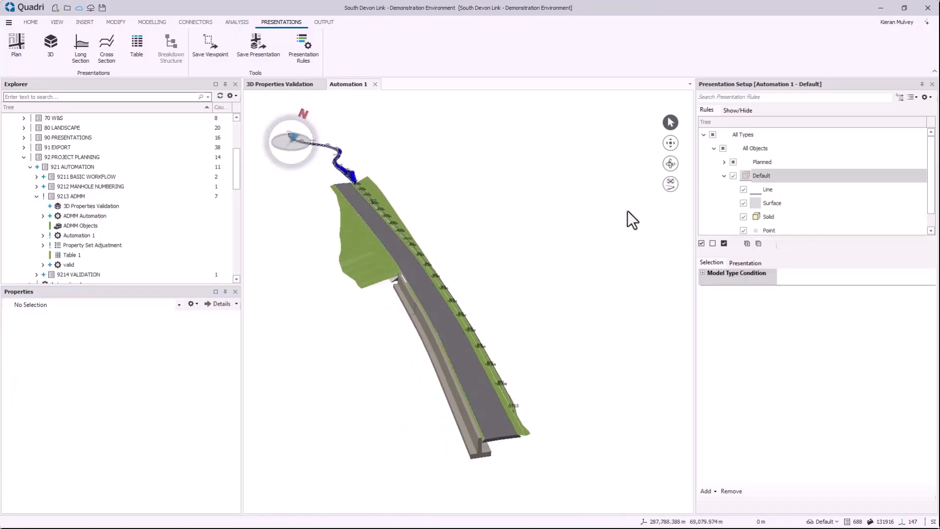
click(671, 163)
drag(429, 308, 441, 269)
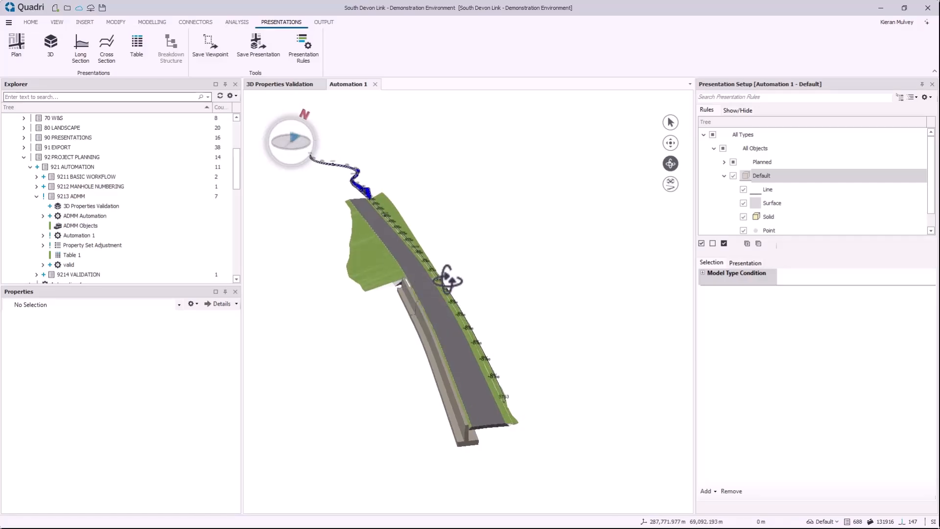
Step: Edit the Property Set Adjustment task and load the ADMM Objects collection, found by searching for admm, into its Property Set Editor
click(194, 245)
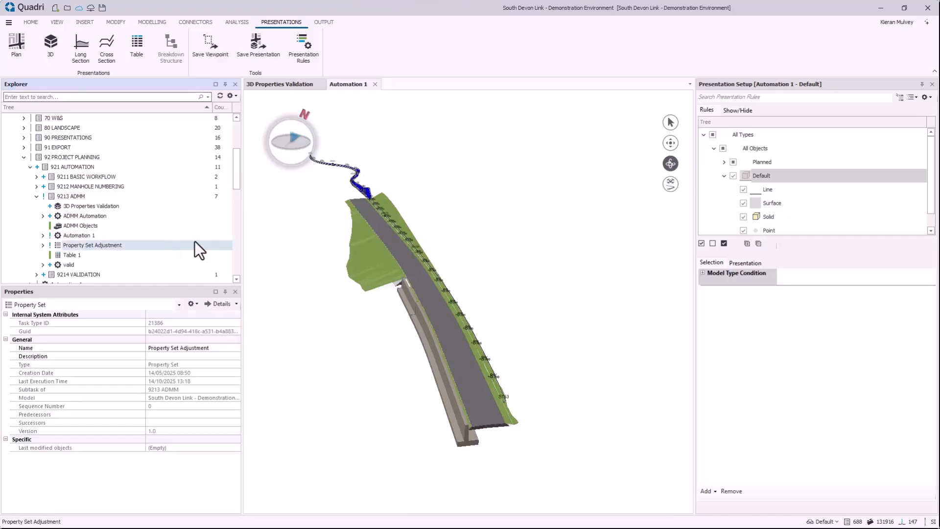
click(361, 24)
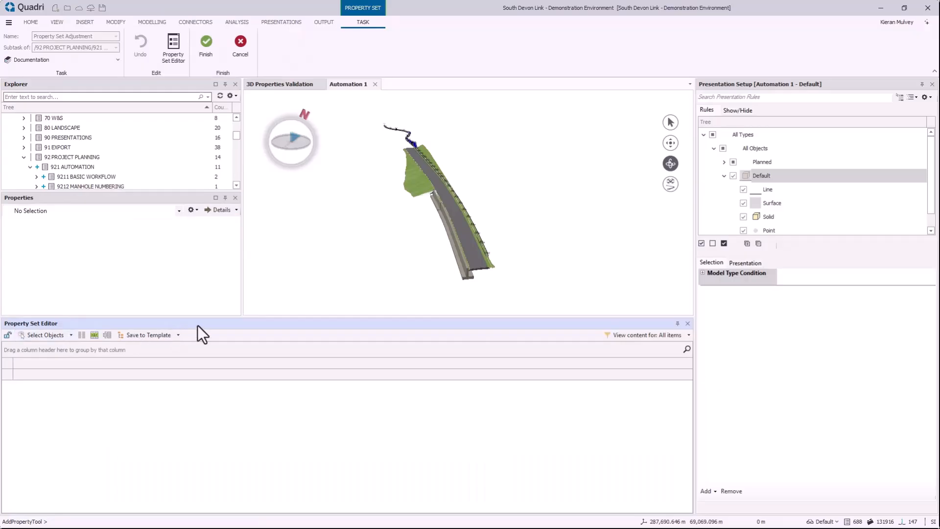
click(60, 335)
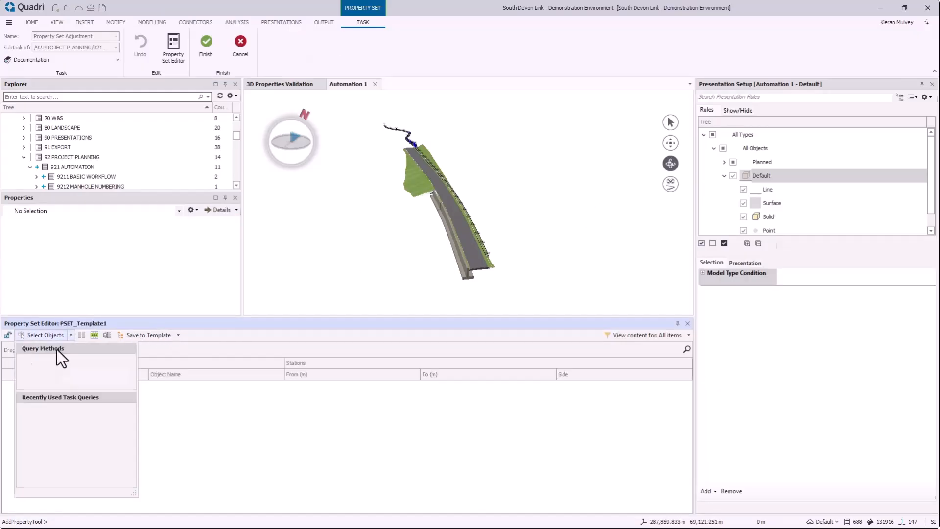
click(51, 374)
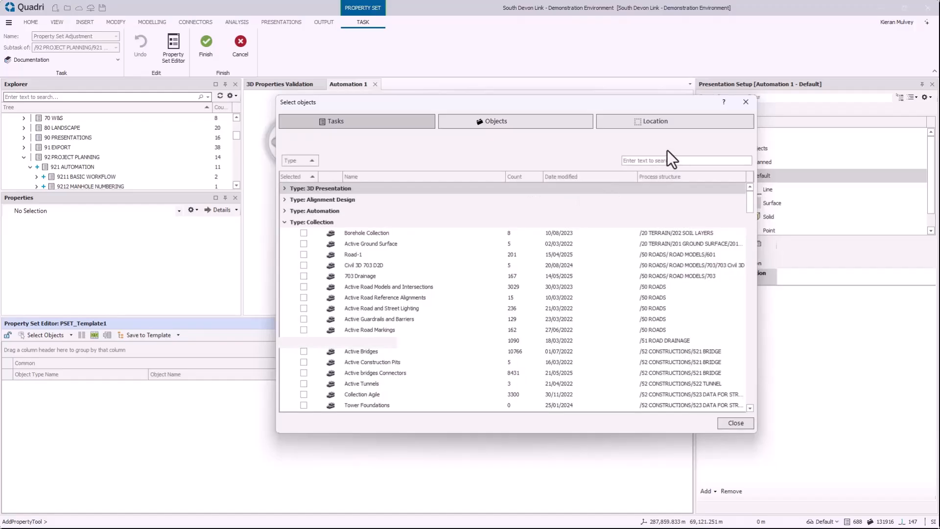
text(admm)
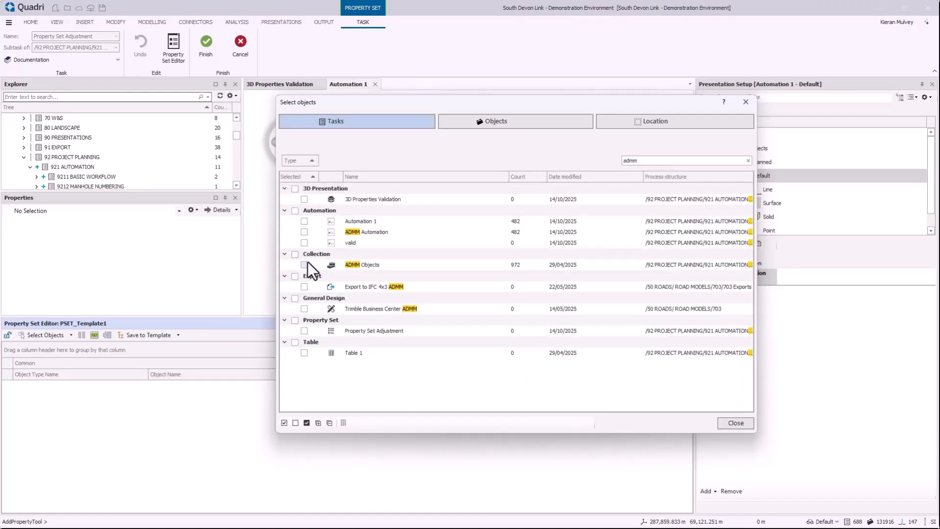
click(304, 264)
click(736, 423)
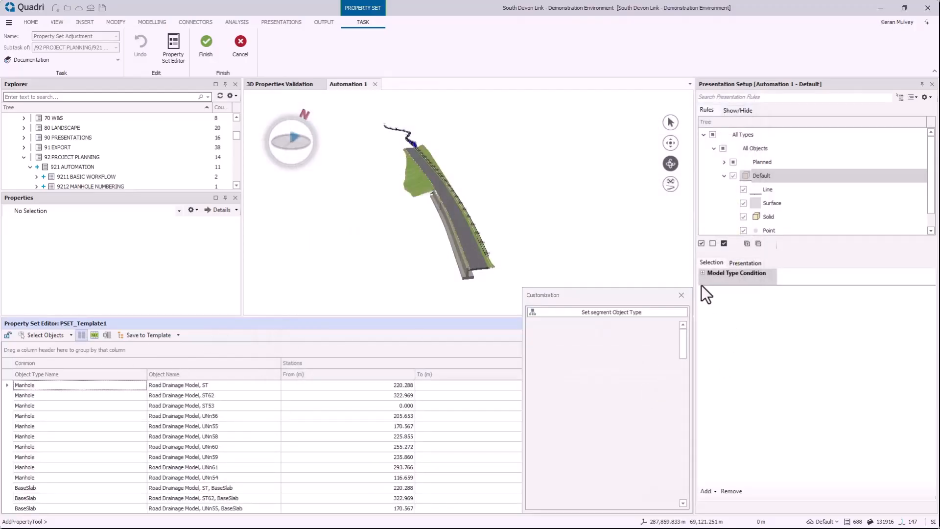
Step: Add the PSet_ADMM property set to the Property Set Editor's columns and close the column customization
click(561, 449)
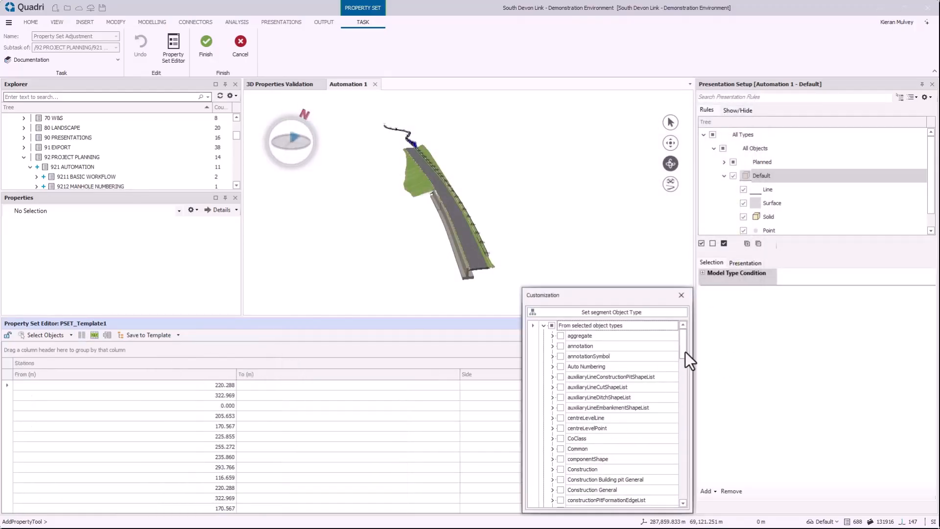
drag(686, 352, 672, 453)
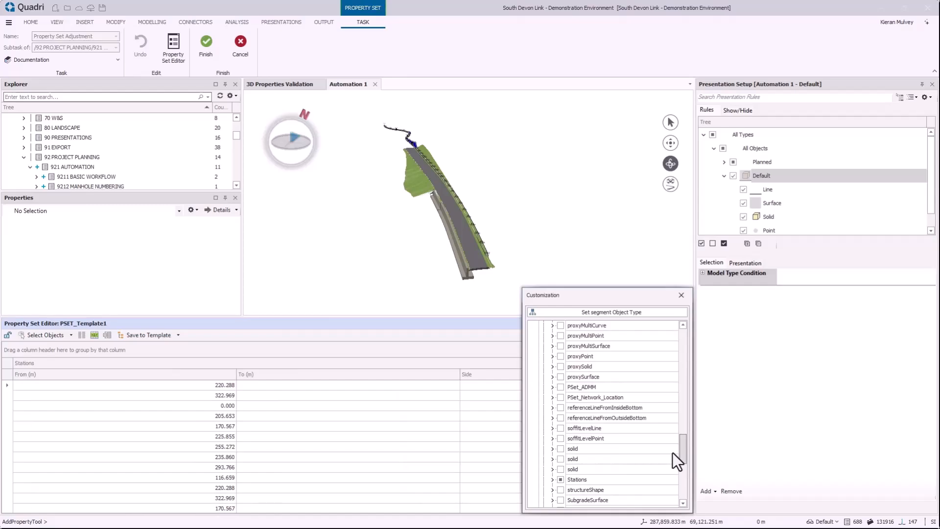
click(561, 387)
click(682, 295)
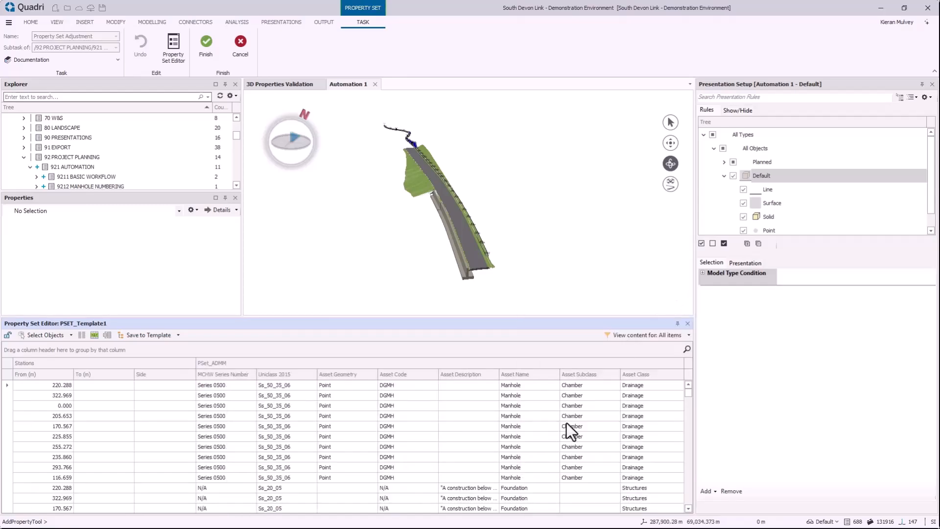
Step: Examine the PSet_ADMM values across the listed manholes, foundations, embankments and retaining walls, and close the Property Set Editor
scroll(573, 421, down, 2)
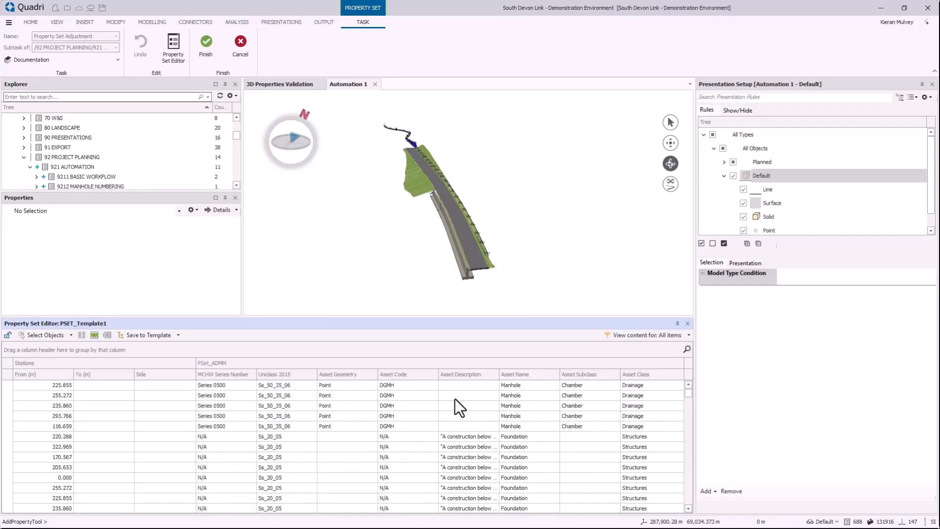
scroll(411, 400, down, 2)
scroll(400, 411, down, 2)
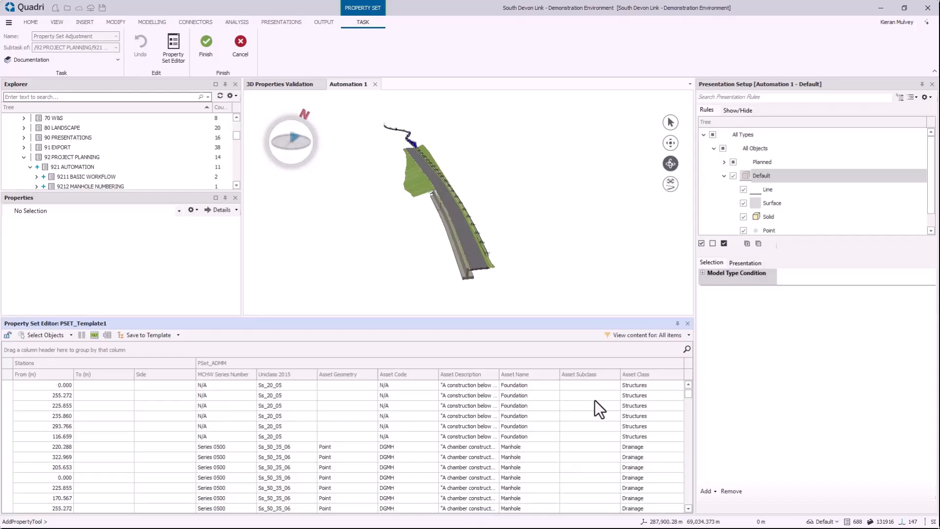
drag(687, 395, 681, 435)
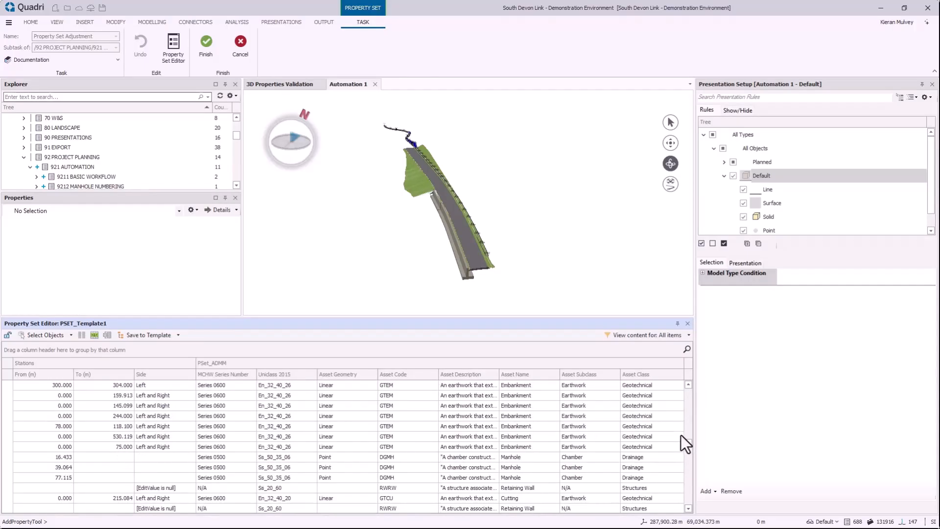
click(688, 324)
Step: Select 3D Properties Validation in the 9213 ADMM tasks and finish the Property Set Adjustment task
drag(499, 319, 470, 313)
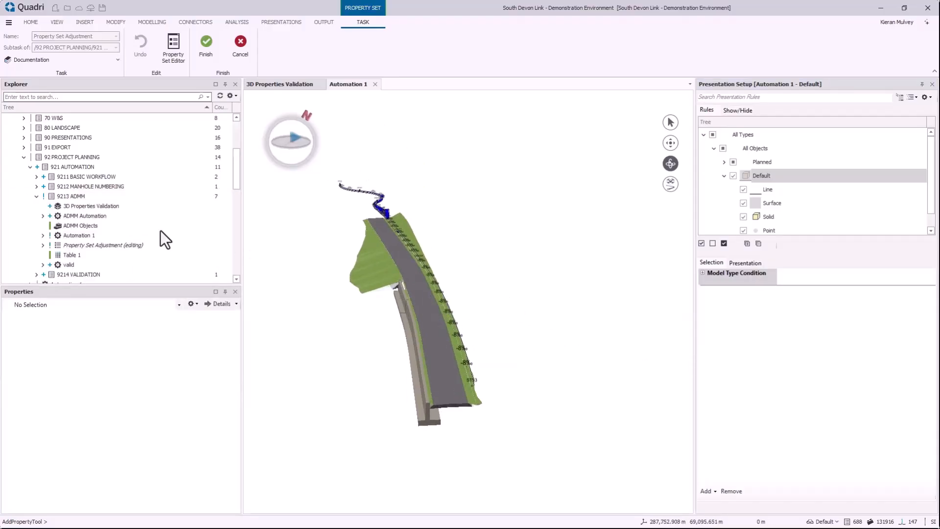
click(139, 215)
click(155, 207)
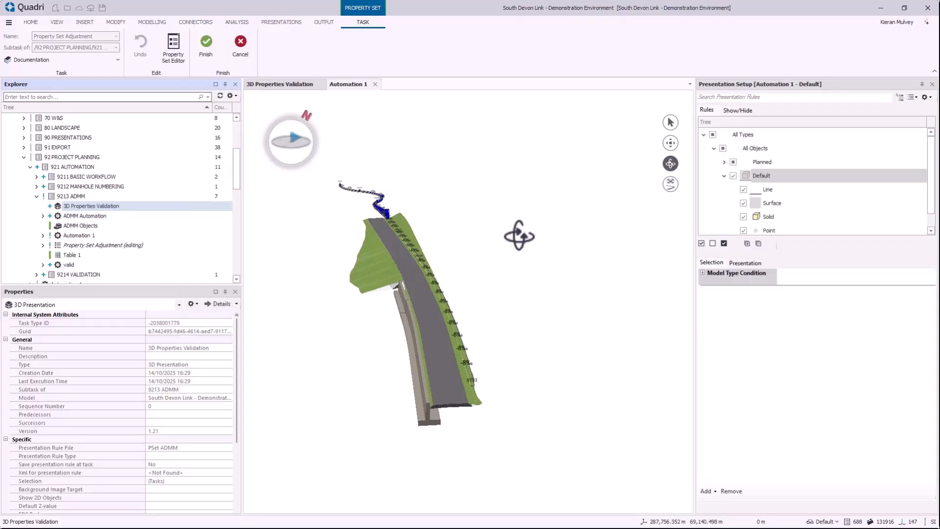
drag(514, 234, 483, 206)
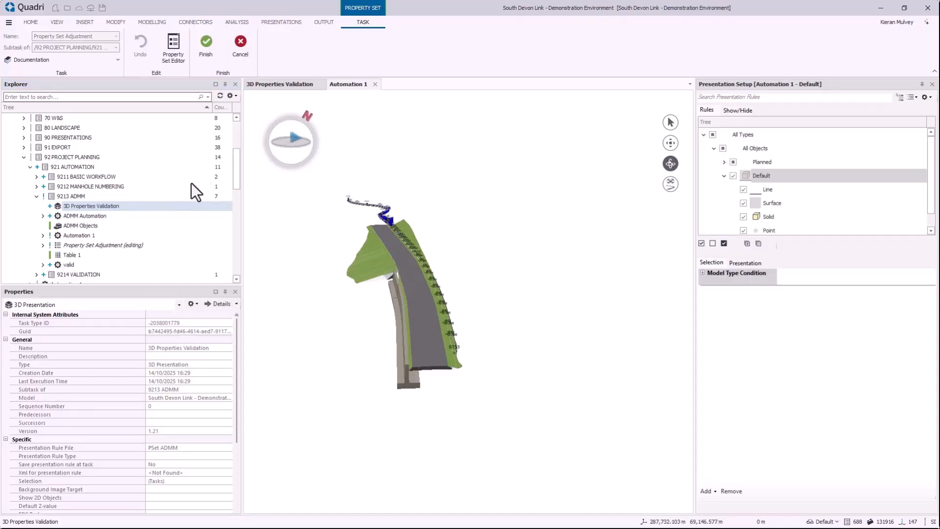
click(206, 46)
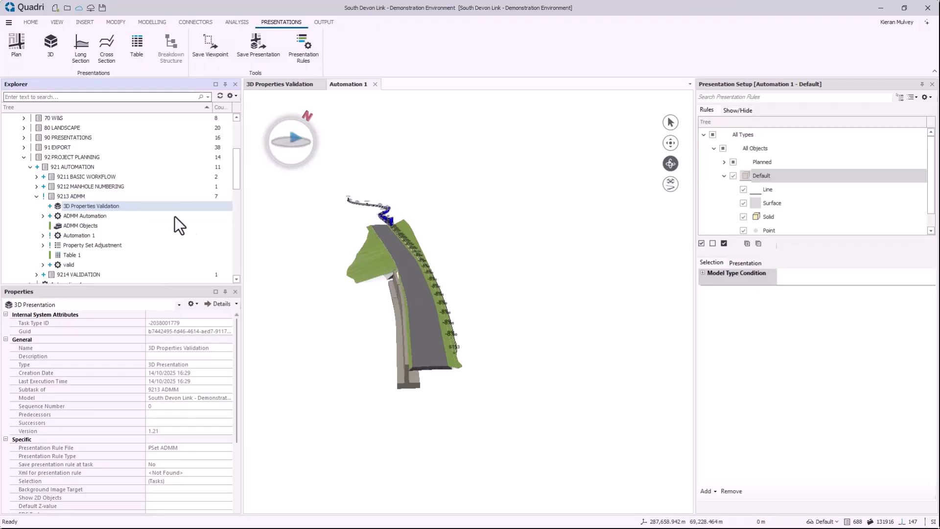
Step: Show the 3D Properties Validation presentation and examine the green and red objects along the road corridor up close
click(272, 84)
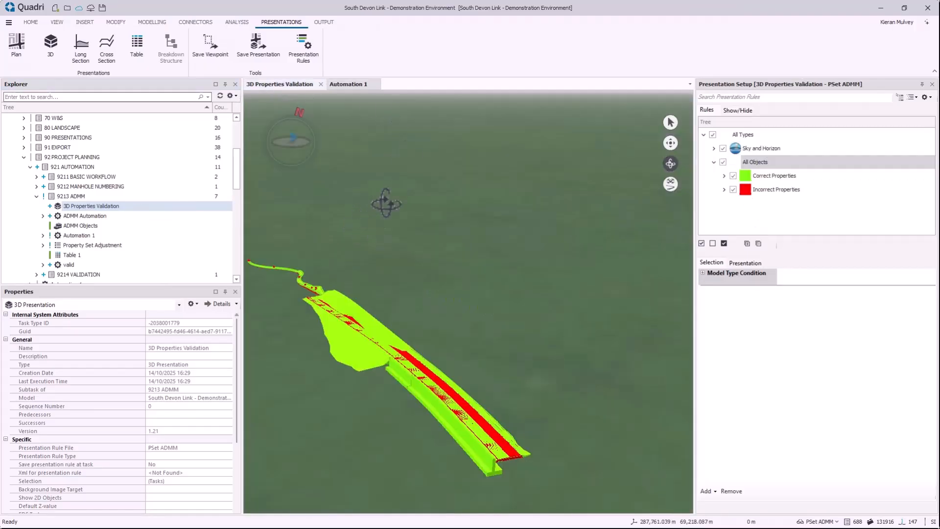
scroll(435, 382, up, 5)
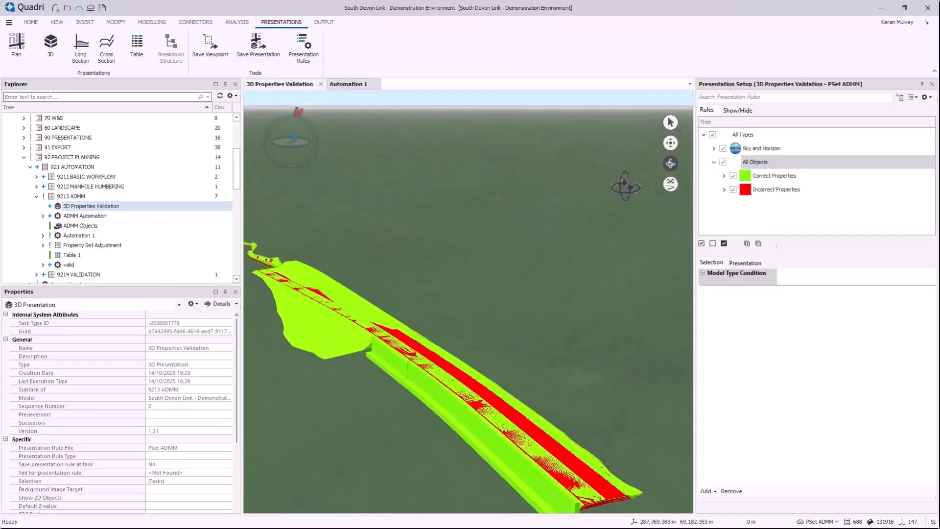
click(772, 176)
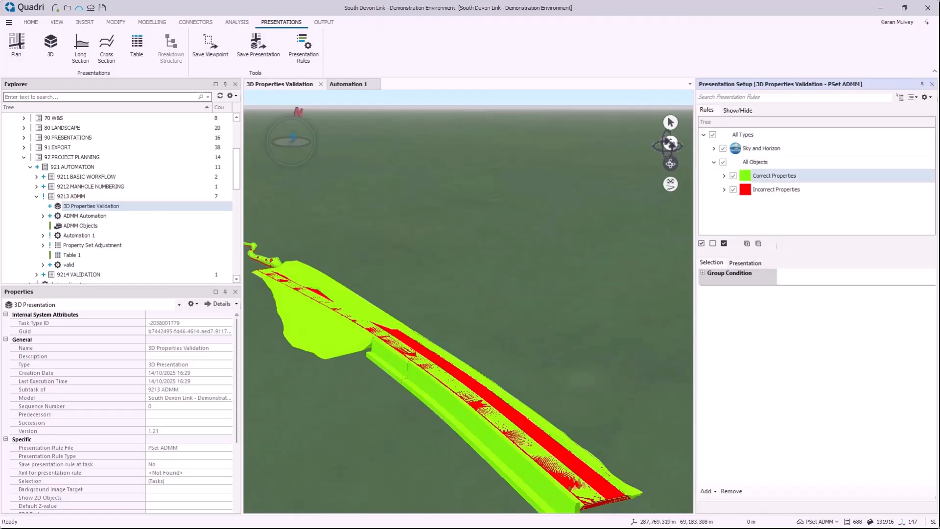
drag(559, 179, 581, 167)
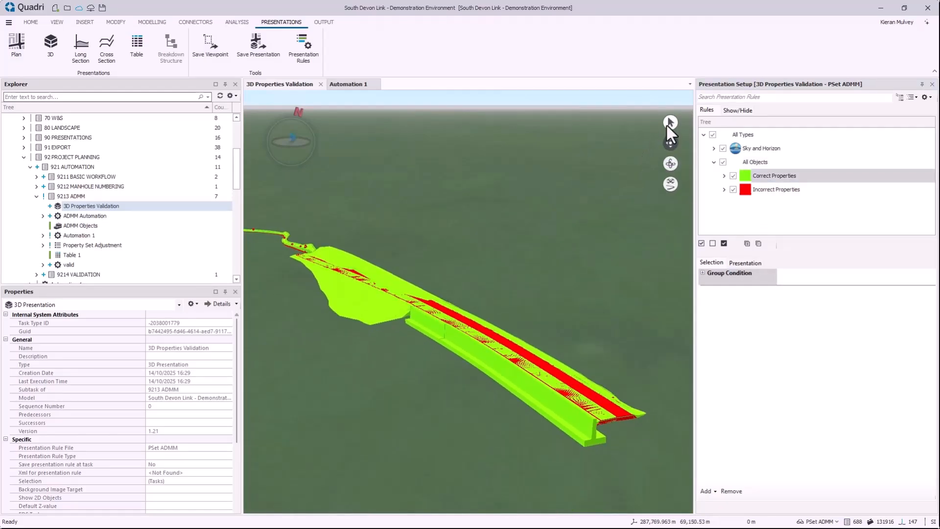
scroll(612, 396, up, 5)
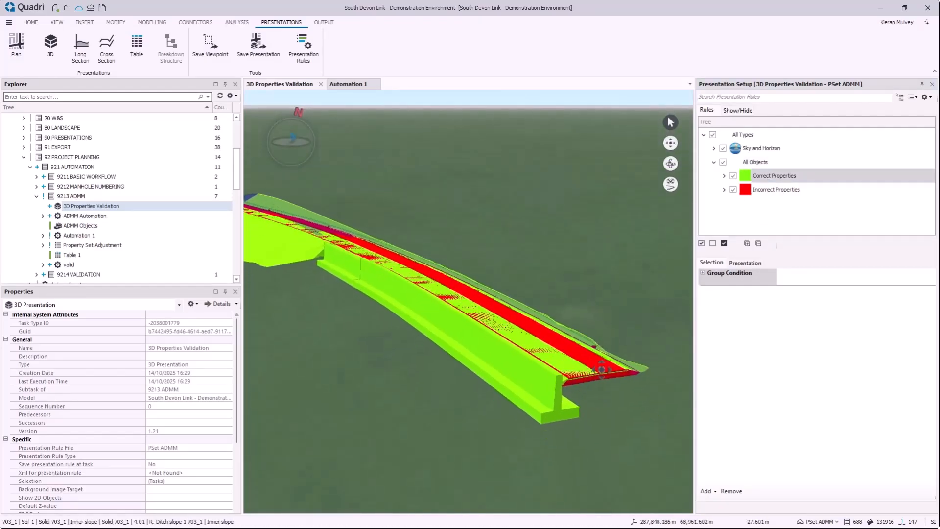
Step: Examine the Incorrect Properties and Correct Properties presentation rules, expanding the Correct Properties attribute conditions down to Asset Subclass
click(756, 193)
click(702, 273)
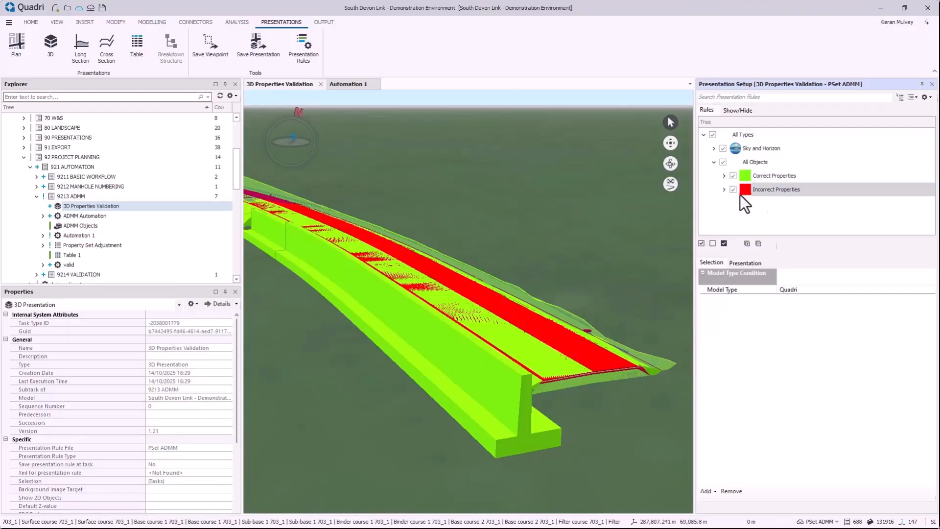
click(745, 177)
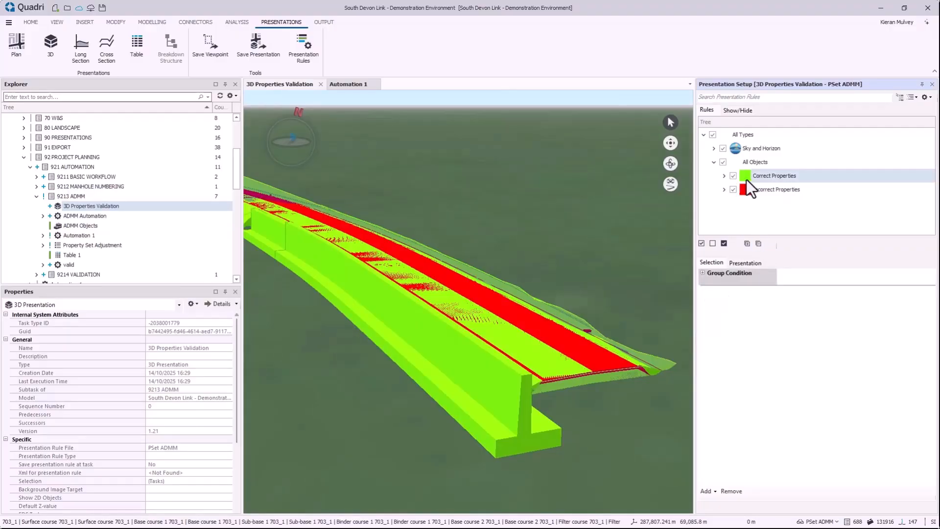
click(703, 273)
click(708, 307)
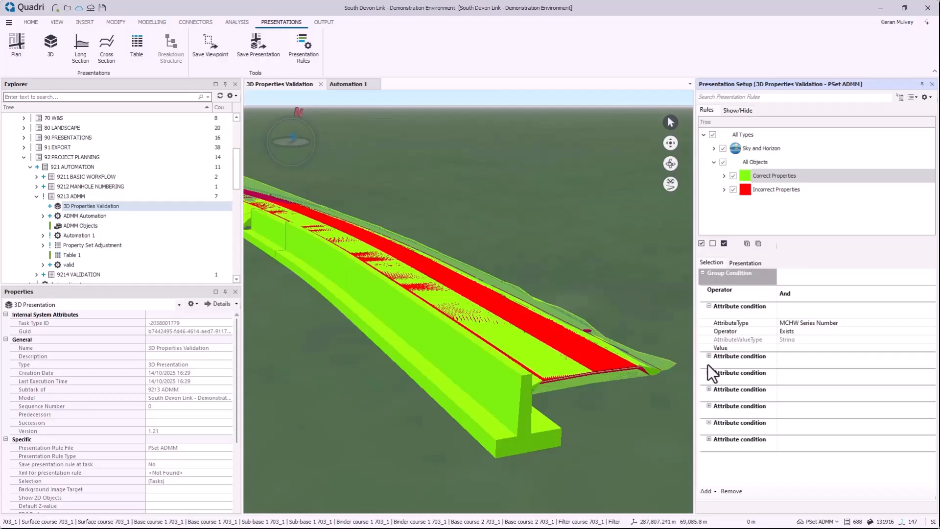
click(709, 357)
click(709, 406)
scroll(735, 421, down, 1)
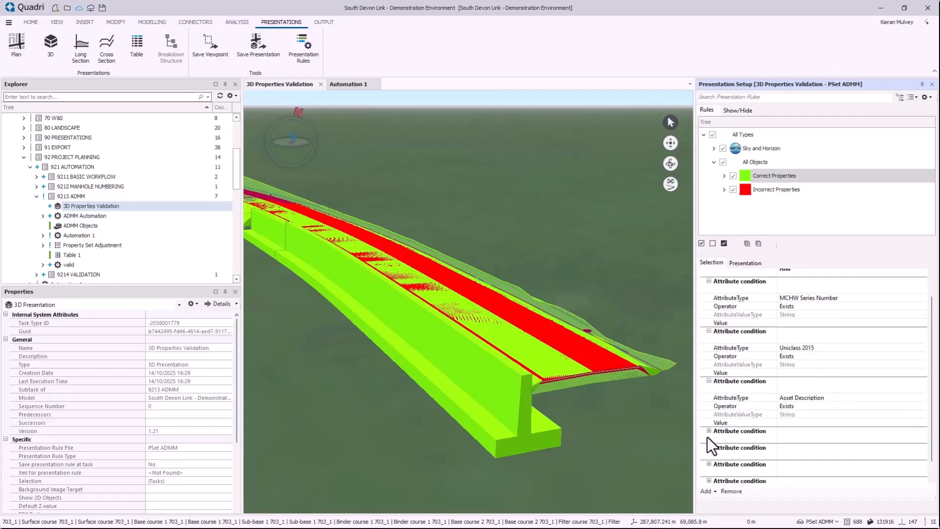
click(709, 431)
scroll(742, 429, down, 2)
click(709, 431)
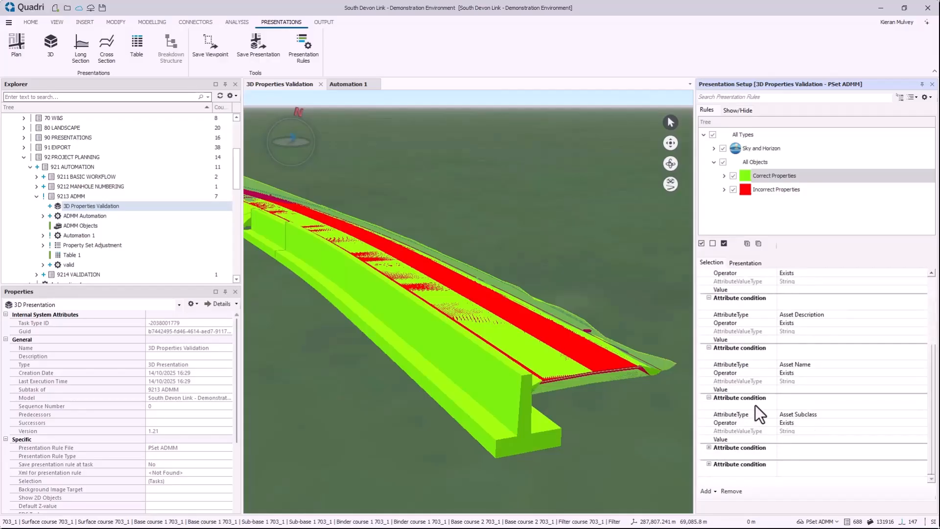
Step: Hide Presentation Setup to examine the coloured road corridor in an enlarged 3D view, and show Presentation Setup again
click(932, 84)
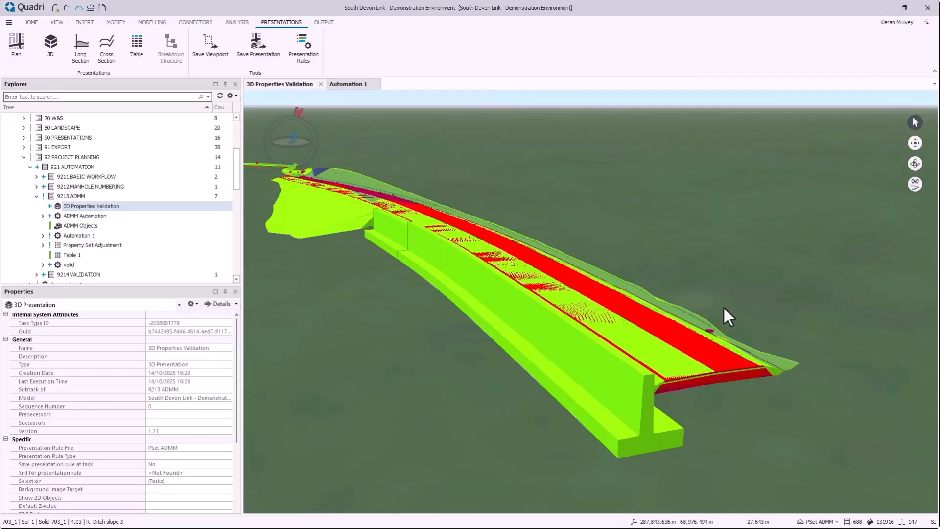
click(915, 163)
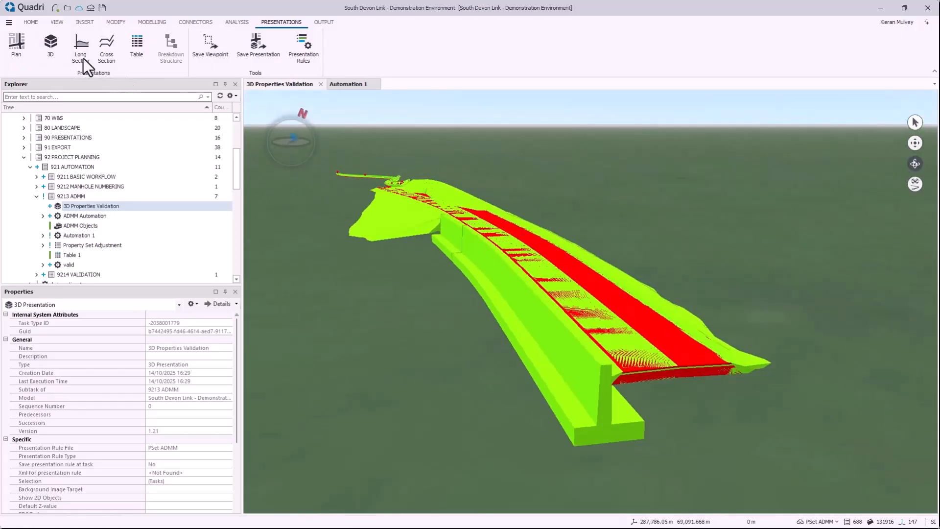
click(58, 23)
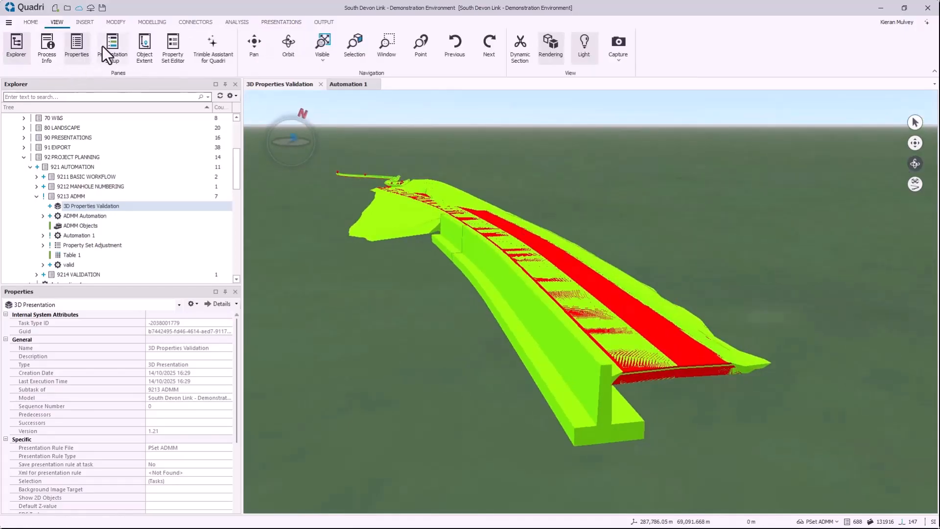
click(118, 51)
Step: Toggle the visibility of the Correct Properties and Incorrect Properties rules to compare their objects, leaving both shown
click(733, 190)
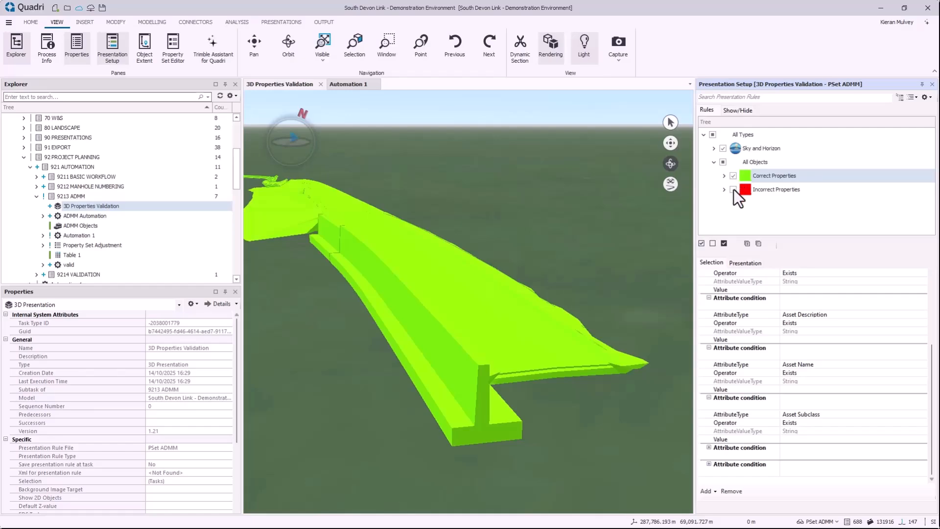
click(734, 190)
click(732, 190)
click(734, 178)
click(734, 190)
click(734, 190)
click(734, 177)
click(733, 190)
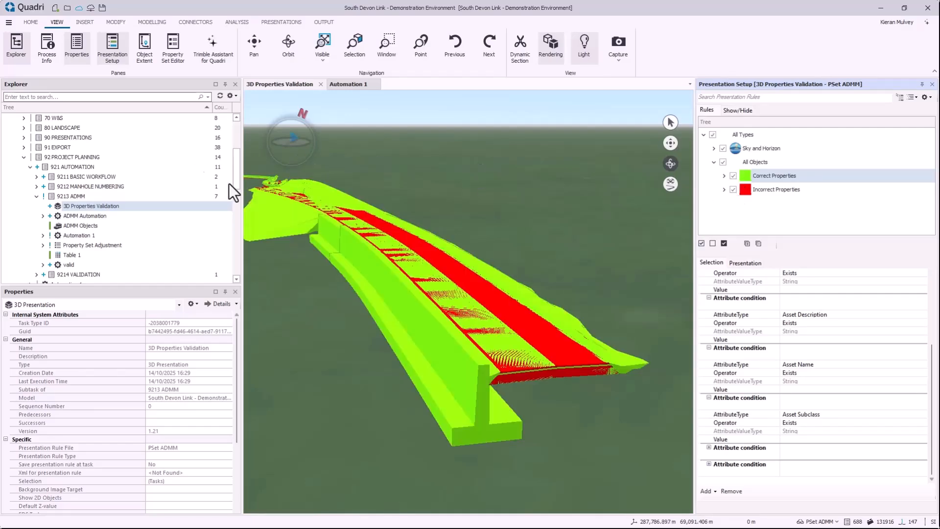
Step: Edit the valid automation task and open the ADMM rule set's Validation rule to examine its null-attribute filters
click(136, 235)
click(124, 265)
click(360, 23)
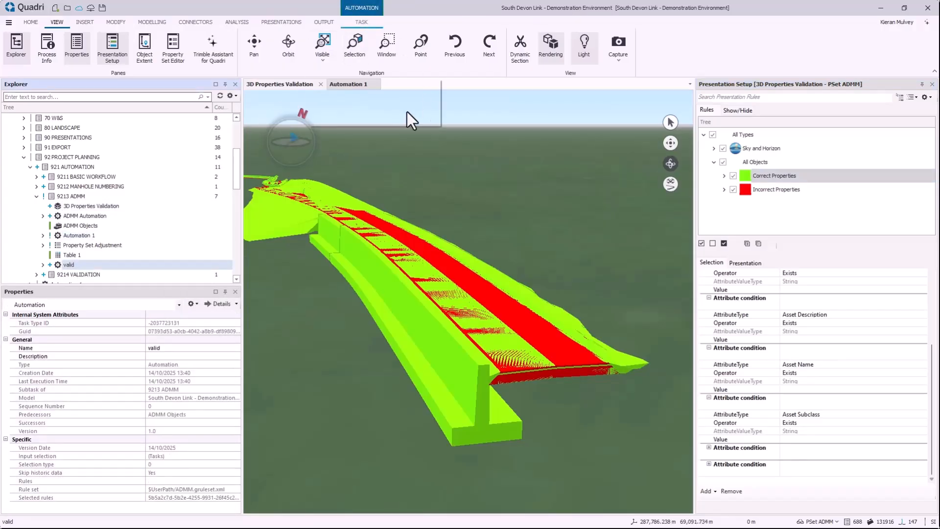
click(324, 48)
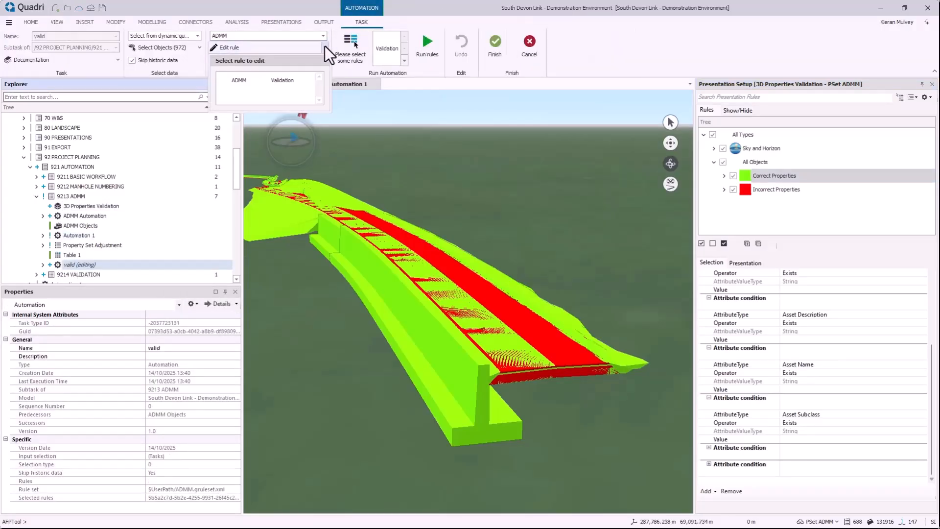
click(284, 80)
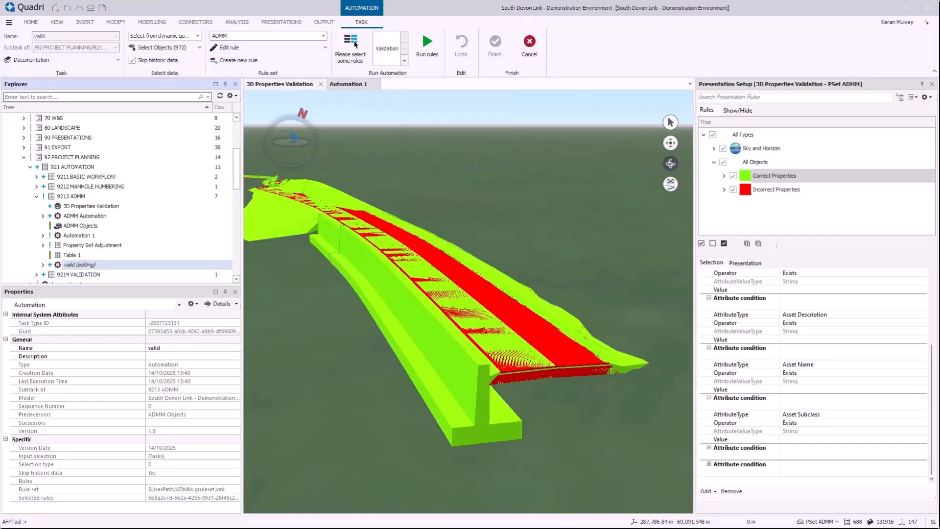
scroll(452, 196, up, 3)
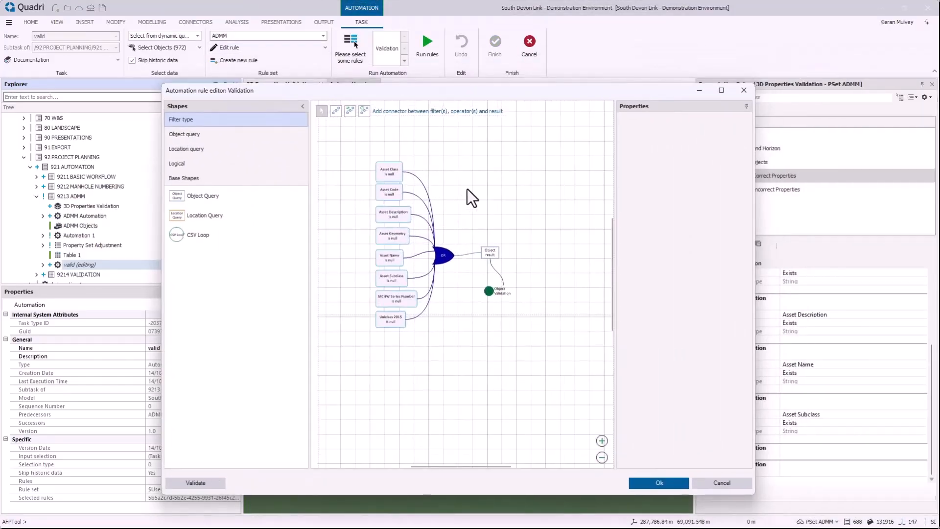
Step: Examine the Asset Class null filter's attribute settings and the OR operator that combines the filters in the Validation rule
middle_drag(467, 189, 466, 207)
scroll(463, 205, up, 3)
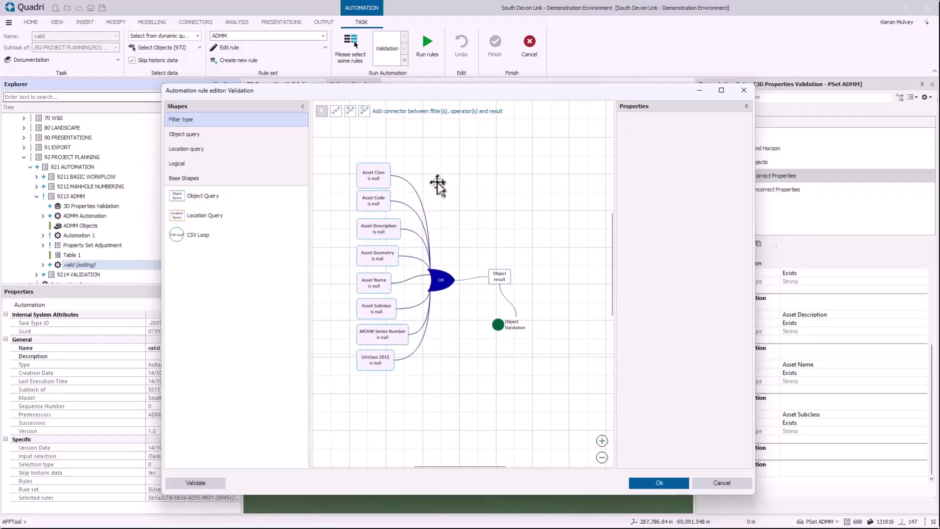
click(384, 180)
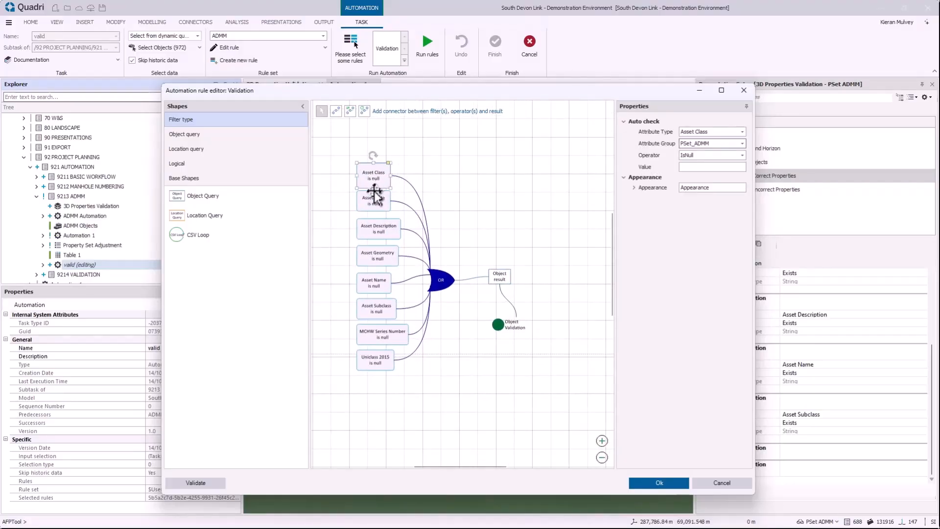
click(440, 282)
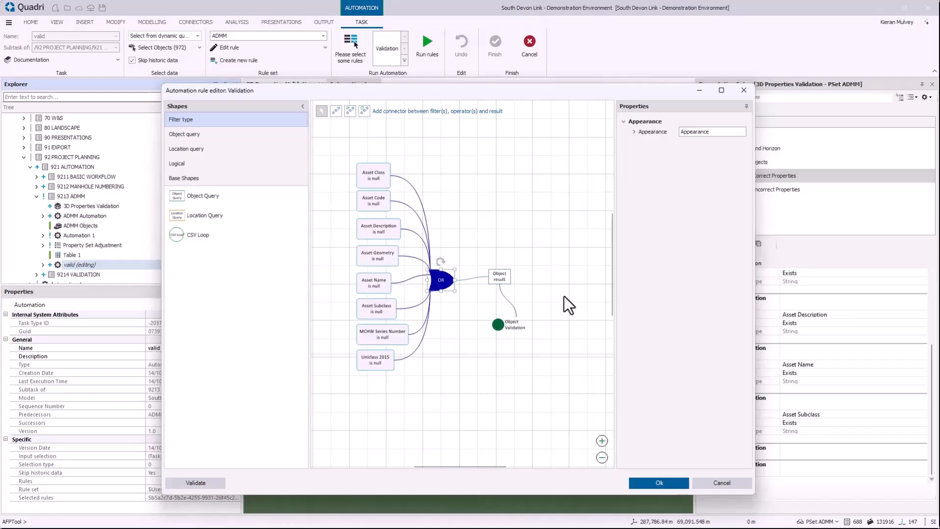
click(516, 255)
Step: Add an Attribute Comparison filter in the empty area above the object result, set its attribute group to PSet_ADMM and review the available attribute types
click(222, 136)
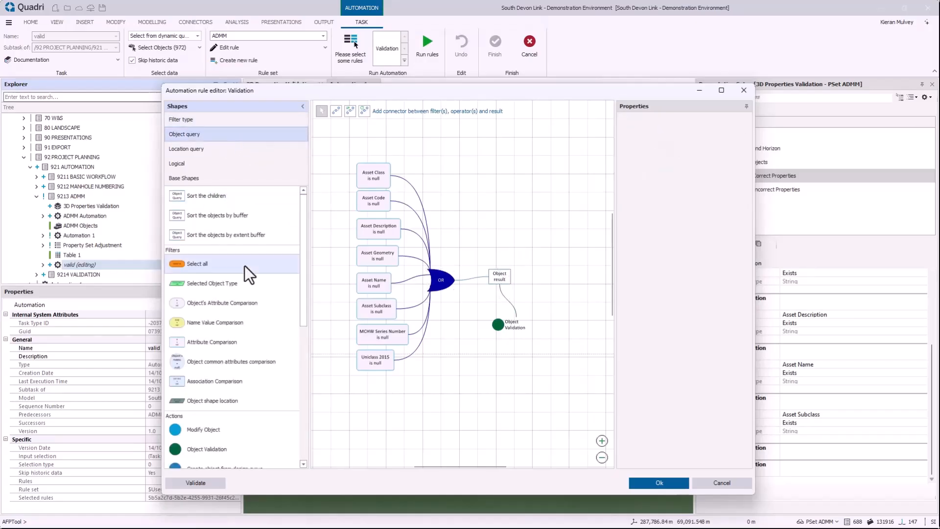
drag(226, 340, 485, 206)
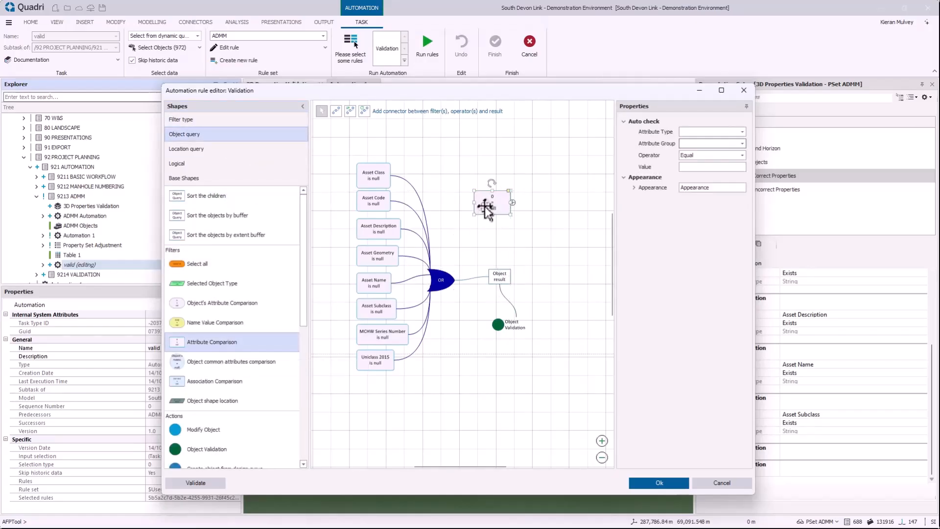
click(741, 144)
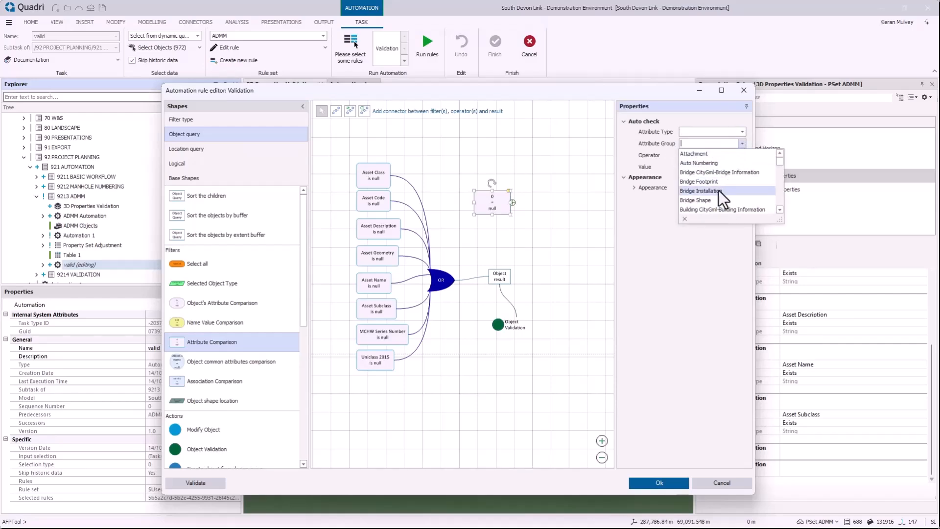
text(admm)
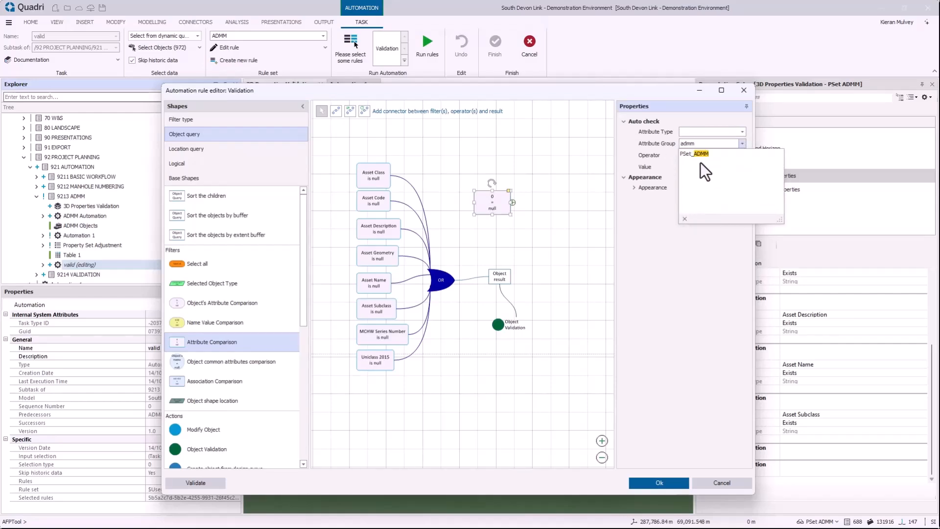
click(740, 152)
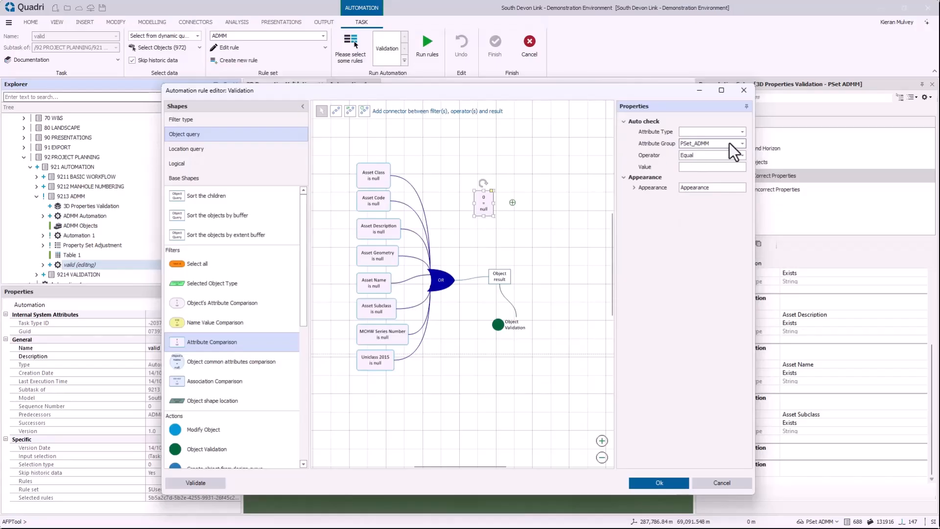
click(742, 133)
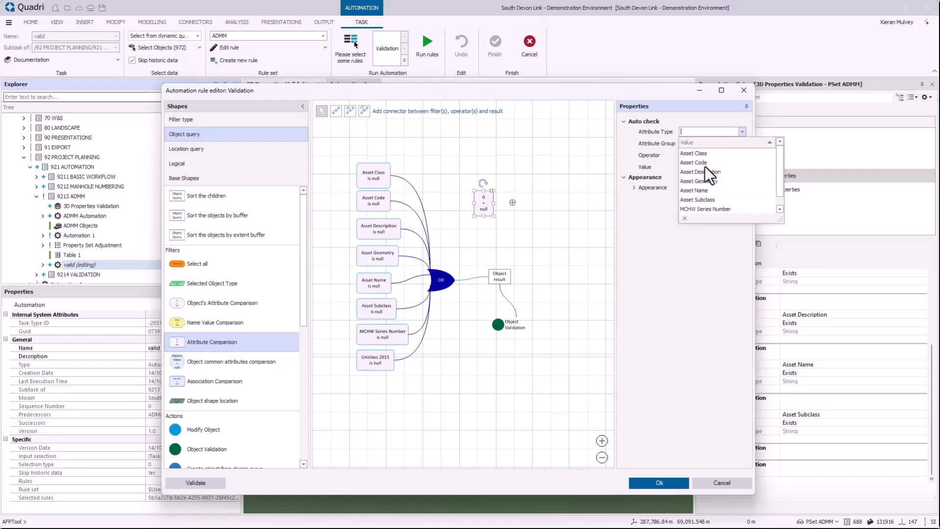
drag(780, 219, 793, 260)
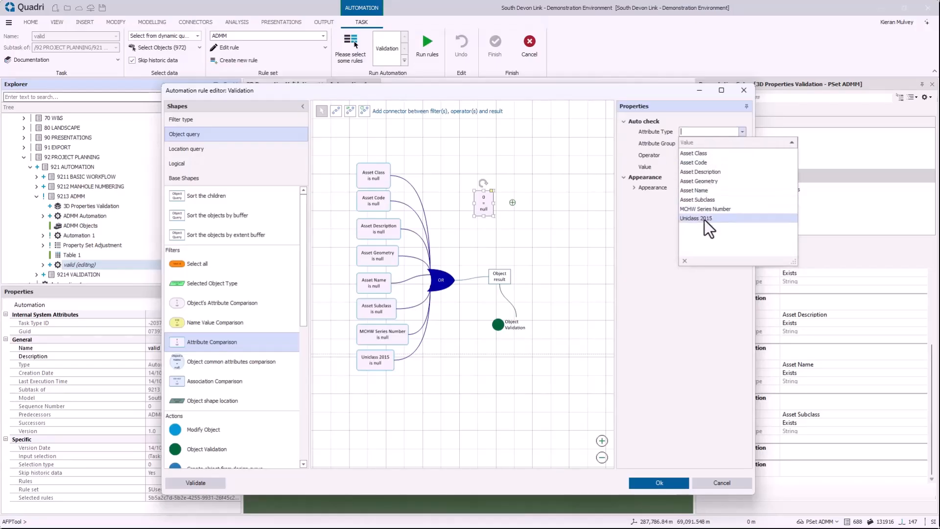
click(695, 154)
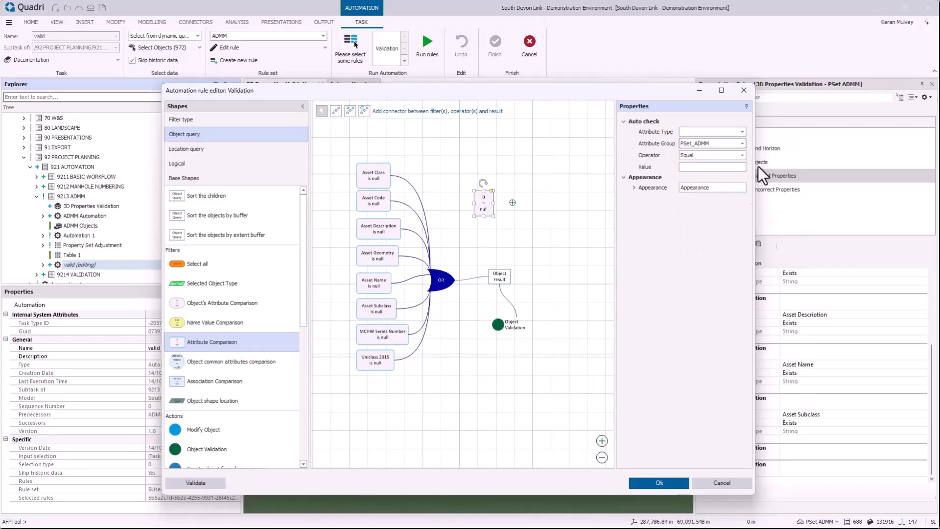
Step: Delete the unconnected Attribute Comparison filter from the Validation rule diagram
click(512, 180)
click(491, 201)
key(Delete)
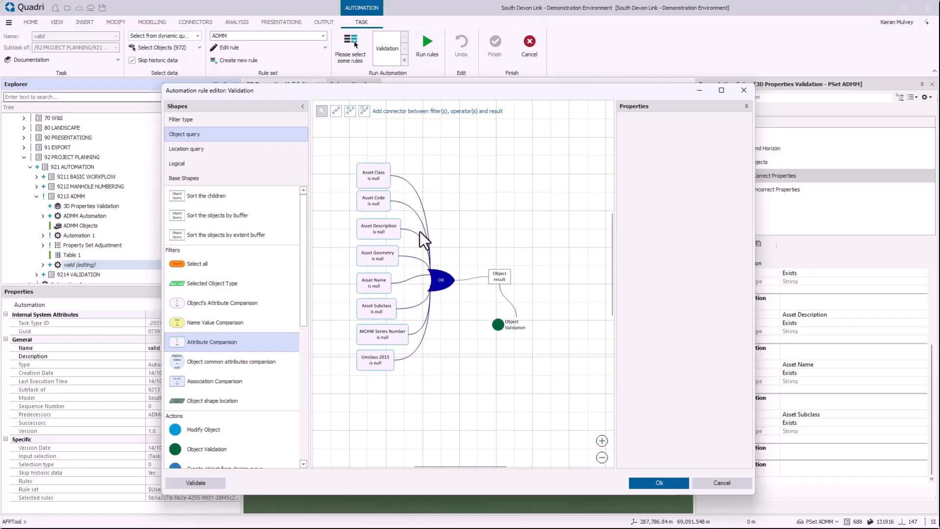
Step: Inspect the object result and its Object Validation action, and open the action's validation rule settings with the message and level
click(502, 274)
click(504, 254)
click(513, 325)
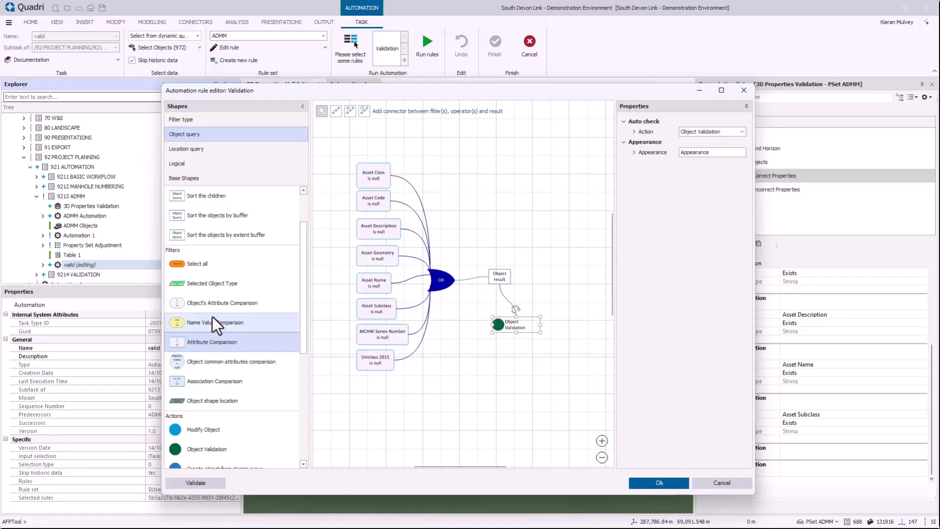
scroll(213, 318, down, 3)
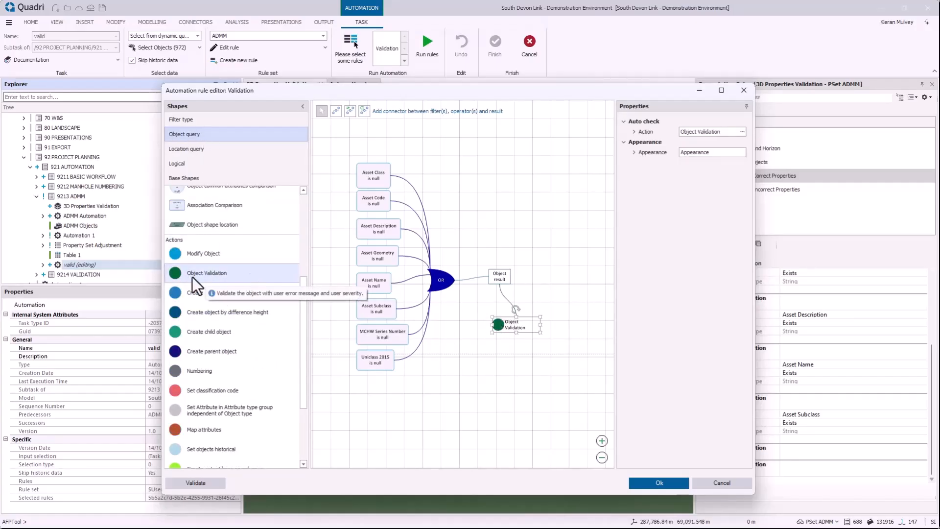
click(743, 132)
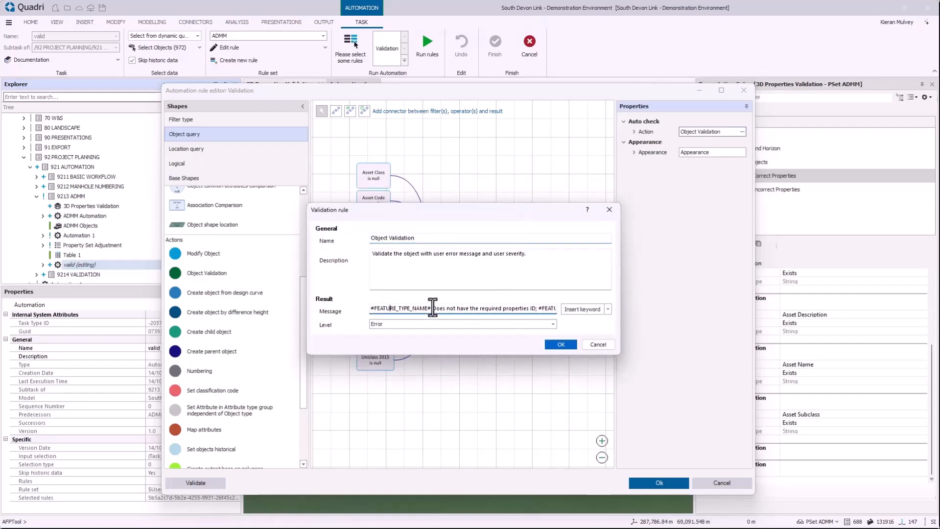
Step: Examine the Object Validation rule's error message and the available keywords for the object type's name and object's id
click(388, 308)
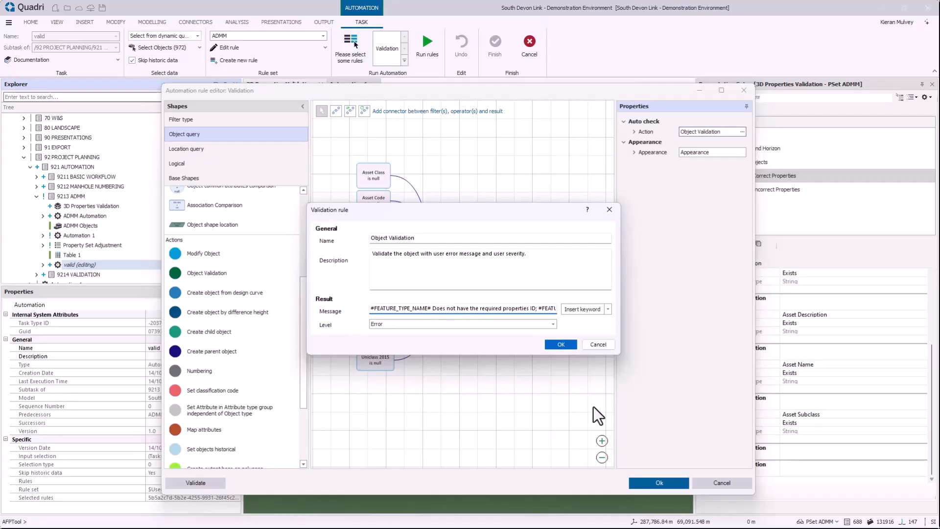
drag(520, 217, 503, 155)
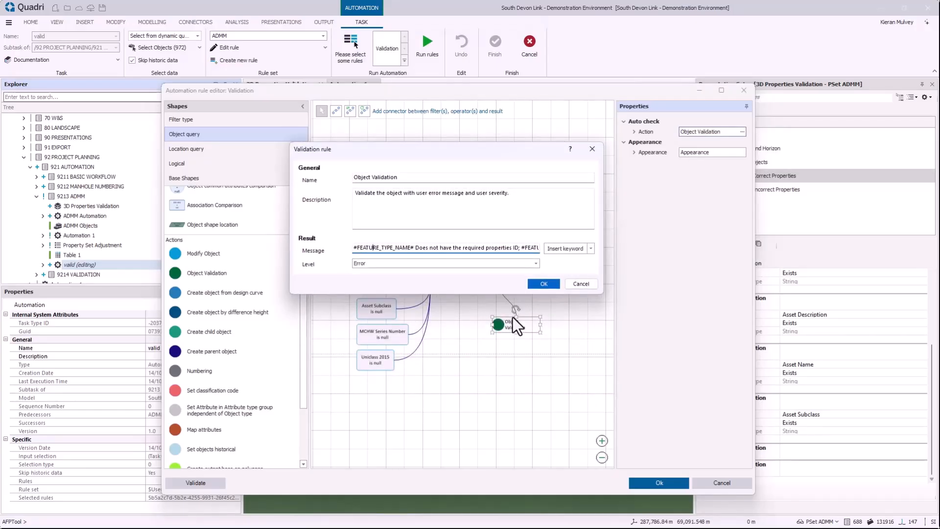
click(591, 249)
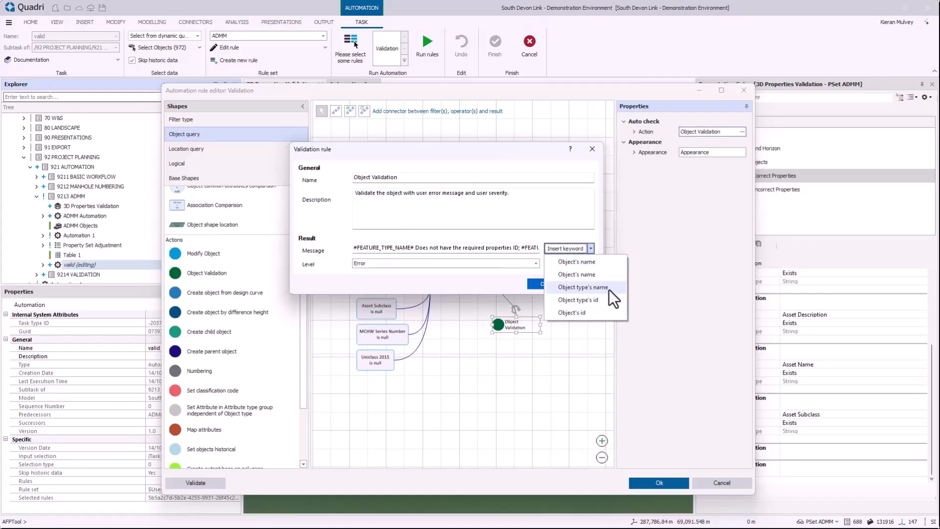
click(446, 250)
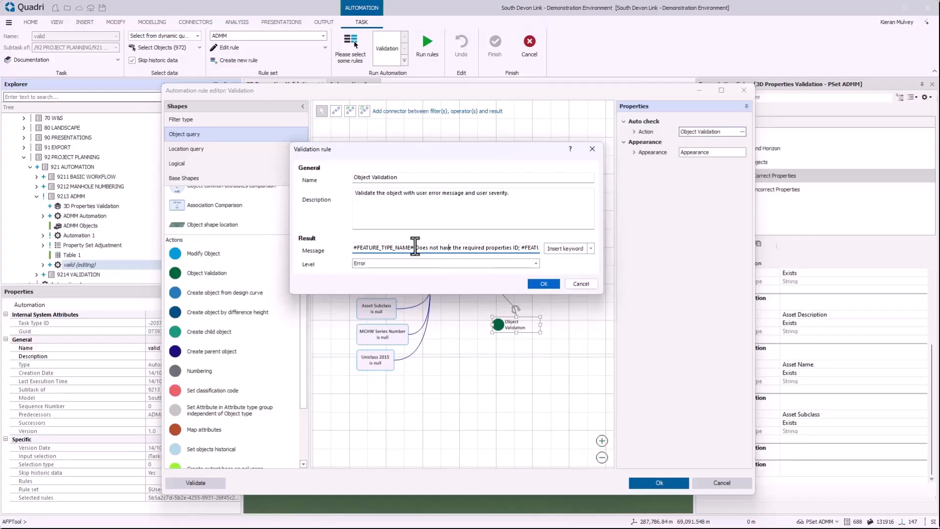
drag(416, 248, 516, 248)
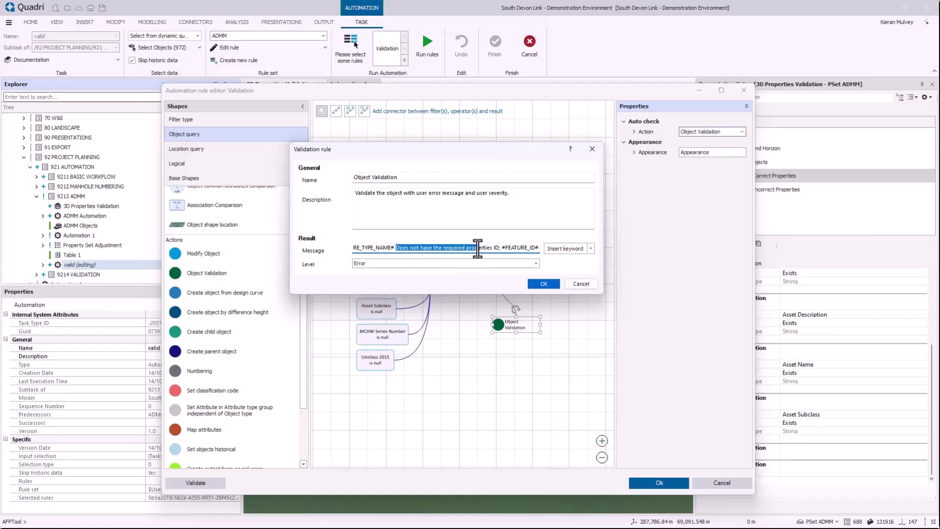
click(507, 252)
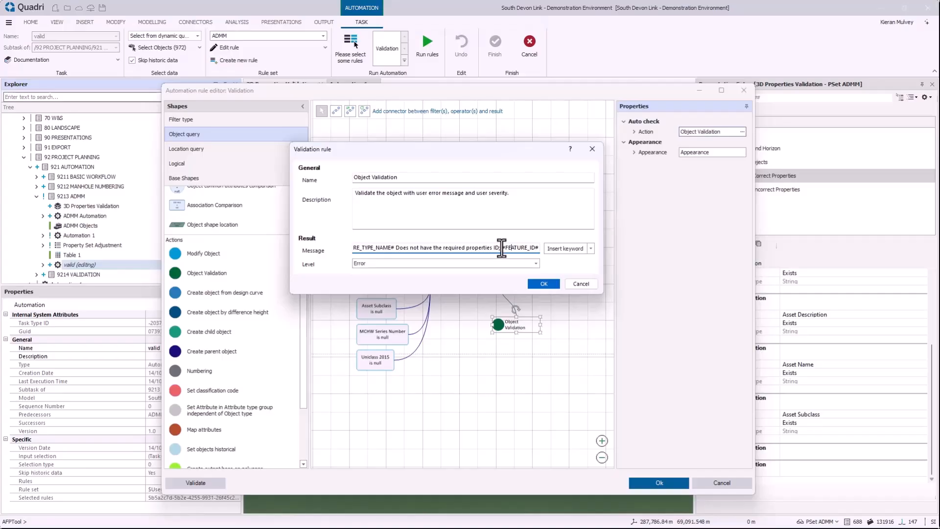
drag(503, 248, 563, 248)
click(522, 250)
click(591, 249)
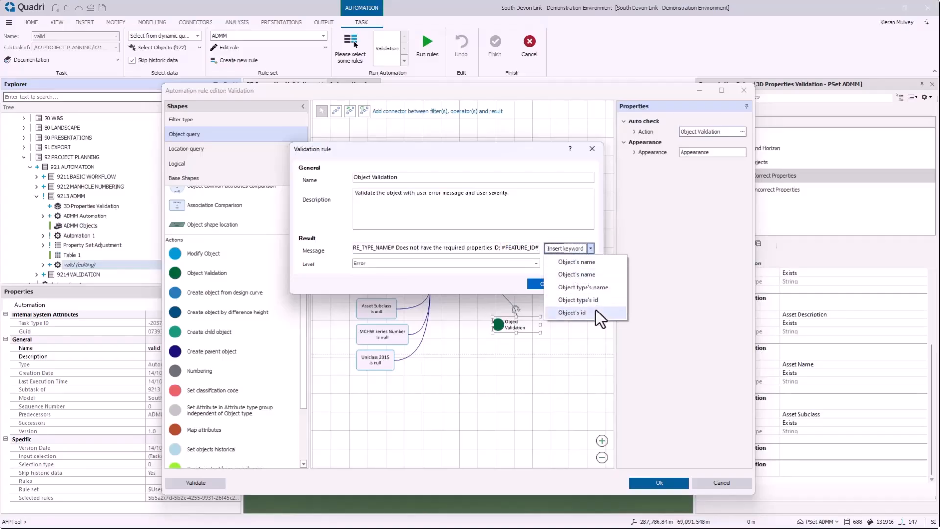
click(510, 232)
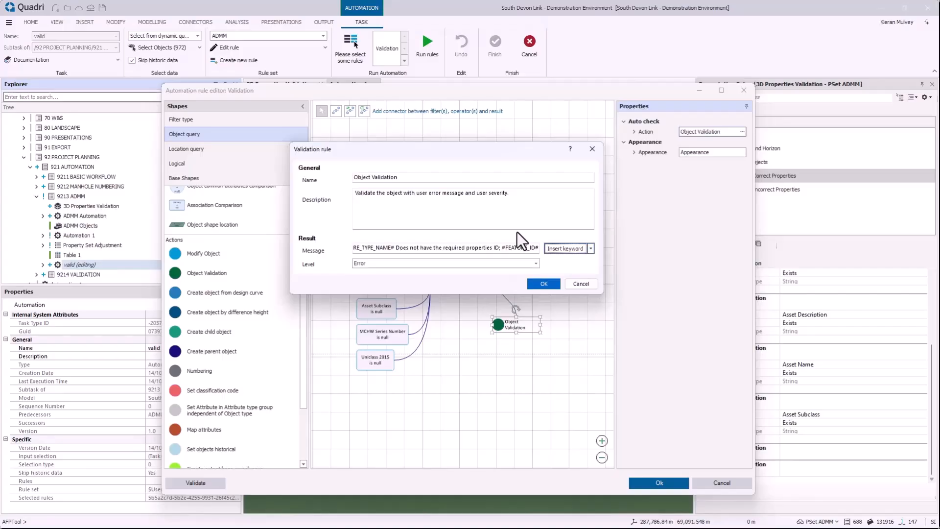
Step: Accept the Object Validation settings and run the Validation rule with the presentation setup closed
click(540, 285)
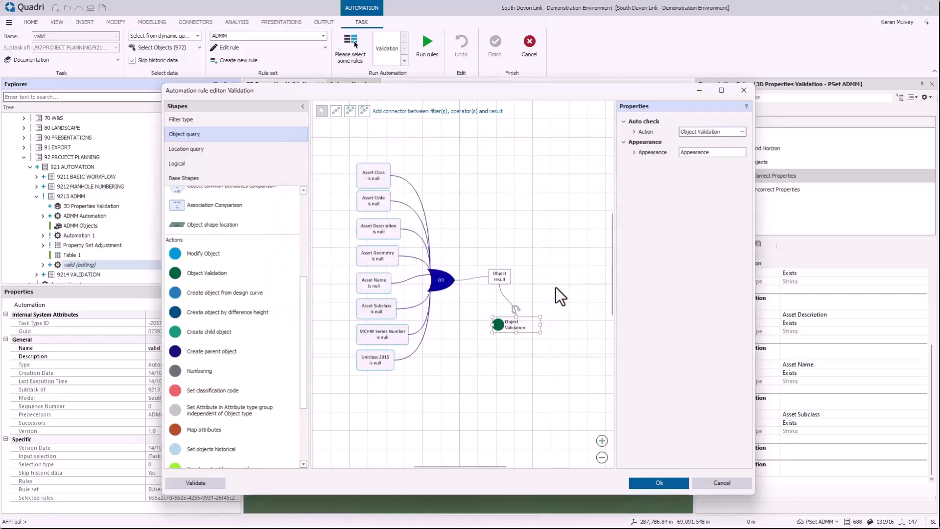
click(660, 483)
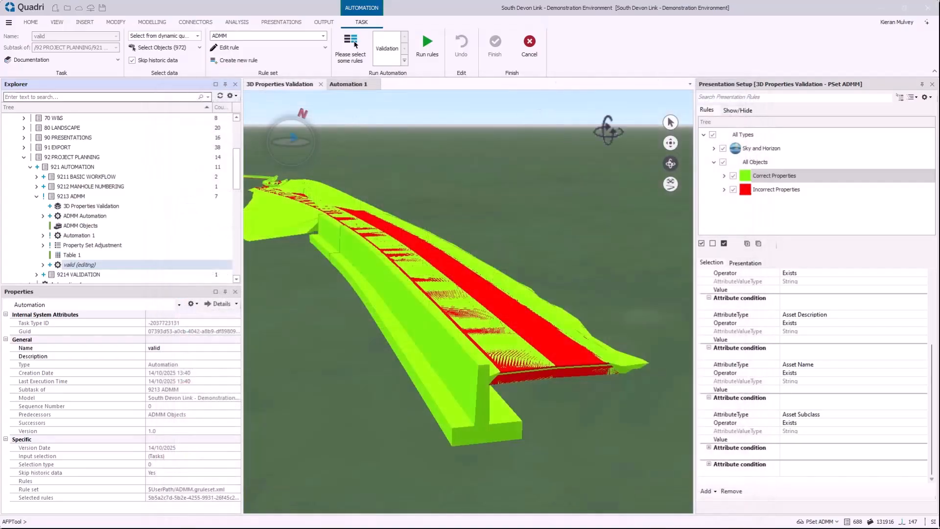
click(933, 84)
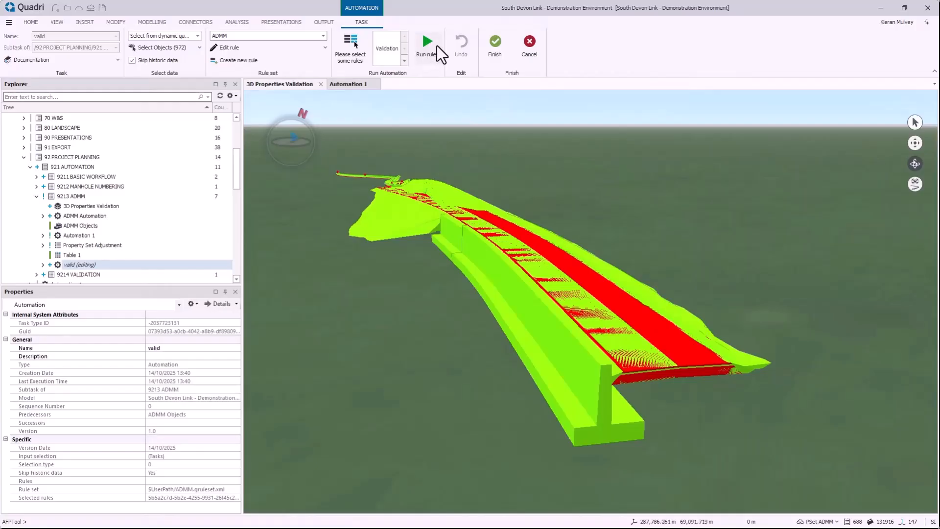
click(427, 48)
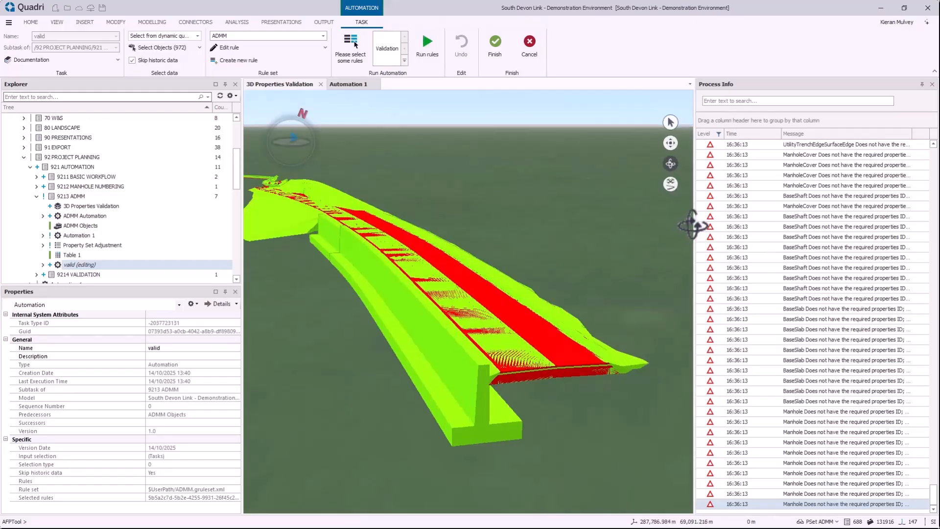
Step: Widen the validation results and select the StakeOutStringEmbedment object with ID 243797 from its error to inspect its PSet_ADMM properties
drag(694, 223, 561, 221)
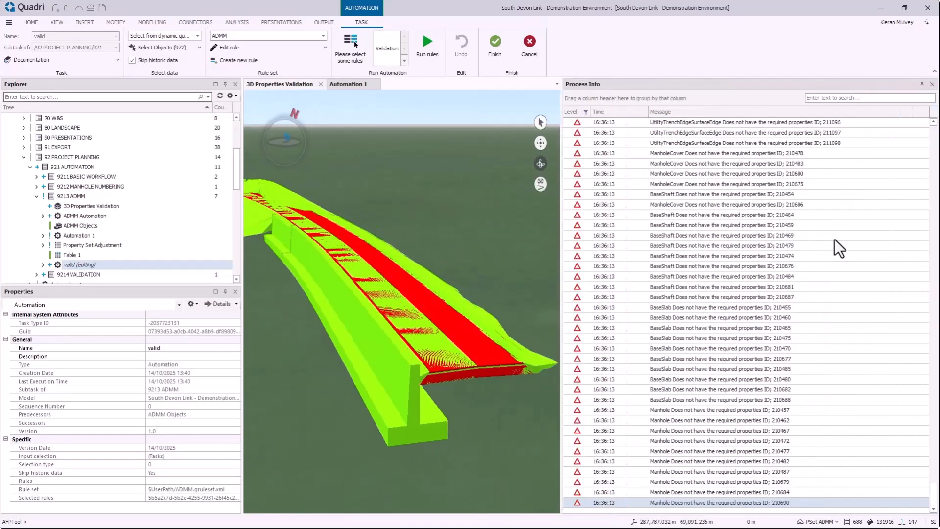
drag(933, 495, 933, 409)
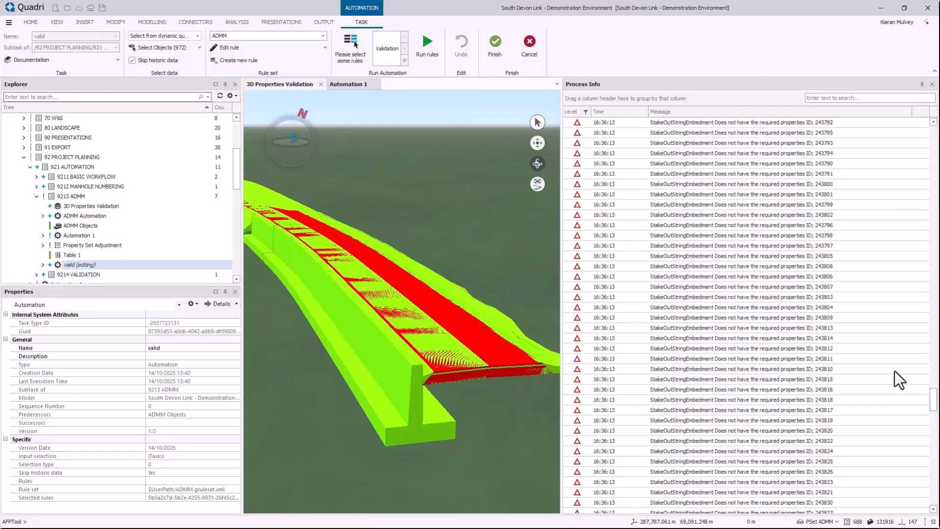
click(768, 307)
click(658, 249)
right_click(659, 247)
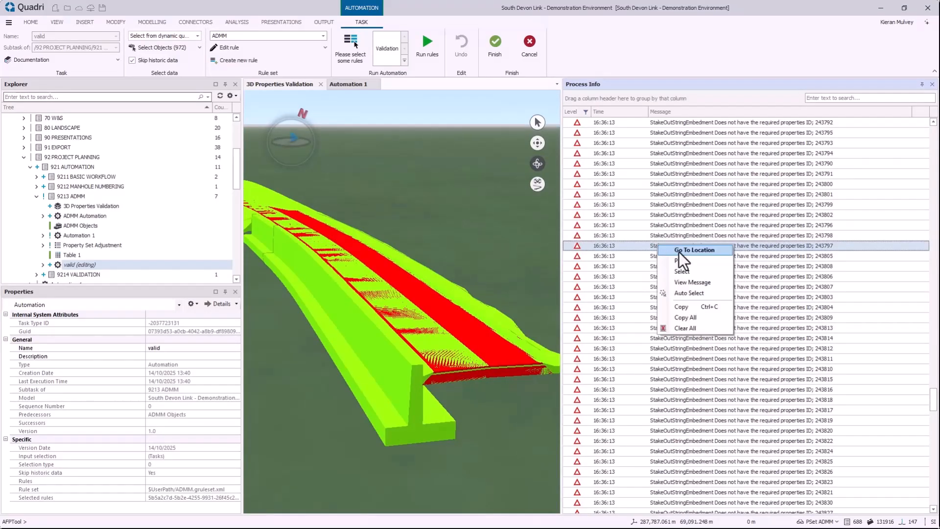
click(709, 271)
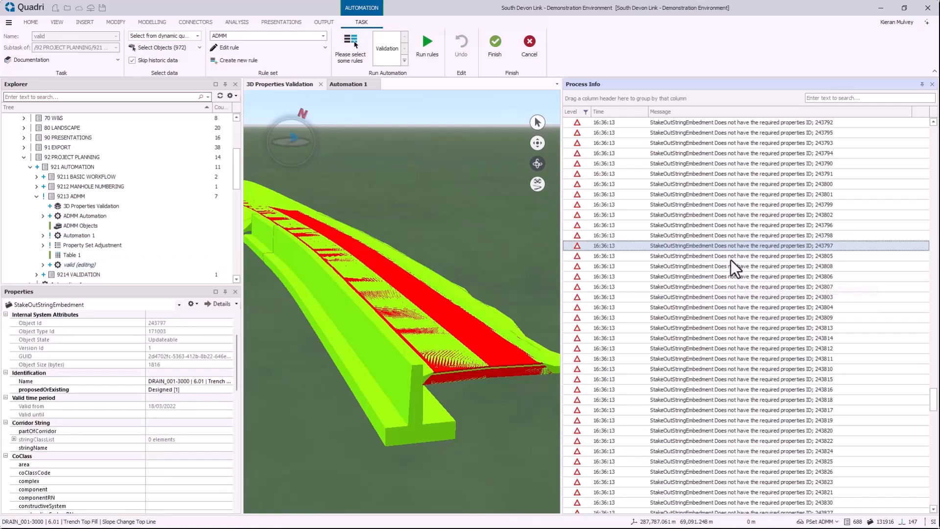
drag(239, 357, 237, 468)
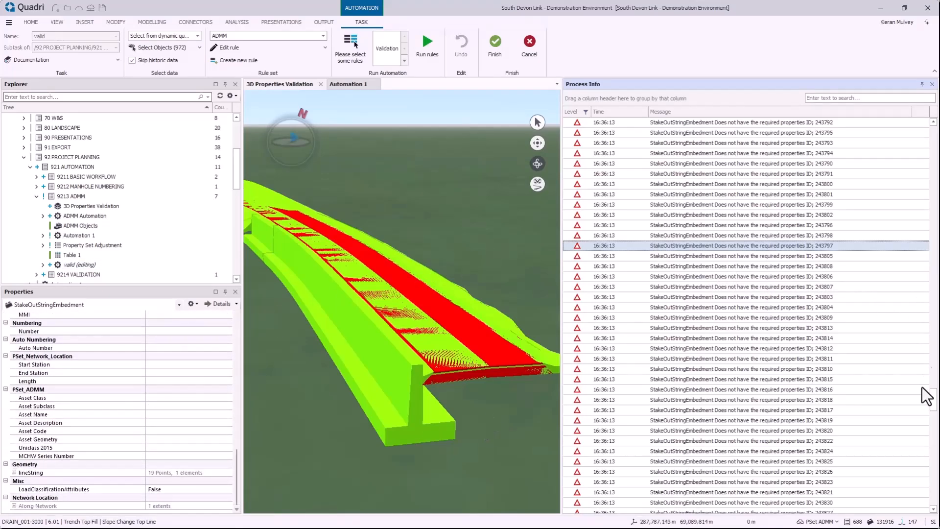
Step: Select the BaseSlab object with ID 210510 from its error, inspect its PSet_ADMM Asset Geometry property, and look through the neighbouring errors
drag(934, 407, 934, 443)
click(666, 337)
right_click(665, 337)
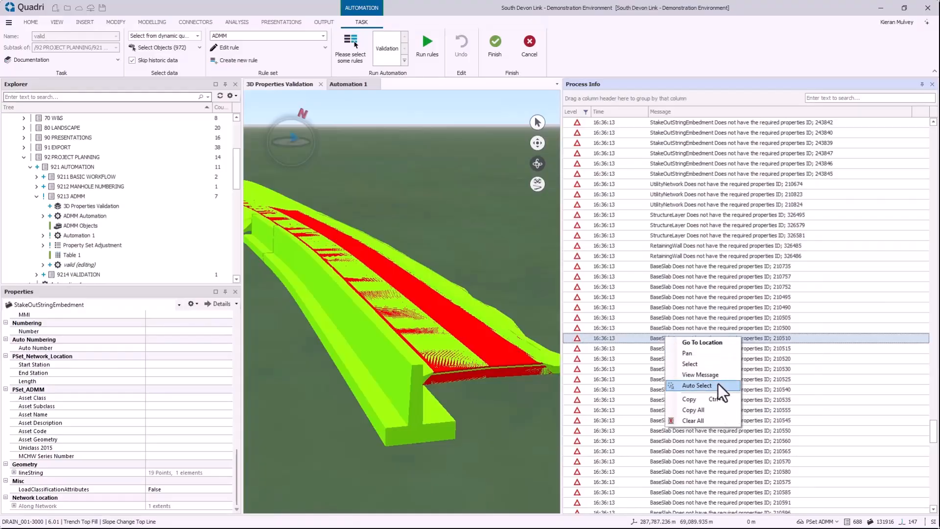
click(707, 365)
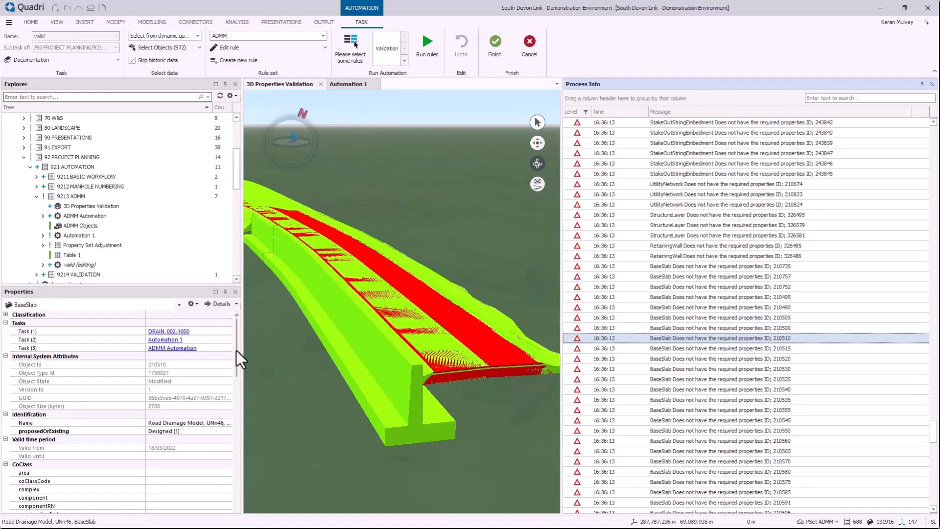
drag(236, 351, 240, 469)
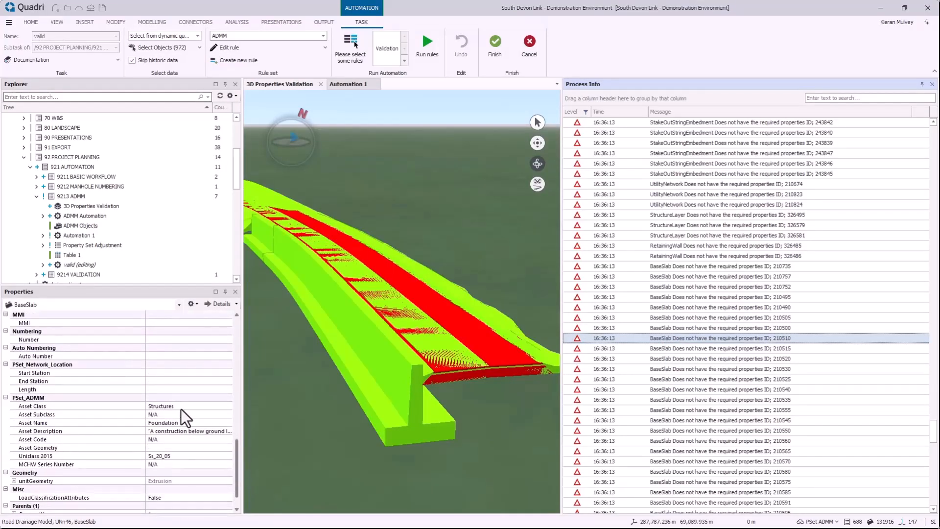
click(172, 448)
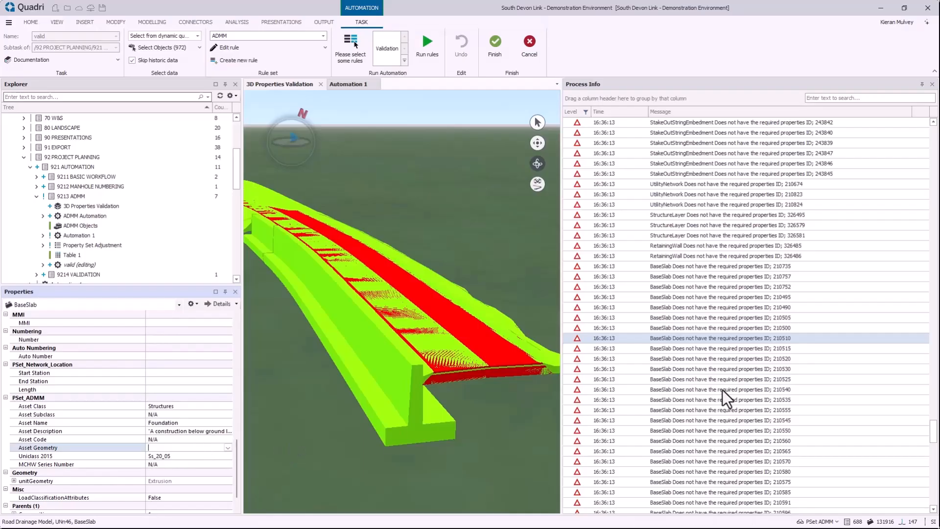
scroll(722, 390, down, 2)
scroll(722, 390, down, 8)
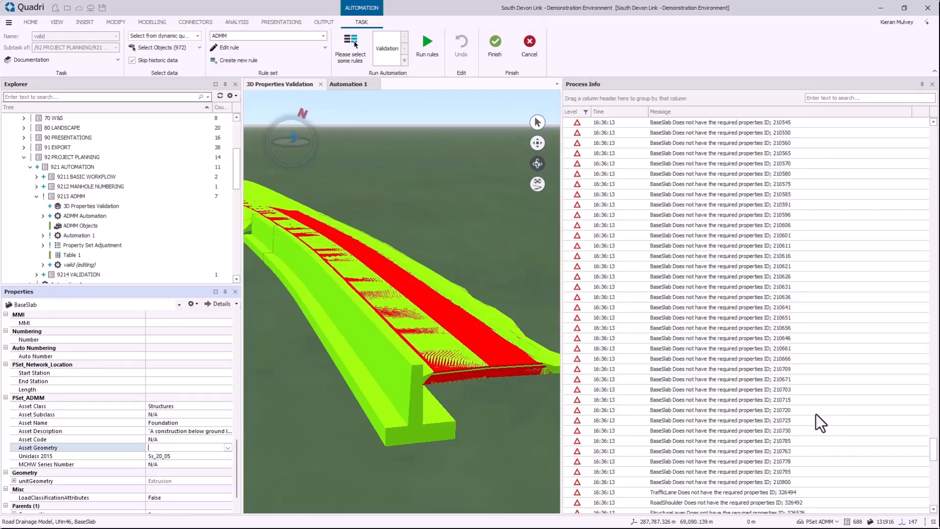
scroll(823, 417, up, 8)
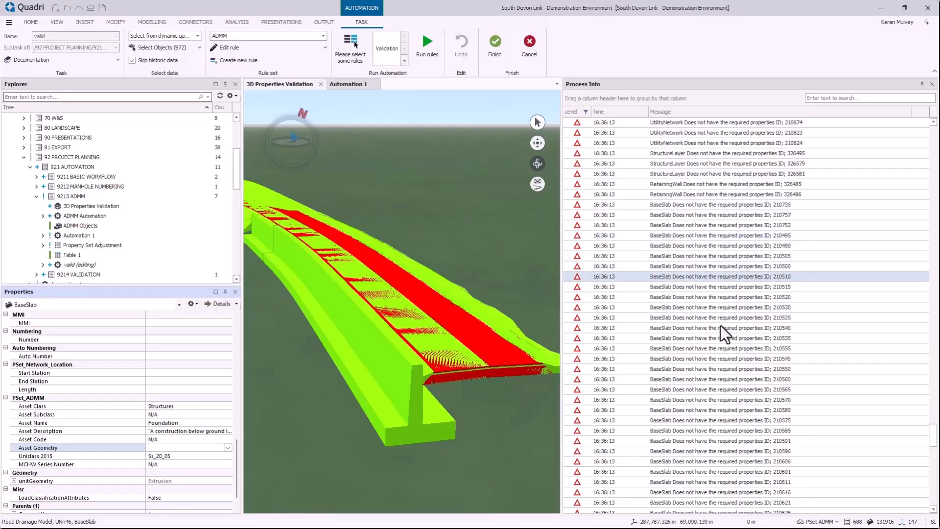
scroll(729, 322, up, 1)
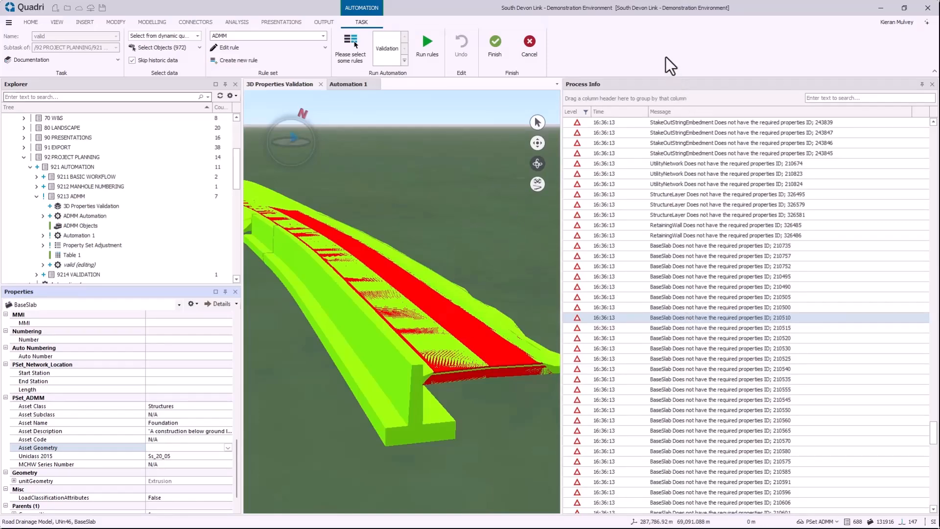
Step: Open the %temp% folder in File Explorer and go to its Trimble\27.00 subfolder
key(super)
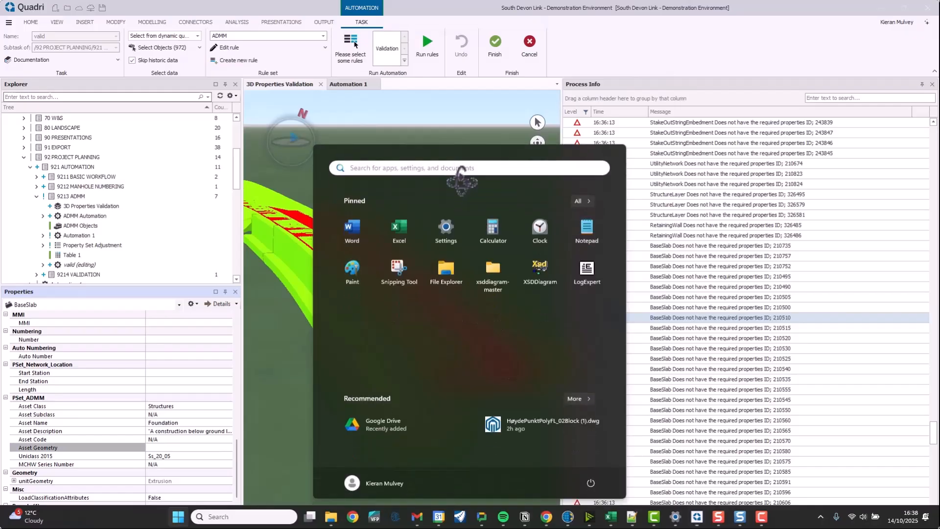
text(%tamp%)
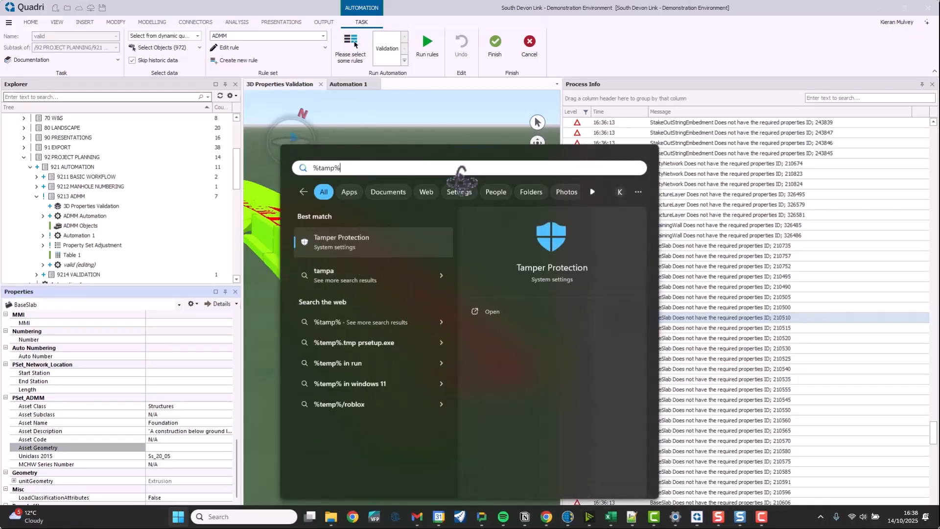
text(emp)
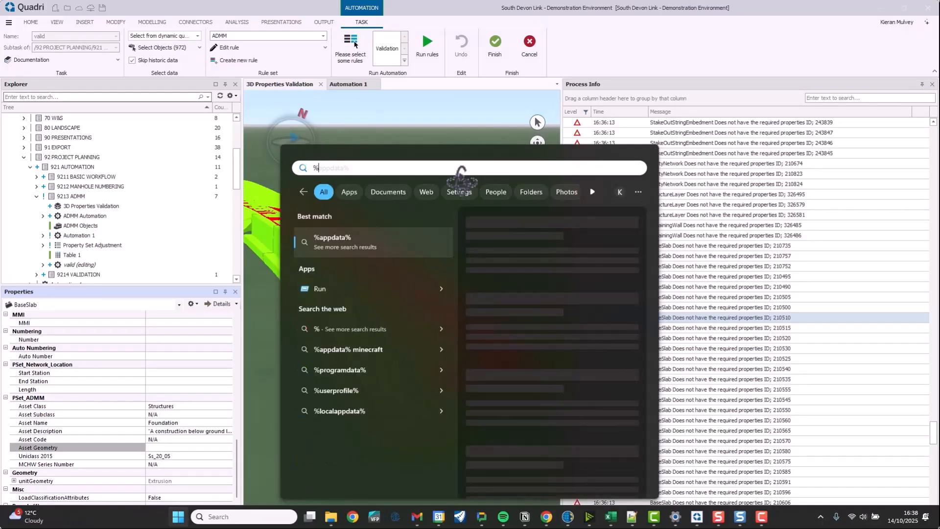
text(%)
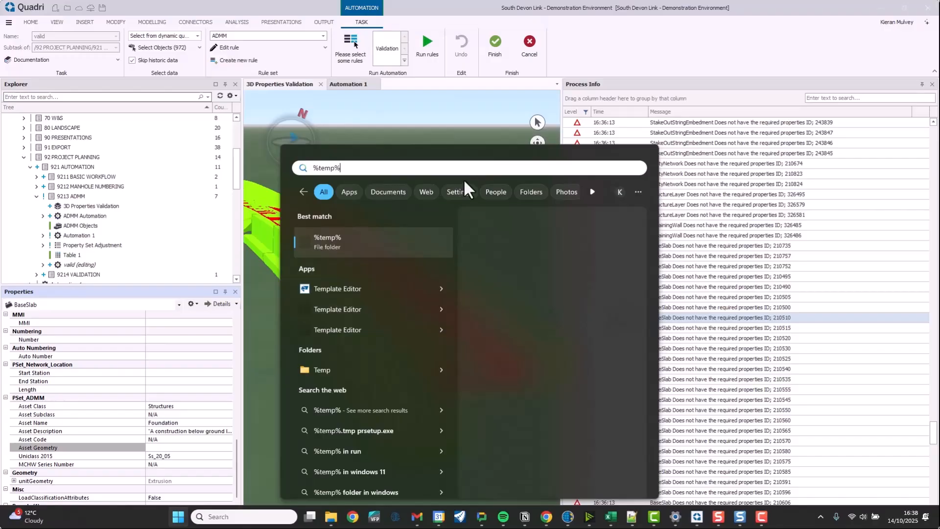
key(Escape)
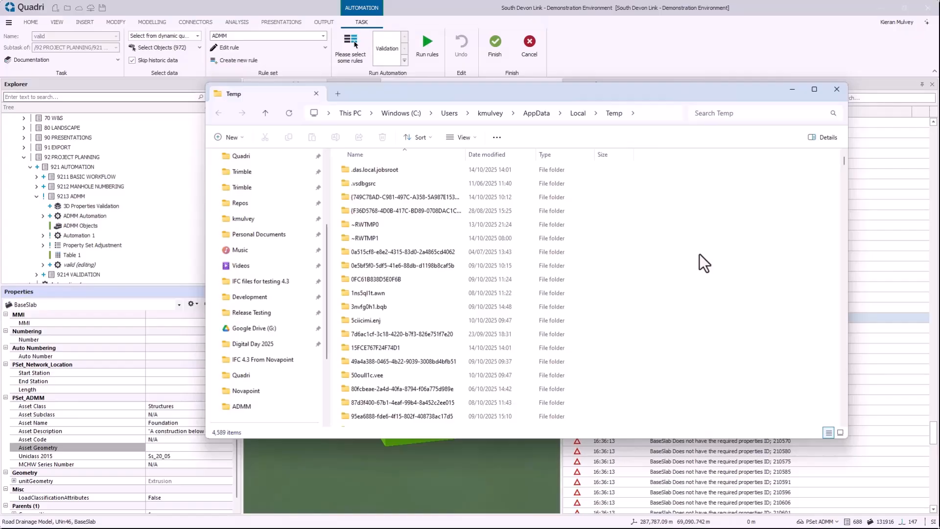
text(trec)
double_click(470, 373)
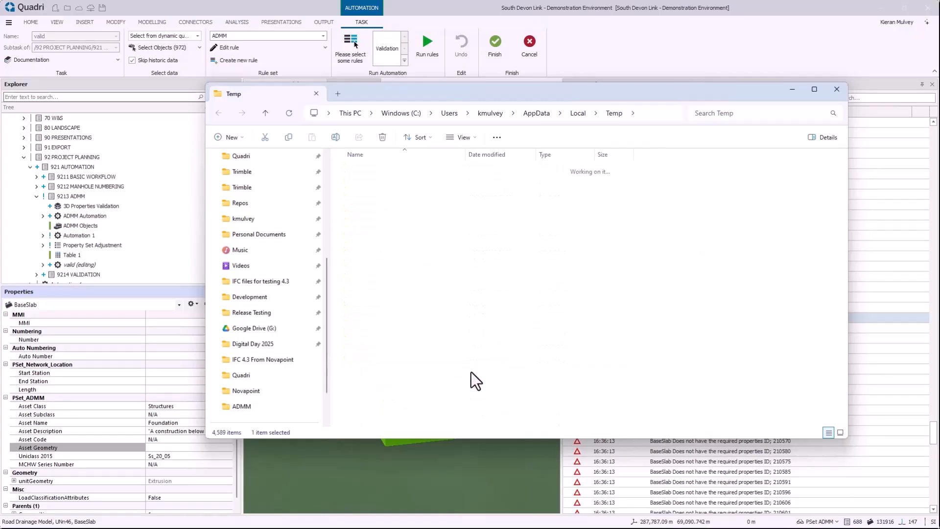
click(363, 170)
double_click(363, 170)
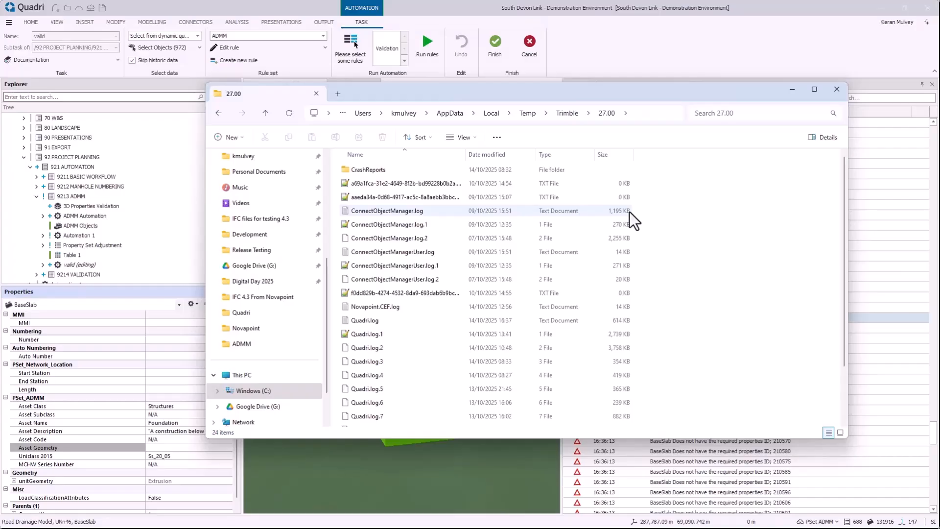
Step: Open QuadriUser.log in Notepad and look through the logged validation errors
scroll(478, 289, down, 2)
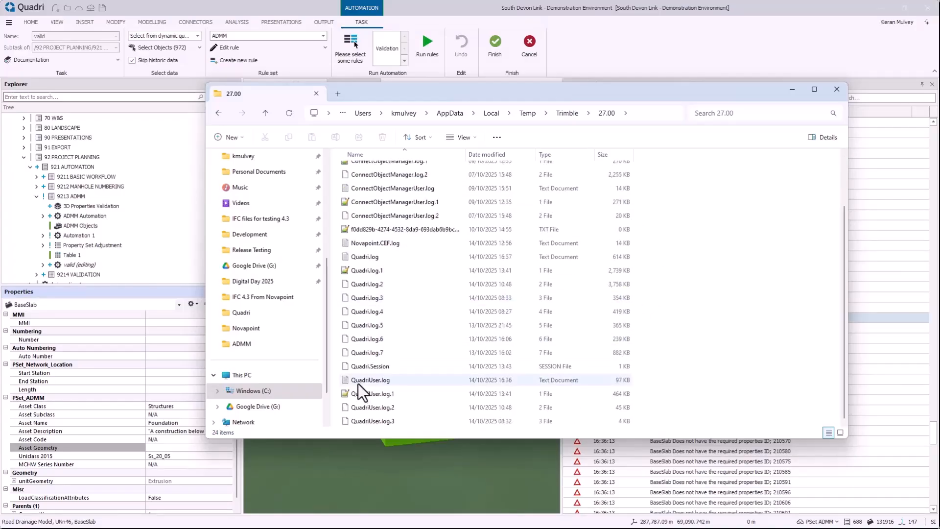
click(372, 383)
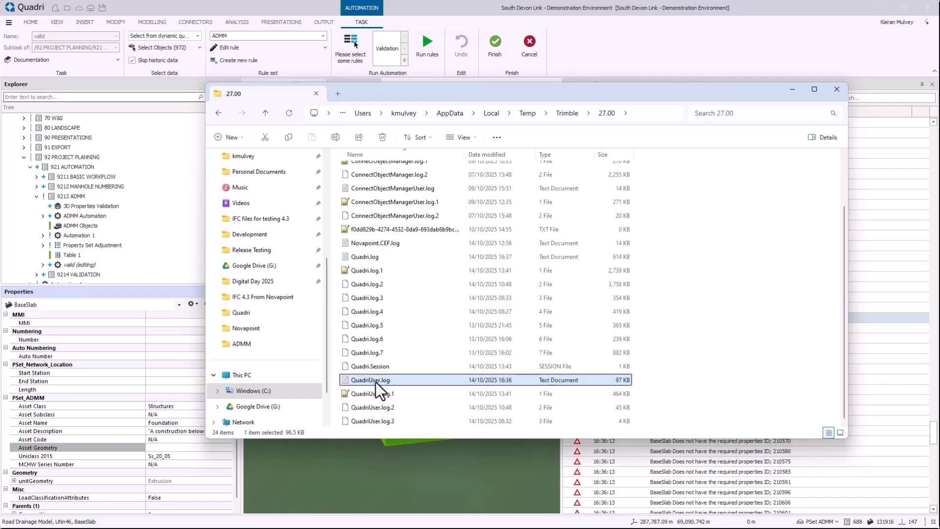
double_click(375, 382)
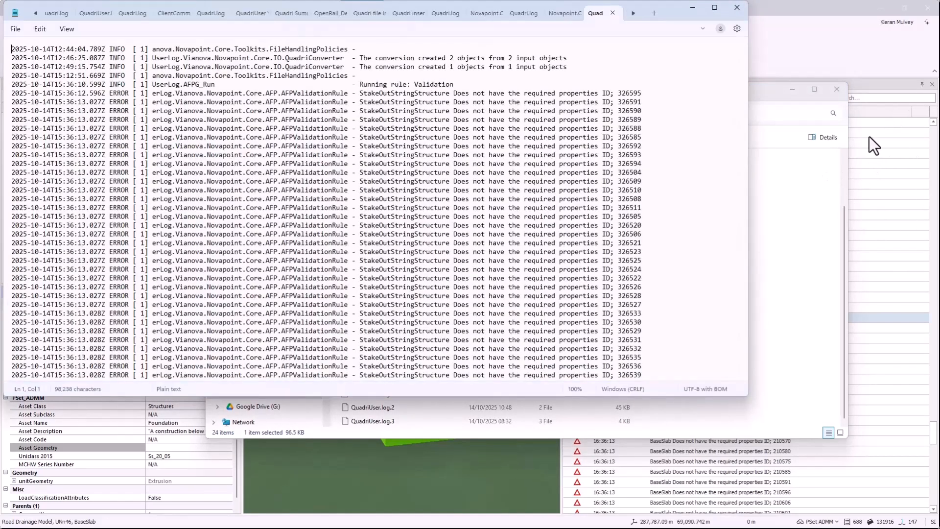
click(667, 112)
scroll(735, 191, down, 20)
scroll(734, 171, up, 20)
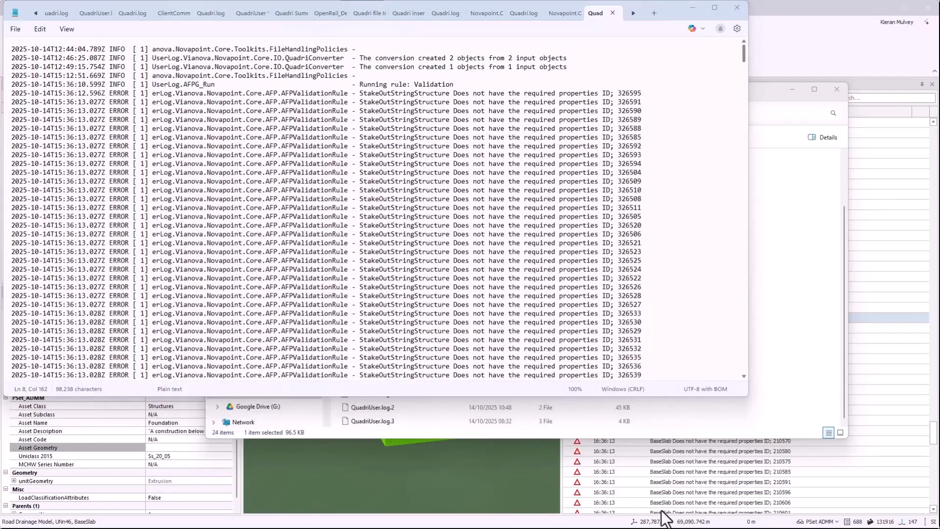
Step: Switch to the Validation.xlsx workbook in Excel
key(super)
mouse_move(600, 519)
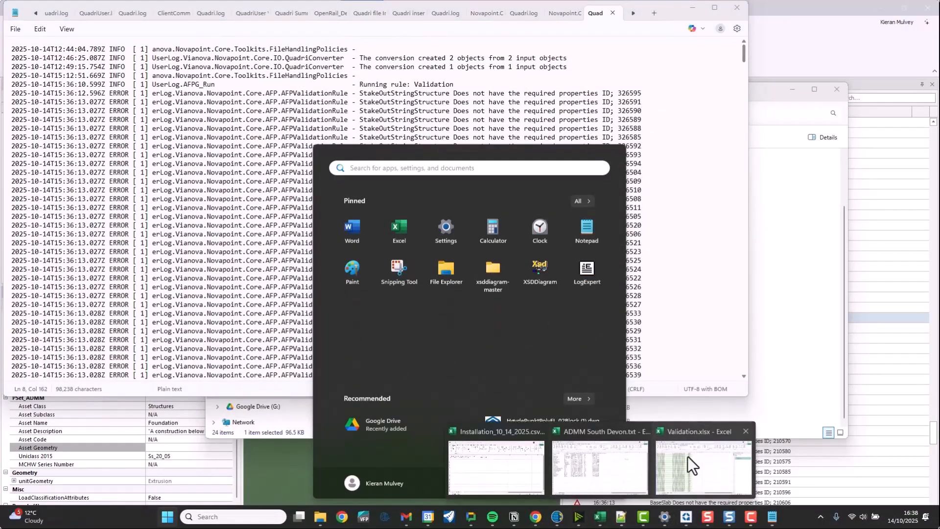
click(688, 459)
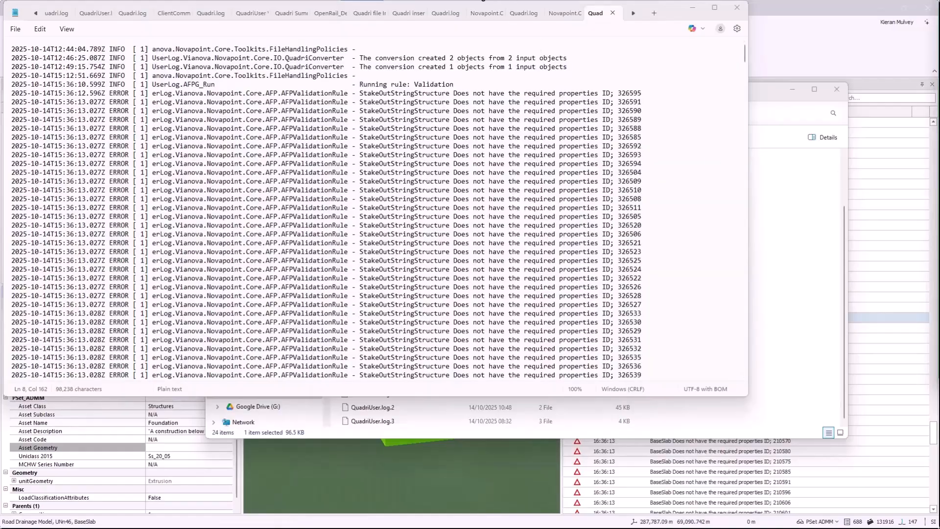
scroll(332, 185, up, 3)
scroll(331, 185, up, 1)
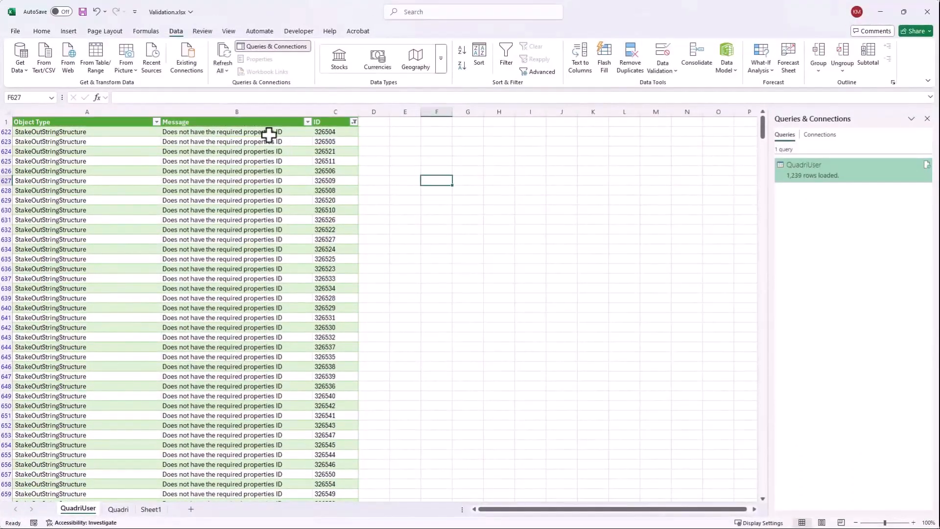
Step: Start a text-file data import, show all file types, and open QuadriUser.log from the Trimble\27.00 folder
click(27, 55)
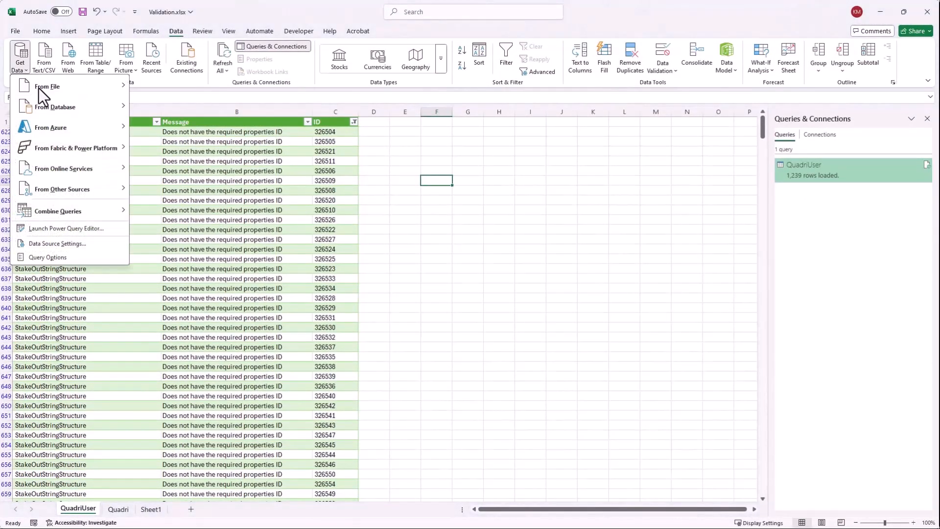
mouse_move(54, 90)
click(192, 109)
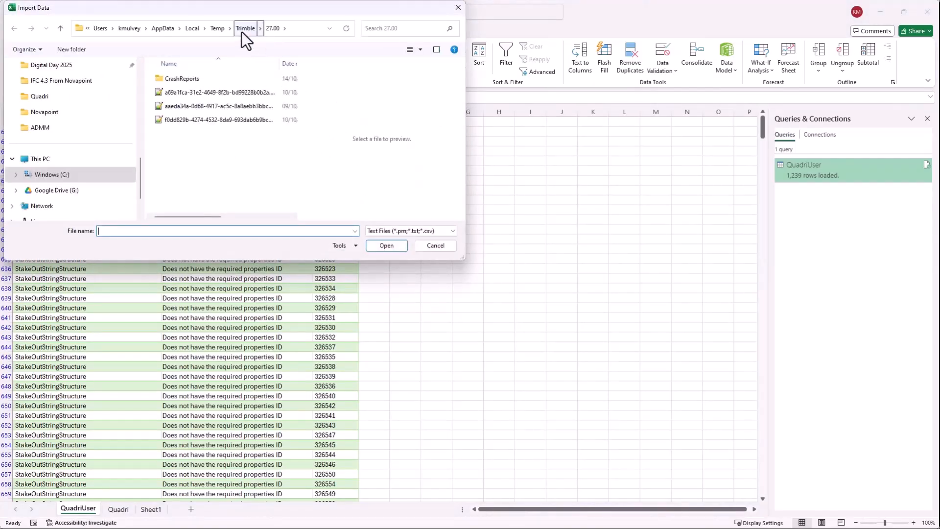
click(407, 231)
click(395, 248)
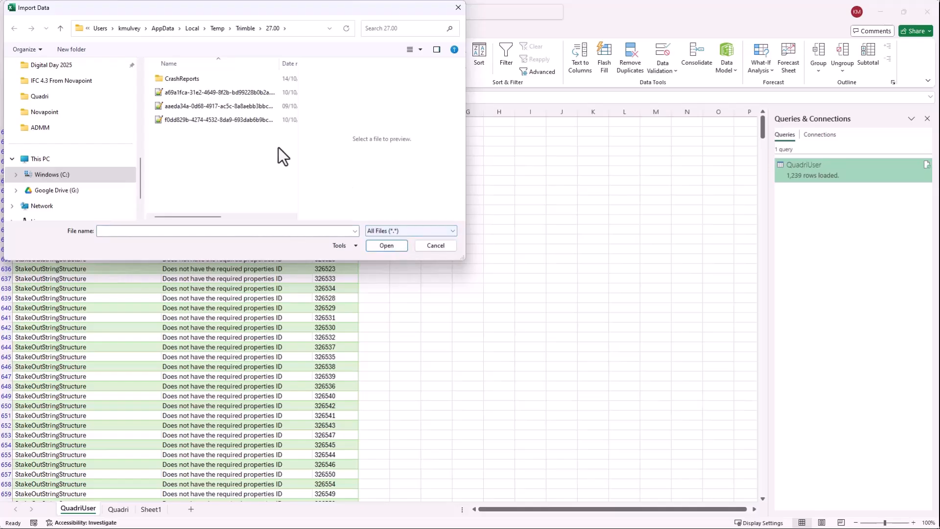
scroll(254, 159, down, 5)
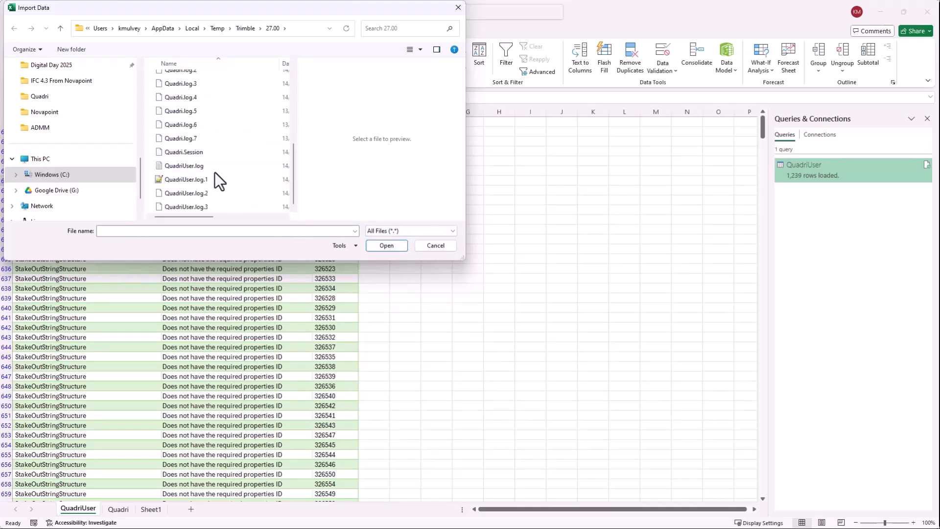
click(205, 168)
click(387, 246)
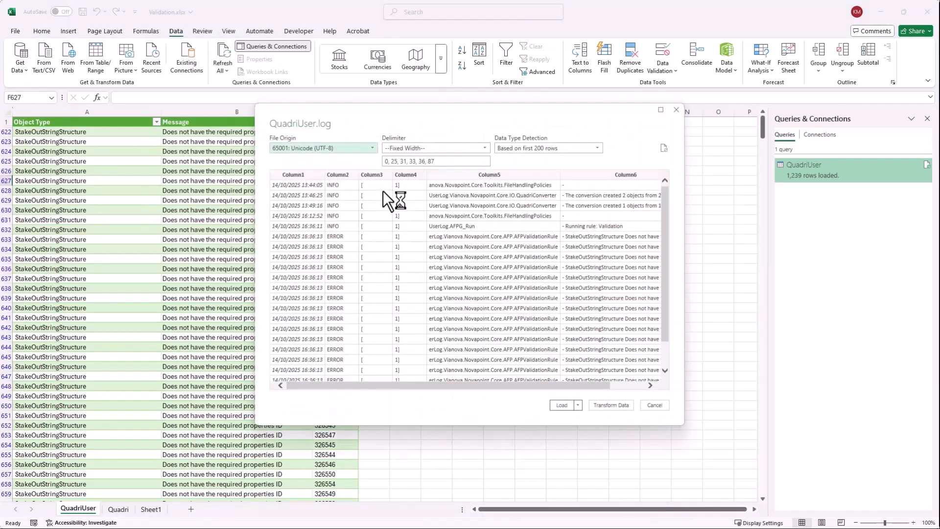
Step: Preview the QuadriUser.log import with a Semicolon delimiter, and close the preview without loading the data
click(463, 150)
click(414, 187)
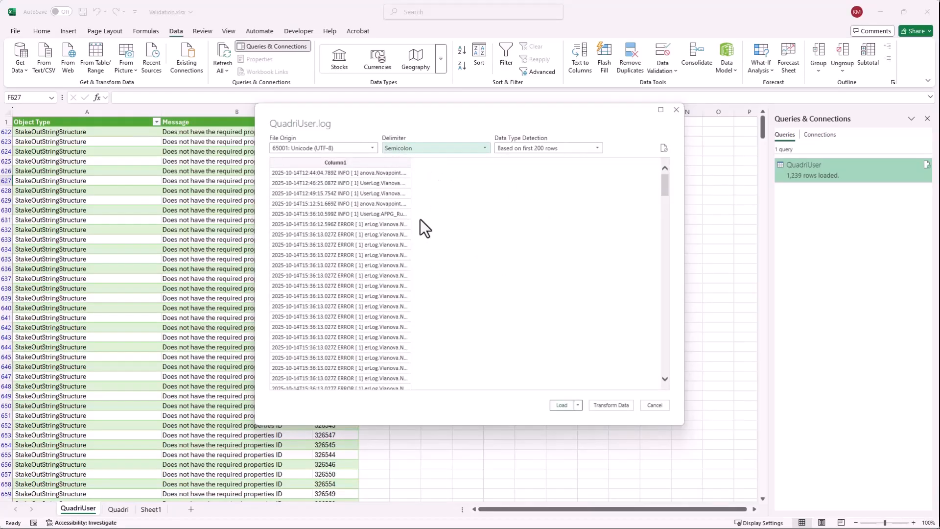
drag(425, 111, 600, 123)
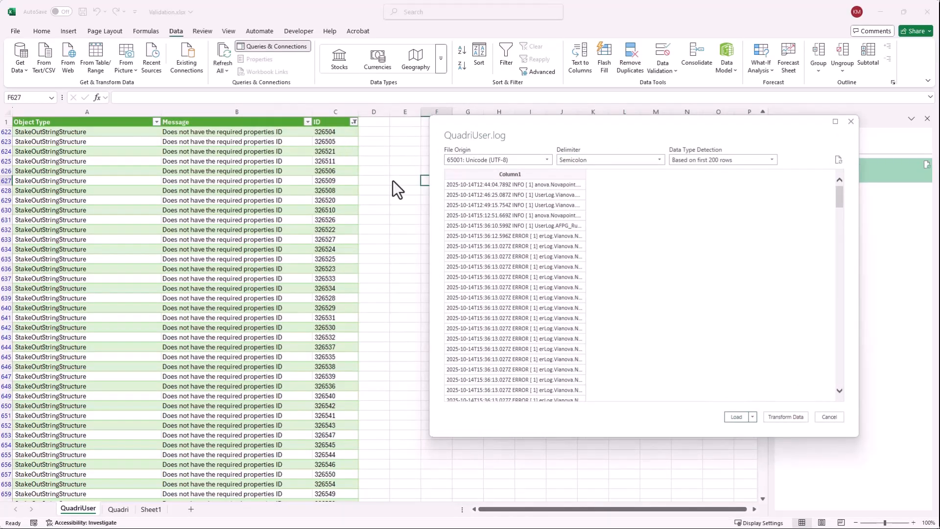
drag(452, 124, 312, 121)
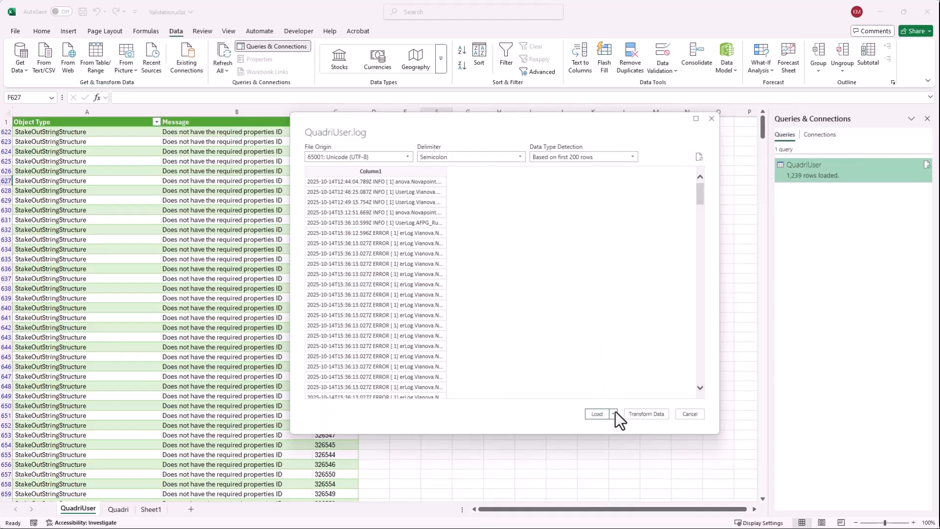
click(712, 118)
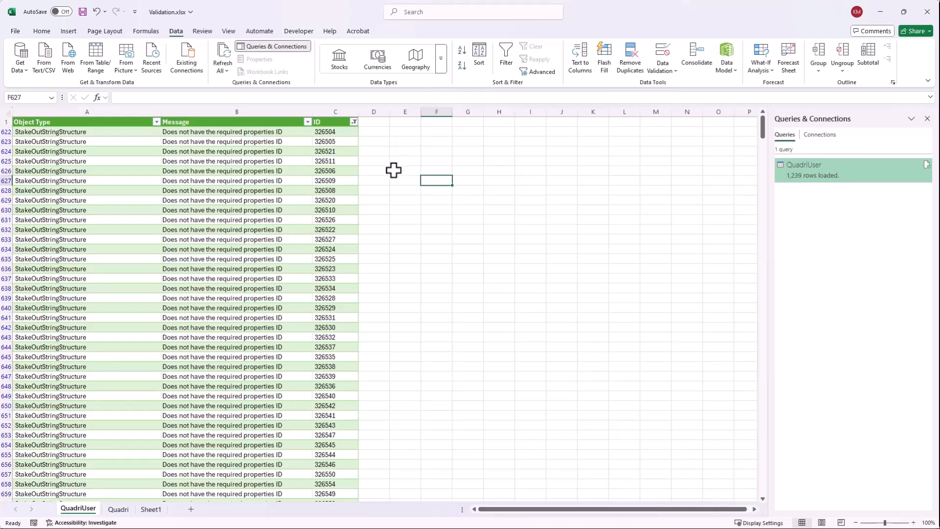
Step: Examine the Object Type, Message and ID columns of the QuadriUser table
click(94, 121)
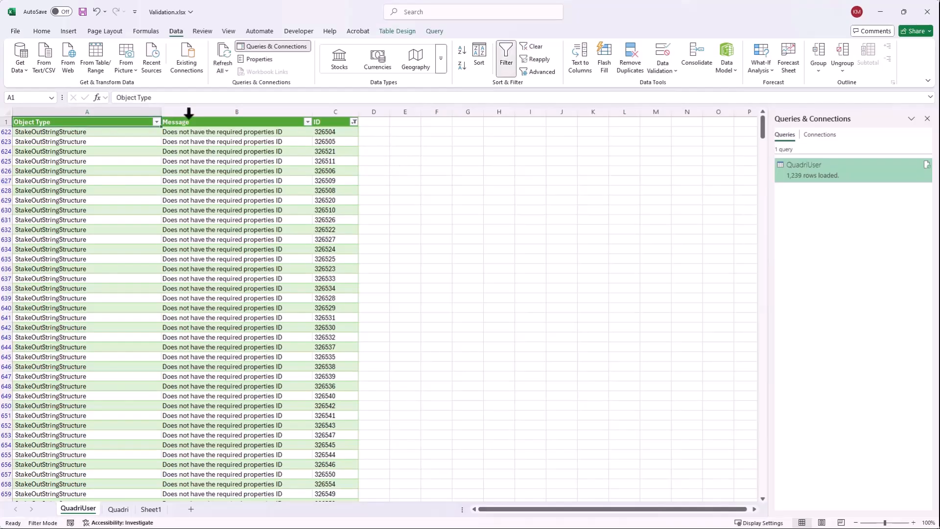
click(189, 118)
click(330, 120)
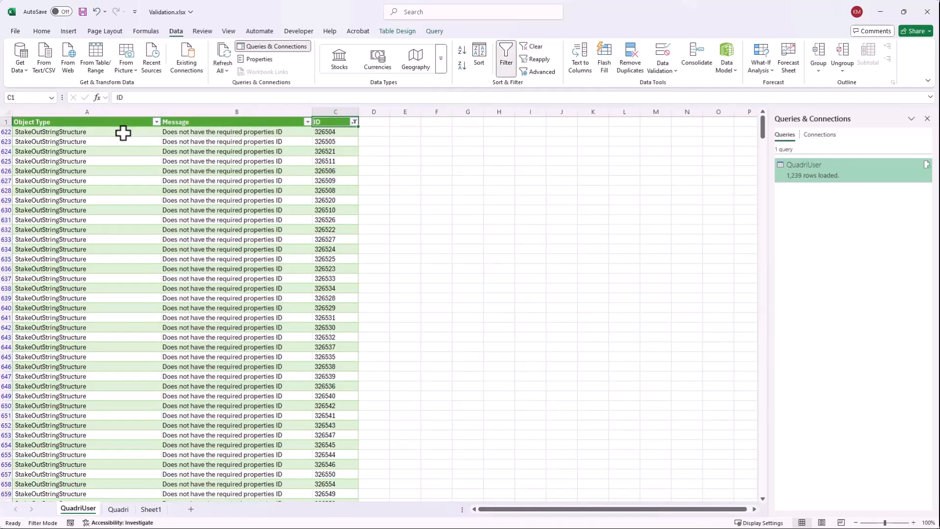
click(83, 132)
click(220, 122)
click(326, 123)
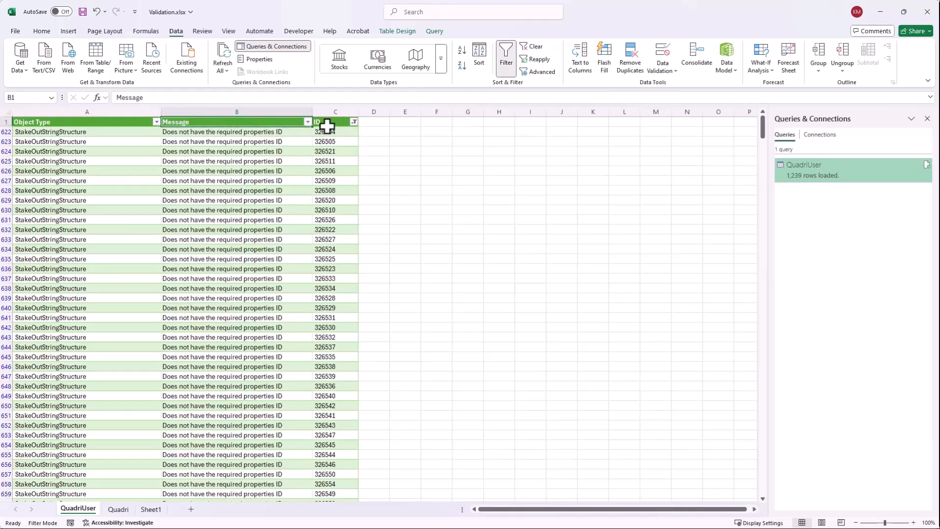
scroll(329, 169, down, 3)
drag(762, 146, 757, 101)
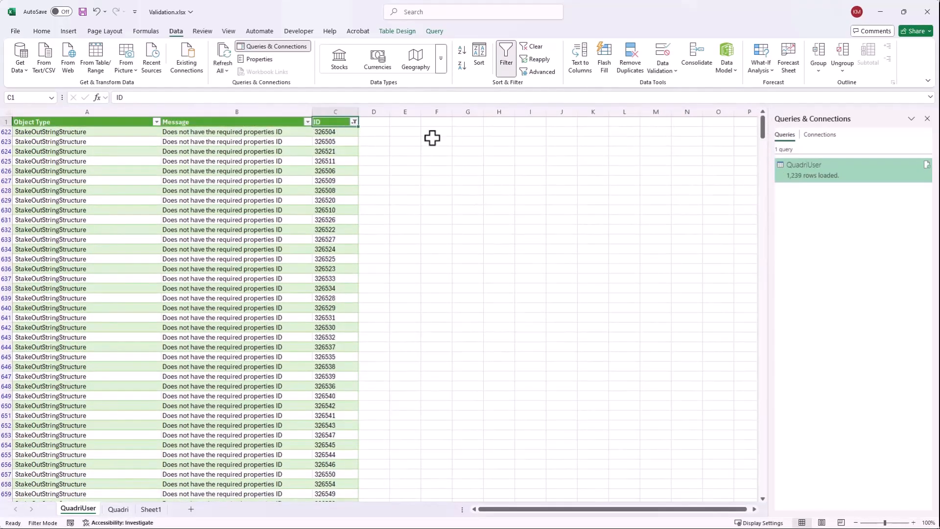
Step: Refresh the QuadriUser table from the log file, and check the ID in its last Manhole row
click(223, 54)
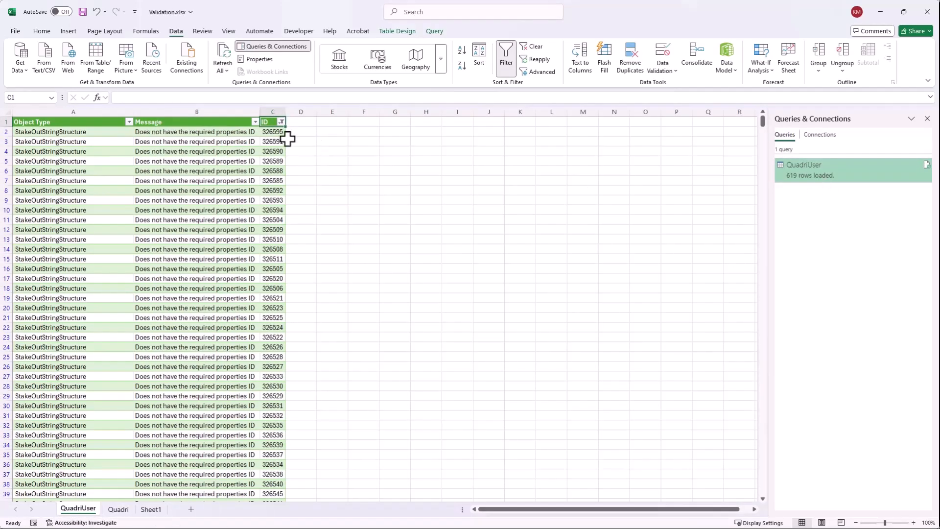
scroll(364, 195, down, 4)
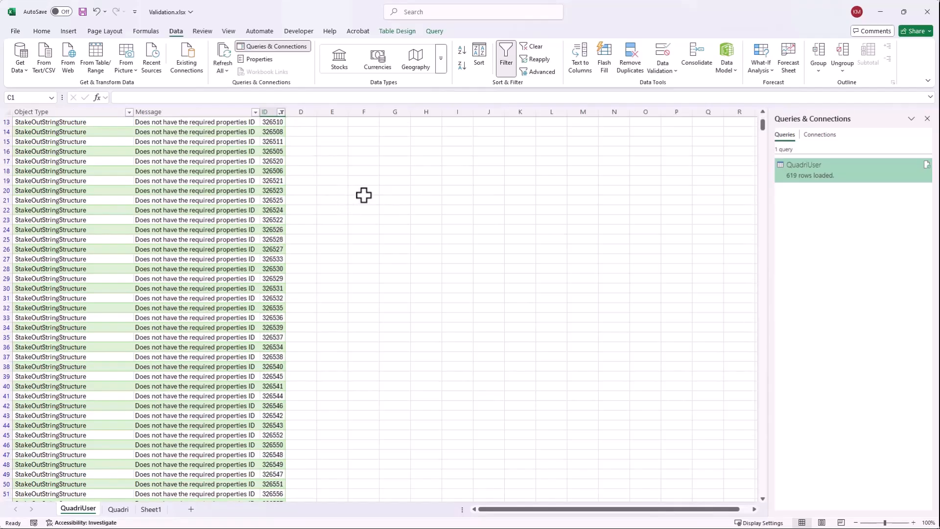
drag(763, 123, 739, 309)
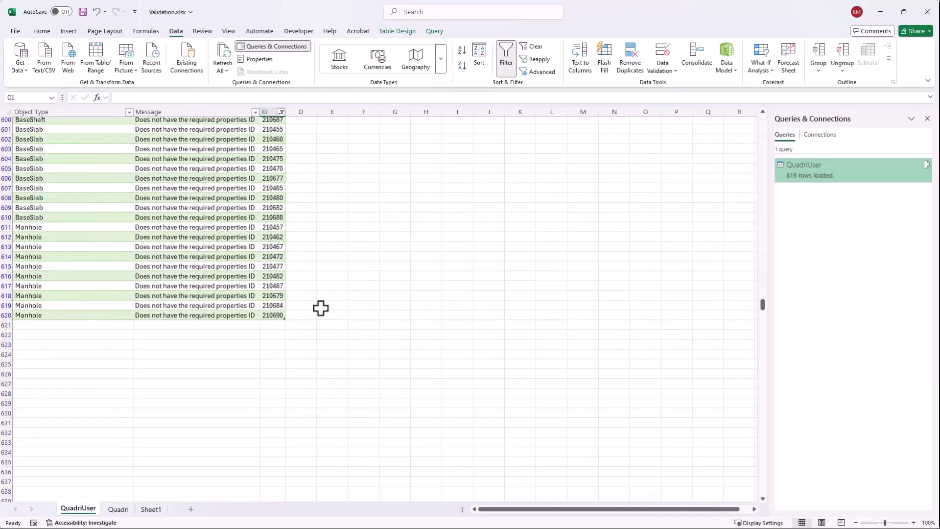
click(277, 316)
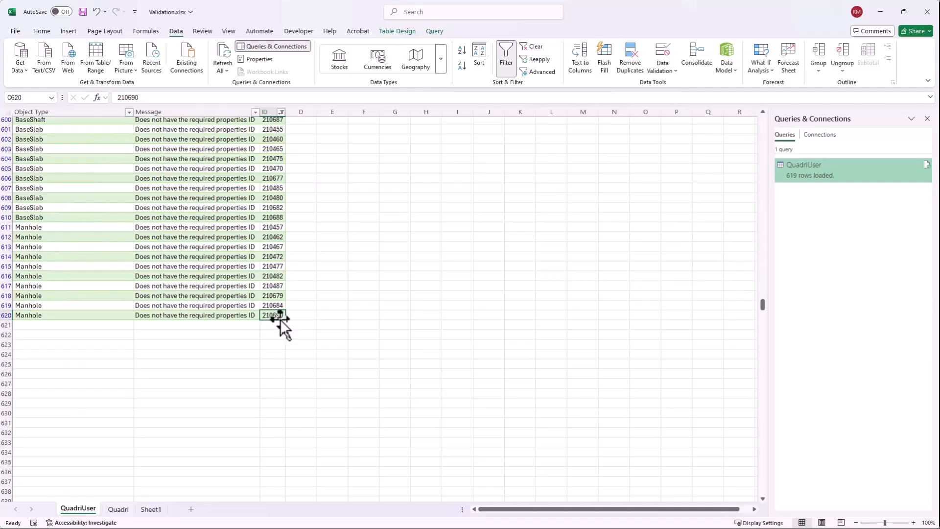
Step: Switch to Quadri and select the last Manhole error at the end of the Process Info messages
key(super)
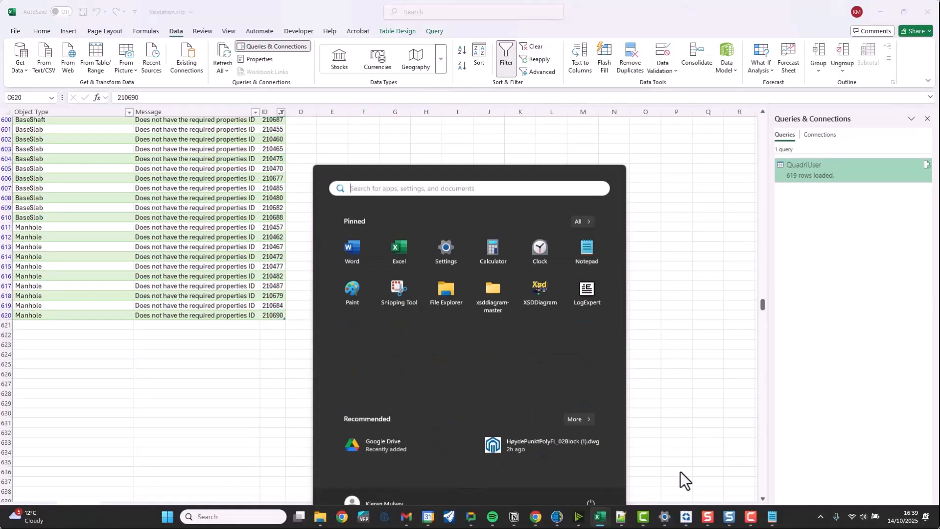
click(715, 518)
drag(933, 433, 933, 500)
click(657, 503)
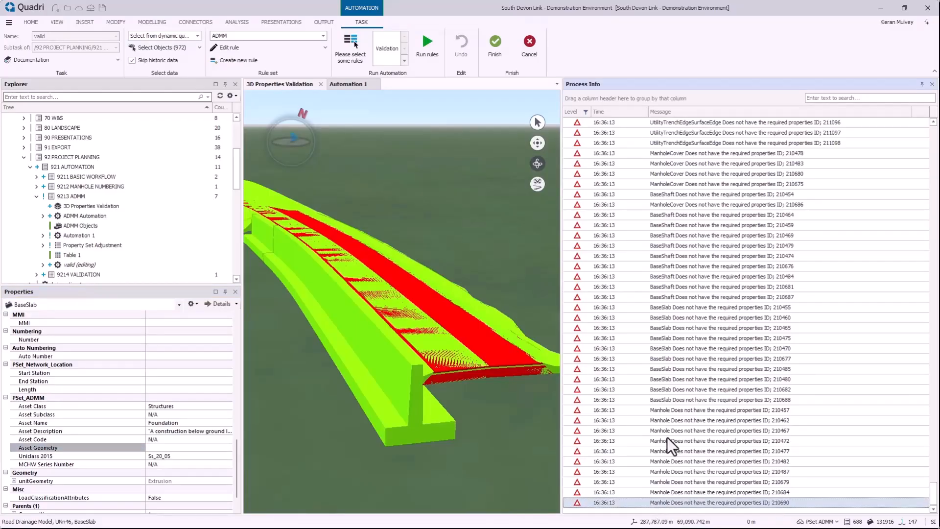
Step: View the validated road model in 3D, and switch to Excel to compare it with the last error rows
drag(499, 386, 485, 399)
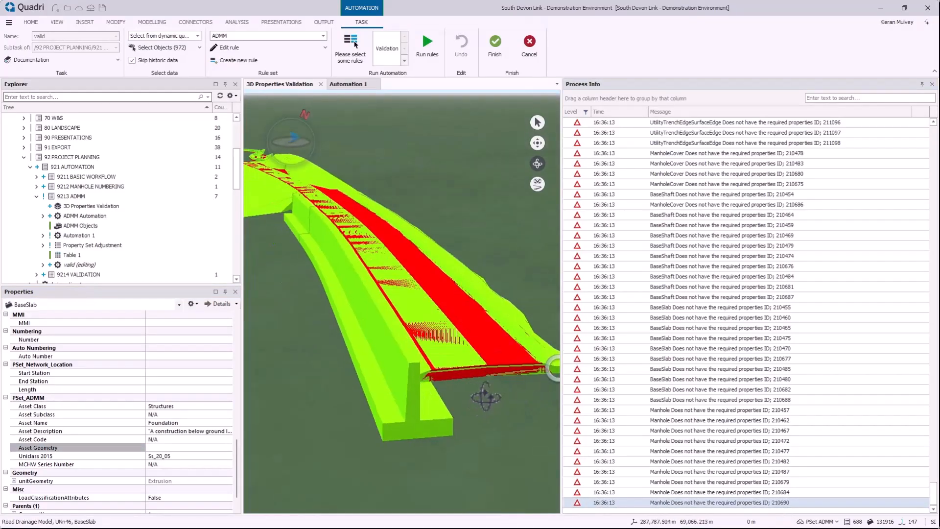
click(538, 143)
scroll(483, 205, down, 2)
key(alt+Tab)
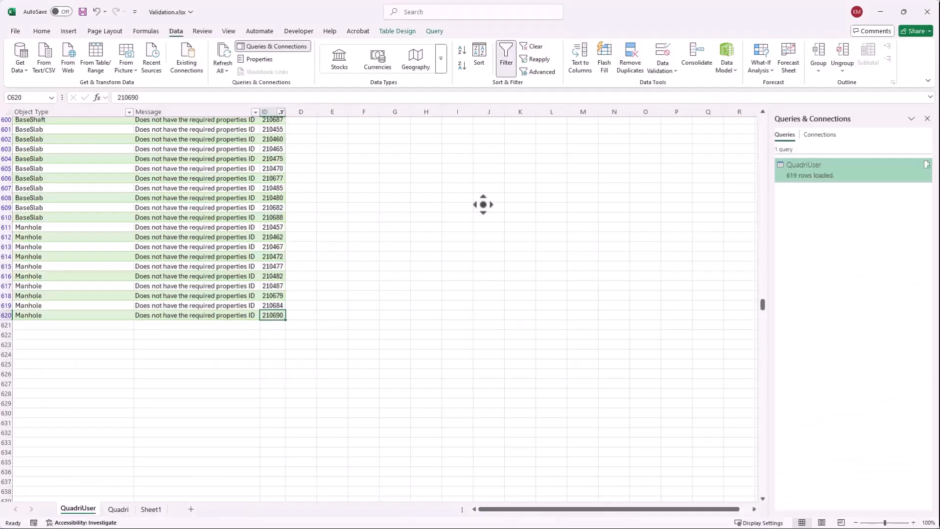
scroll(413, 387, up, 3)
scroll(413, 388, up, 8)
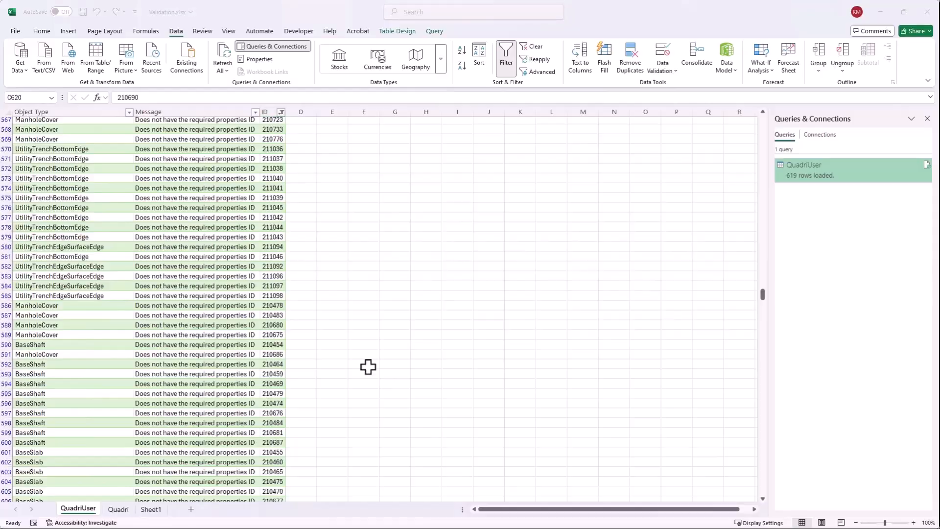
Step: Return to Quadri, view the validated road model once more, and cancel the open validation automation task
key(alt+Tab)
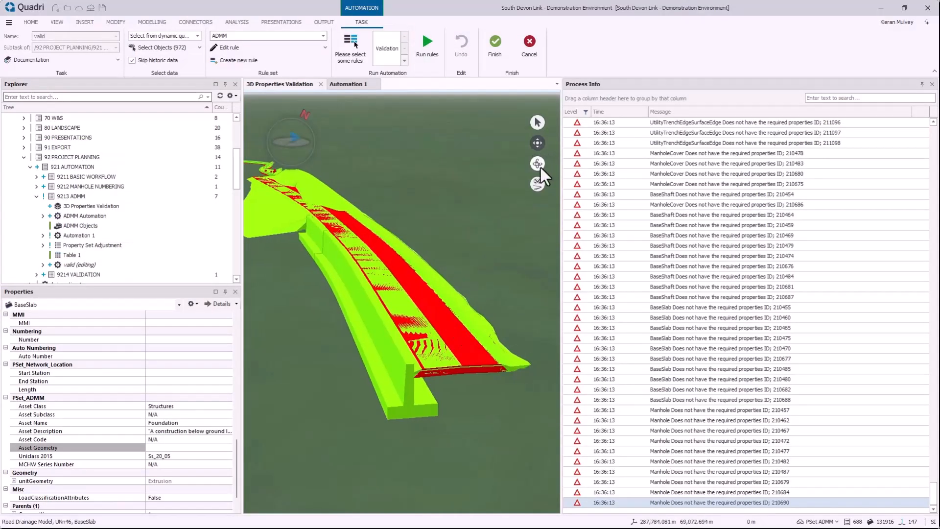
click(539, 165)
drag(433, 252, 464, 254)
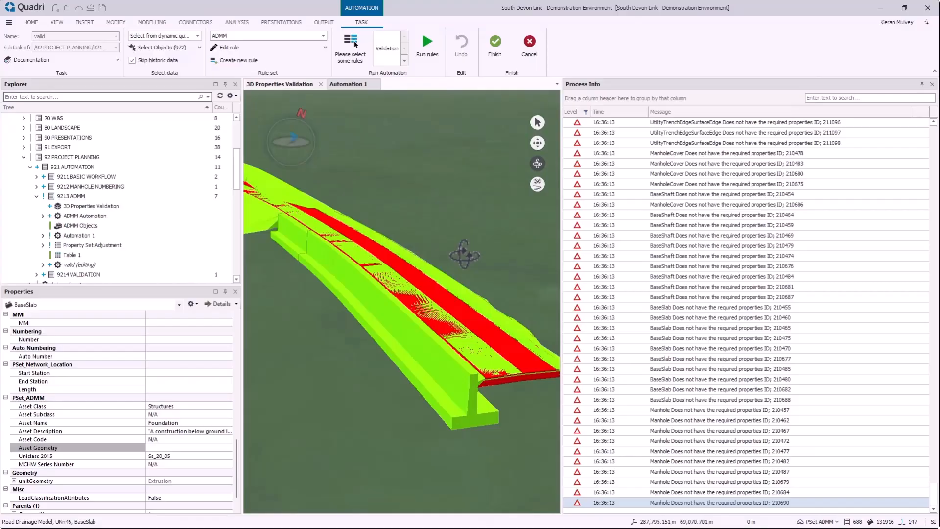
drag(444, 304, 441, 318)
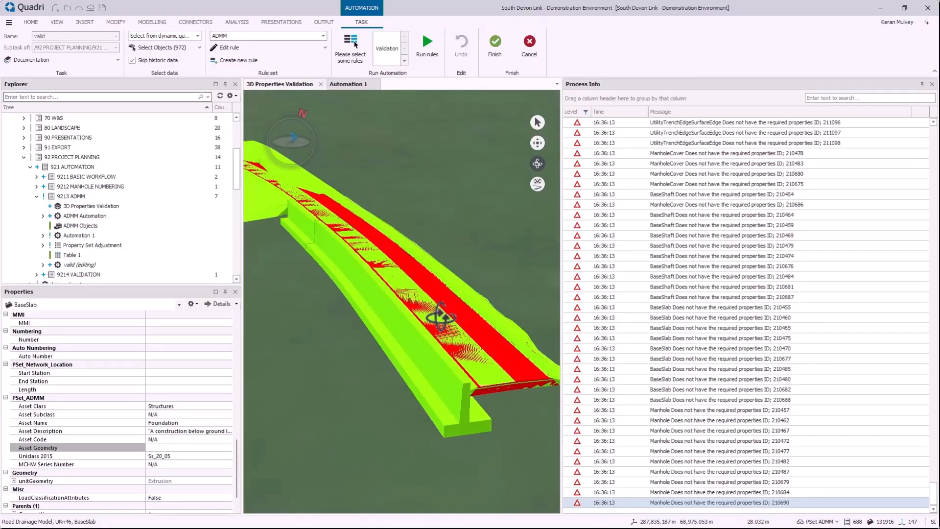
click(527, 52)
click(112, 215)
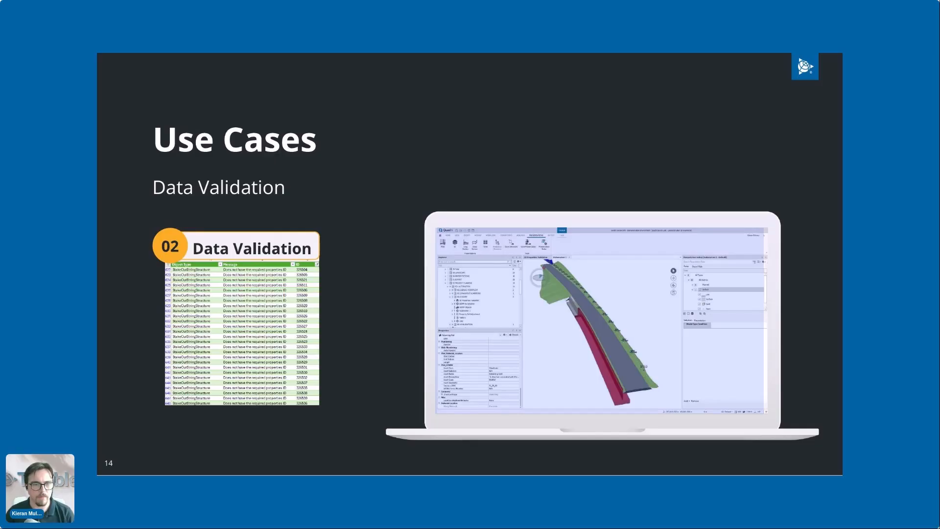
key(Right)
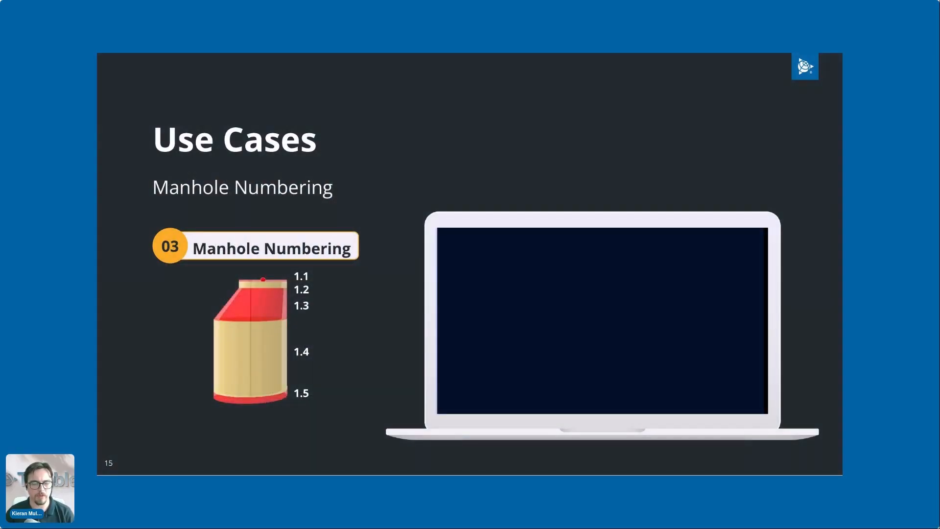
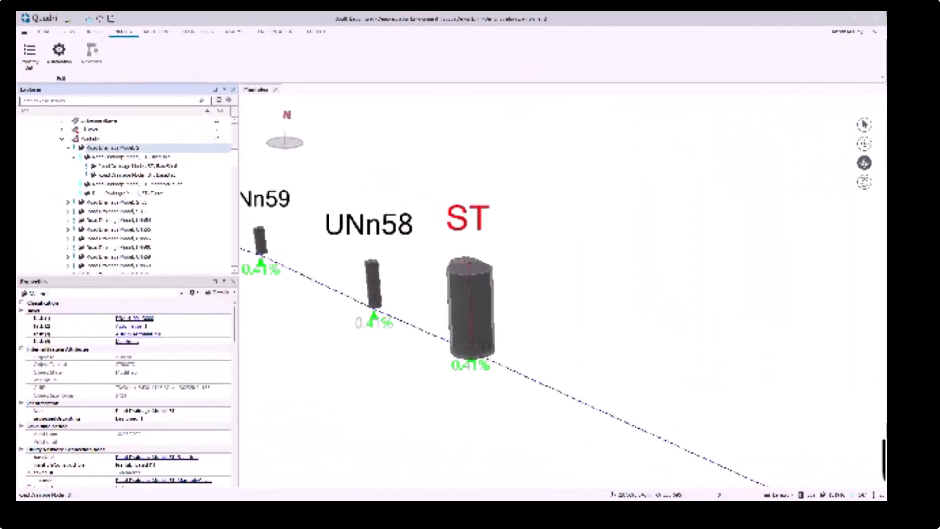
Step: Examine the drainage line and its manholes along the full run to ST53 in Quadri's Manholes 3D view
scroll(304, 270, down, 3)
scroll(532, 282, down, 4)
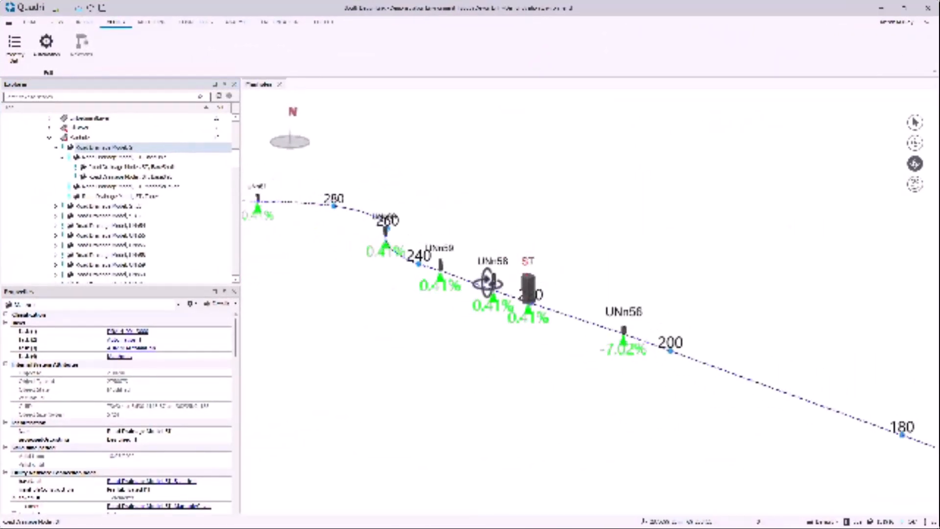
drag(527, 288, 363, 318)
scroll(479, 289, down, 2)
scroll(479, 289, down, 4)
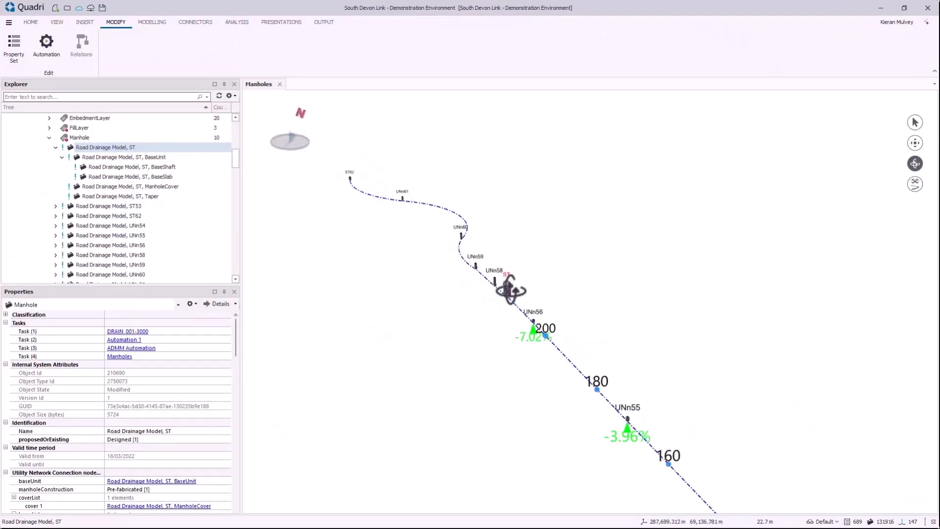
click(915, 143)
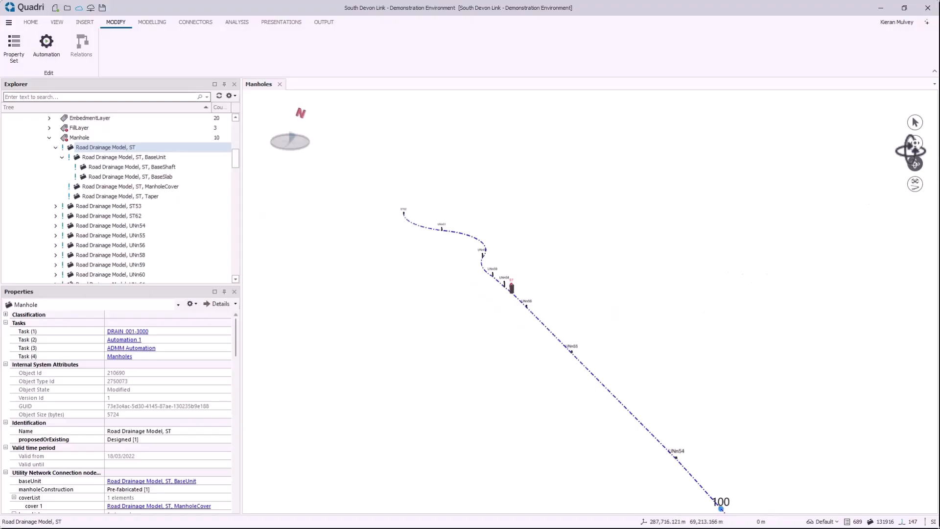
drag(705, 319, 625, 287)
drag(686, 232, 583, 164)
scroll(522, 255, up, 1)
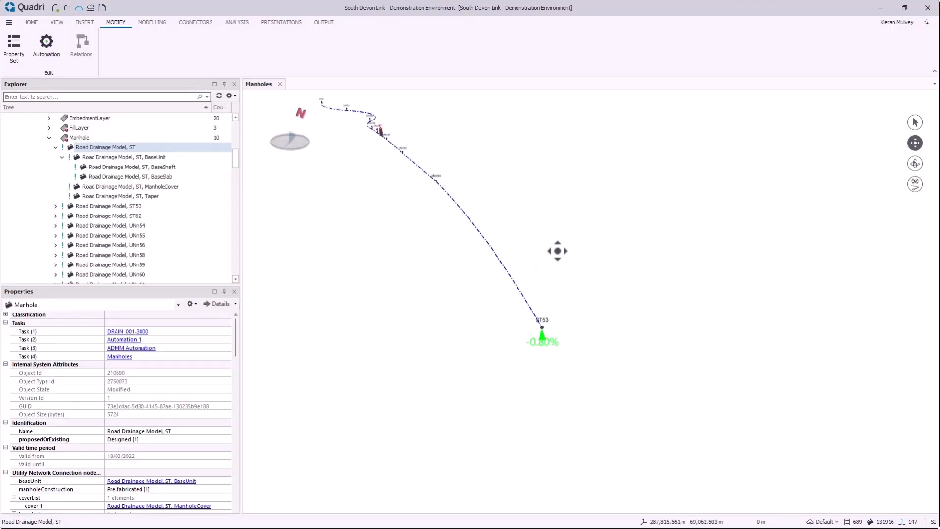
Step: Select manhole ST53 at the end of the drainage line in the 3D view
scroll(535, 315, up, 2)
scroll(477, 211, up, 2)
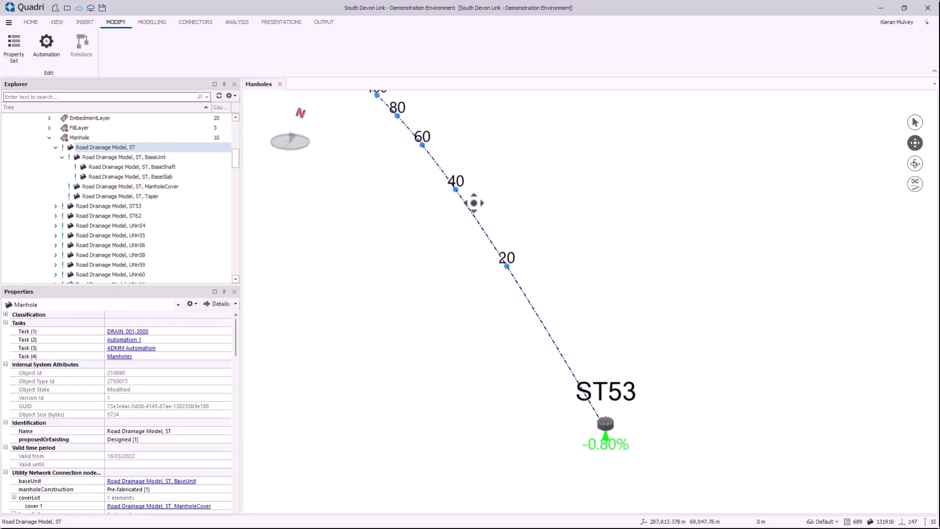
scroll(627, 351, up, 1)
scroll(528, 222, down, 2)
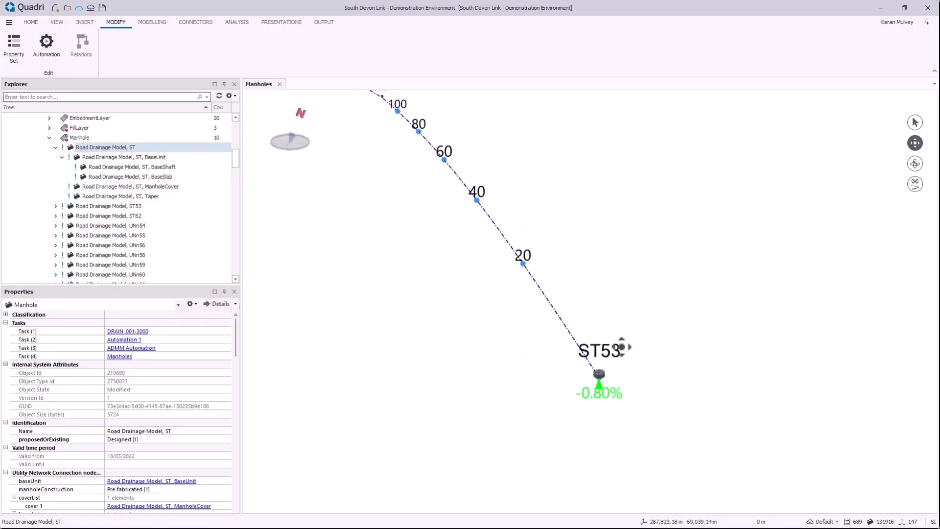
scroll(621, 347, up, 1)
click(912, 124)
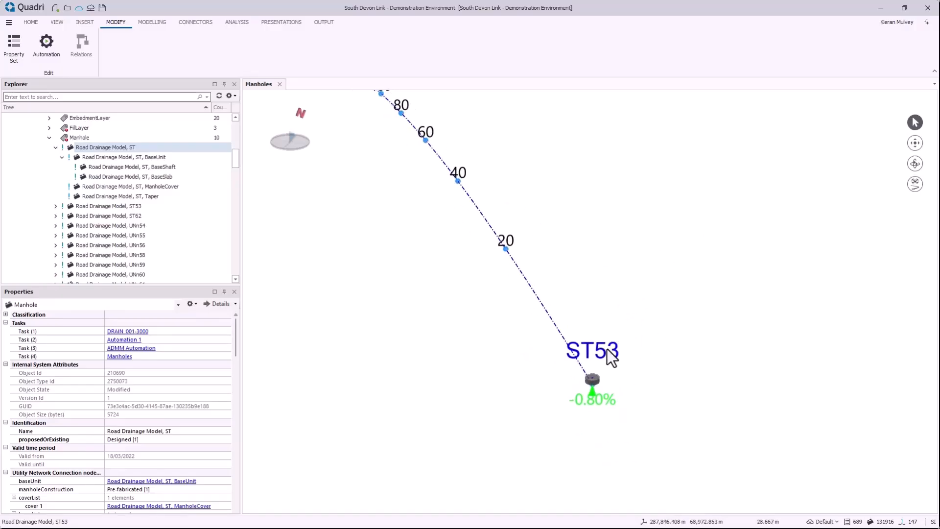
click(612, 358)
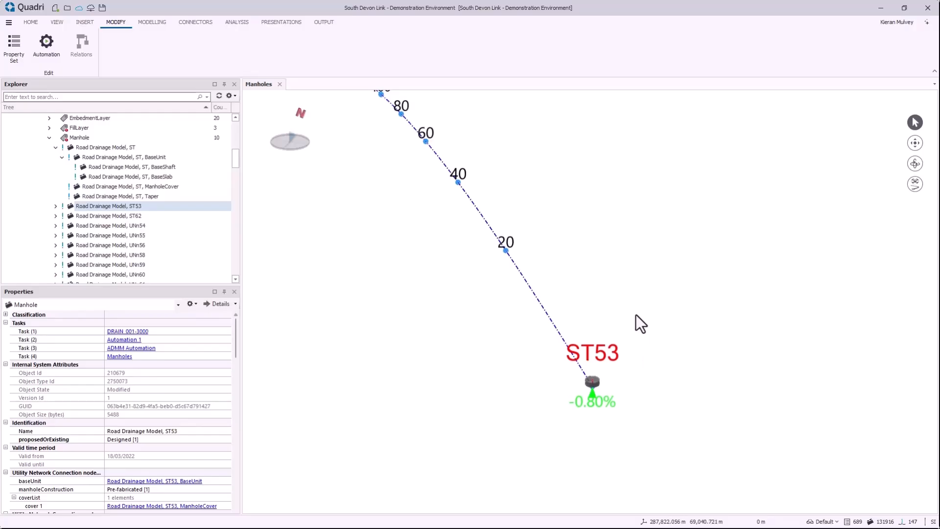
Step: Examine the large ST manhole up close in 3D, selecting its cover and its taper
scroll(636, 315, down, 4)
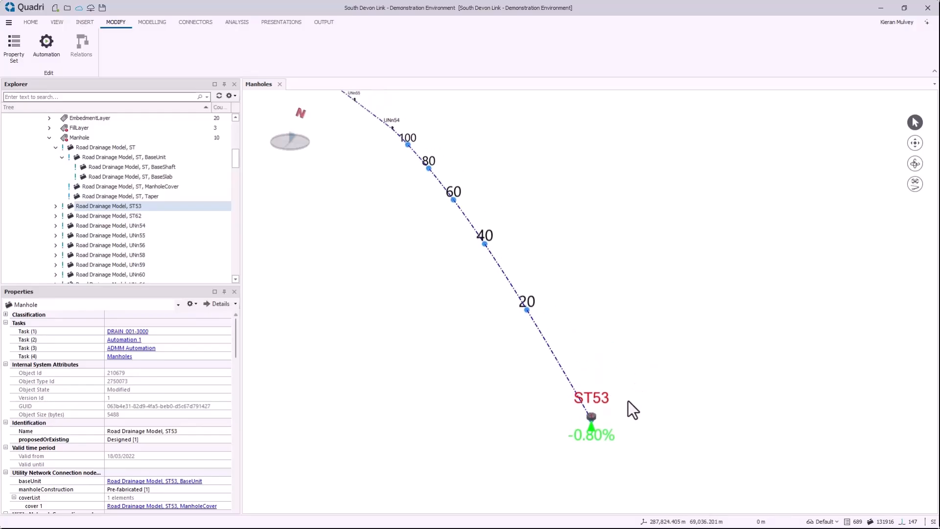
scroll(629, 404, down, 5)
scroll(615, 404, up, 1)
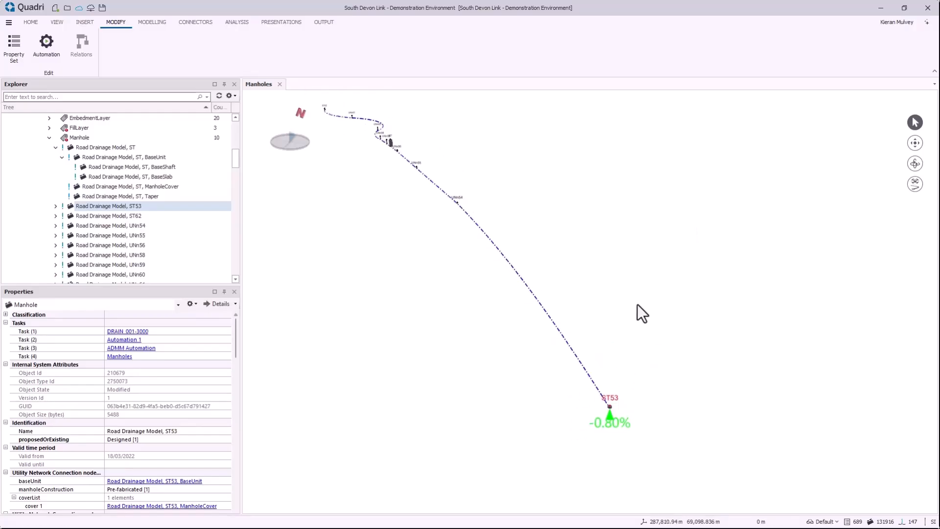
drag(388, 116, 512, 259)
scroll(511, 260, up, 1)
scroll(444, 197, up, 3)
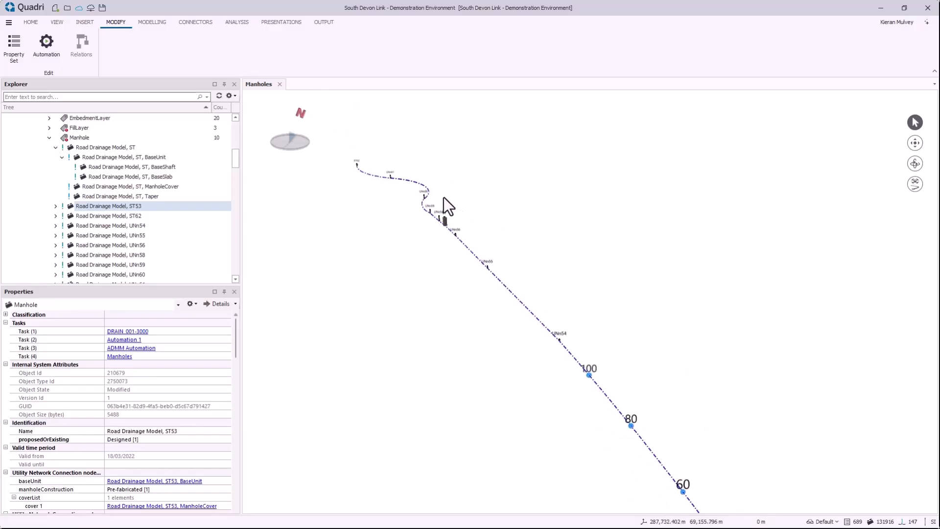
scroll(451, 227, up, 6)
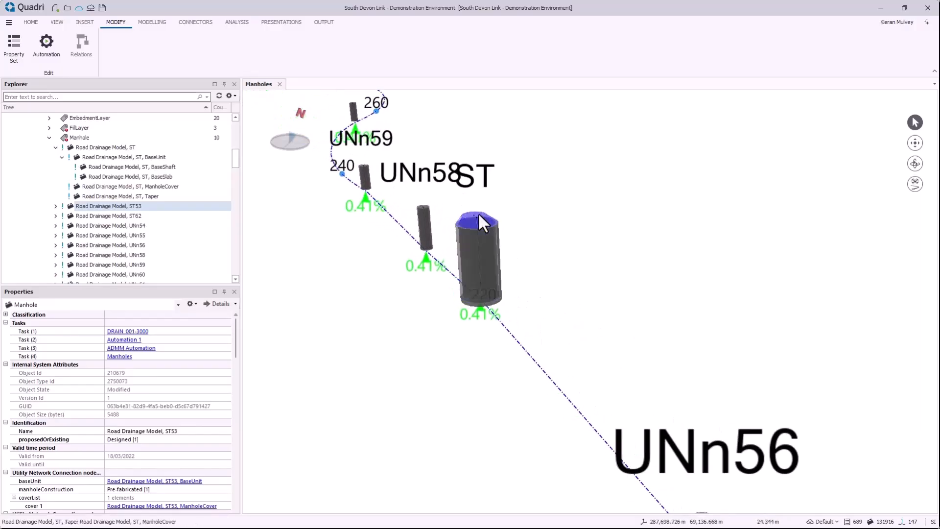
click(915, 164)
drag(529, 273, 856, 183)
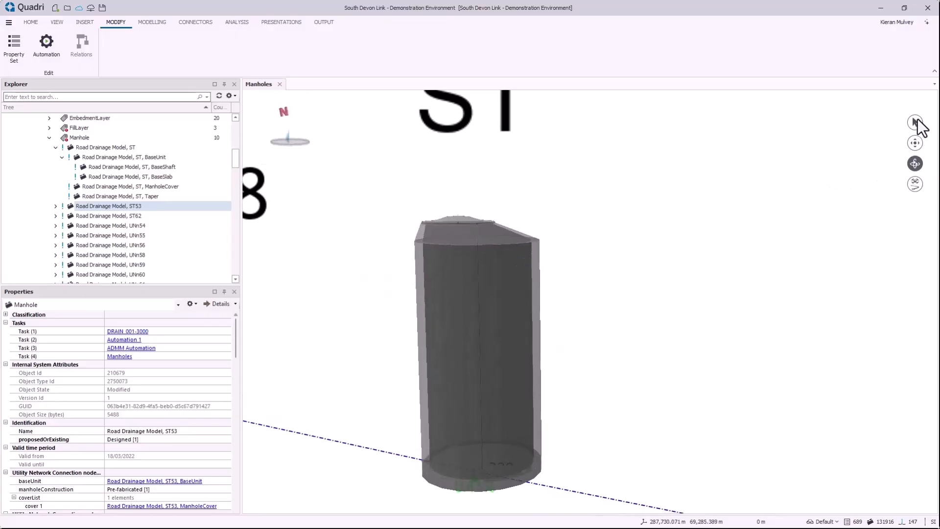
click(916, 123)
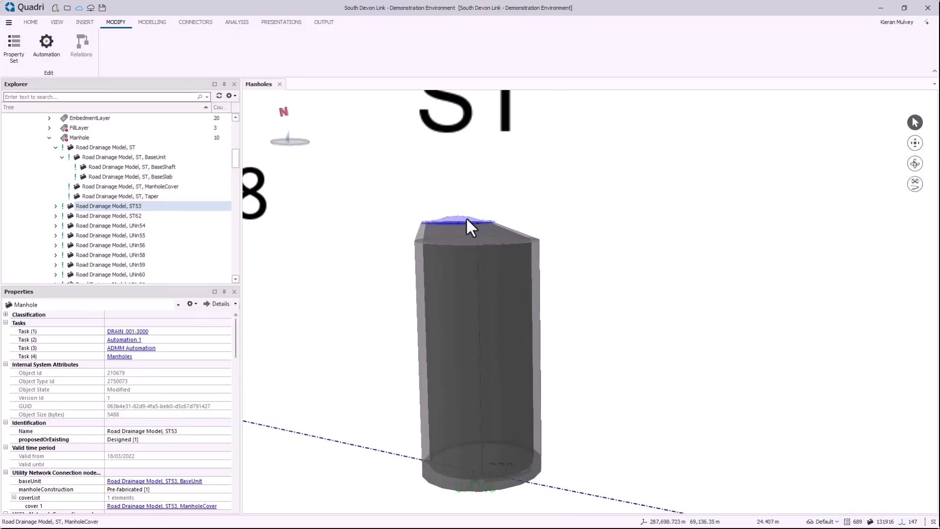
click(467, 220)
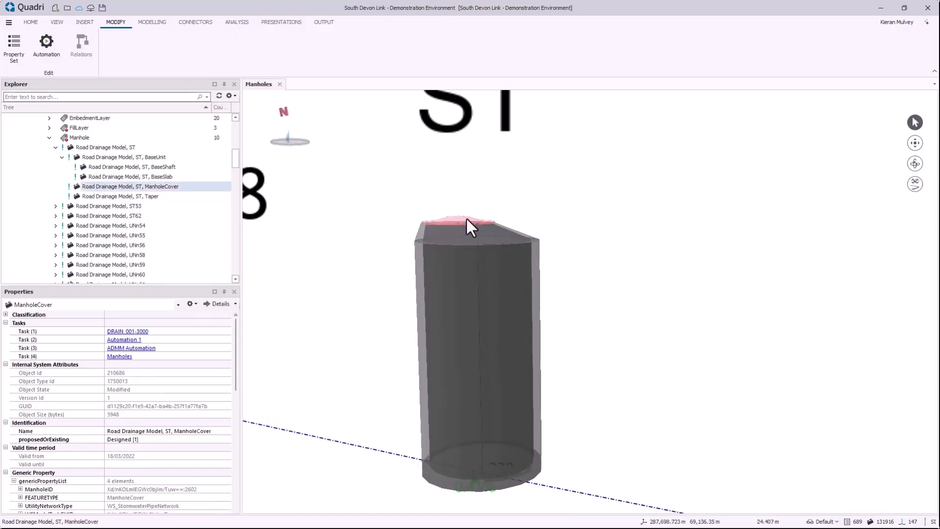
click(513, 237)
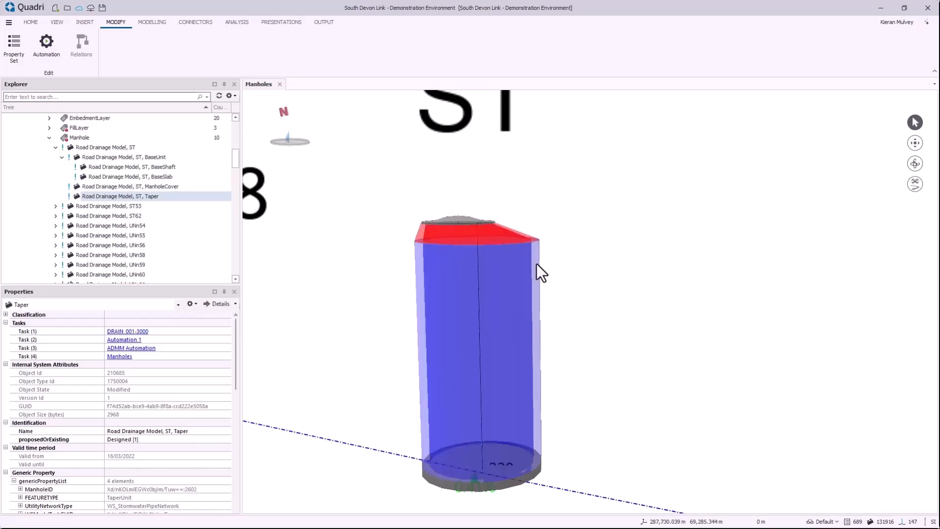
Step: View the ST manhole among its neighbours and select its parent object, Road Drainage Model, ST, in the model tree
scroll(629, 274, down, 5)
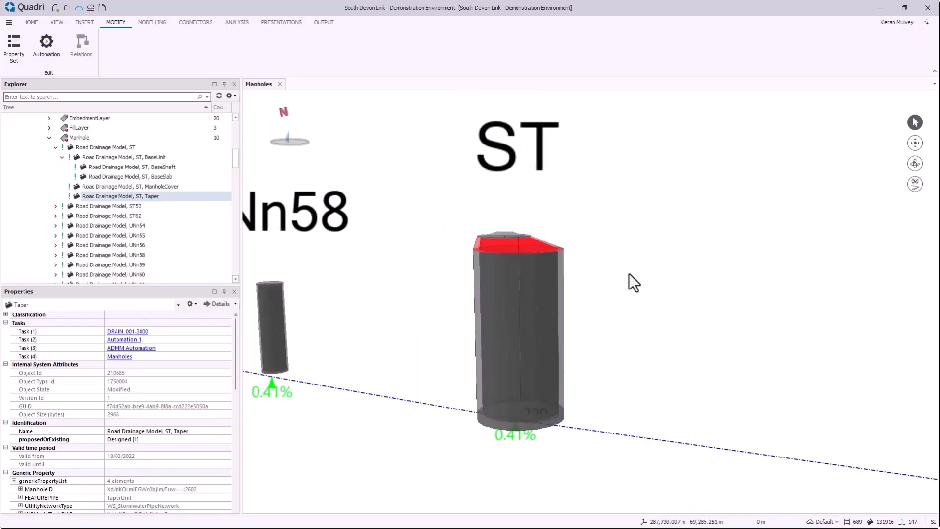
click(915, 163)
drag(616, 273, 494, 282)
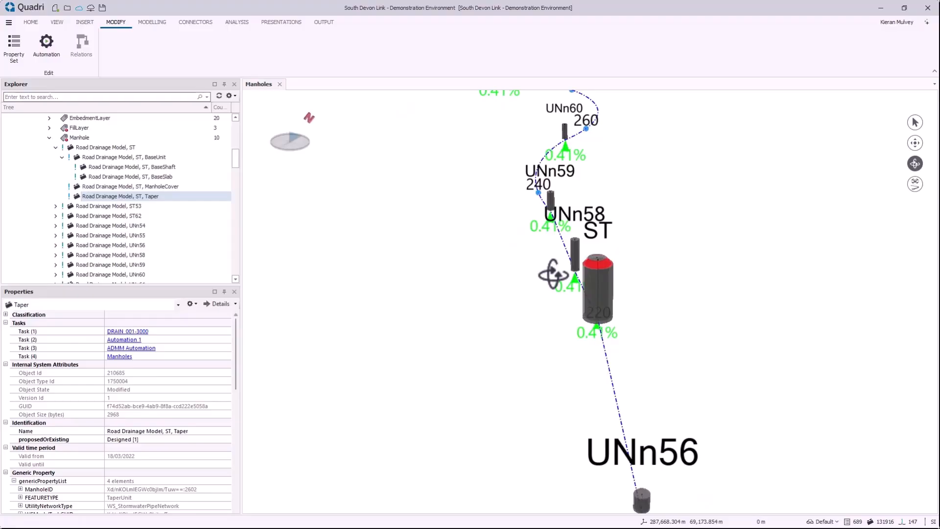
scroll(142, 210, up, 1)
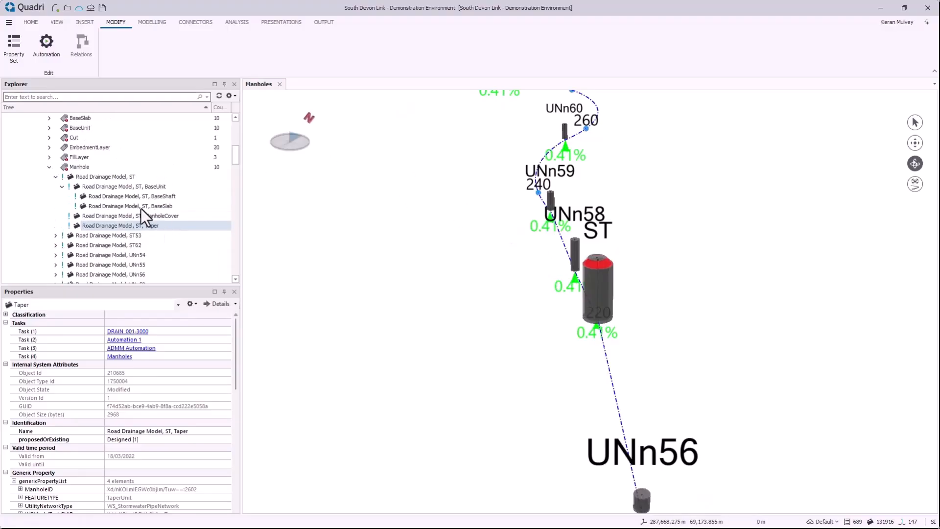
click(107, 177)
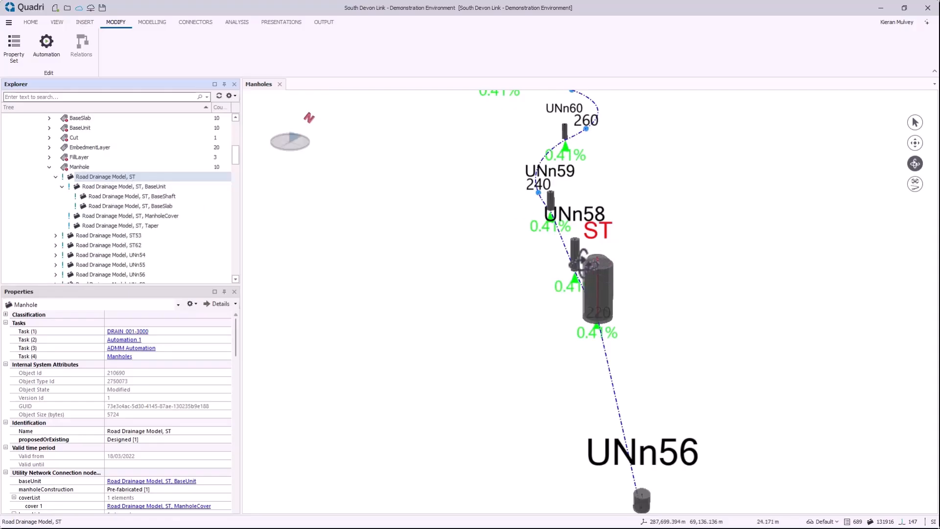
Step: Select the ST manhole's BaseUnit, ManholeCover, Taper, BaseShaft and BaseSlab in turn to inspect each component in the model
mouse_move(149, 192)
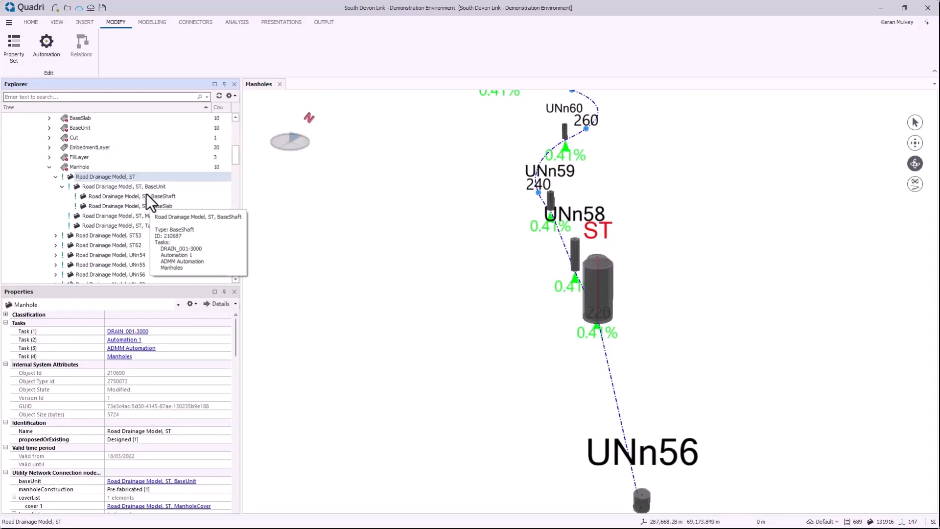
click(98, 187)
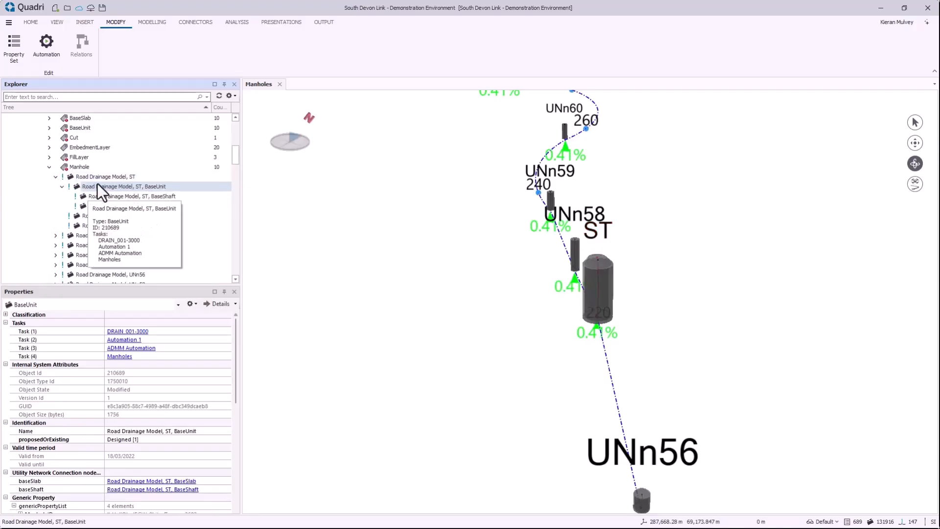
click(99, 215)
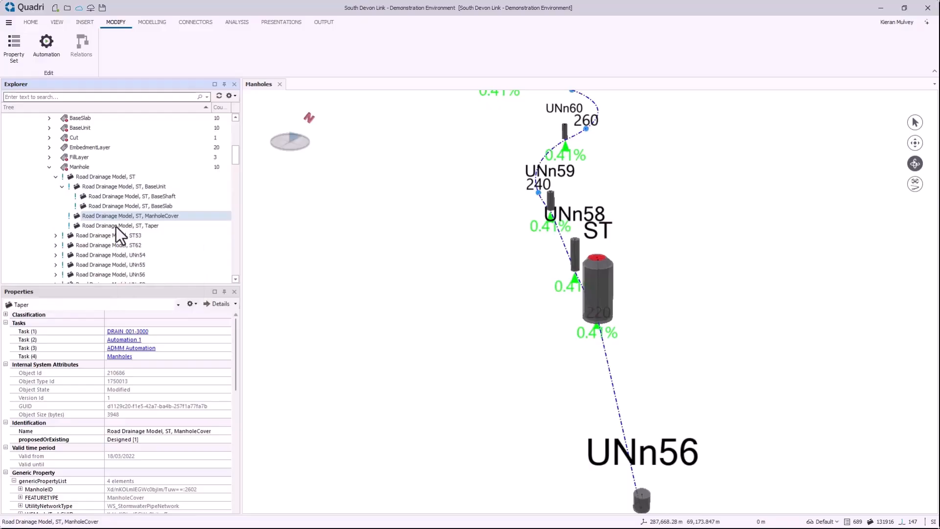
click(115, 226)
click(145, 196)
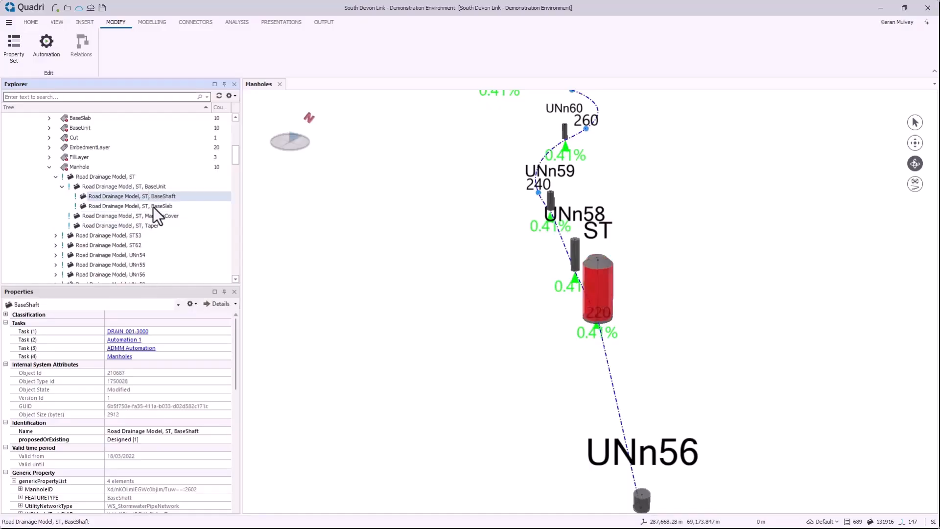
click(153, 207)
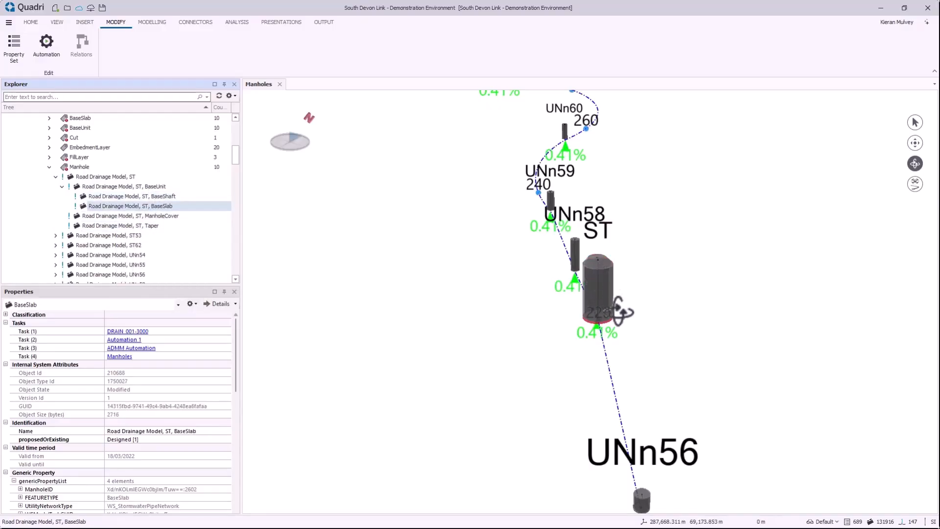
drag(610, 319, 670, 278)
scroll(384, 216, down, 3)
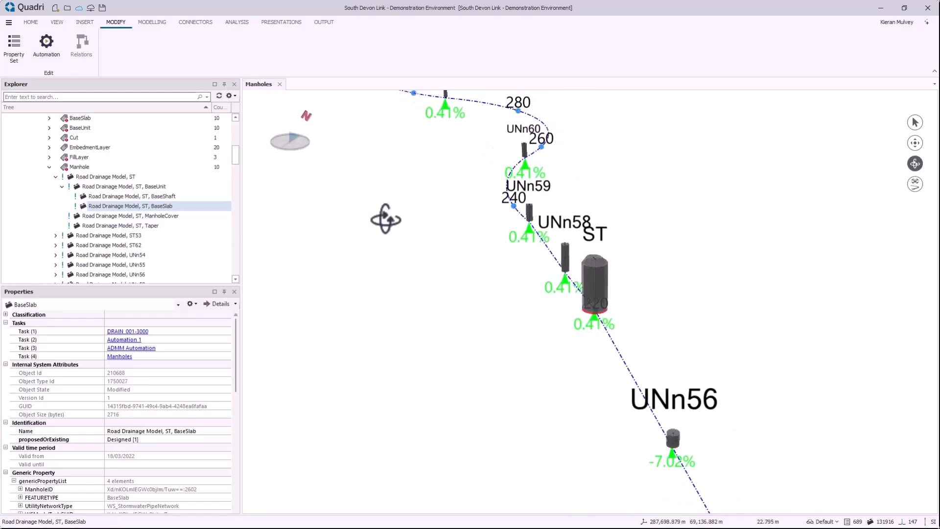
scroll(147, 203, up, 3)
scroll(164, 220, down, 4)
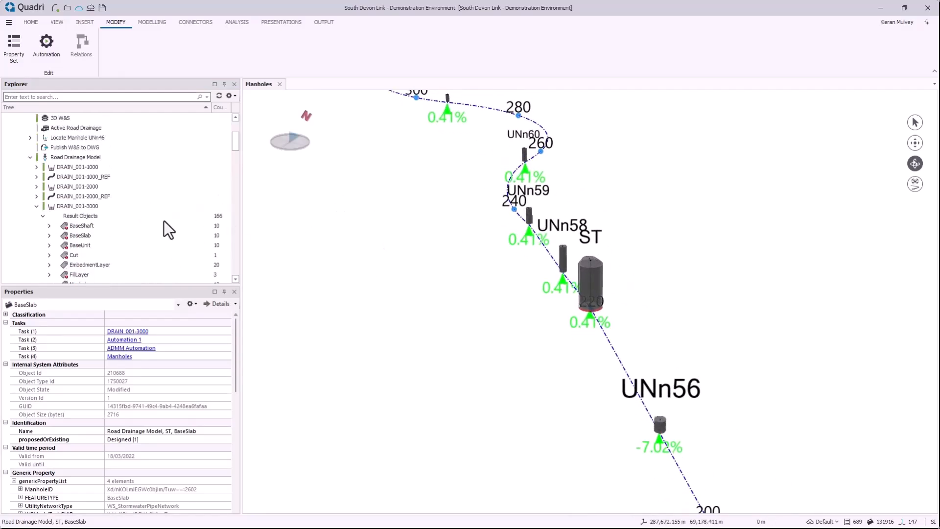
Step: Create an automation task named Automation Manhole Numbering under 9212 MANHOLE NUMBERING
drag(235, 161, 237, 229)
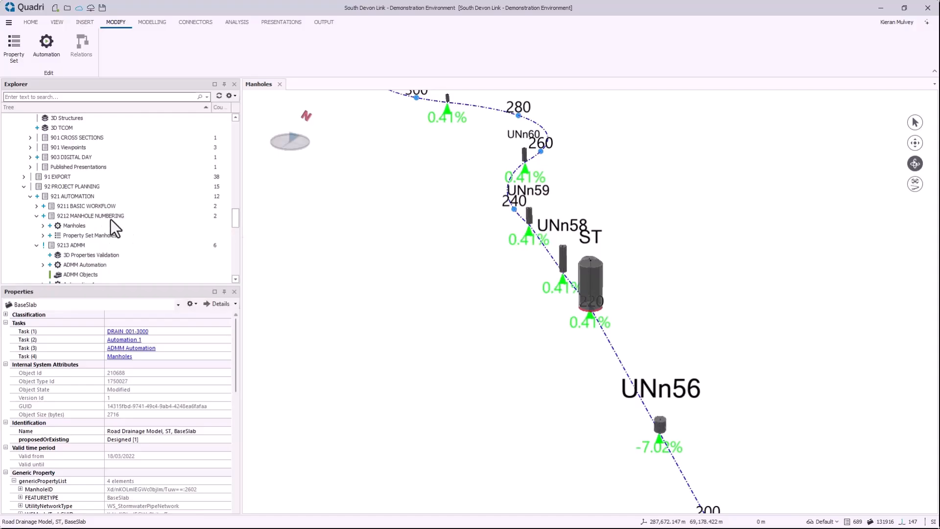
click(88, 218)
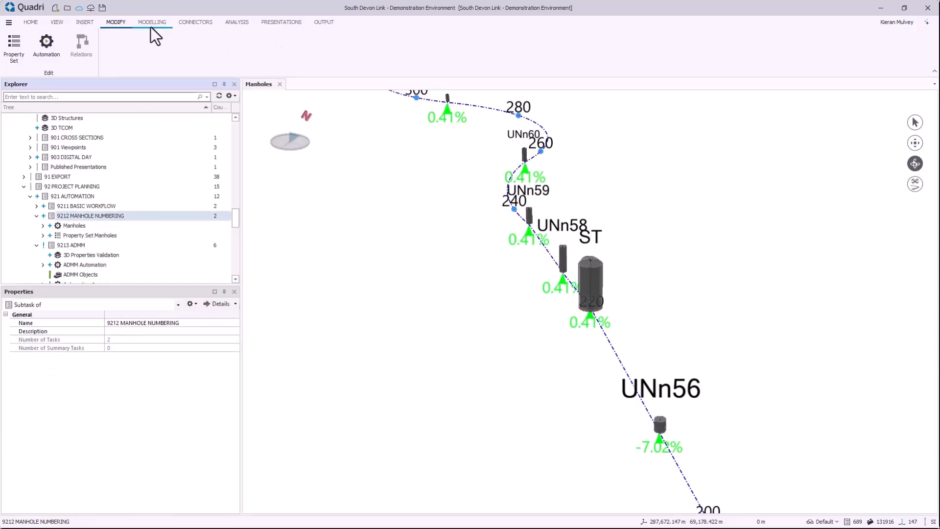
click(51, 57)
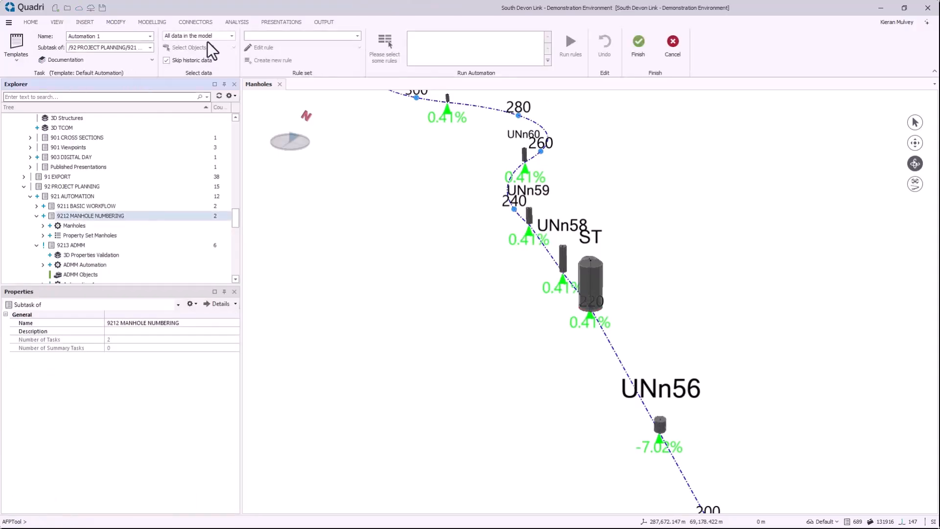
click(142, 40)
key(BackSpace)
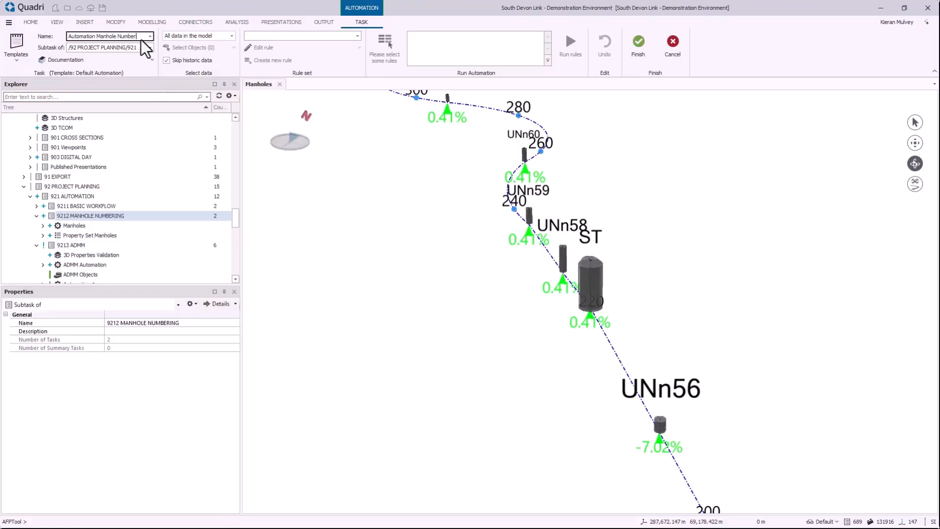
Step: Set the task's data selection to a dynamic query on the existing Manholes automation task
click(215, 36)
click(210, 57)
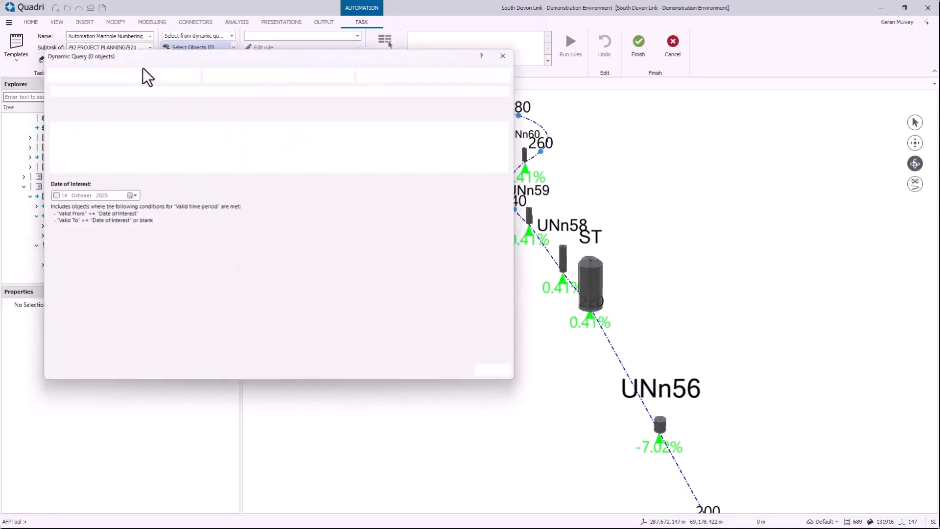
click(117, 74)
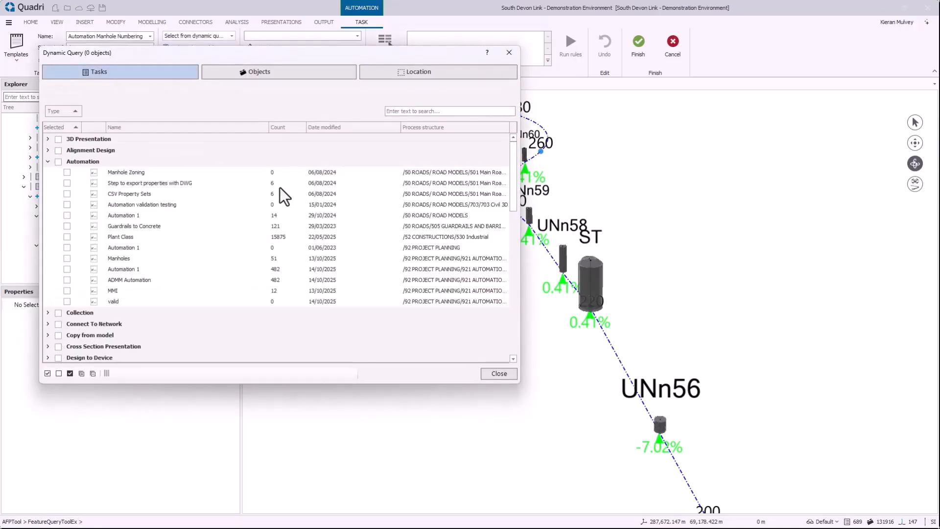
click(67, 258)
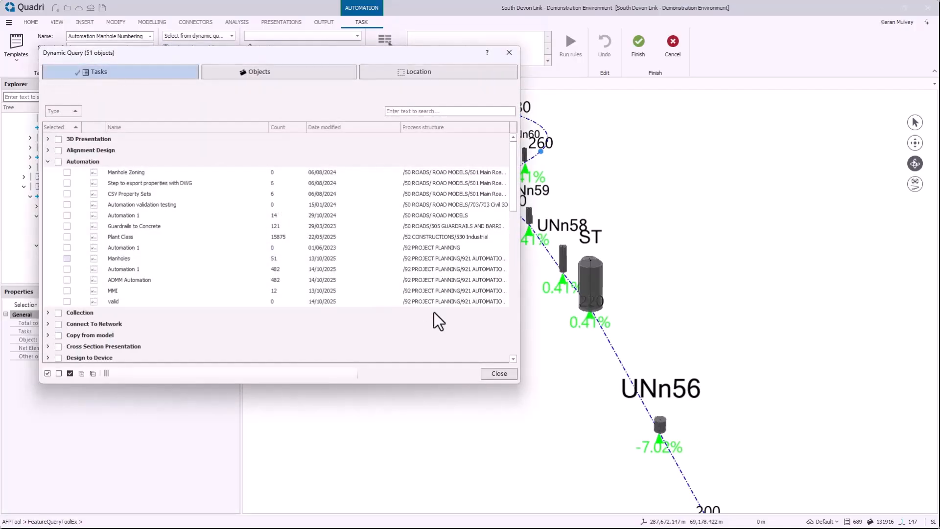
click(499, 374)
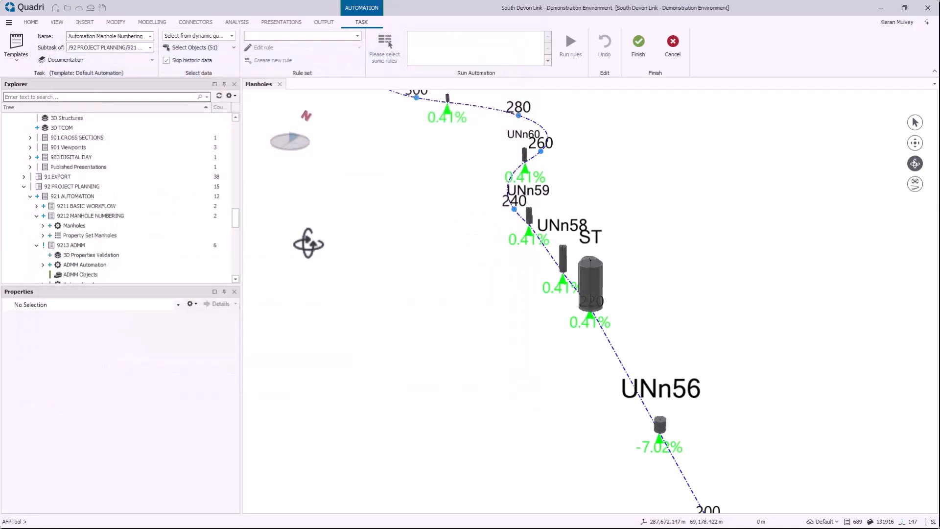
Step: Choose the Digital Day 2025 rule set and create a new rule named Manhole Numbering
click(358, 36)
text(digi)
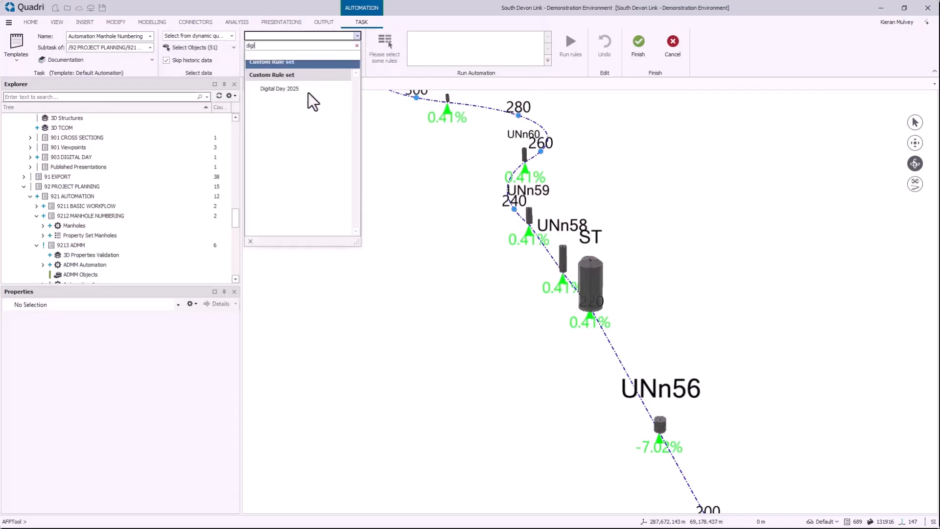
click(308, 93)
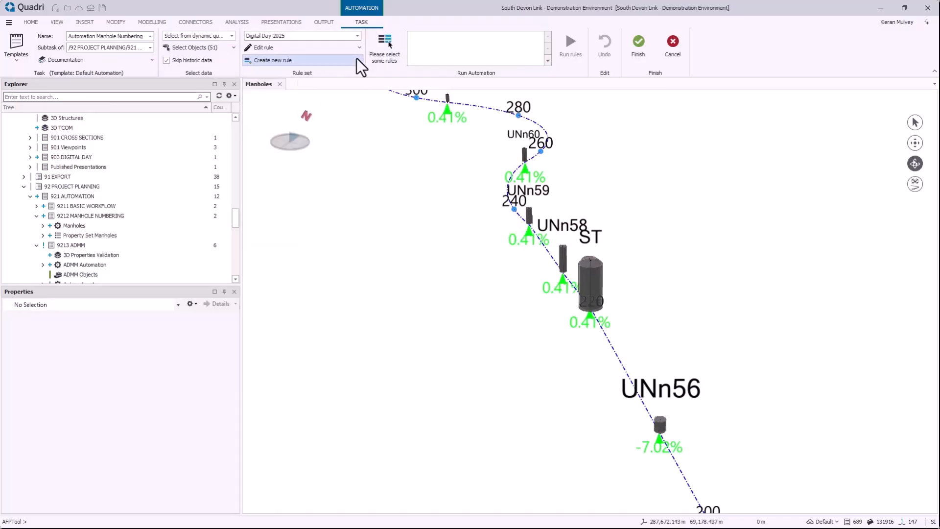
click(268, 60)
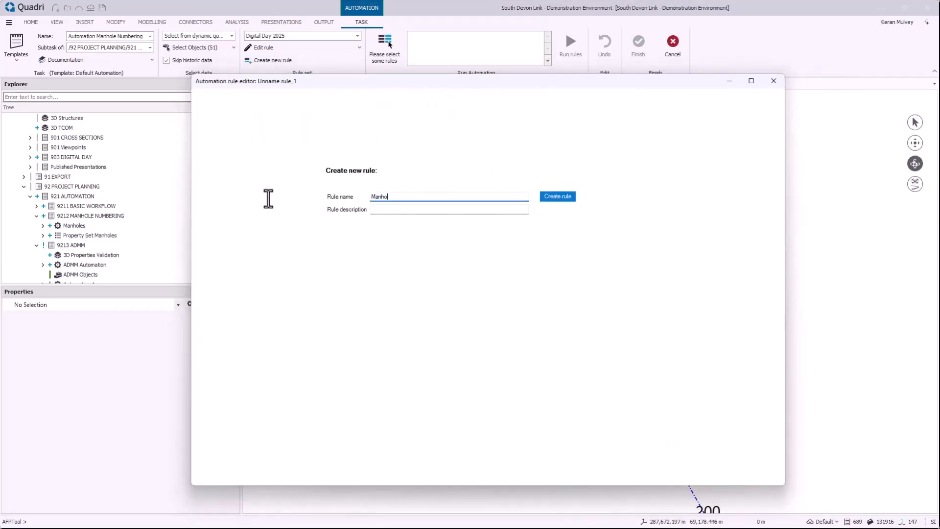
click(572, 196)
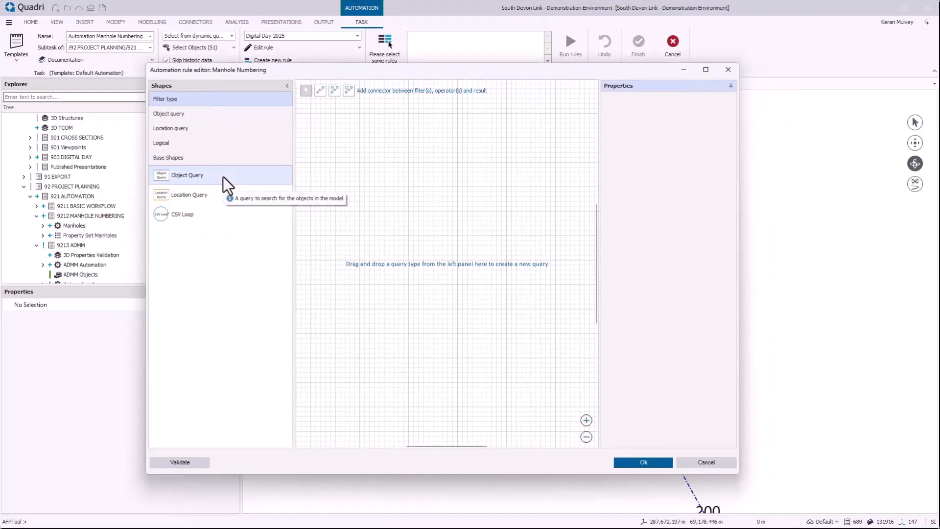
Step: Add an object query to the Manhole Numbering rule and place a Select all filter feeding its object result
drag(223, 176, 388, 204)
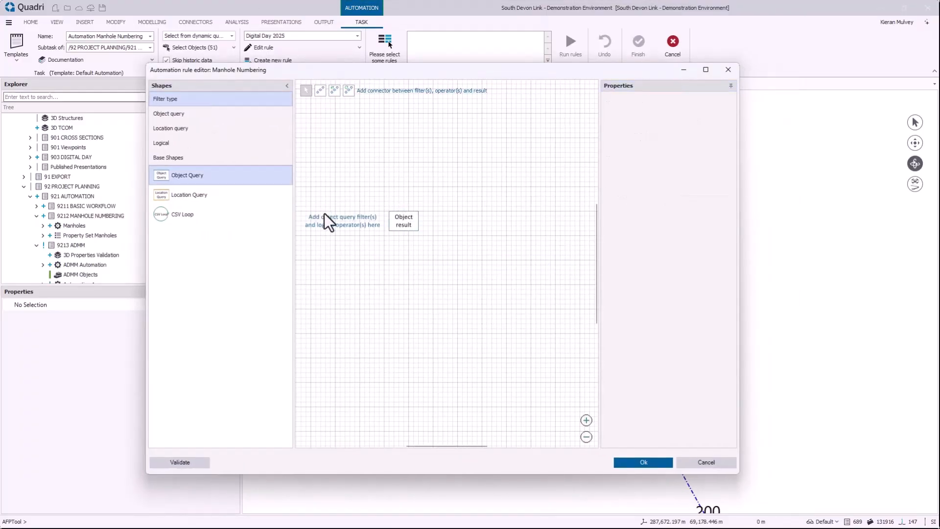
click(343, 221)
key(Delete)
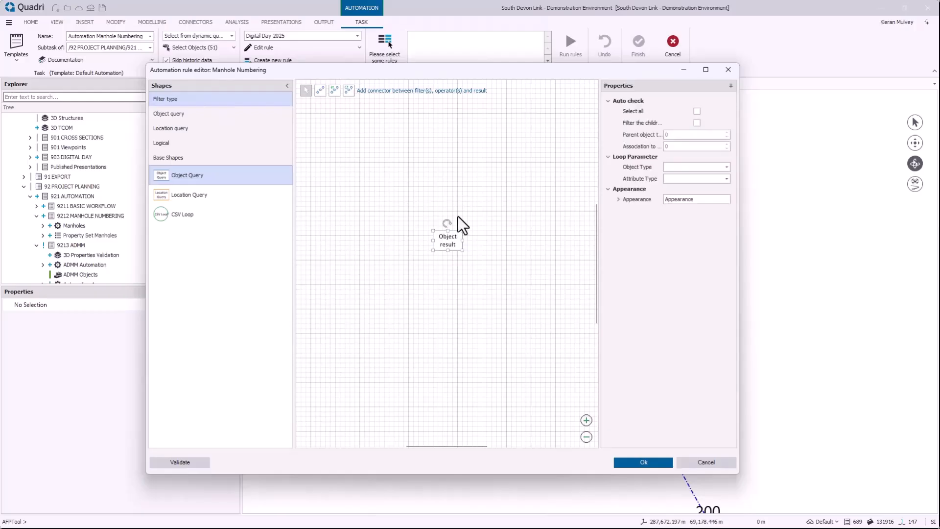
click(215, 116)
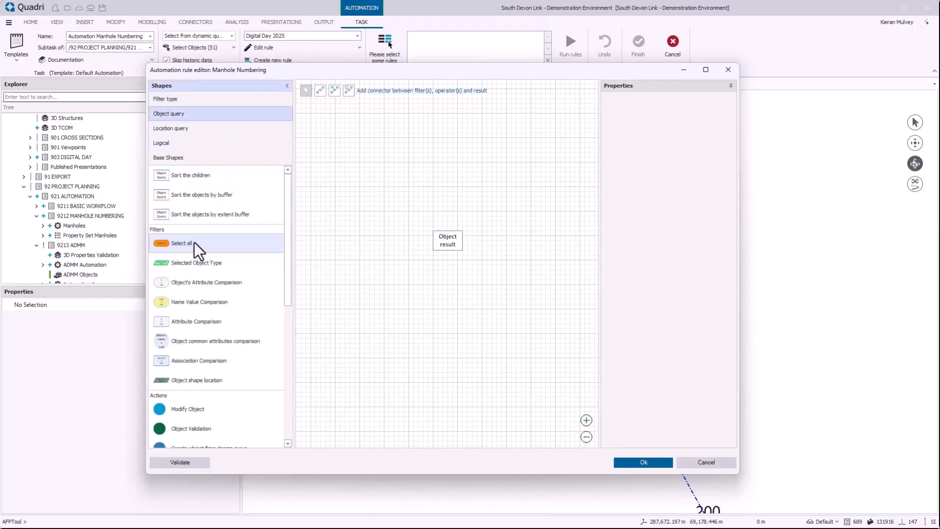
drag(194, 244, 343, 215)
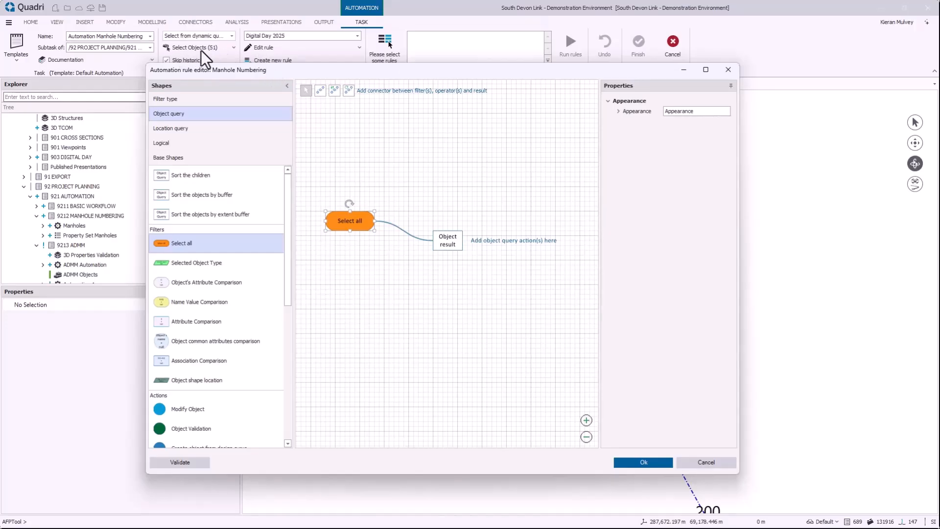
Step: Add a Numbering action to the rule diagram and connect the object result to it
click(524, 242)
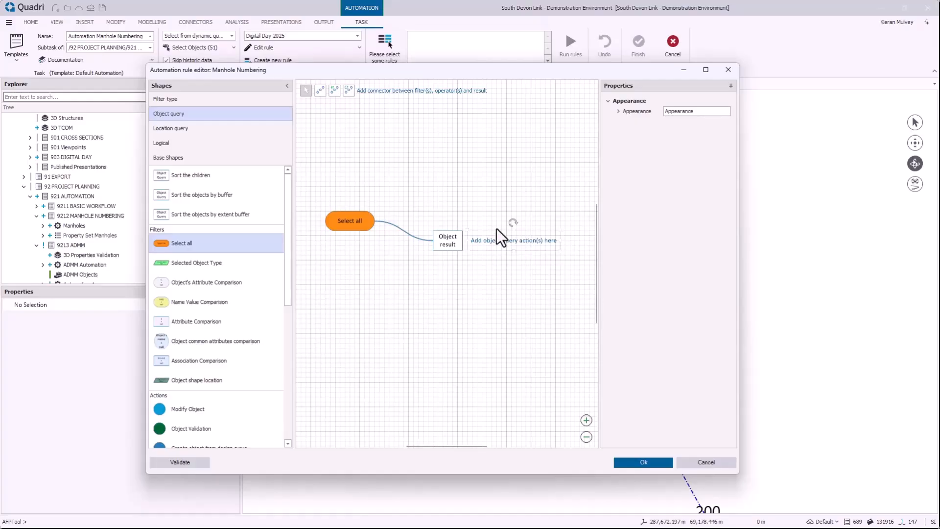
key(Delete)
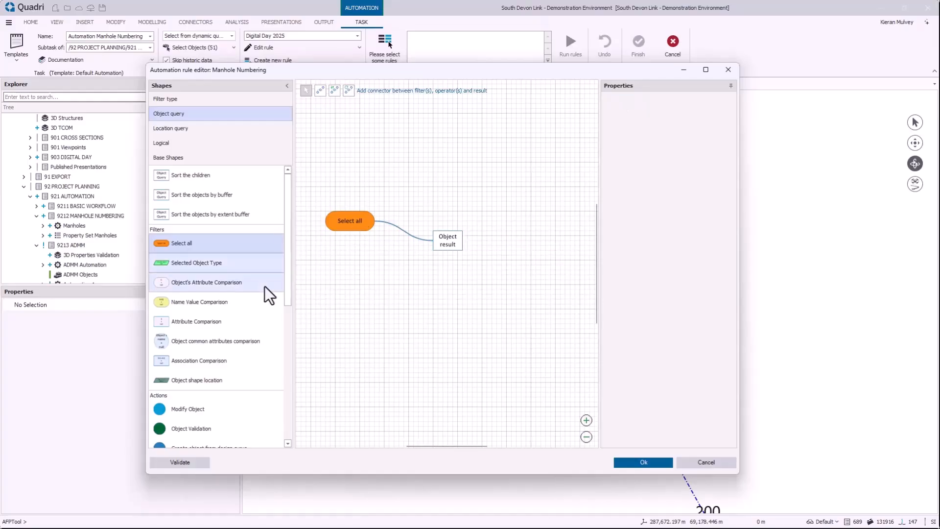
scroll(226, 360, down, 2)
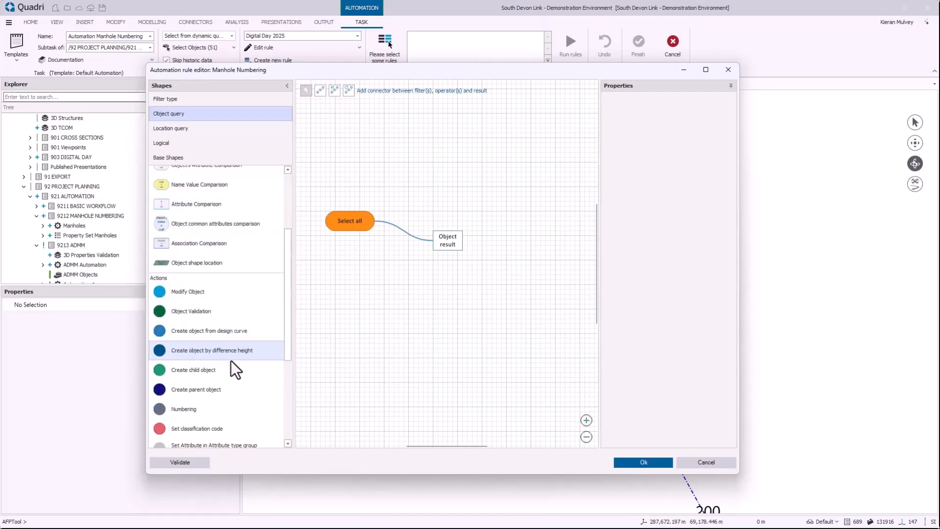
scroll(231, 361, down, 2)
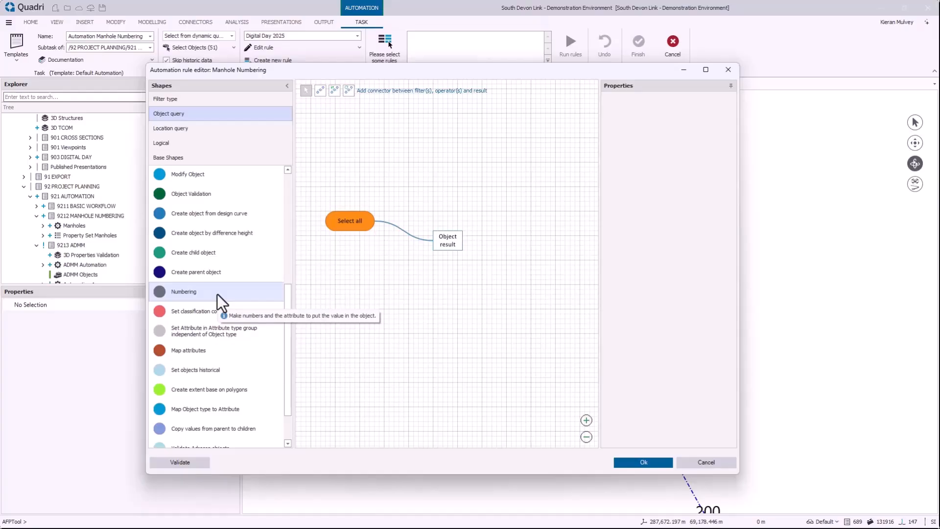
drag(216, 294, 556, 261)
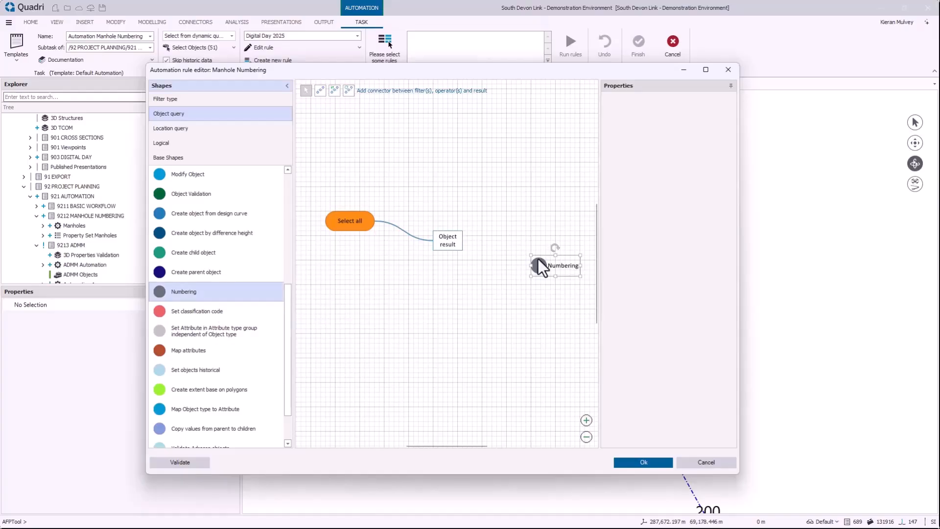
click(512, 244)
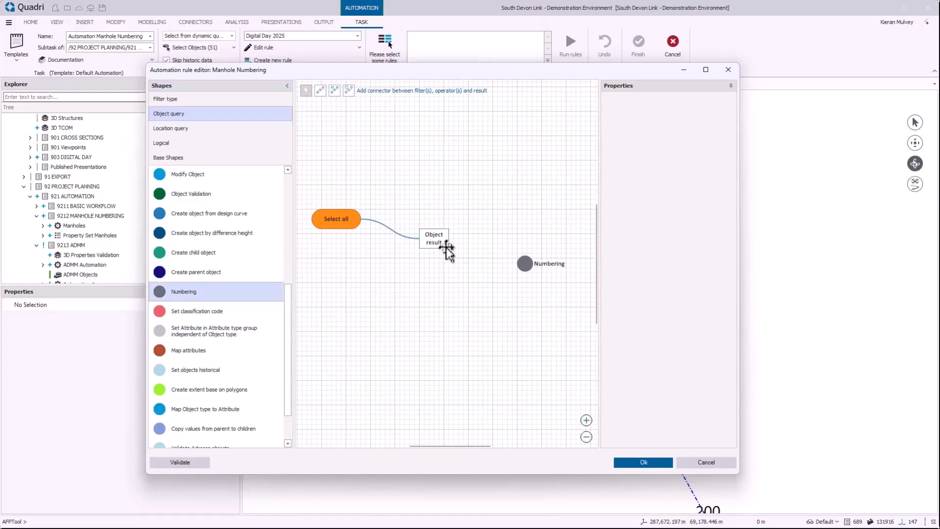
click(320, 90)
mouse_move(449, 240)
mouse_down()
mouse_move(525, 260)
mouse_move(517, 263)
mouse_up()
click(307, 91)
click(543, 288)
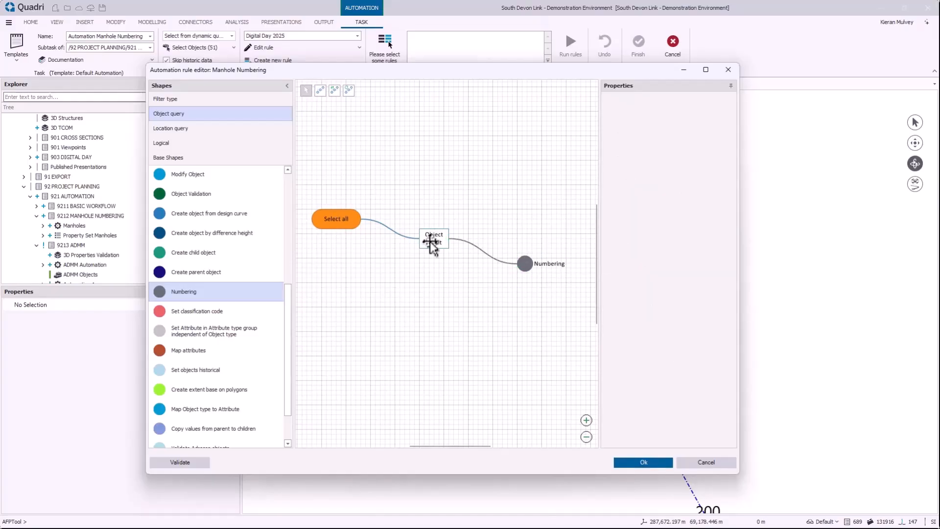
Step: Set the Numbering action to number along the direction of the road and overwrite existing numbers
click(533, 265)
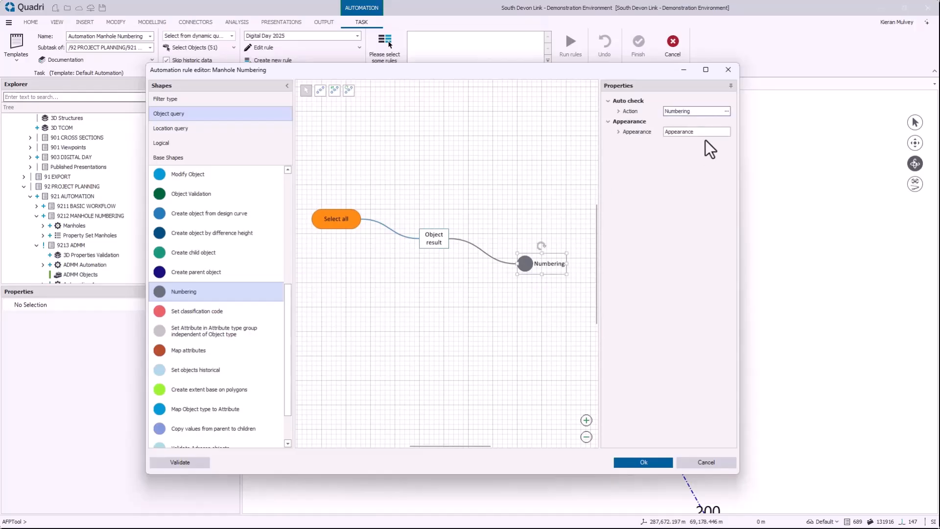
click(727, 111)
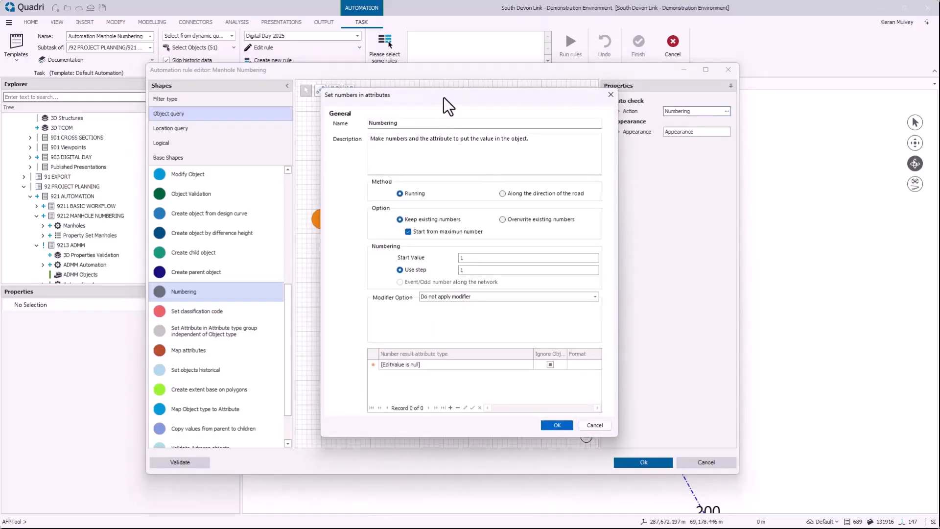
drag(444, 98, 405, 89)
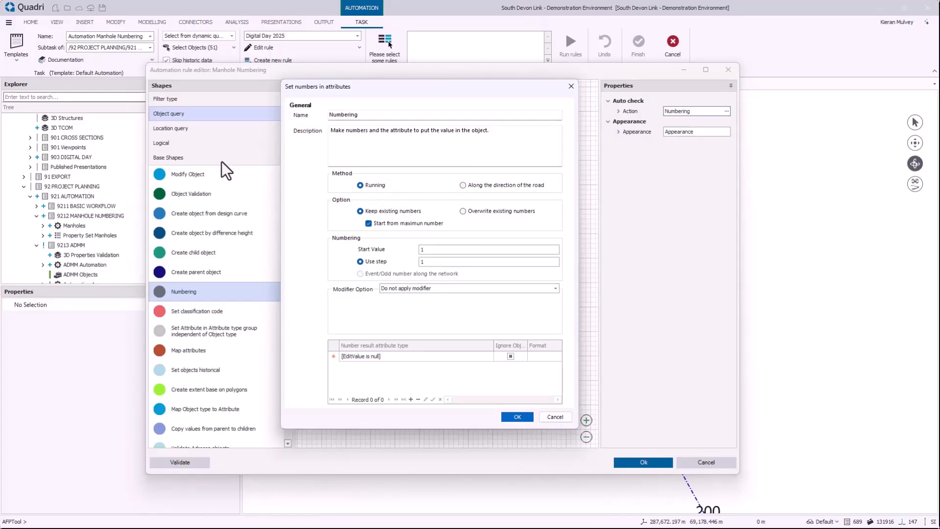
click(463, 186)
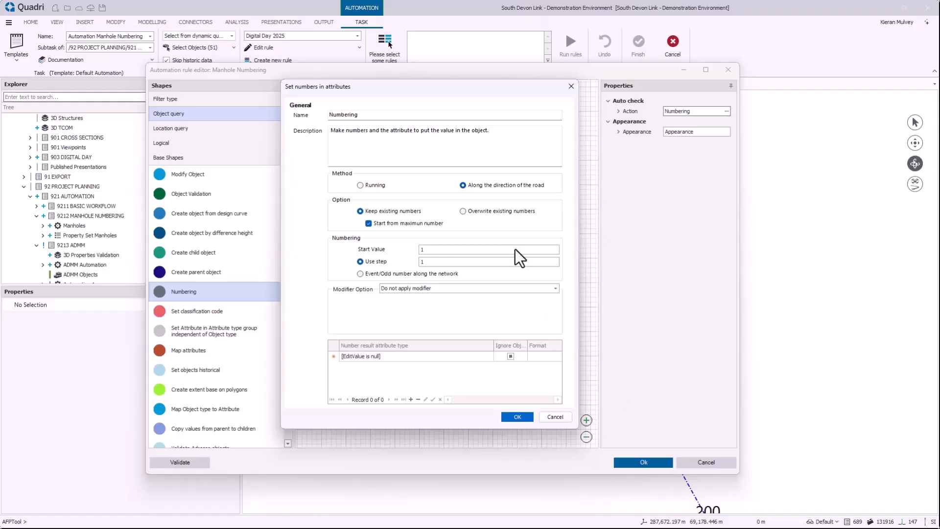
click(465, 212)
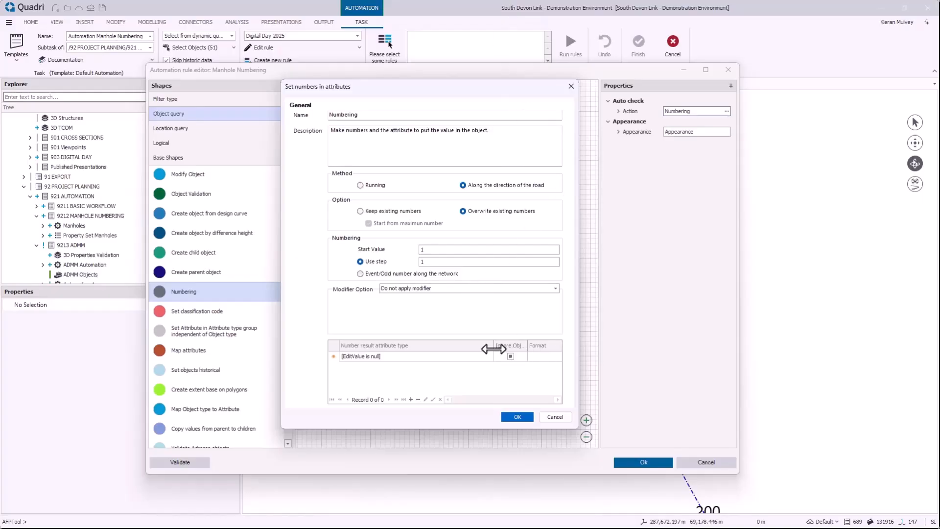
Step: Set Manhole.component as the number result attribute type and save the Manhole Numbering rule
click(411, 357)
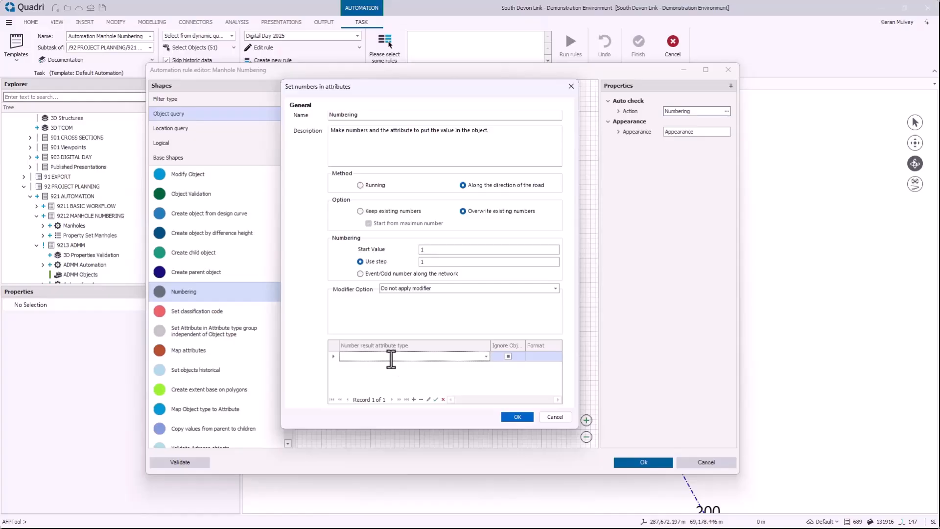
click(419, 357)
click(487, 356)
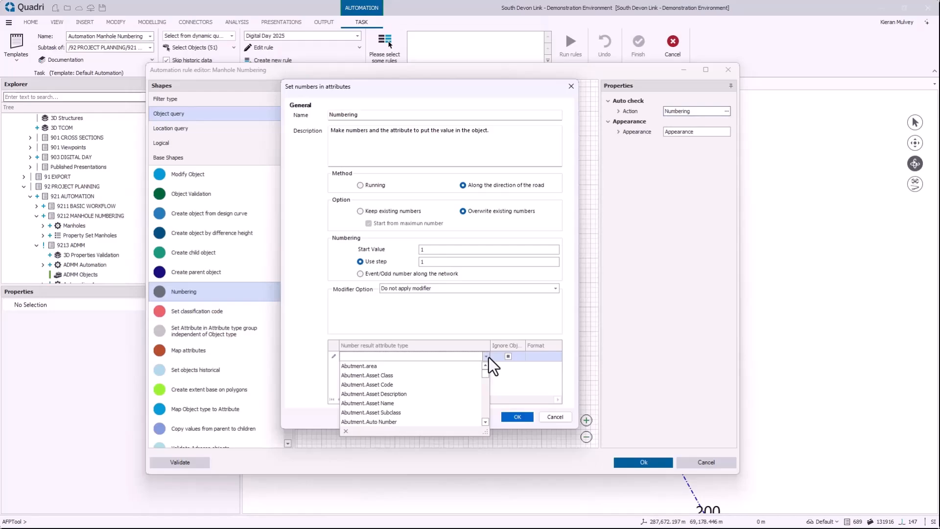
text(man)
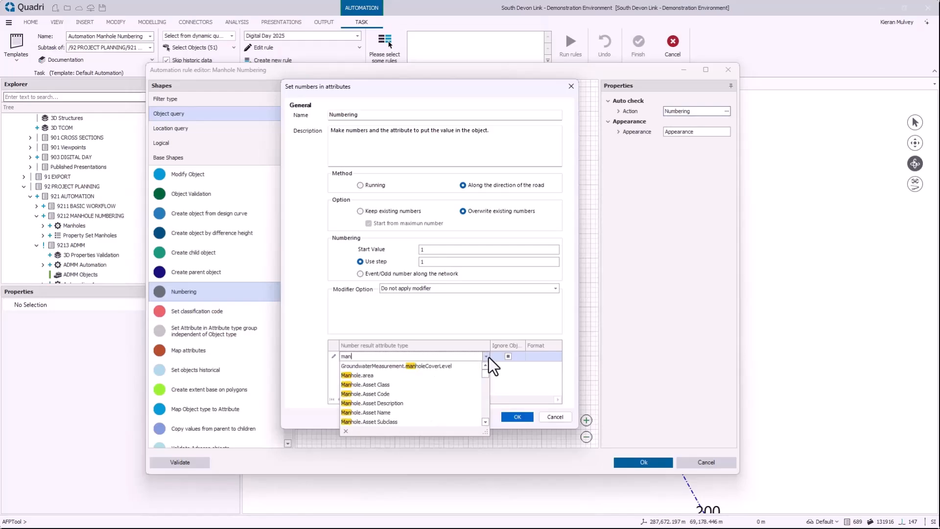
text(hole.com)
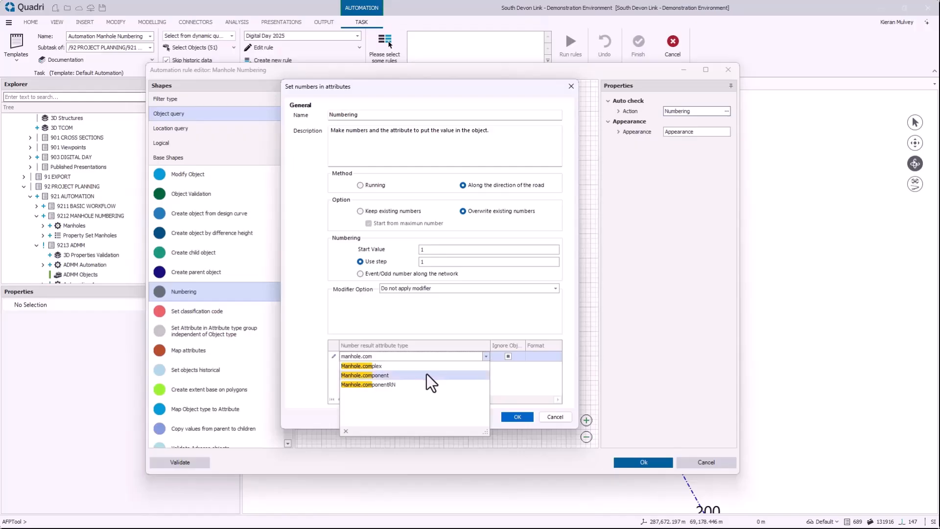
click(427, 375)
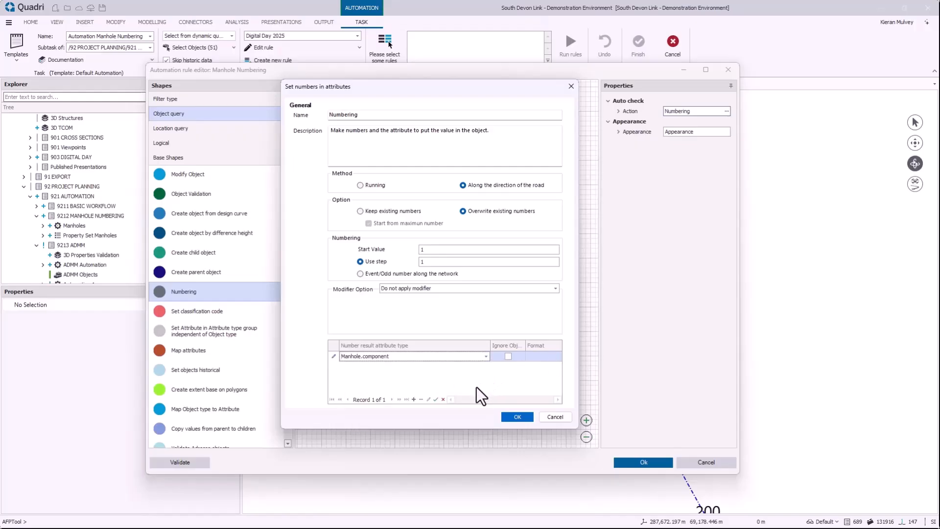
drag(490, 346, 434, 347)
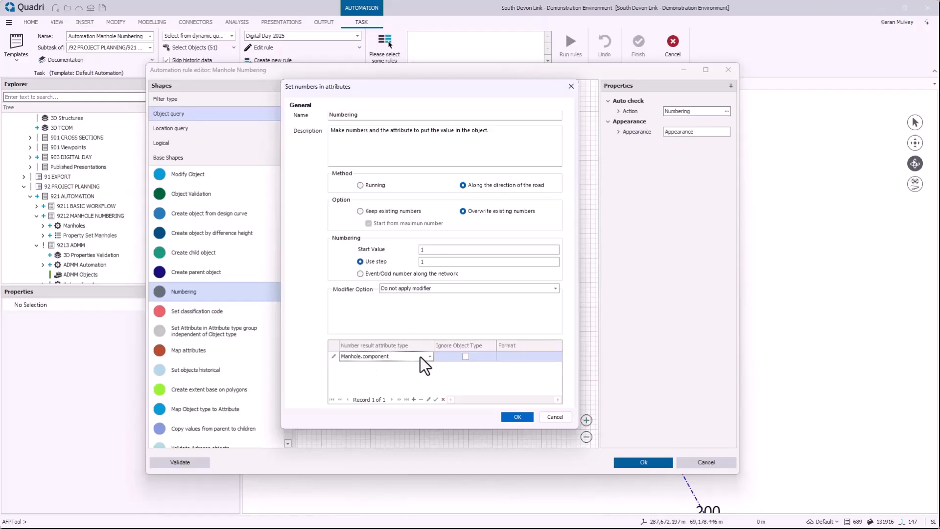
click(518, 417)
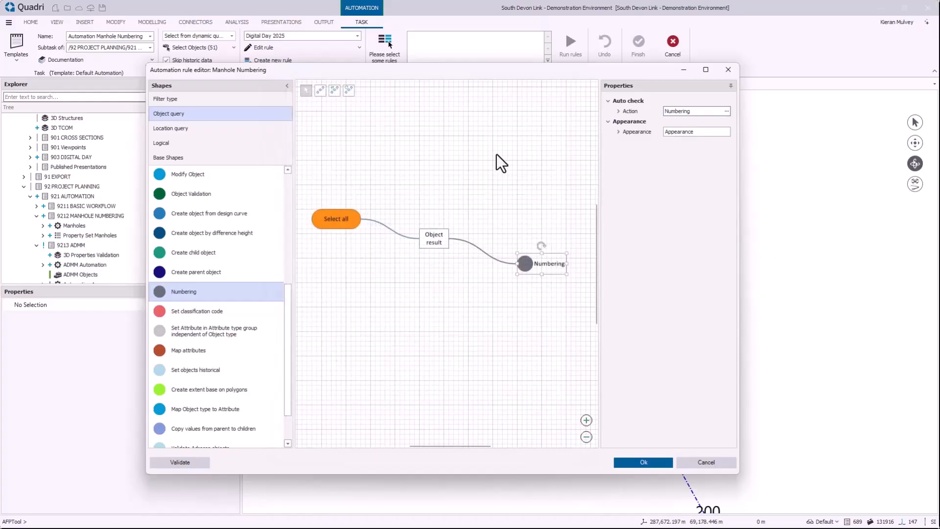
click(343, 246)
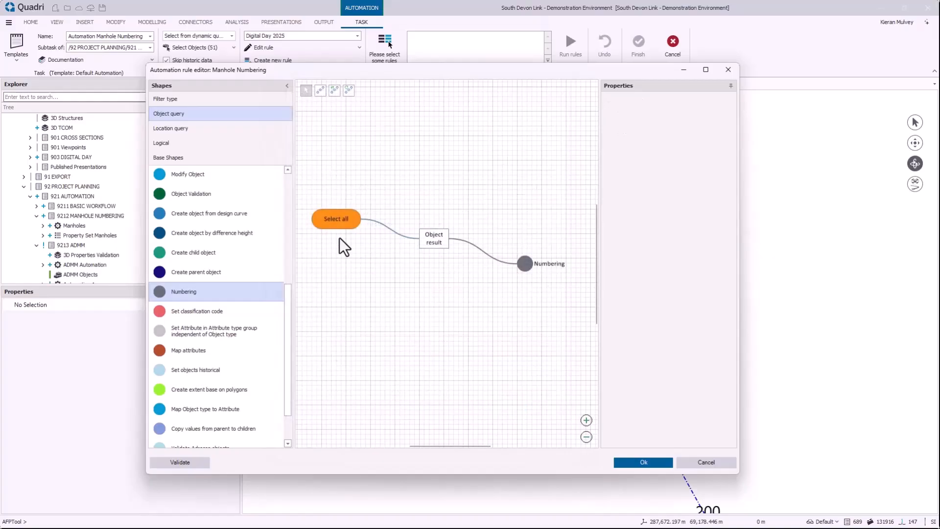
click(640, 465)
Step: Include the last Manhole Numbering rule in the automation and run it on the selected manholes
scroll(617, 265, down, 1)
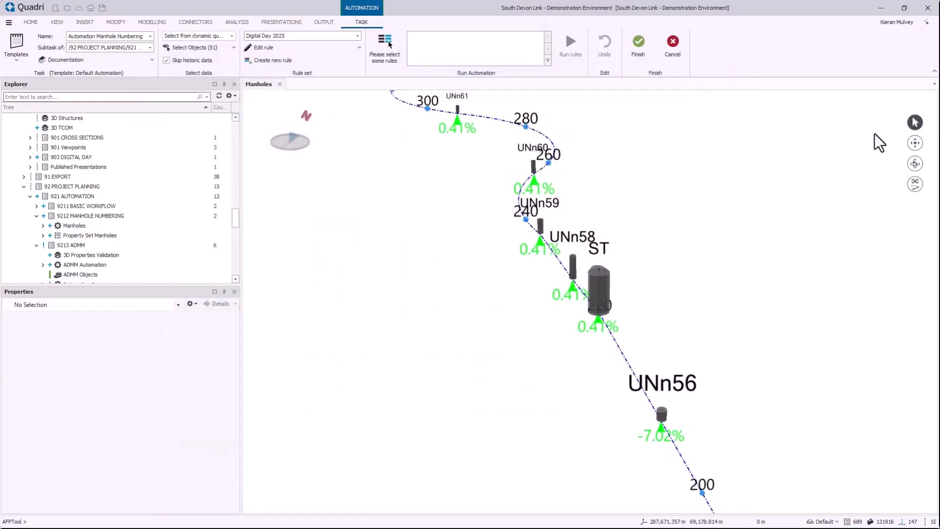
scroll(616, 262, down, 3)
scroll(617, 267, down, 5)
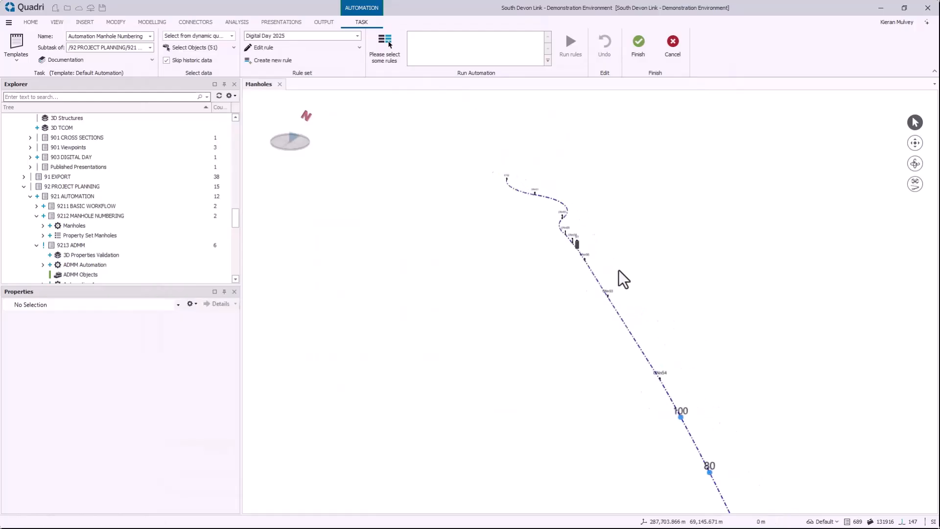
scroll(510, 256, down, 1)
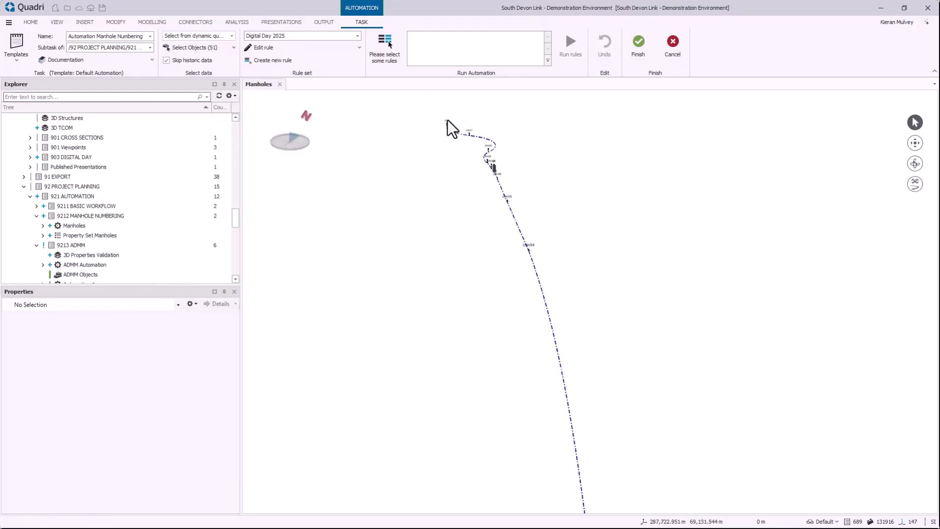
scroll(561, 265, down, 3)
click(385, 49)
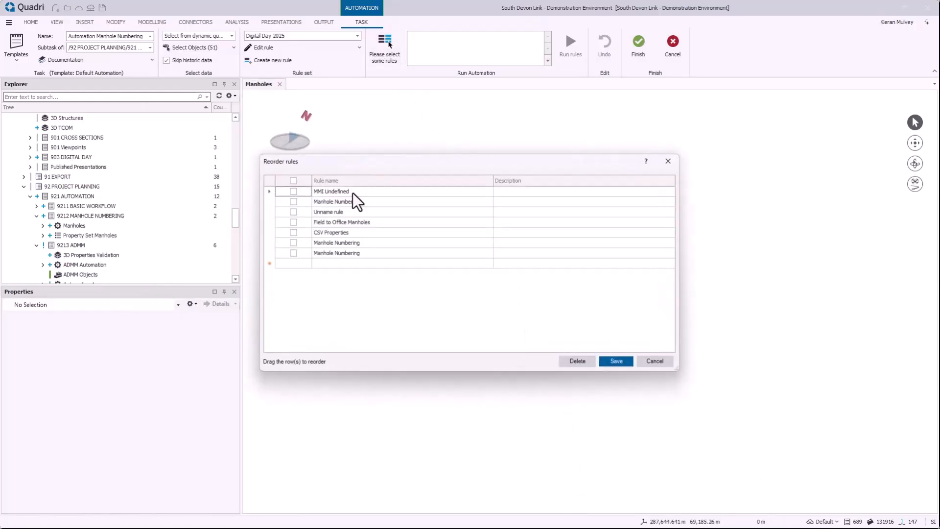
click(293, 253)
click(616, 361)
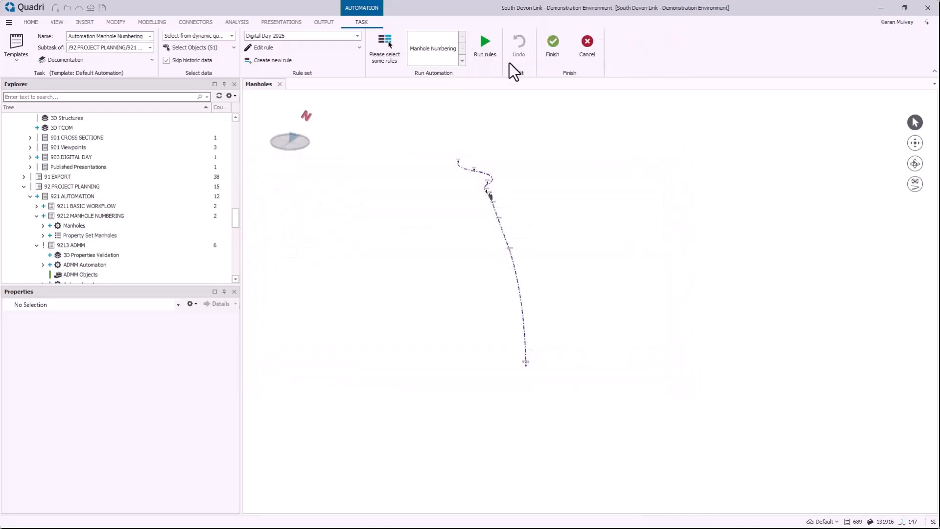
click(487, 49)
Step: Select manholes ST53 and UNn54 in turn and check the component number assigned to each in its properties
scroll(529, 366, up, 3)
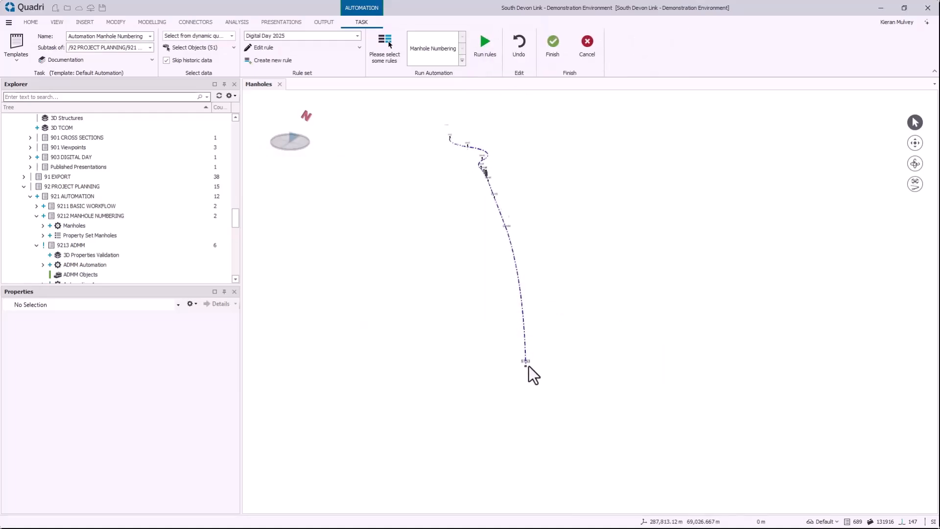
click(530, 359)
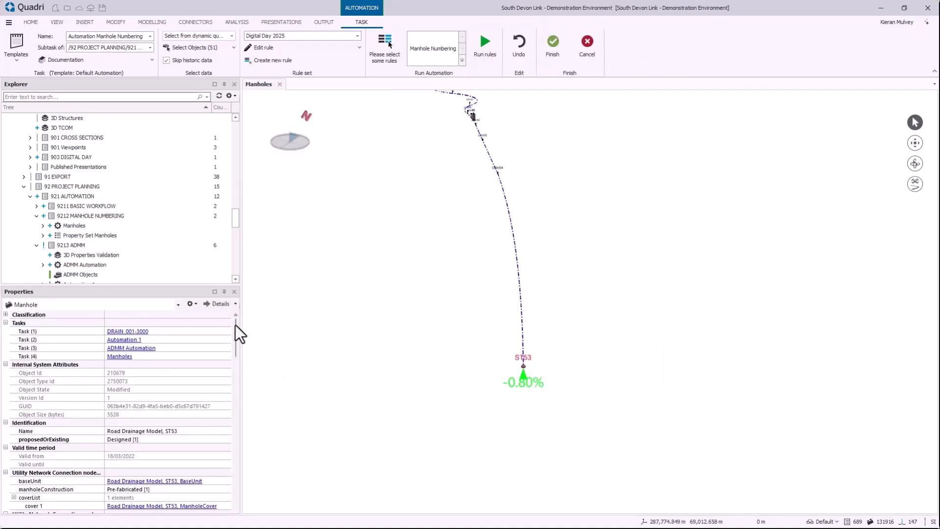
drag(237, 332, 236, 365)
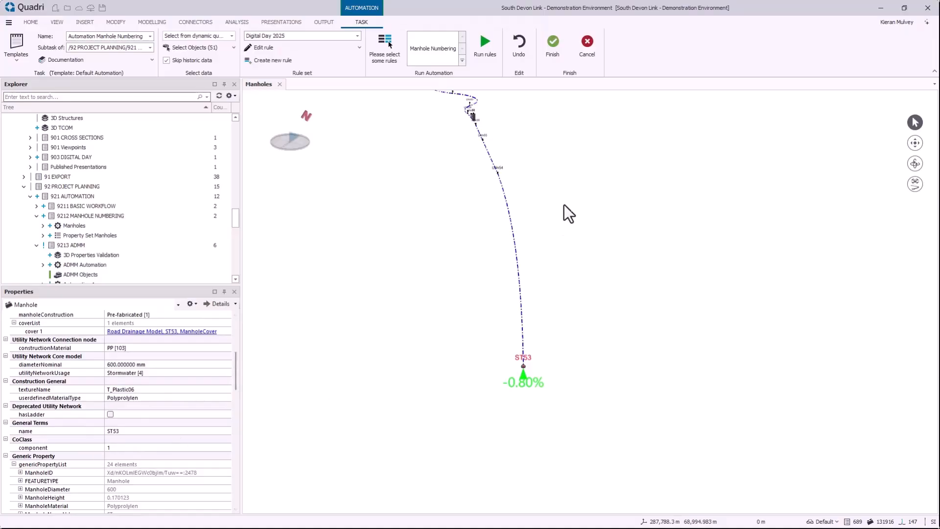
click(524, 198)
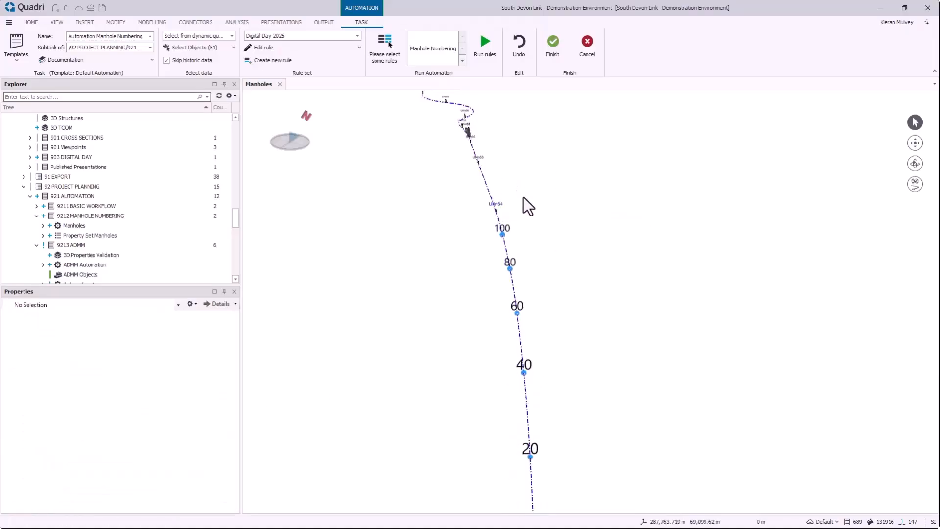
click(490, 213)
drag(237, 360, 239, 390)
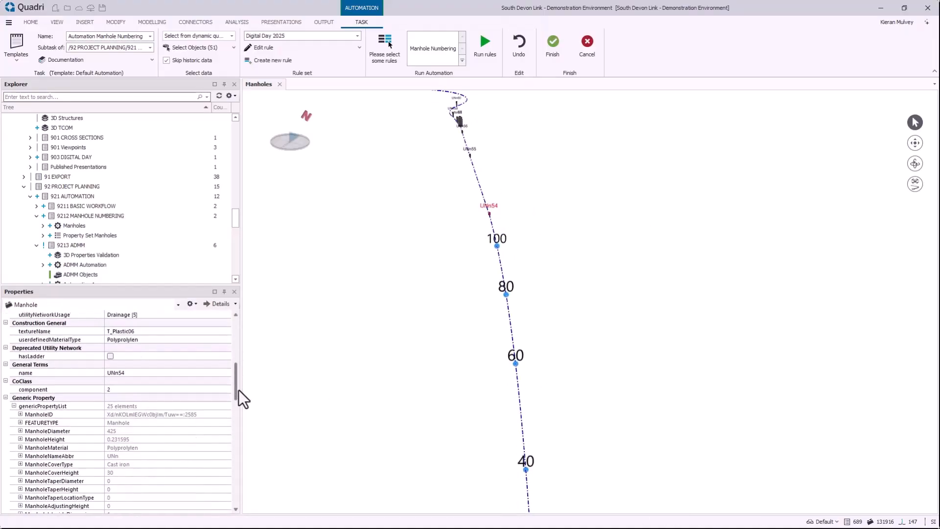
scroll(196, 404, up, 2)
click(149, 421)
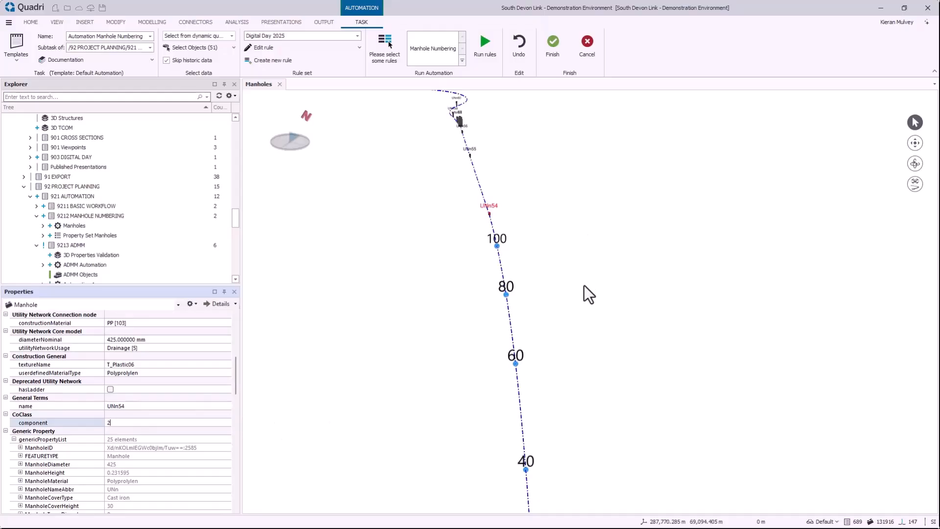
Step: Open the last Manhole Numbering rule in the rule set for editing
key(Return)
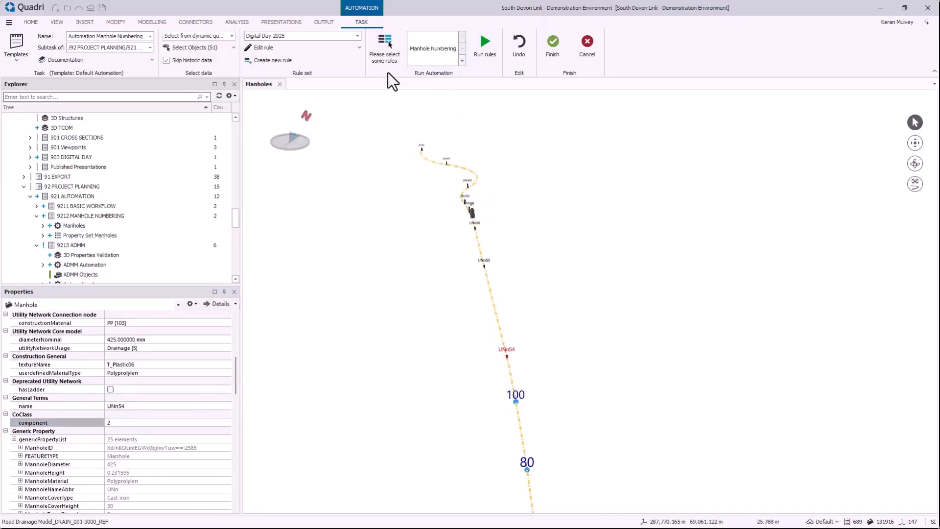
click(360, 47)
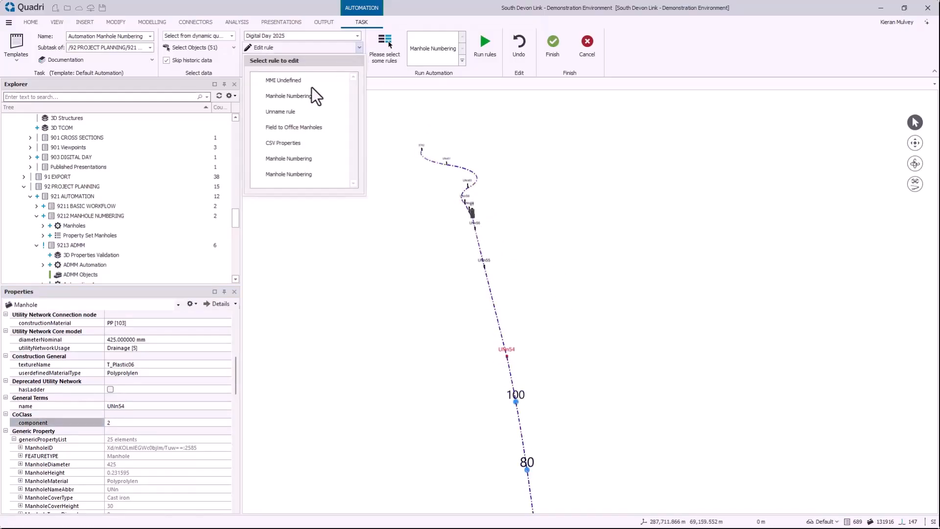
click(289, 174)
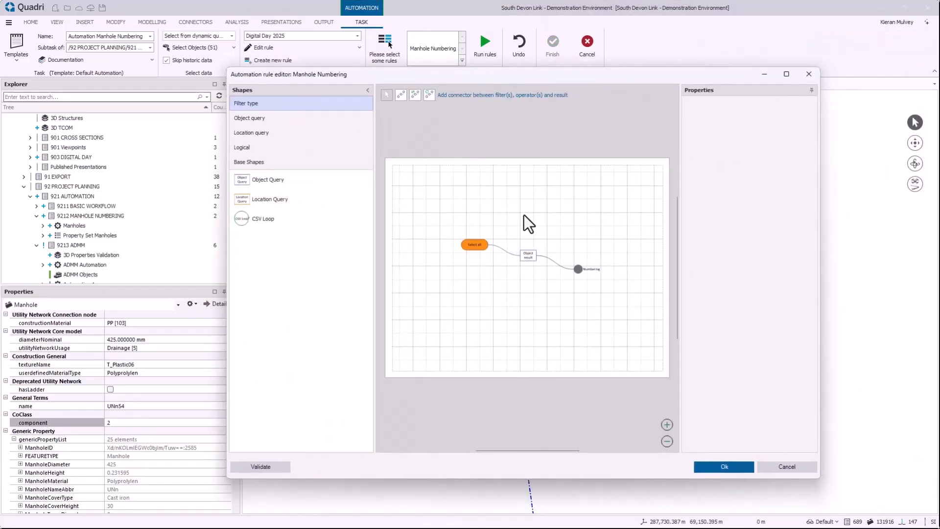
Step: Duplicate the Select all, Object result and Numbering chain and place the copy below the original
click(313, 180)
drag(290, 181, 304, 178)
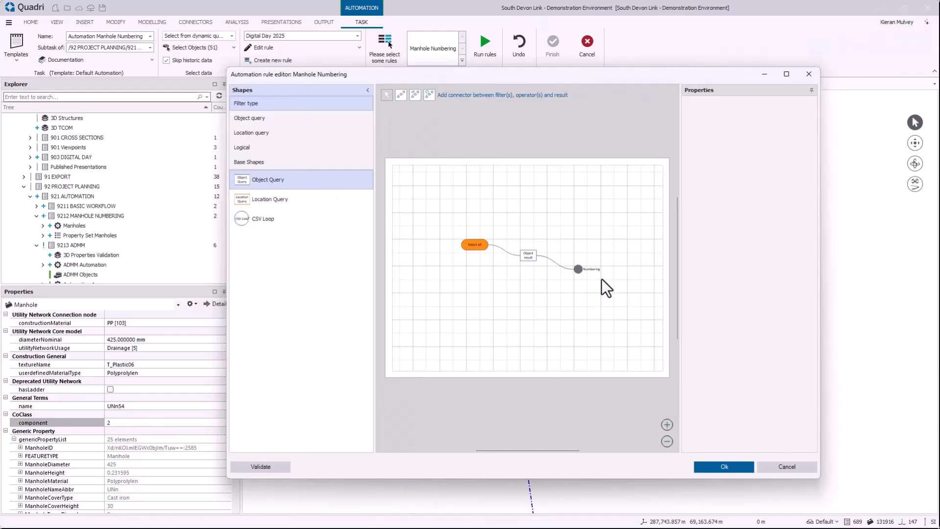
drag(612, 297, 442, 213)
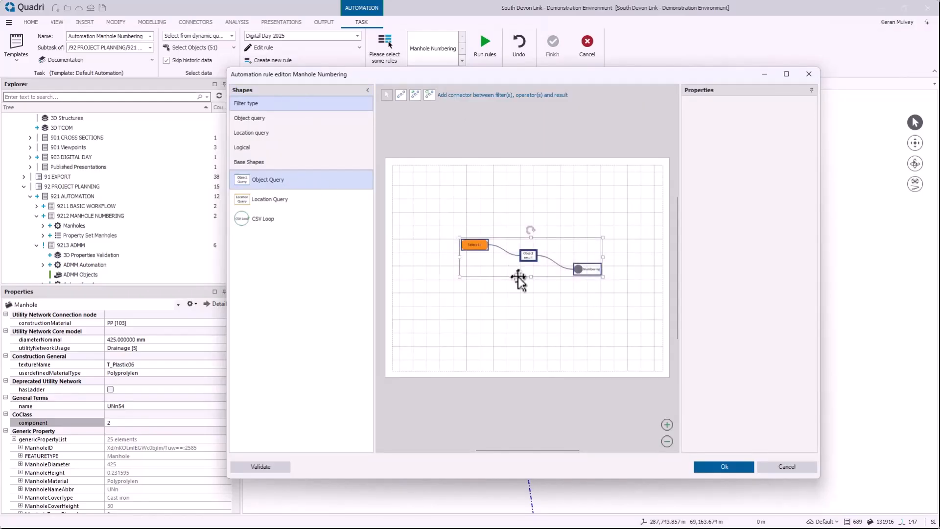
key(ctrl+c)
key(ctrl+v)
drag(542, 268, 530, 307)
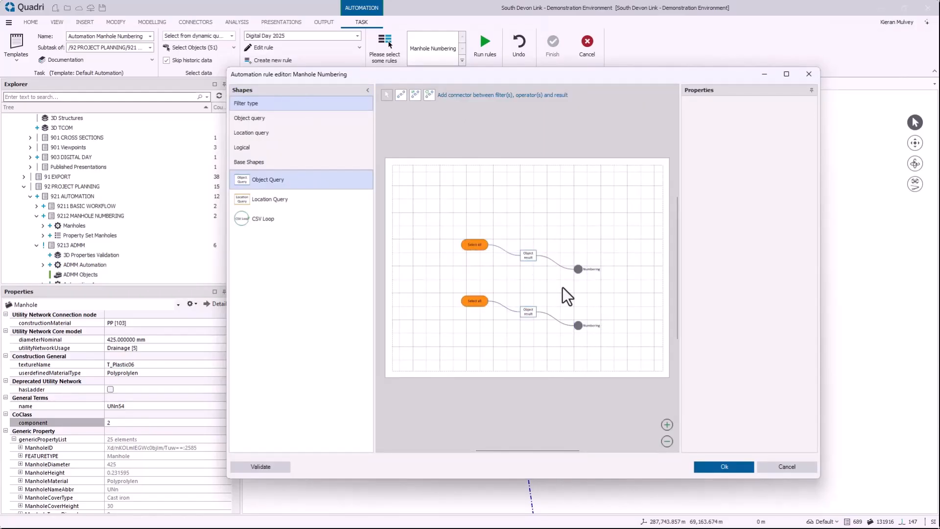
Step: Enlarge the rule editor and link the upper Object result to the lower one with an action-order connector
scroll(548, 286, up, 3)
drag(552, 74, 531, 68)
drag(790, 475, 876, 476)
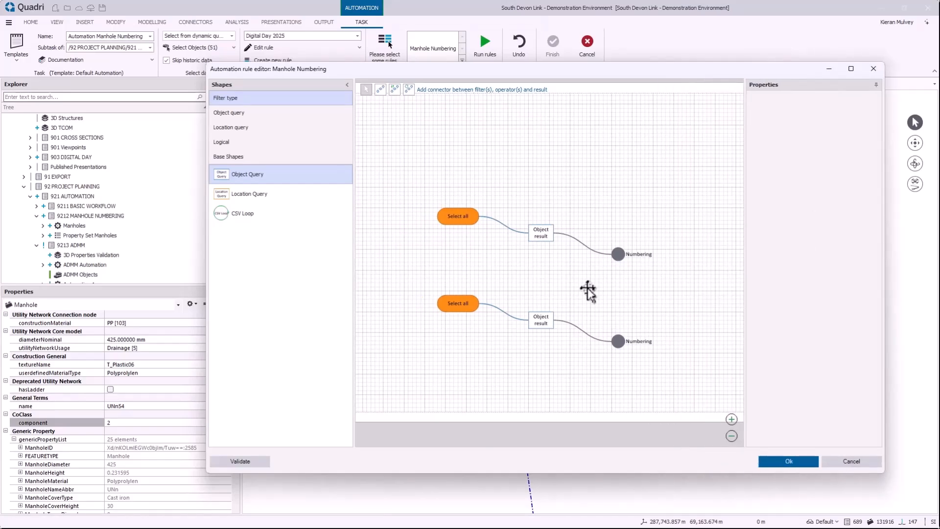
click(395, 89)
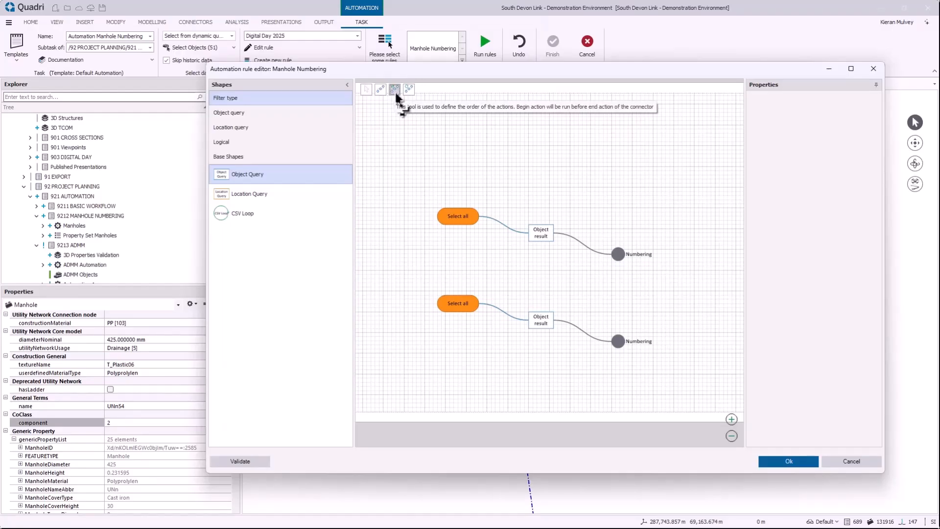
click(542, 312)
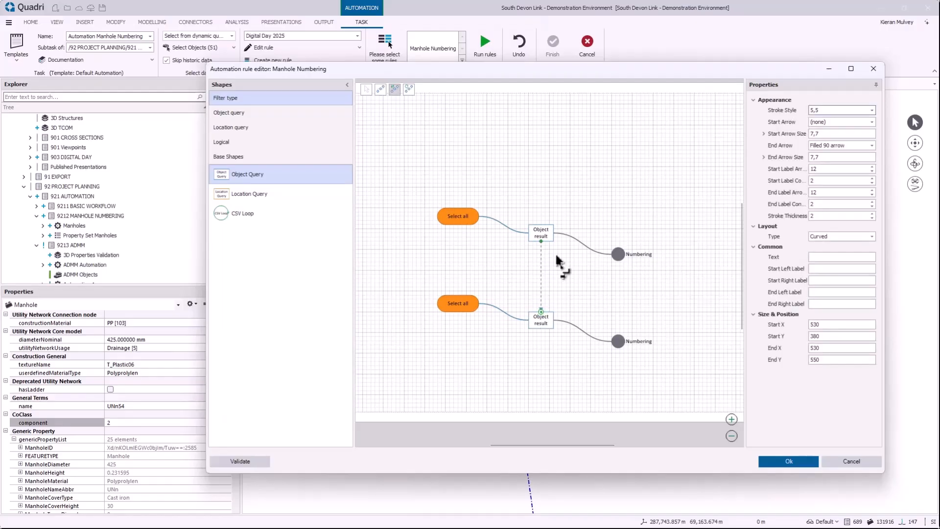
click(369, 90)
click(543, 183)
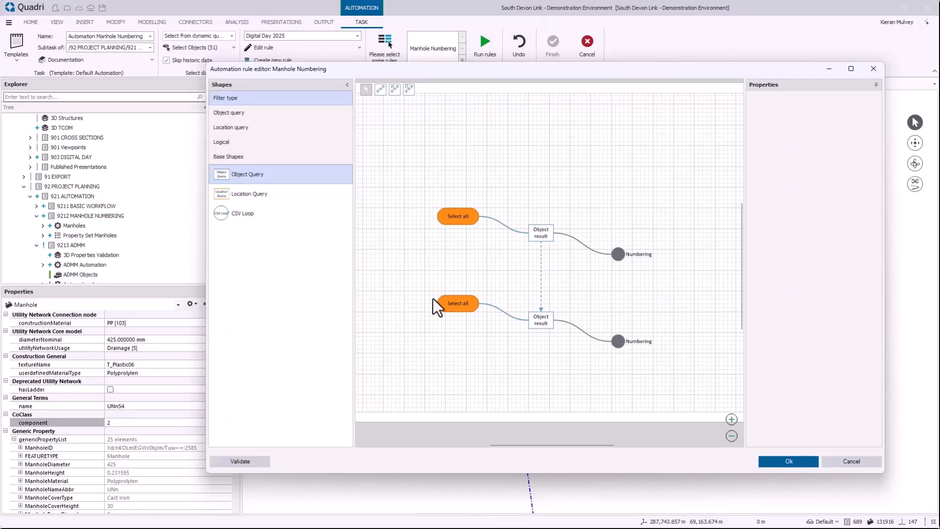
Step: Move the lower Numbering action away from its Object result and delete the connector between them
drag(626, 341, 659, 345)
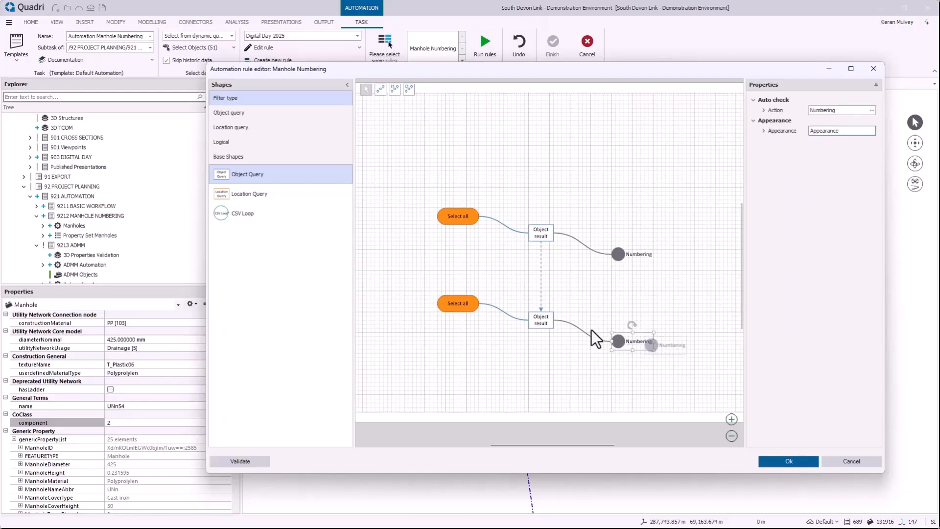
click(591, 330)
key(Delete)
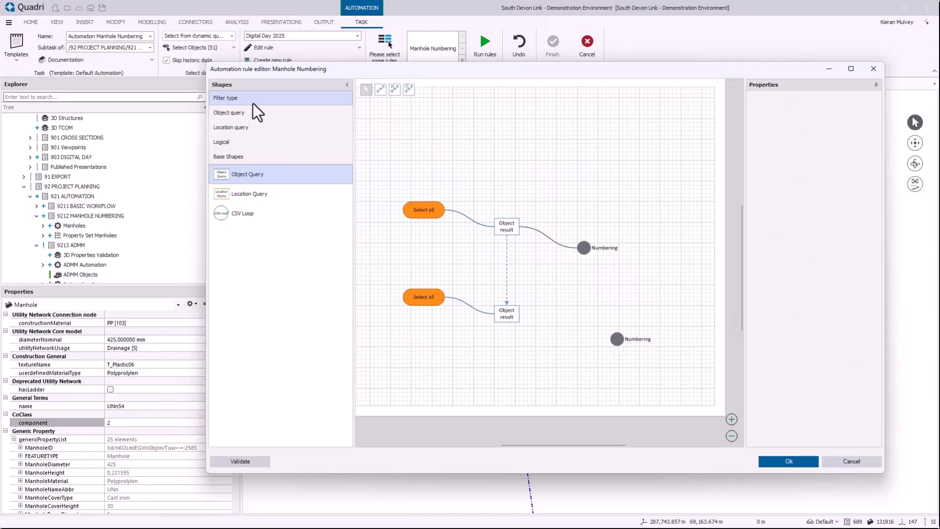
Step: Add a Sort the children object query between the lower Object result and Numbering, and delete its hint text
click(265, 113)
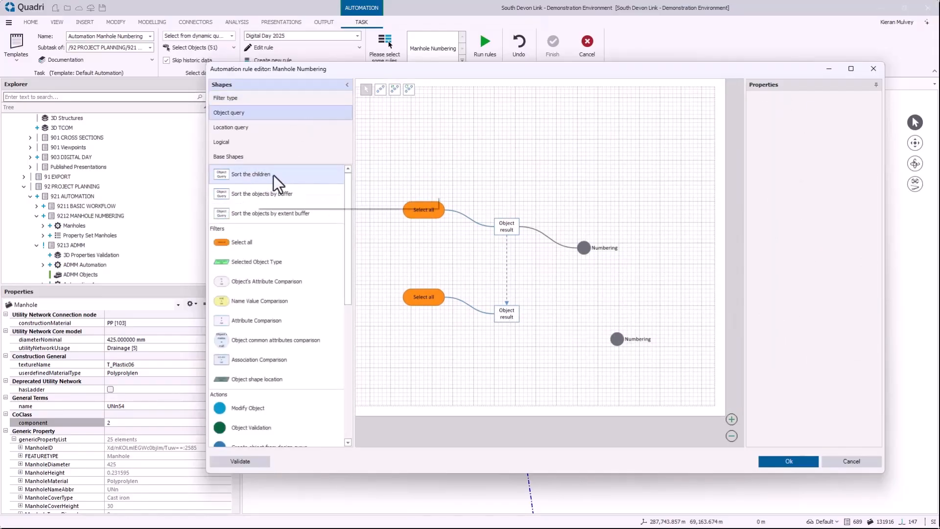
drag(274, 175, 562, 325)
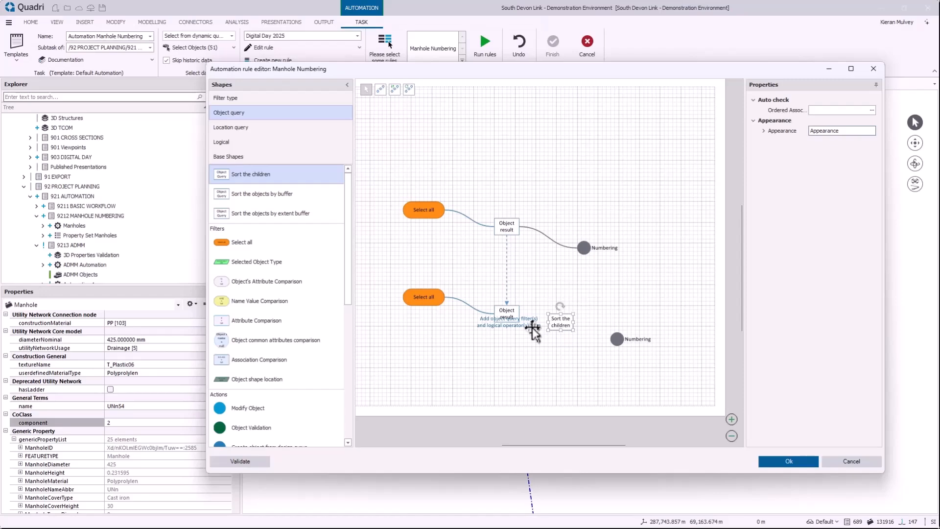
click(533, 328)
key(Delete)
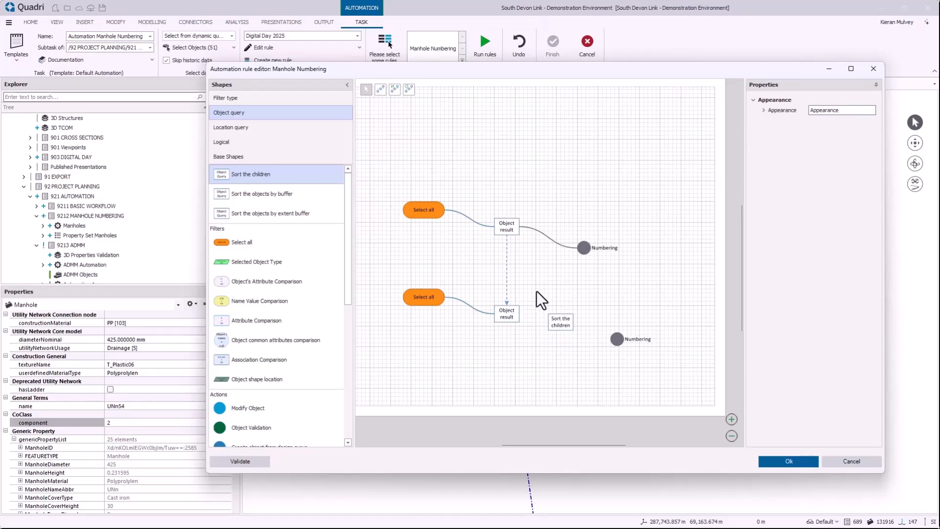
Step: Connect the lower Object result to Sort the children, and Sort the children to the lower Numbering action
click(395, 89)
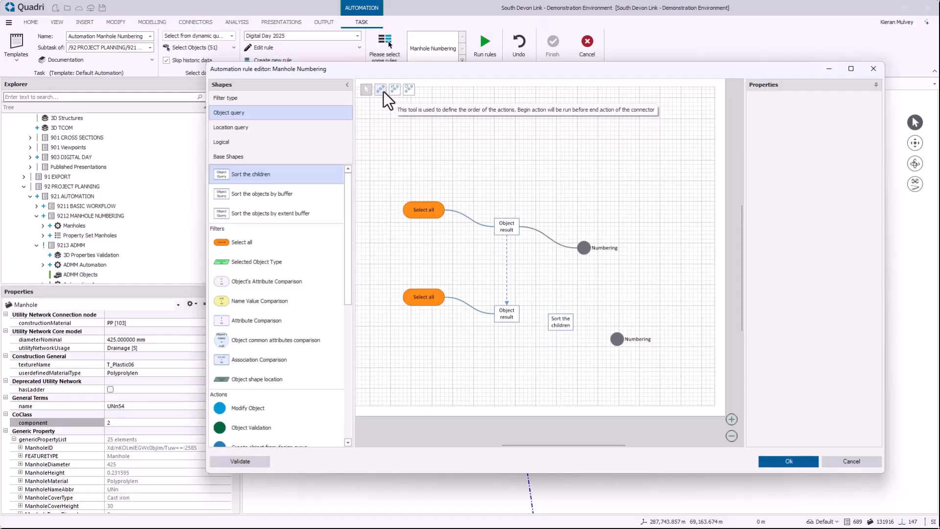
click(384, 92)
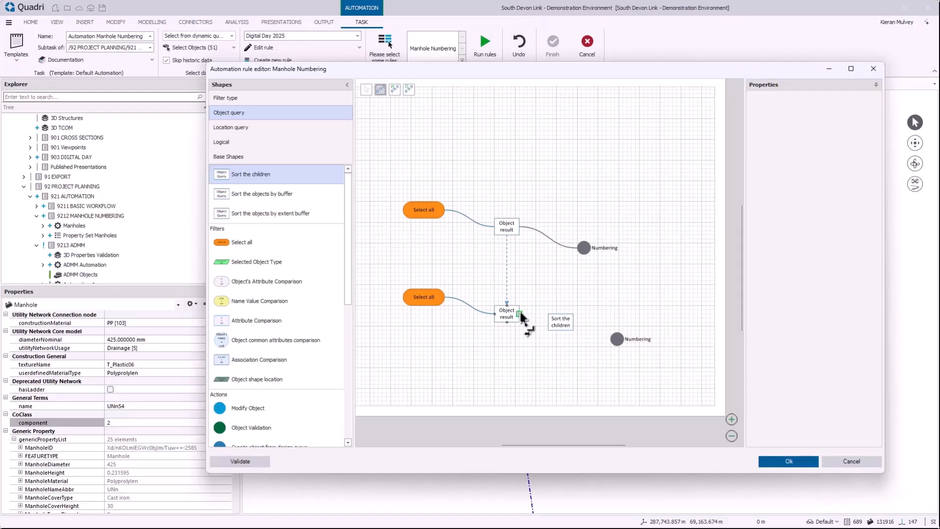
drag(520, 314, 550, 322)
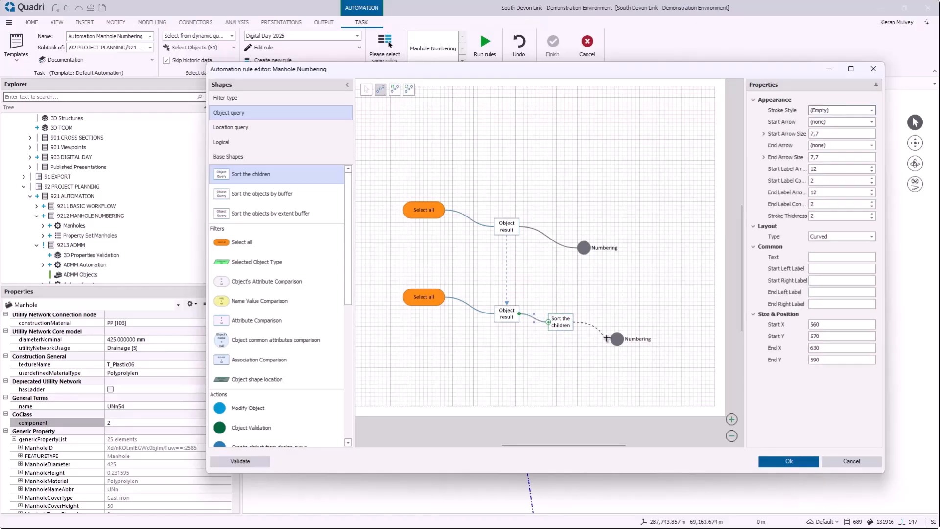
click(608, 338)
click(366, 89)
click(562, 321)
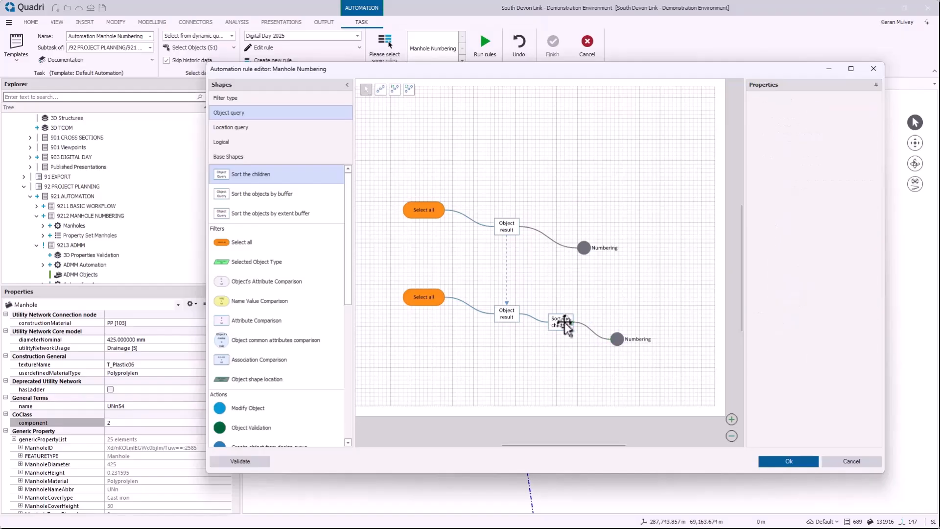
click(872, 109)
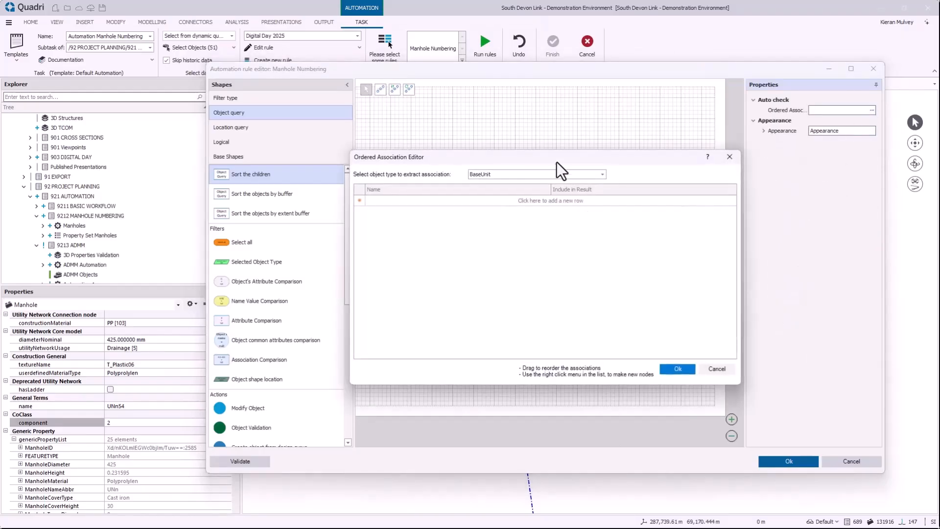
drag(557, 162, 528, 165)
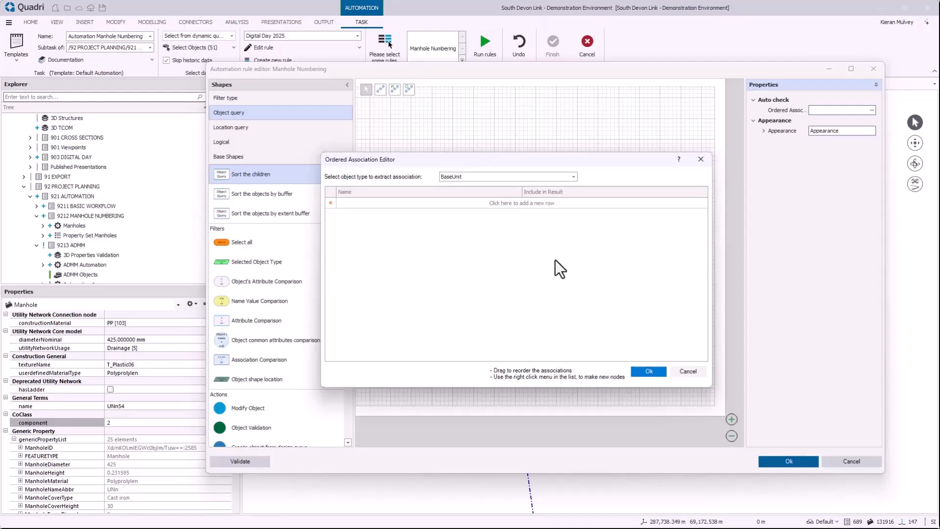
click(685, 371)
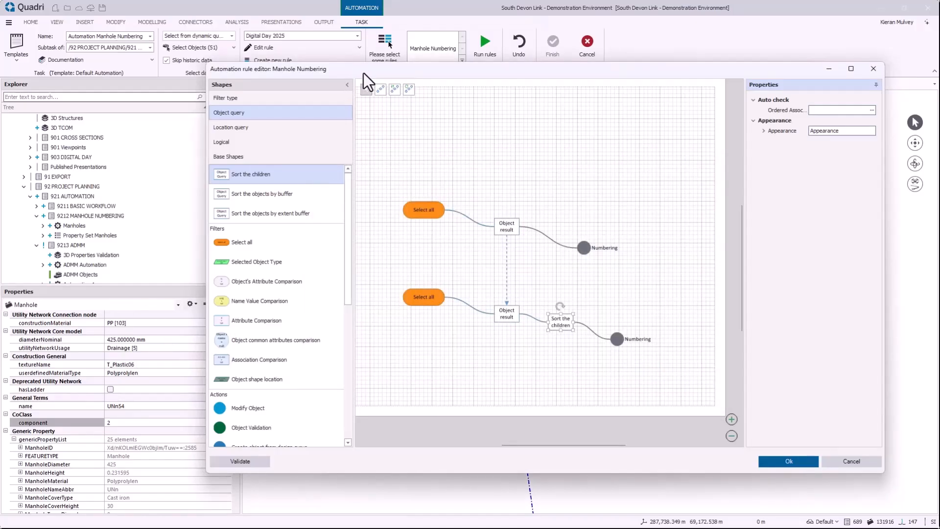
Step: Expand manhole UNn54 in the Explorer and examine its child objects and component property
drag(363, 72, 490, 67)
mouse_move(237, 366)
mouse_down()
mouse_move(239, 342)
mouse_move(239, 360)
mouse_up()
drag(235, 216, 238, 170)
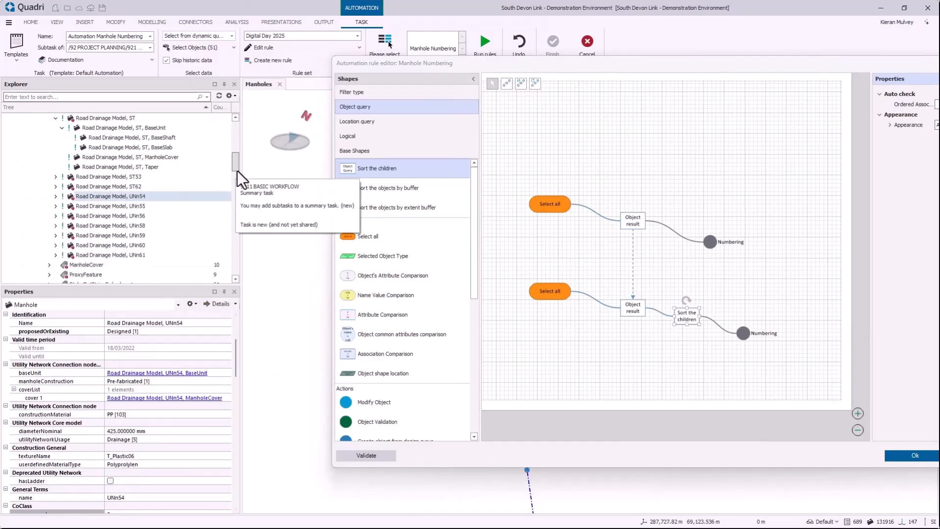
click(55, 196)
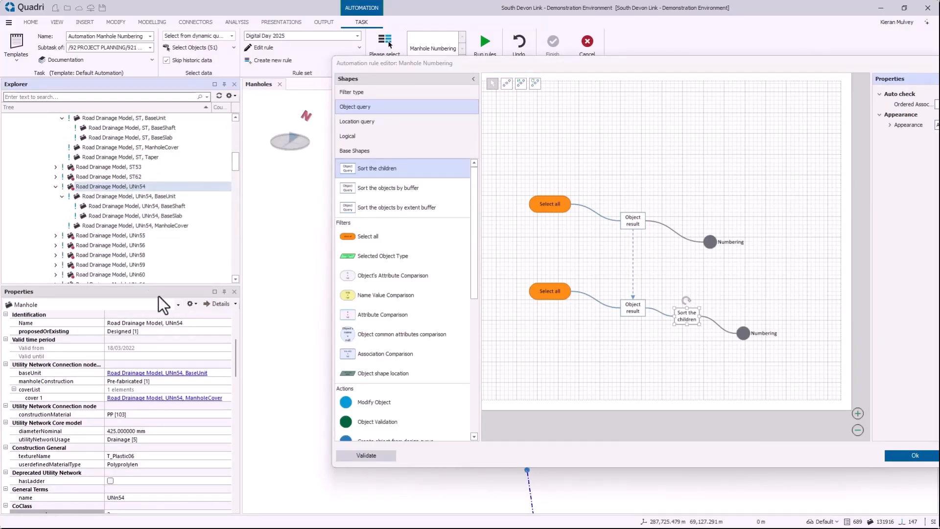
drag(235, 351, 235, 357)
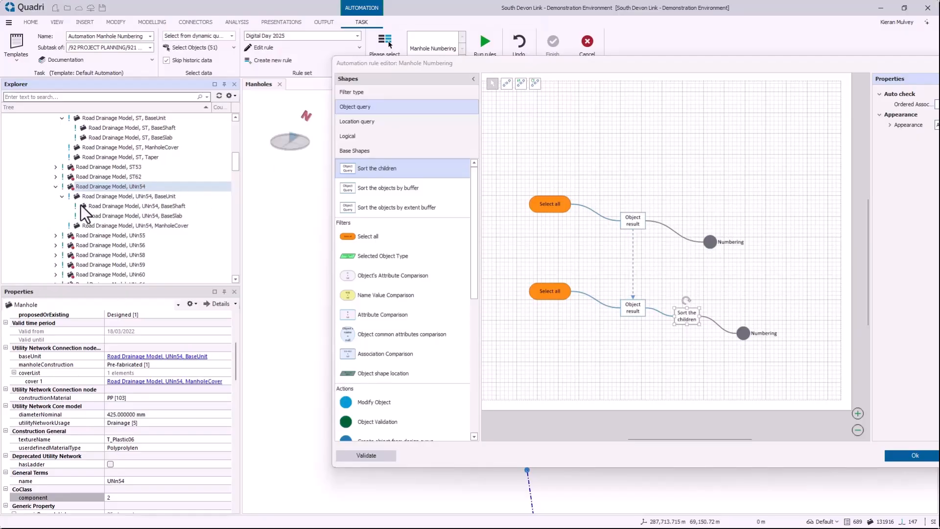
Step: Set Manhole as the object type for extracting the ordered associations of Sort the children
drag(663, 61, 557, 63)
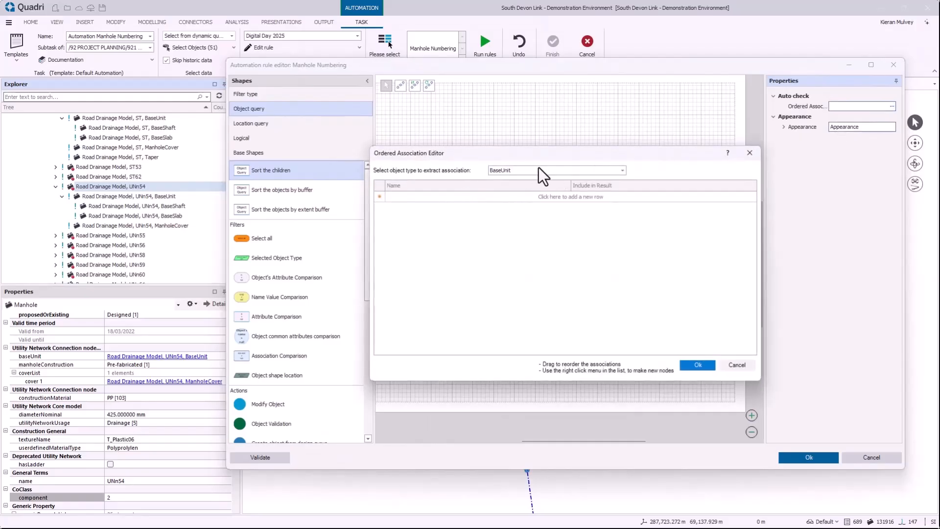
click(539, 167)
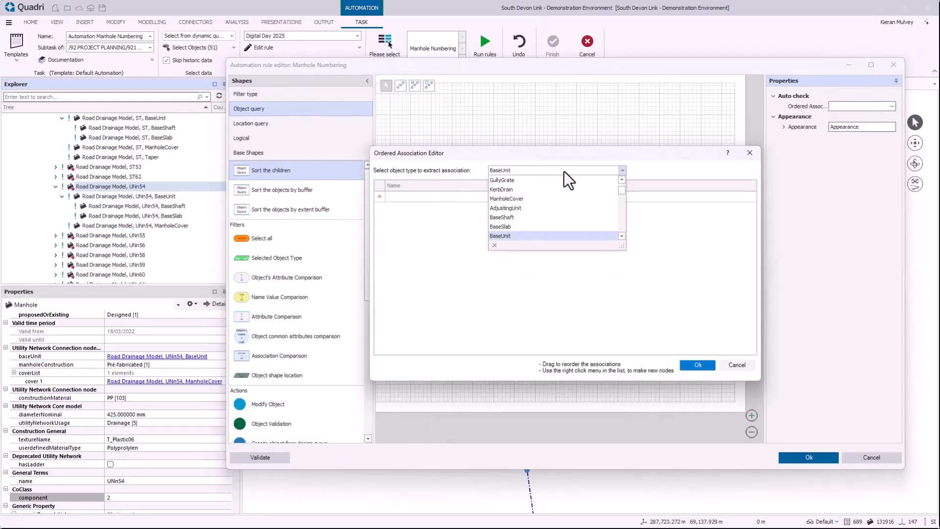
text(ManholeCoverEdge)
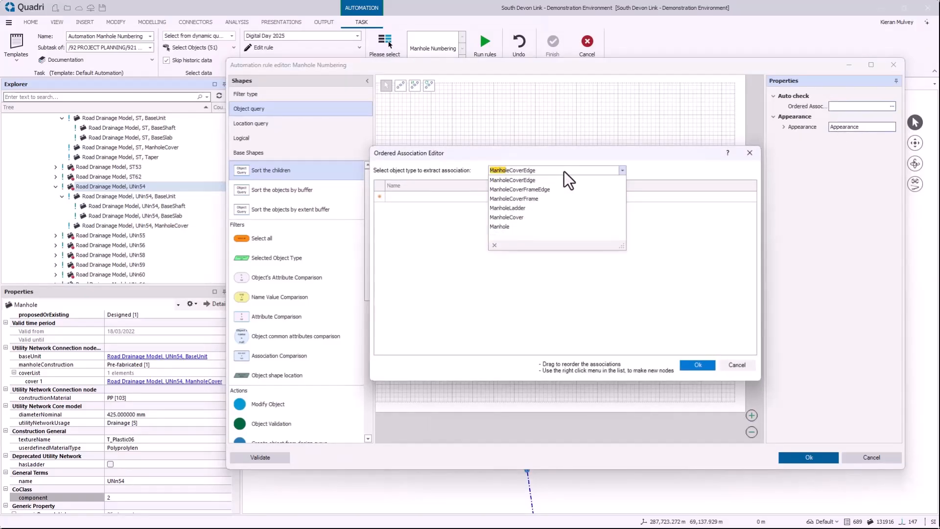
click(506, 227)
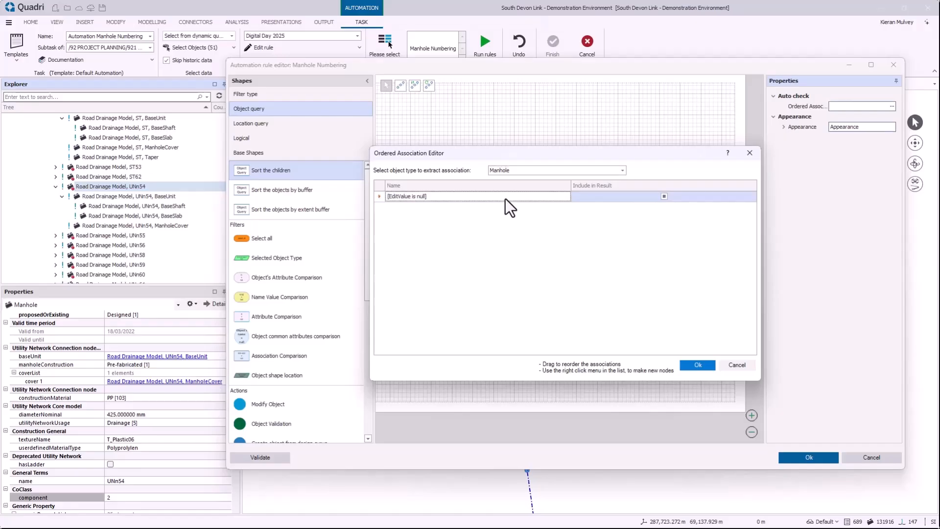
Step: Add baseUnit as the first association for the manhole children
click(515, 196)
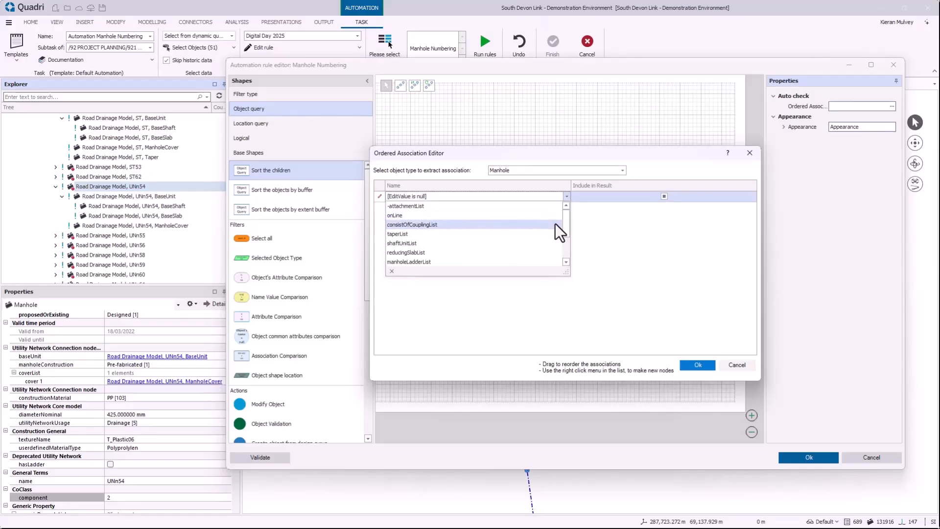
scroll(524, 227, down, 3)
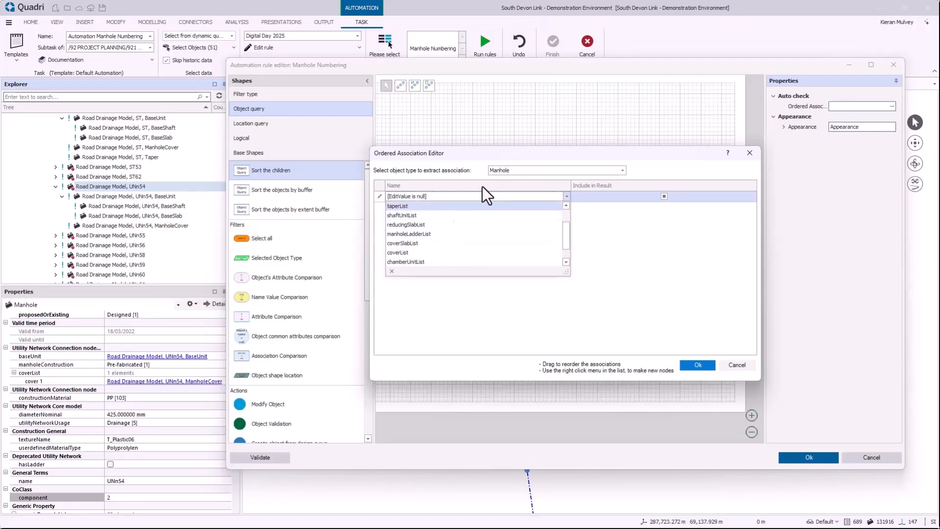
scroll(453, 252, down, 1)
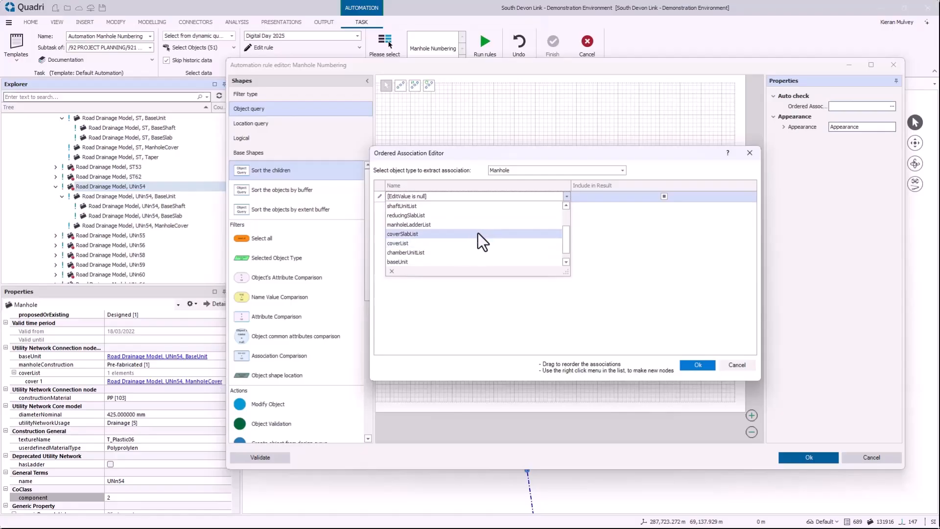
click(416, 261)
click(456, 222)
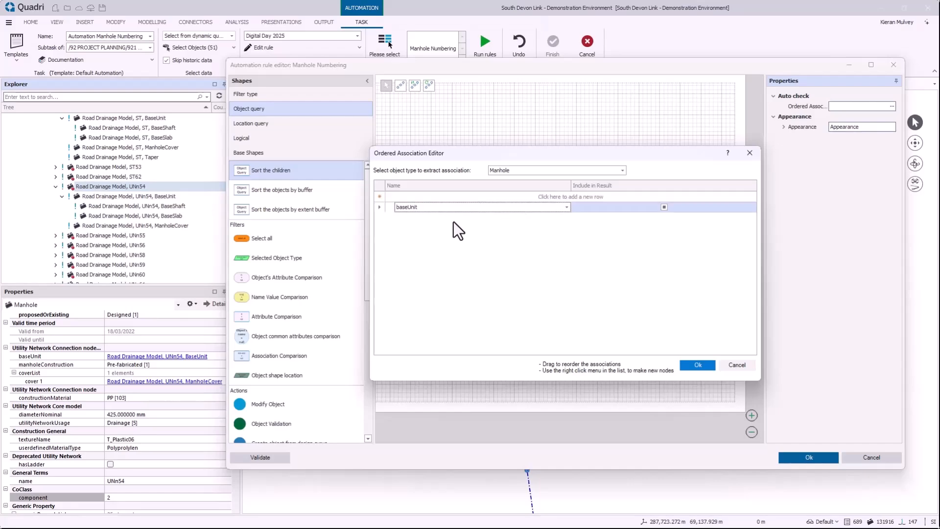
Step: Add a further association row for taperList
click(444, 199)
click(456, 196)
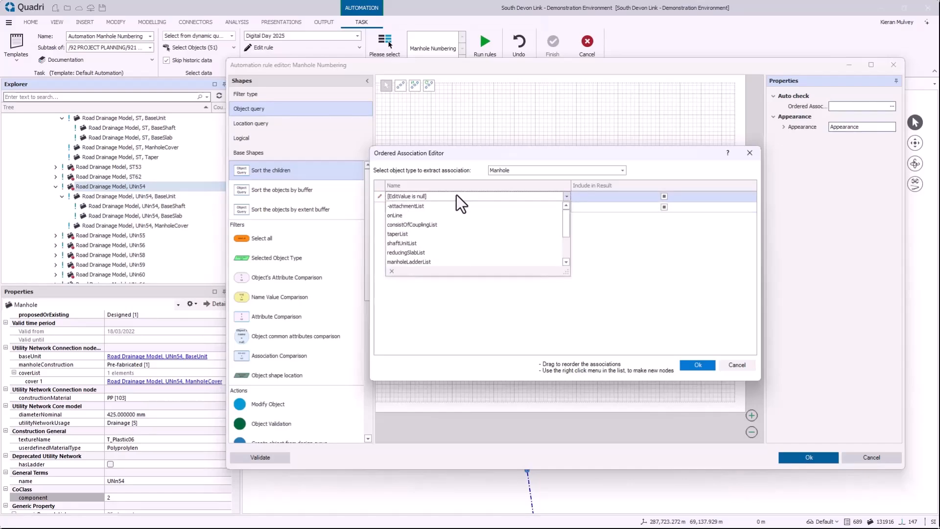
text(taperList)
click(424, 207)
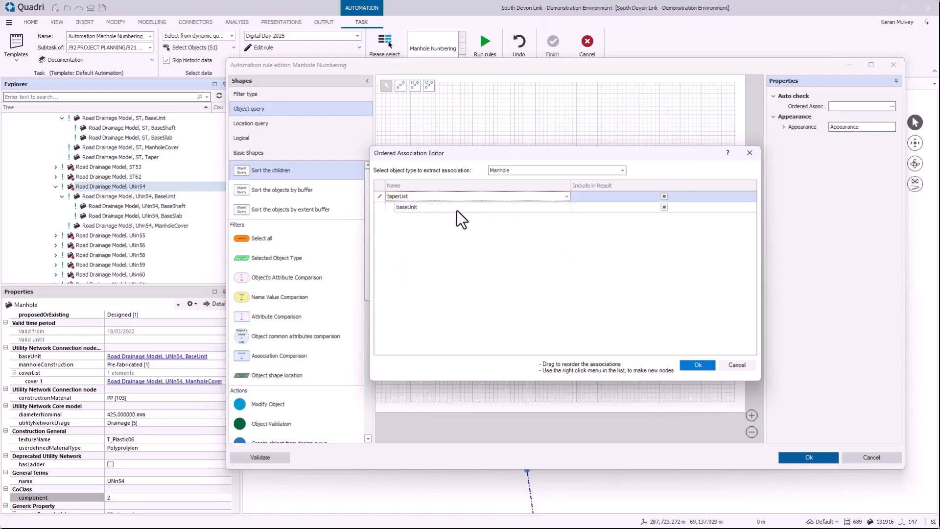
Step: Add another association row for coverList below taperList
click(458, 210)
click(442, 199)
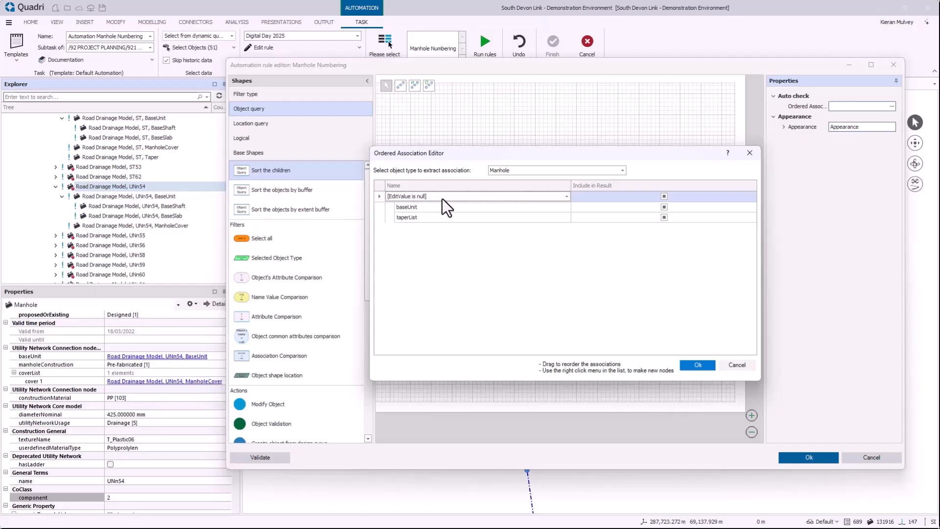
click(443, 198)
text(coverList)
click(410, 213)
click(475, 254)
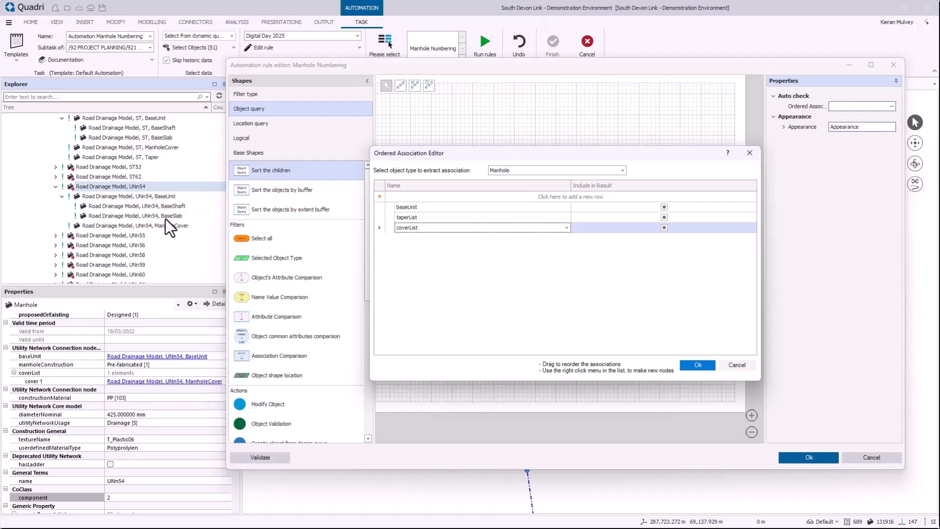
Step: Set BaseUnit as the object type for extracting associations and add baseShaft as a child node of baseUnit
click(541, 169)
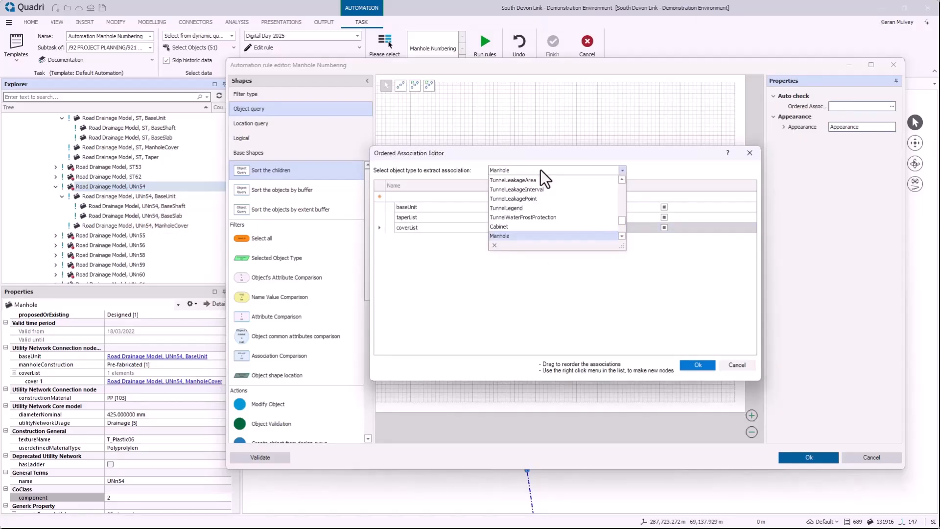
text(BaseShaft)
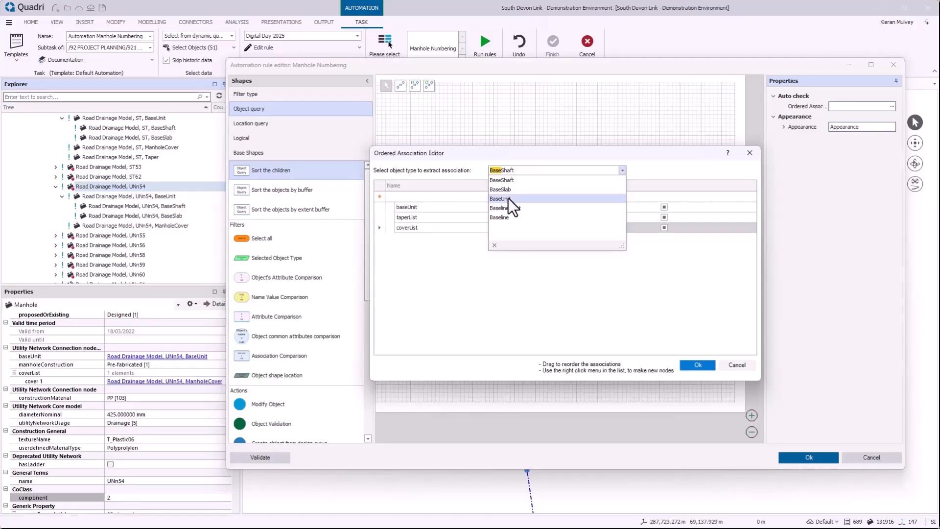
click(521, 197)
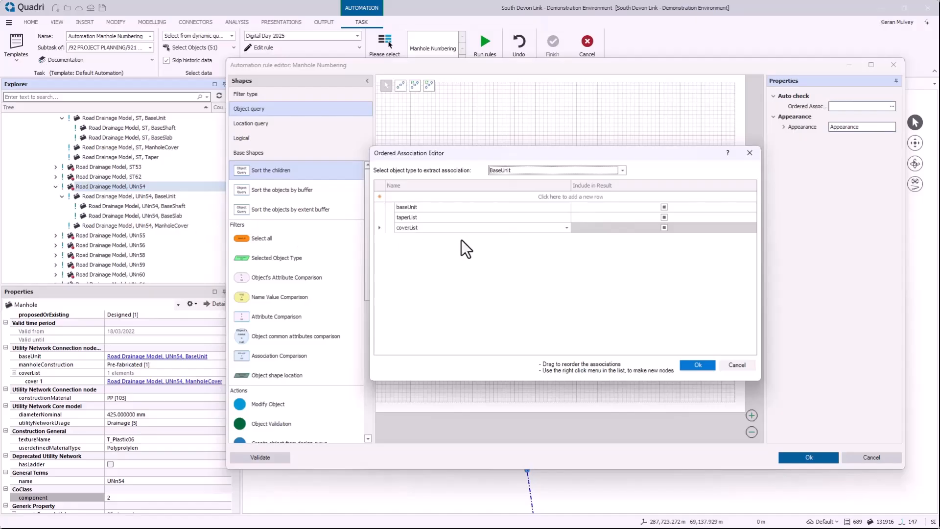
click(431, 208)
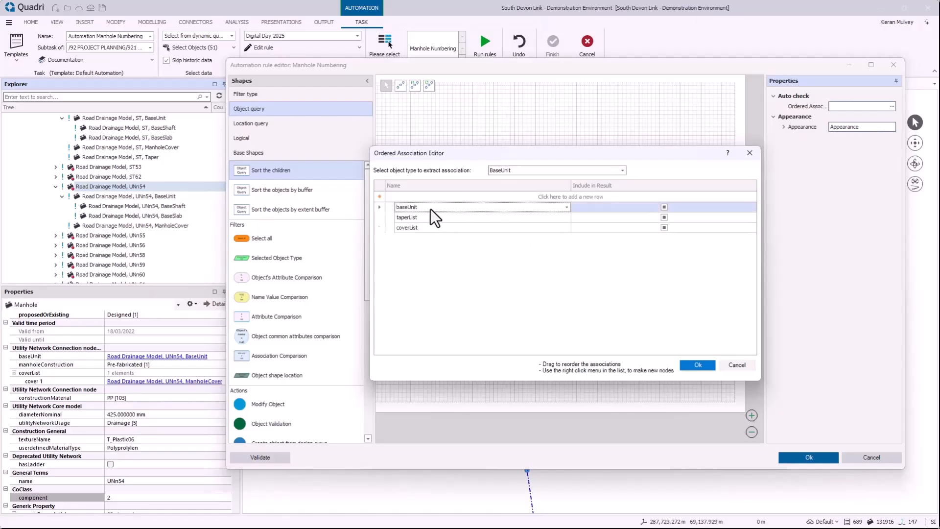
right_click(442, 208)
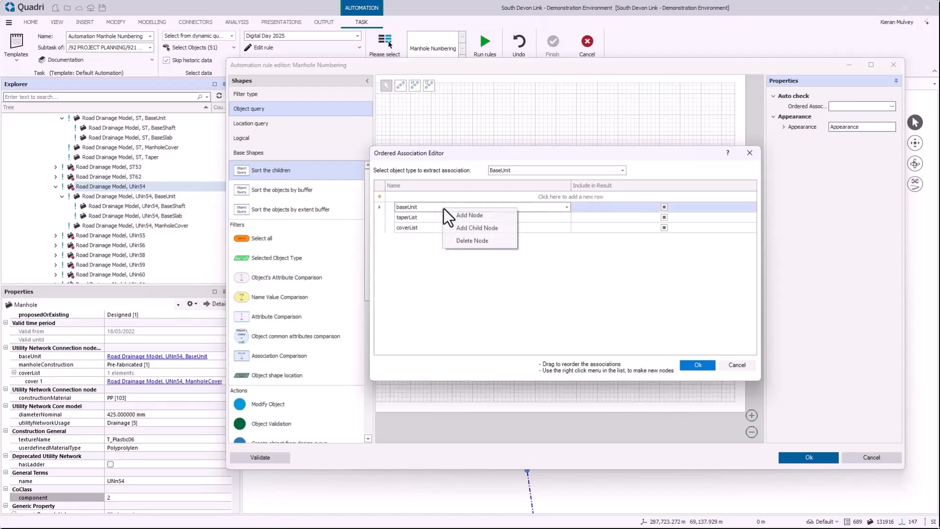
click(493, 230)
click(477, 219)
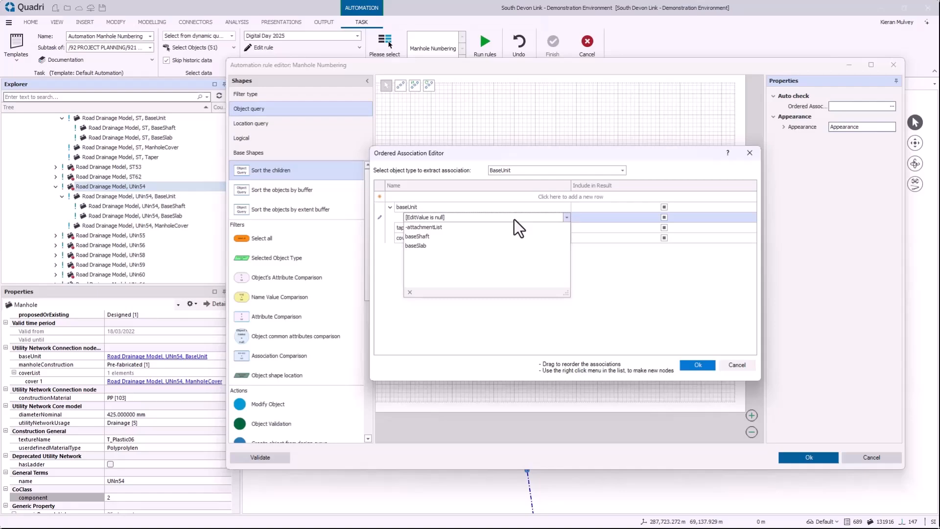
click(436, 237)
Step: Add baseSlab as a second child node of baseUnit
right_click(451, 210)
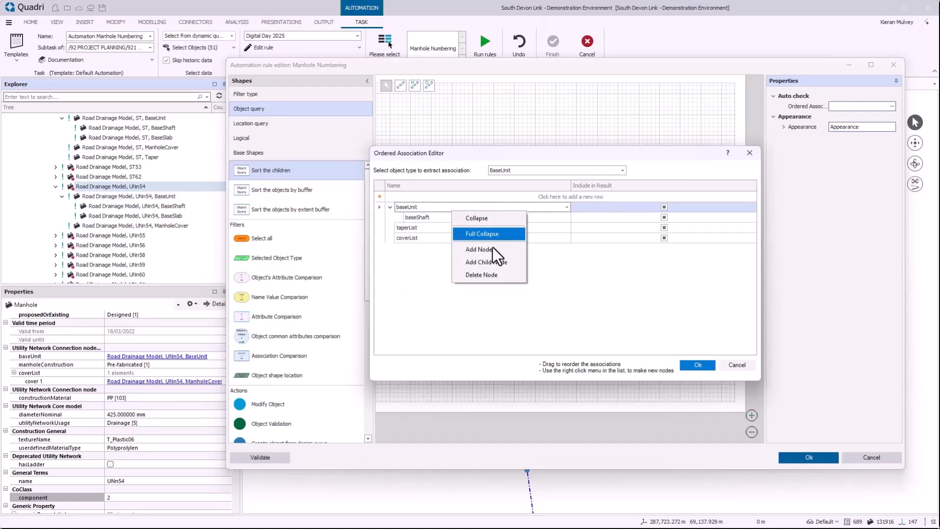
click(502, 263)
click(438, 226)
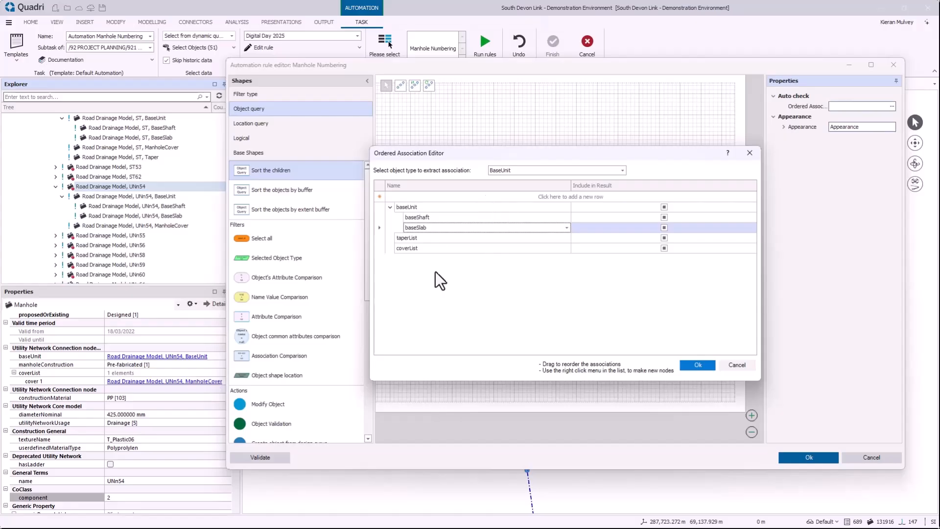
Step: Reorder the associations to coverList, taperList and baseUnit with its children, and accept the ordered association list
drag(422, 252, 423, 207)
drag(416, 253, 420, 217)
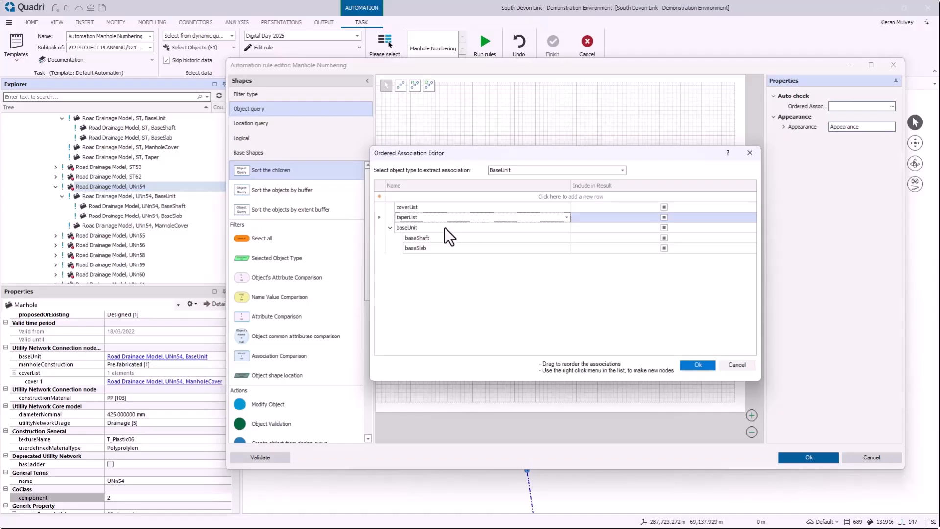
click(444, 228)
click(437, 239)
click(461, 252)
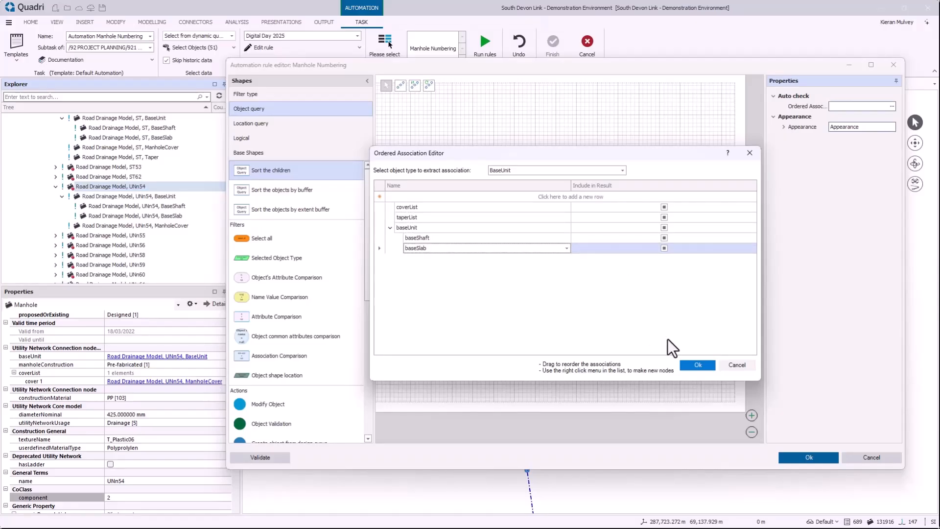
click(692, 366)
Step: Open the settings of the Numbering action that follows Sort the children and set its method to Running
click(654, 335)
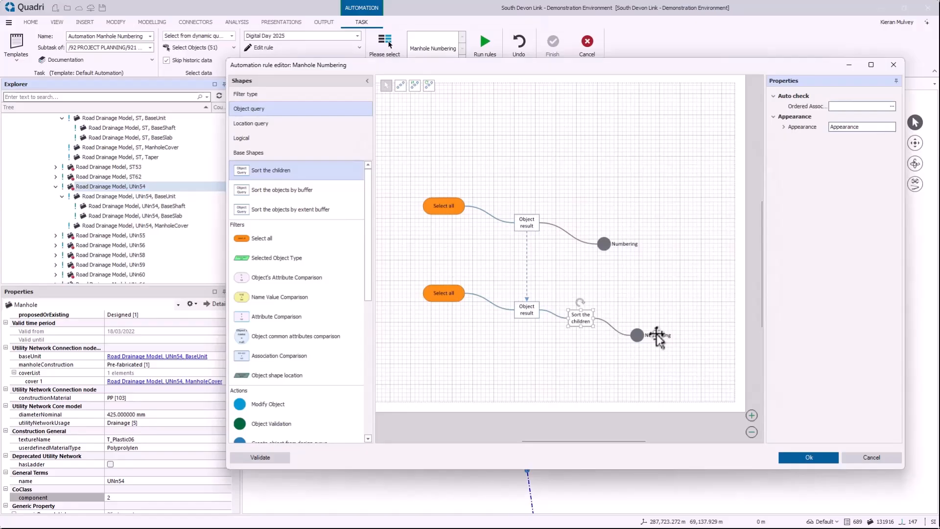
click(893, 106)
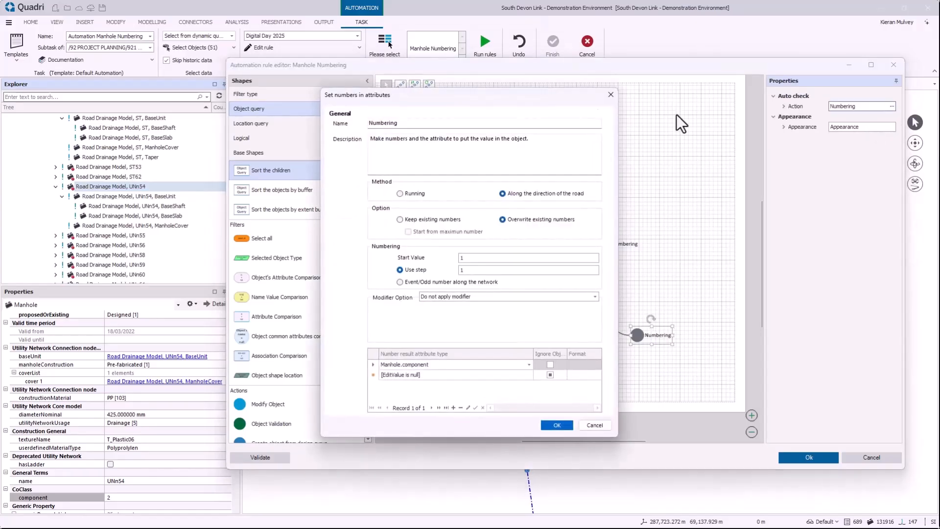
drag(522, 92, 532, 83)
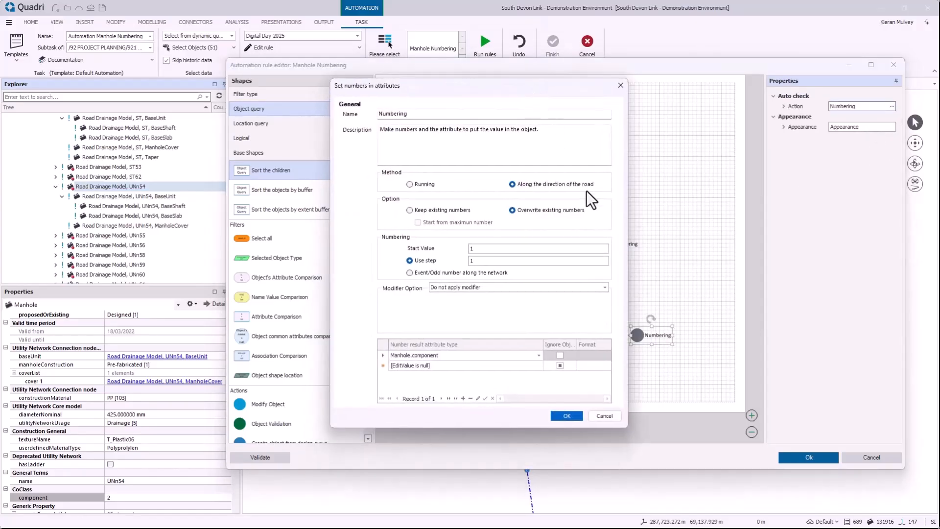
click(410, 185)
Step: Apply the modifier that sets the parent value on the attribute in children, with delimiter "." and mother attribute Manhole.component
click(606, 288)
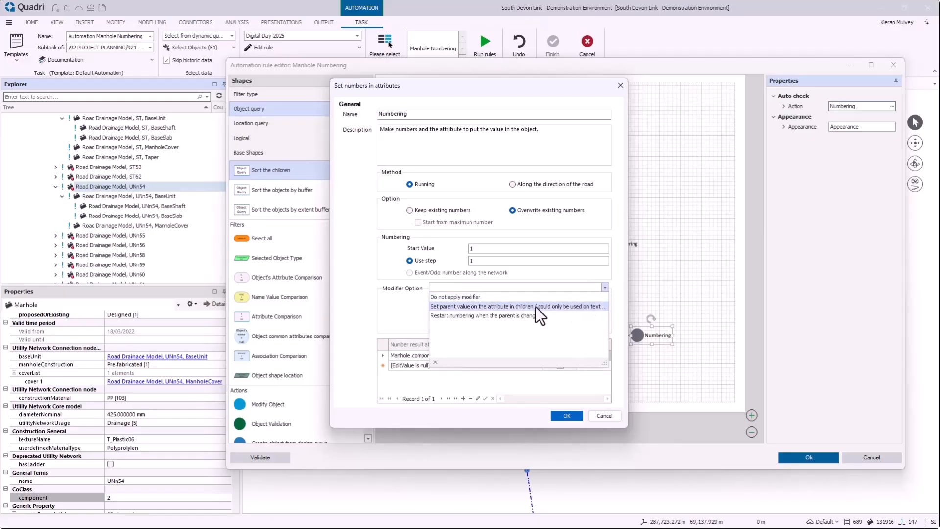
click(454, 308)
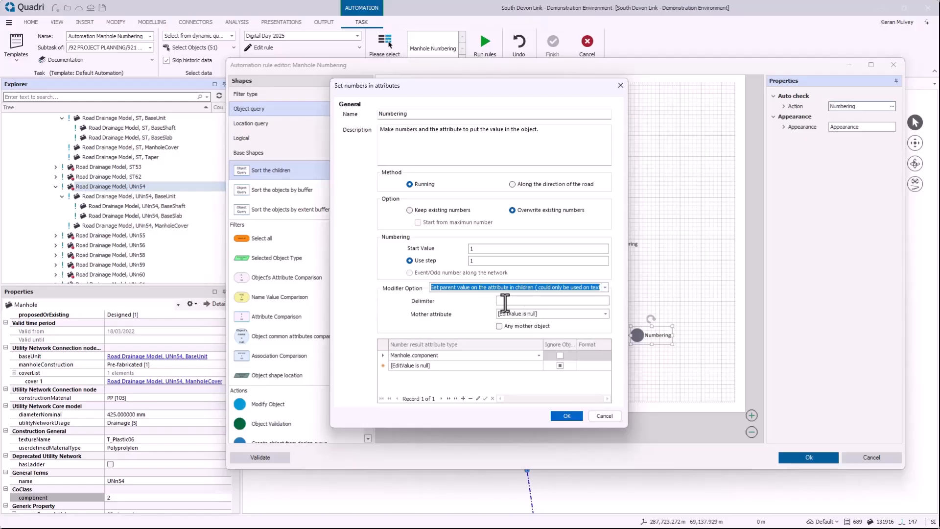
click(505, 300)
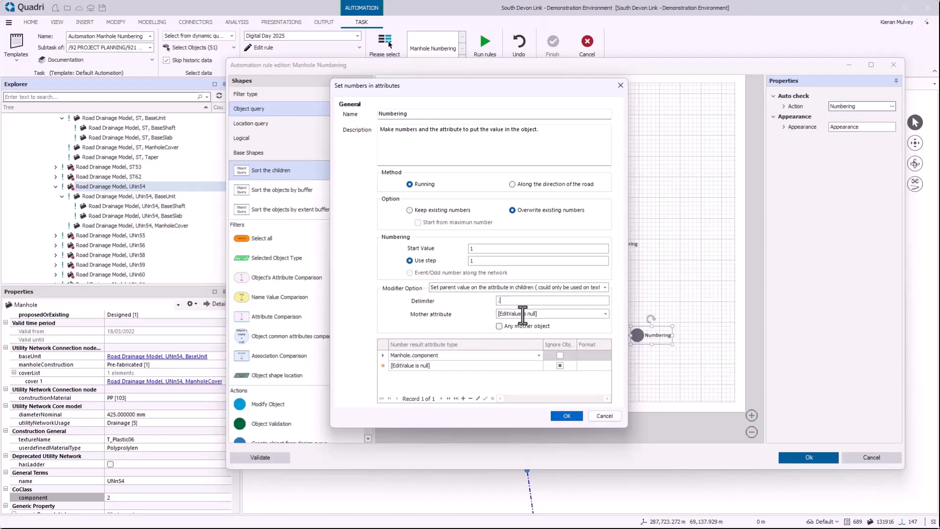
click(605, 315)
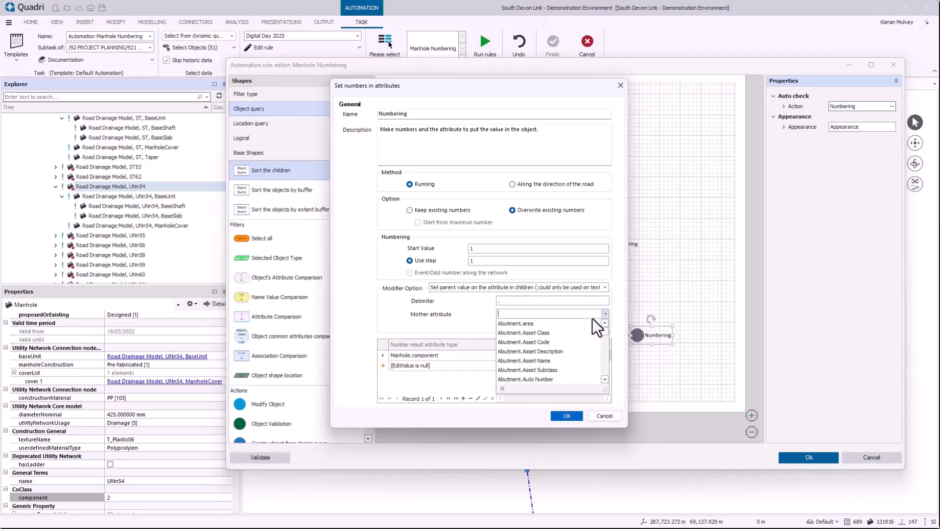
text(manhol)
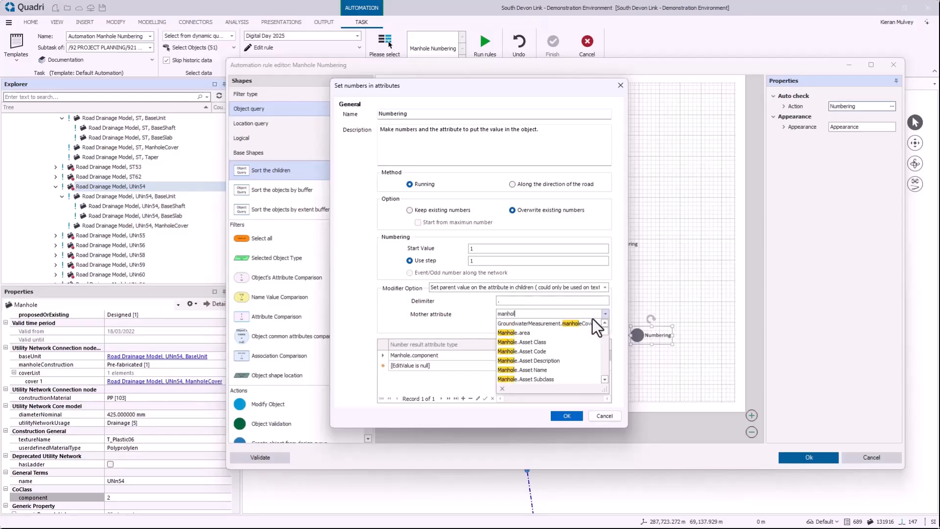
text(e.com)
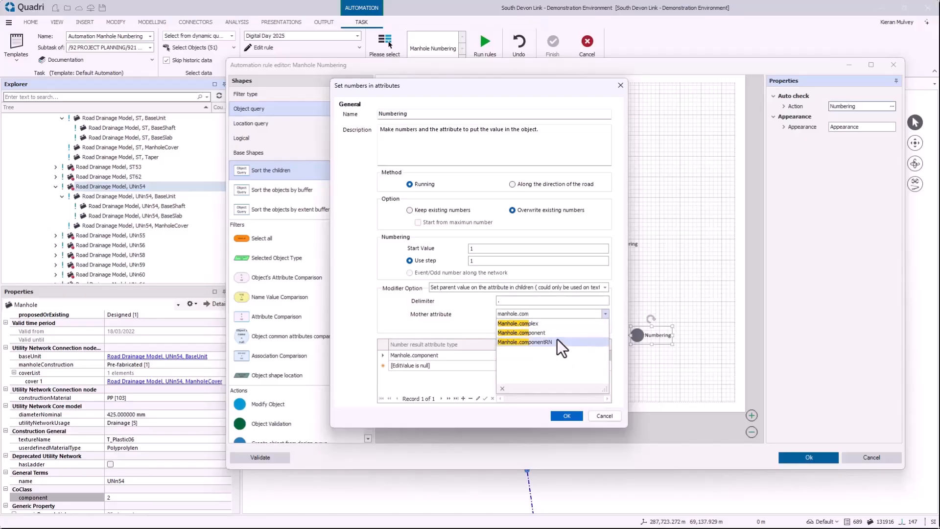
click(472, 325)
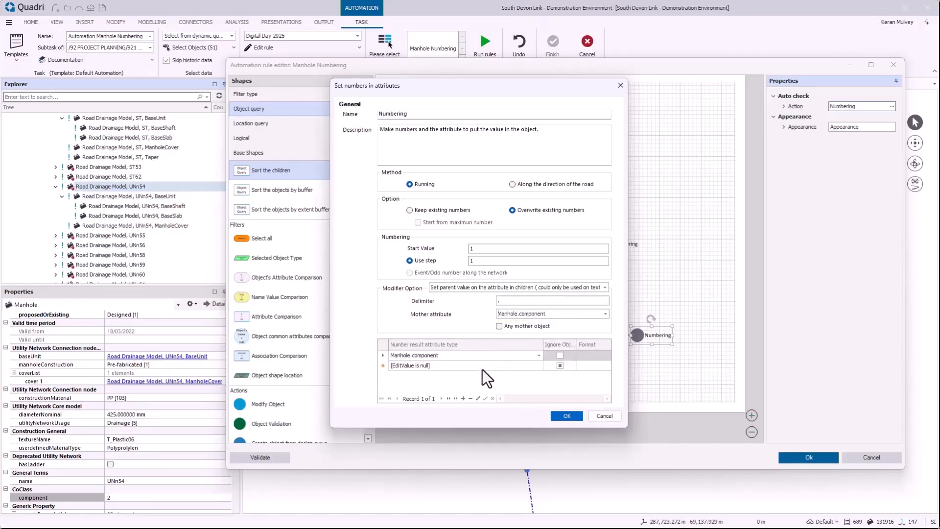
Step: Enable Ignore Object Type for the Manhole.component result attribute and accept the numbering settings
click(448, 357)
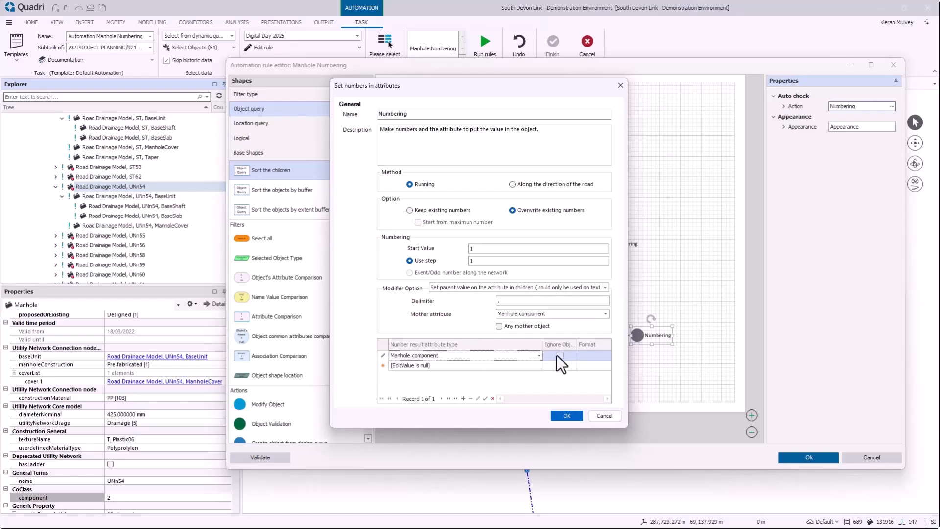
drag(543, 345, 487, 345)
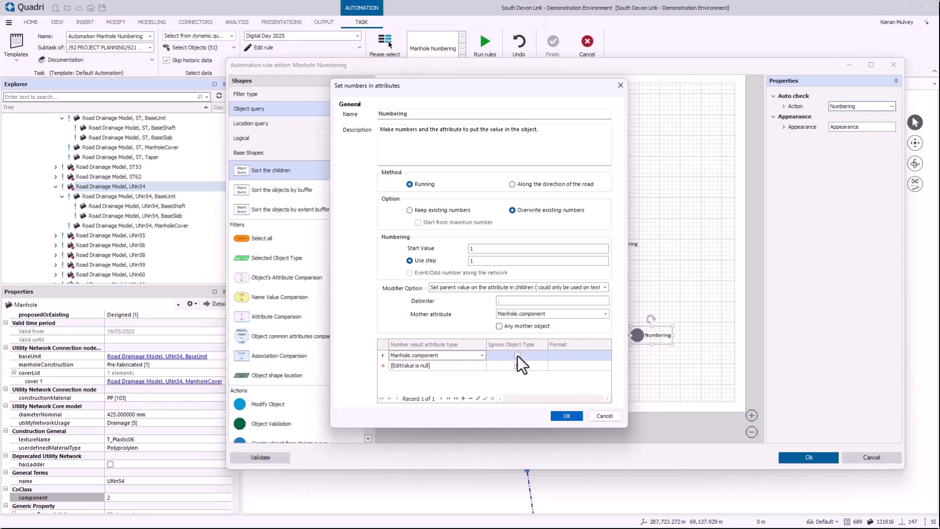
click(519, 355)
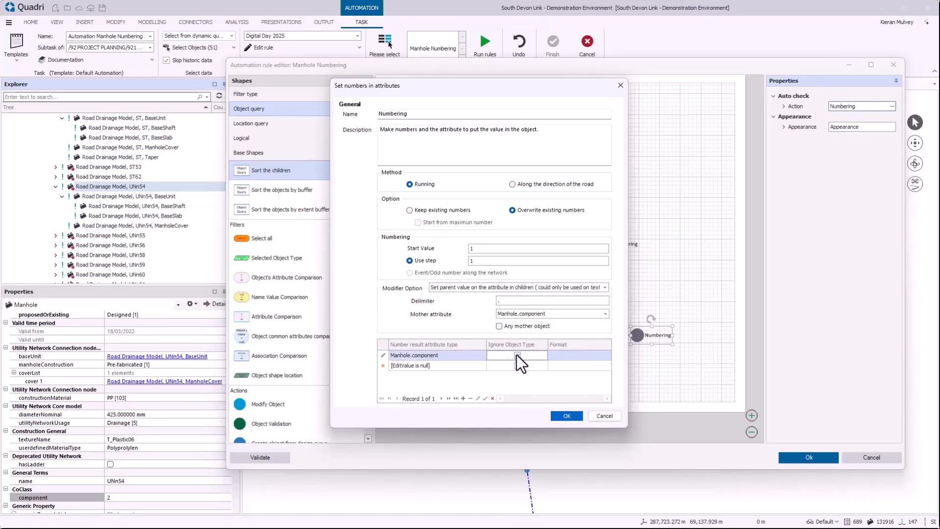
click(517, 355)
click(567, 415)
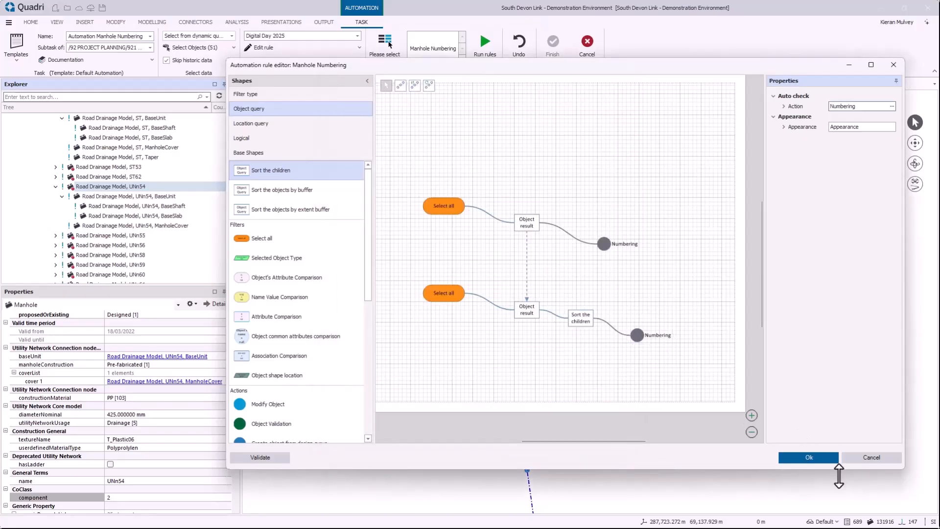
Step: Save the edited Manhole Numbering rule and run it on the selected objects
click(821, 460)
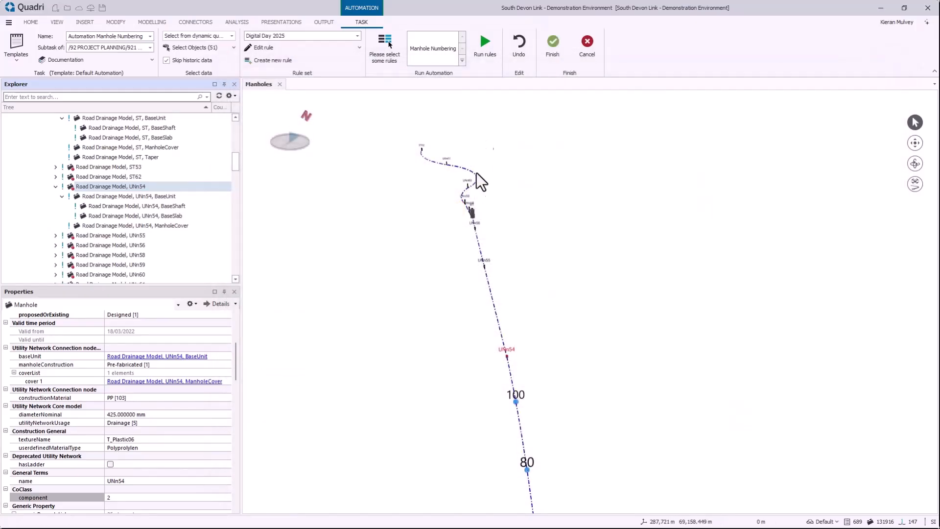
click(482, 51)
Step: Select manhole ST in the 3D view and examine its component number
scroll(479, 205, up, 5)
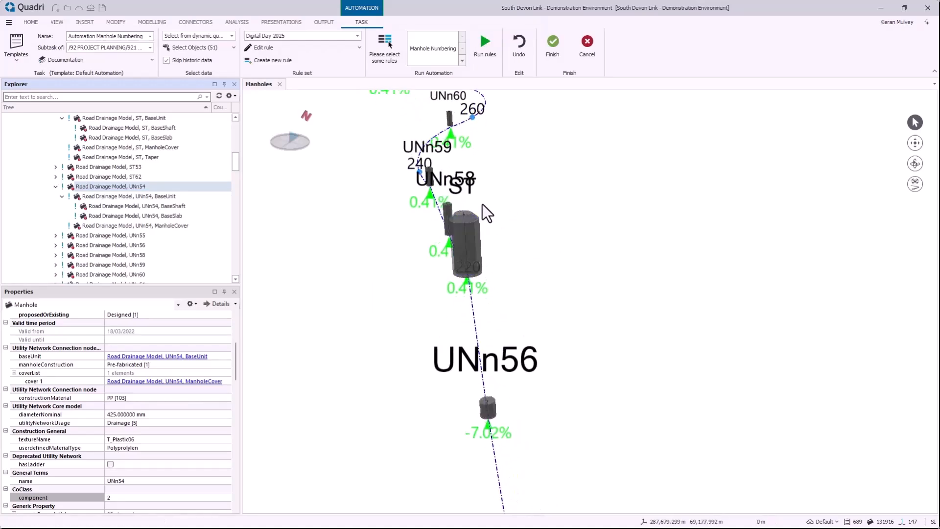
click(917, 169)
drag(473, 222, 914, 152)
click(915, 123)
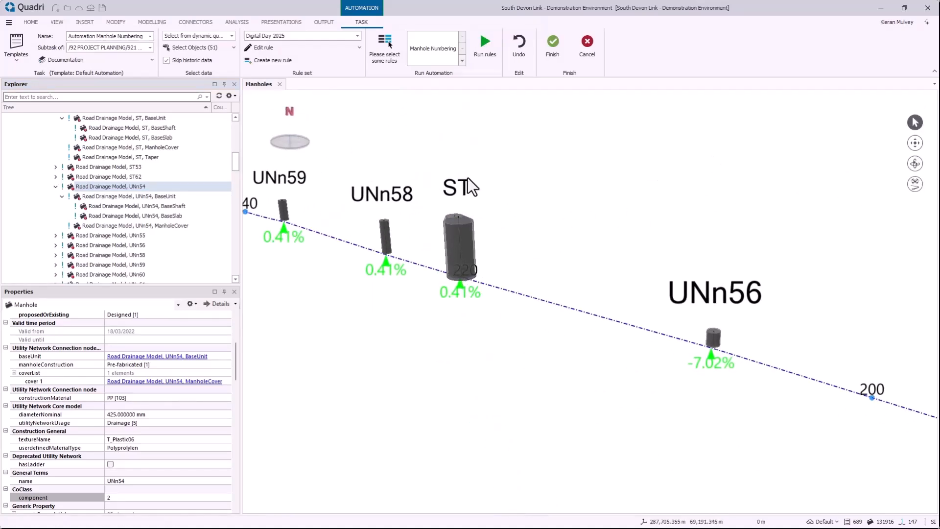
click(463, 189)
drag(235, 327, 186, 381)
click(149, 431)
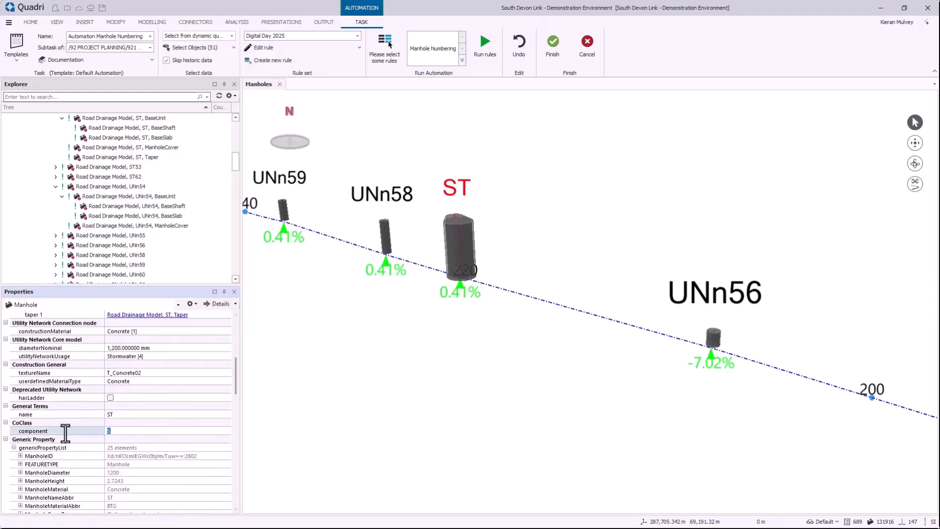
Step: Select the cover of manhole ST in the 3D view and examine its component number
click(505, 210)
scroll(445, 210, up, 8)
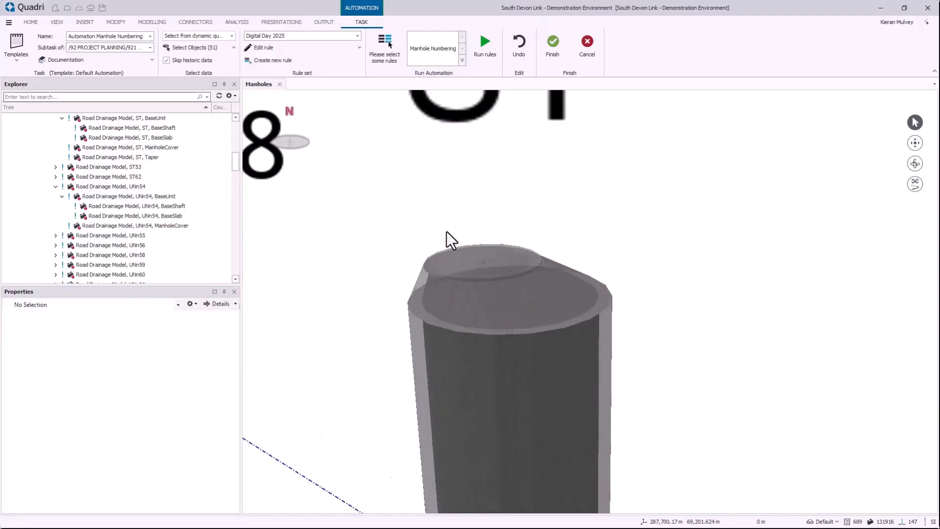
click(449, 254)
click(514, 261)
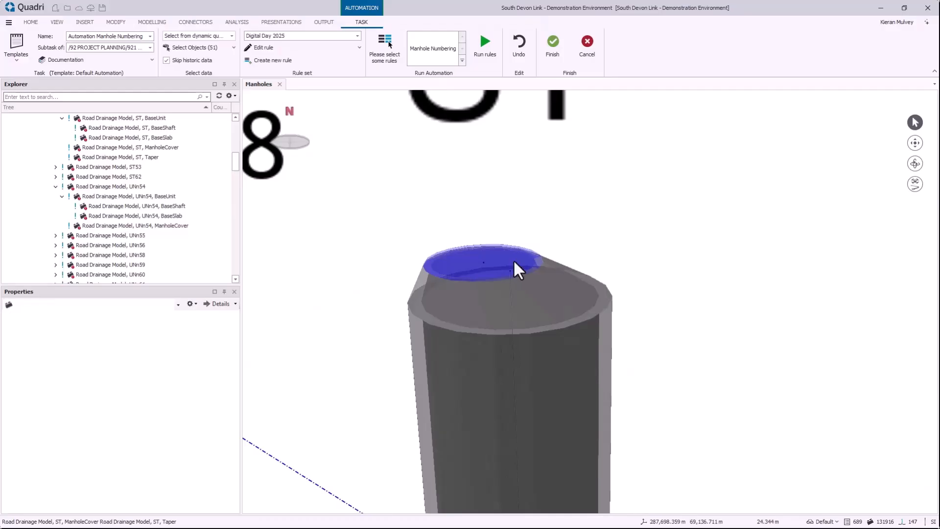
drag(237, 368, 233, 386)
click(151, 431)
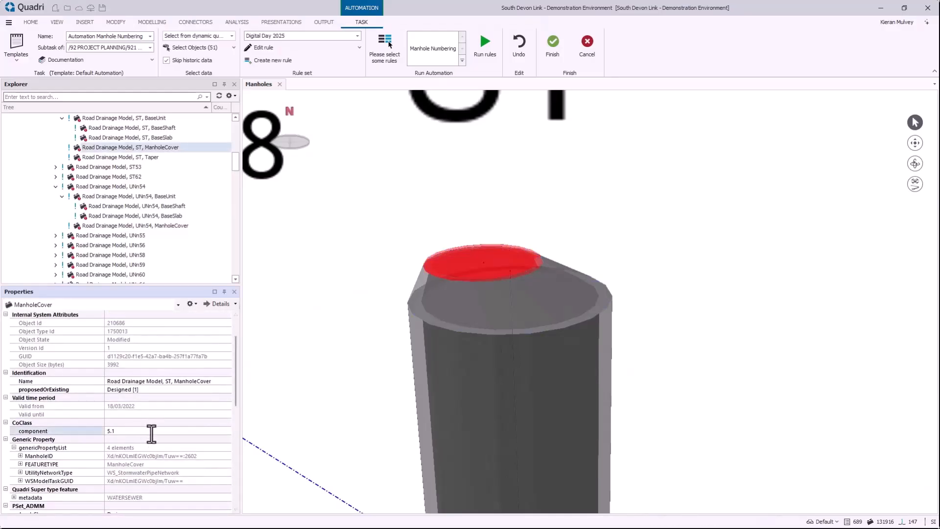
drag(152, 434, 79, 435)
Step: Select manhole ST's cover and taper in the object tree and examine the component number of each
scroll(164, 168, up, 1)
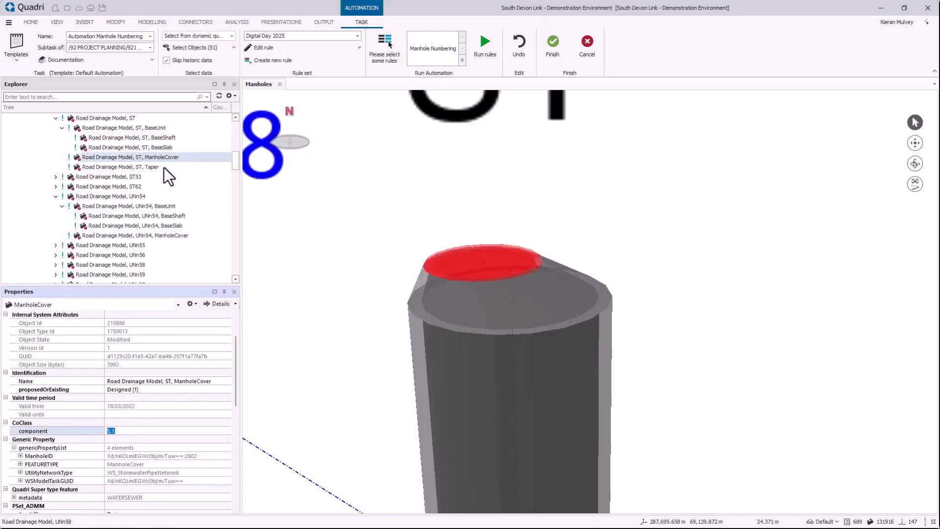
scroll(163, 167, up, 3)
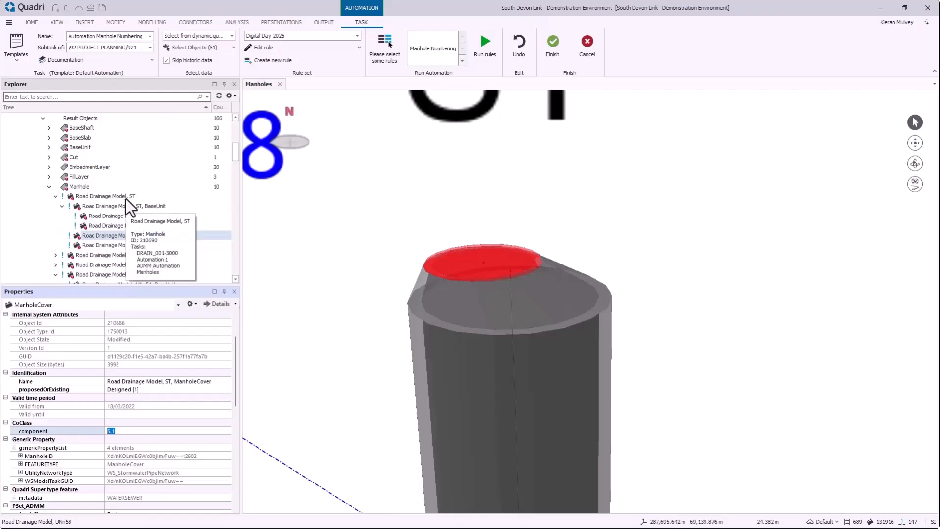
click(126, 199)
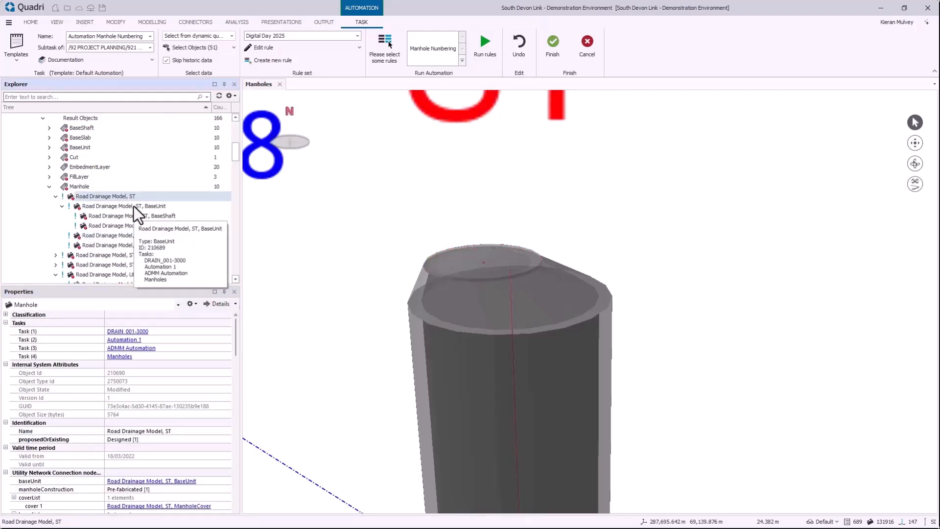
click(135, 206)
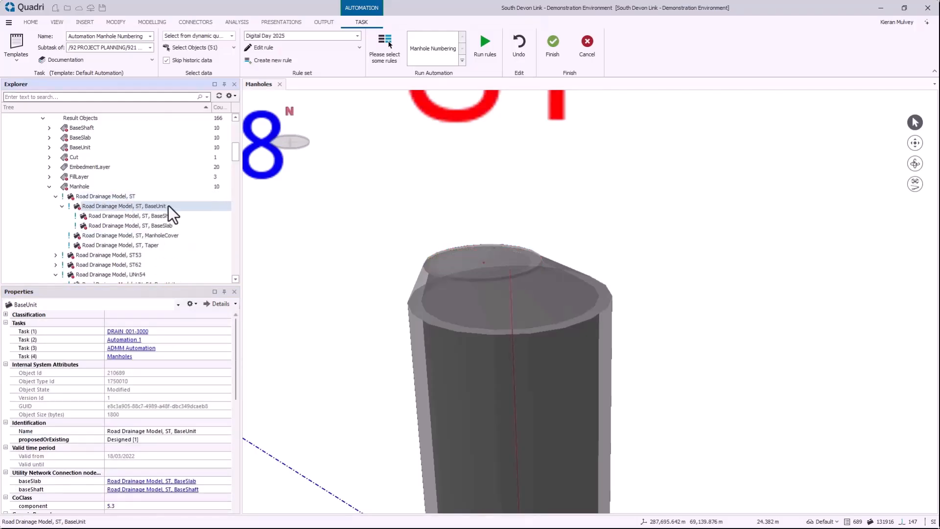
click(154, 236)
drag(236, 319, 236, 345)
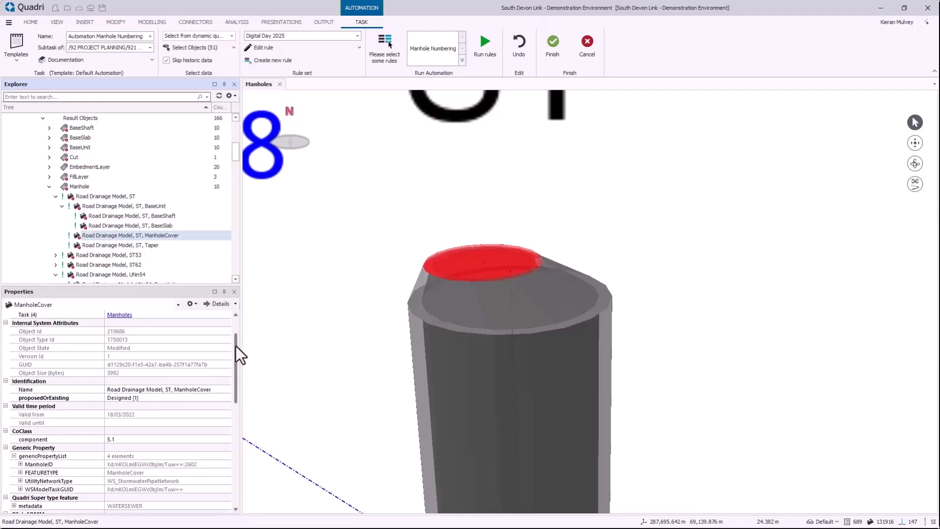
click(175, 245)
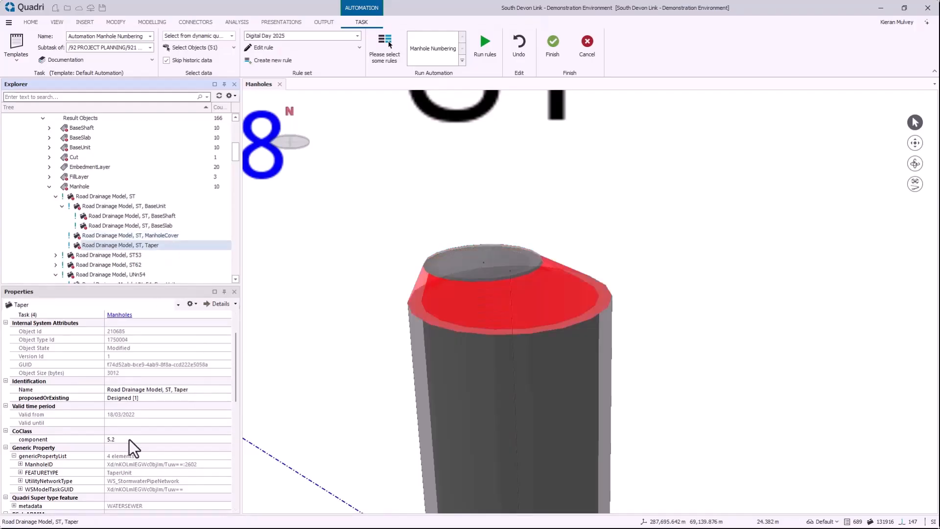
Step: Select manhole ST's BaseUnit, BaseShaft and BaseSlab in turn and examine the component number of each
click(174, 205)
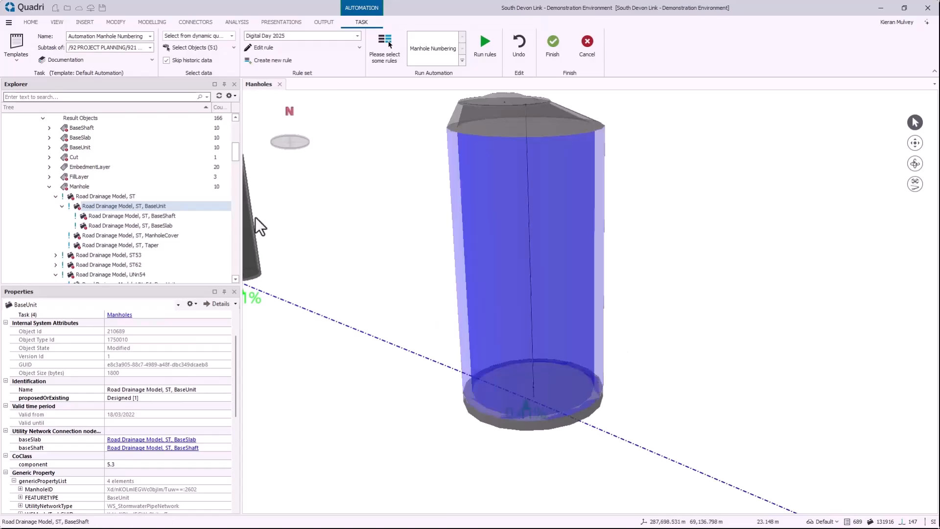
click(179, 216)
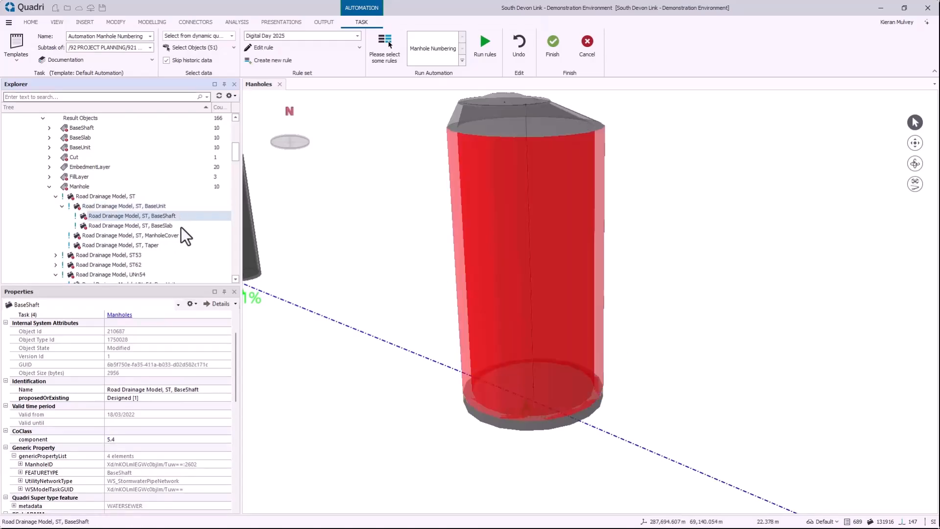
click(180, 226)
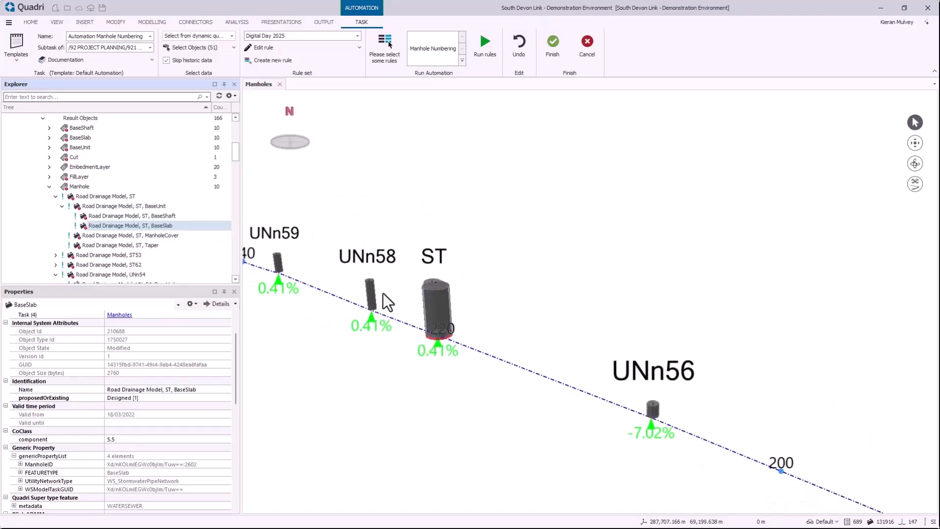
Step: Select the cover of manhole UNn58 in the 3D view and examine its component number
scroll(372, 278, up, 5)
click(383, 277)
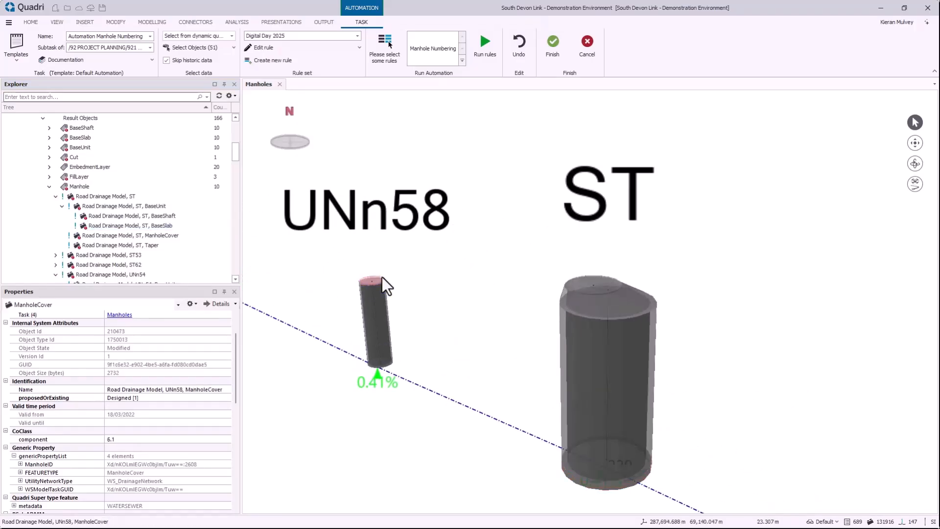